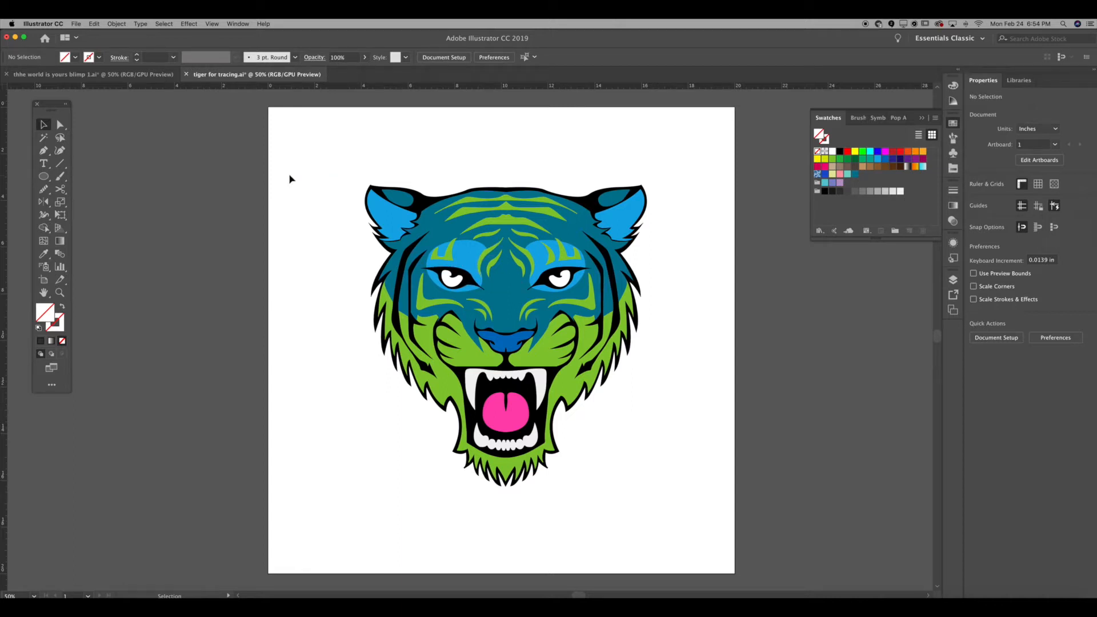
Lock Layer 1 containing the tiger artwork and add a new layer above it
drag(319, 249, 506, 501)
click(294, 376)
click(445, 238)
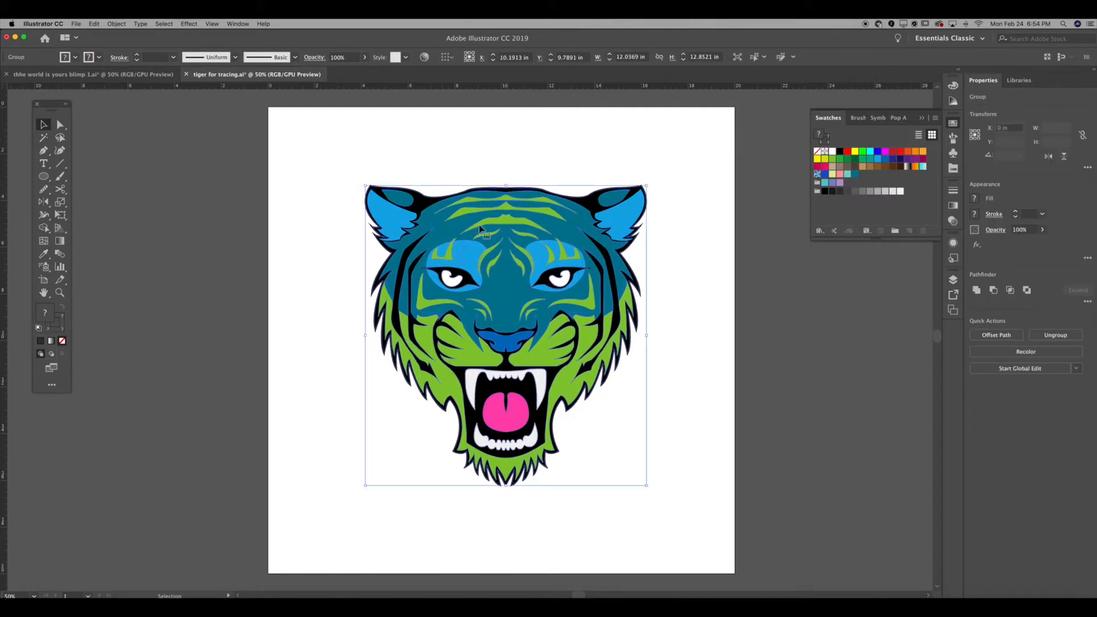
click(953, 280)
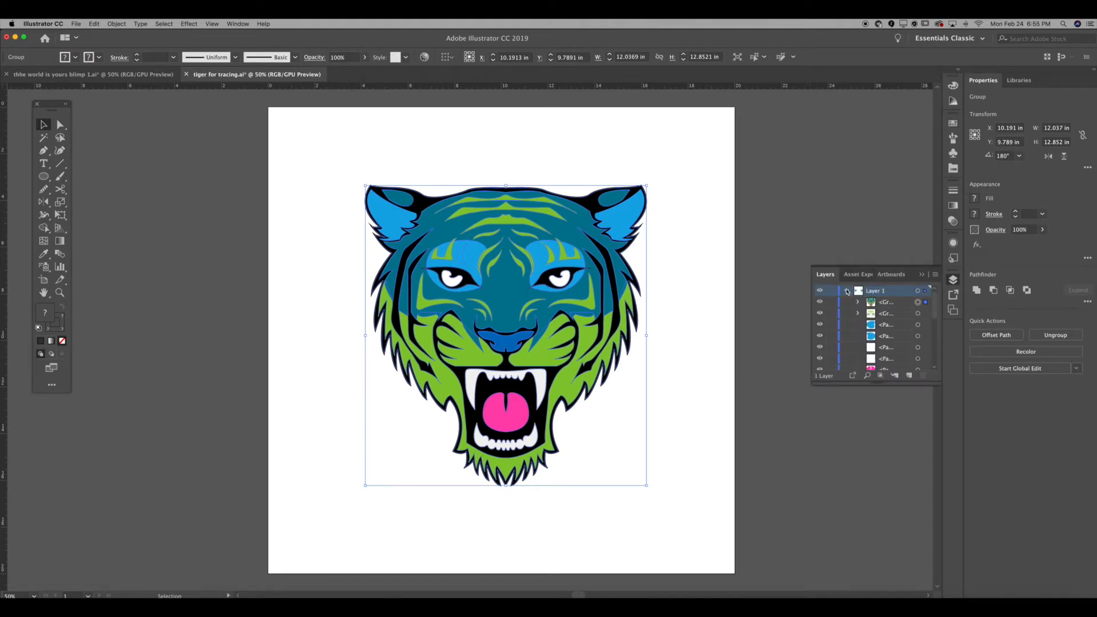
click(847, 292)
click(832, 291)
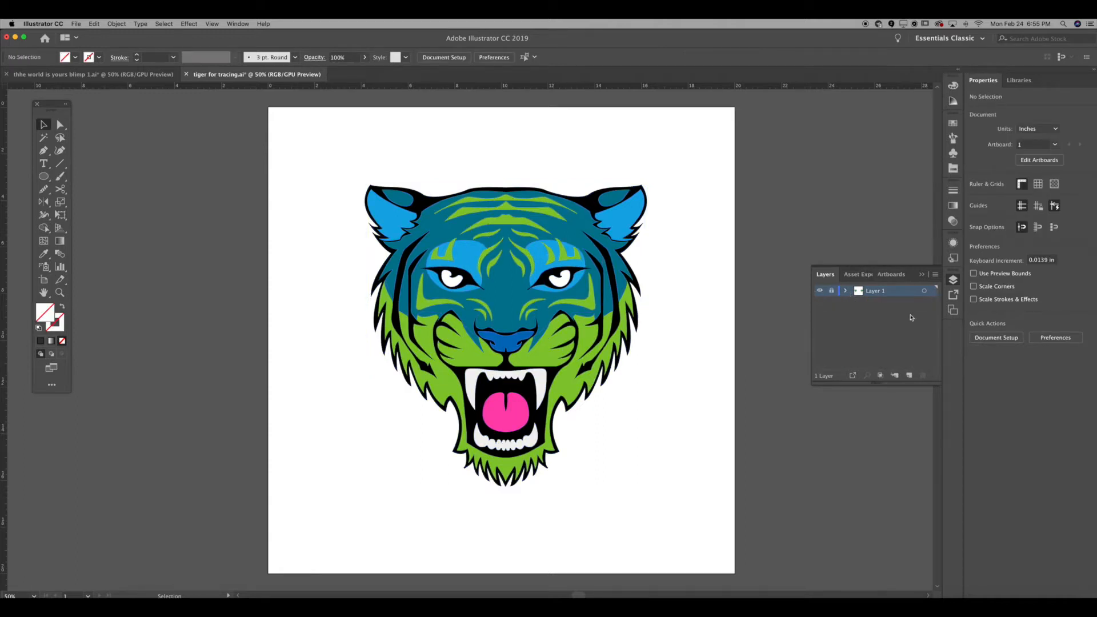
click(909, 375)
click(925, 276)
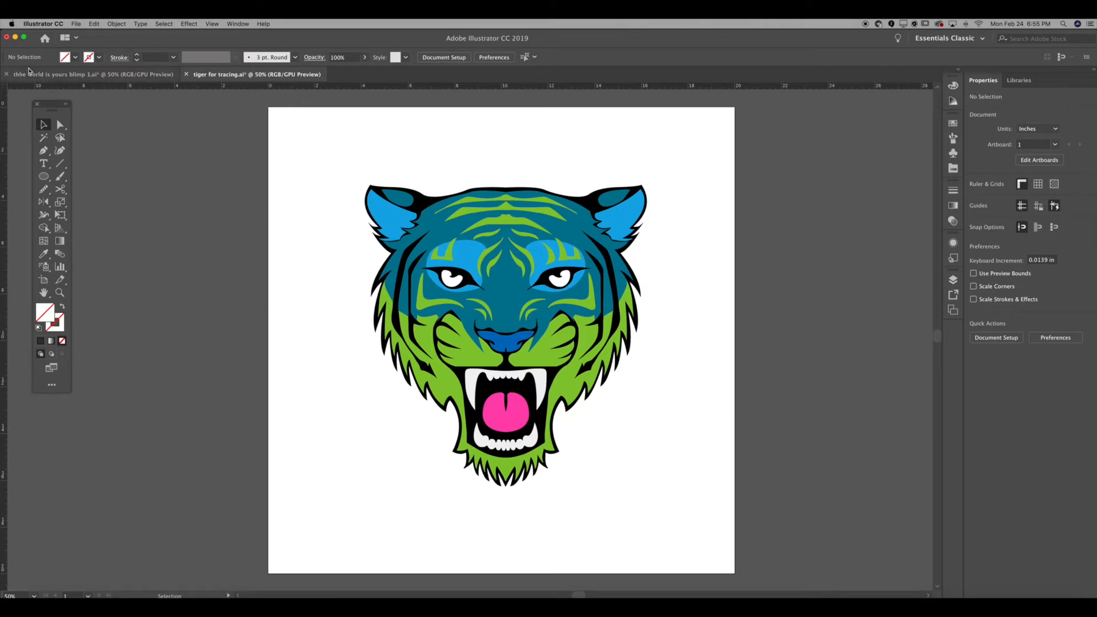
Place a vertical guide through the centre of the tiger's face using the rulers
click(211, 24)
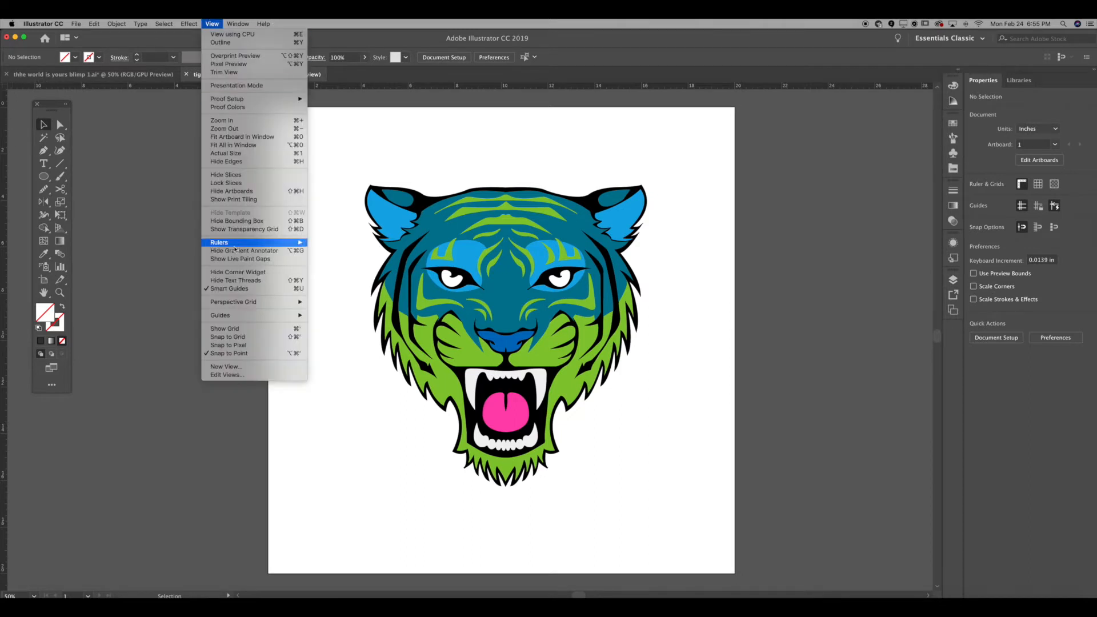
mouse_move(231, 244)
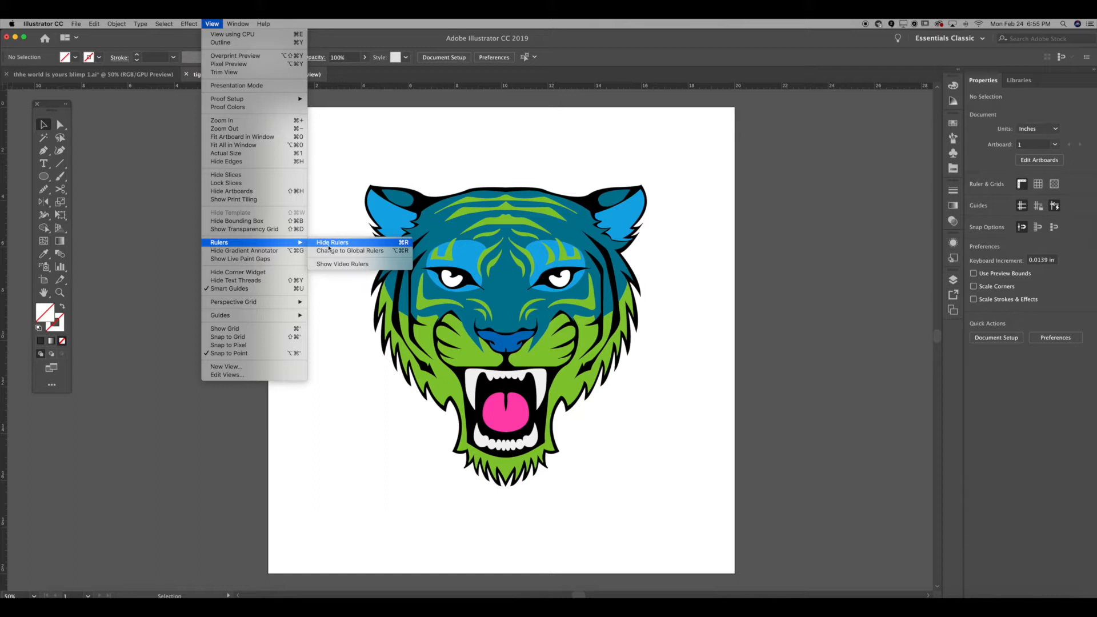
click(112, 150)
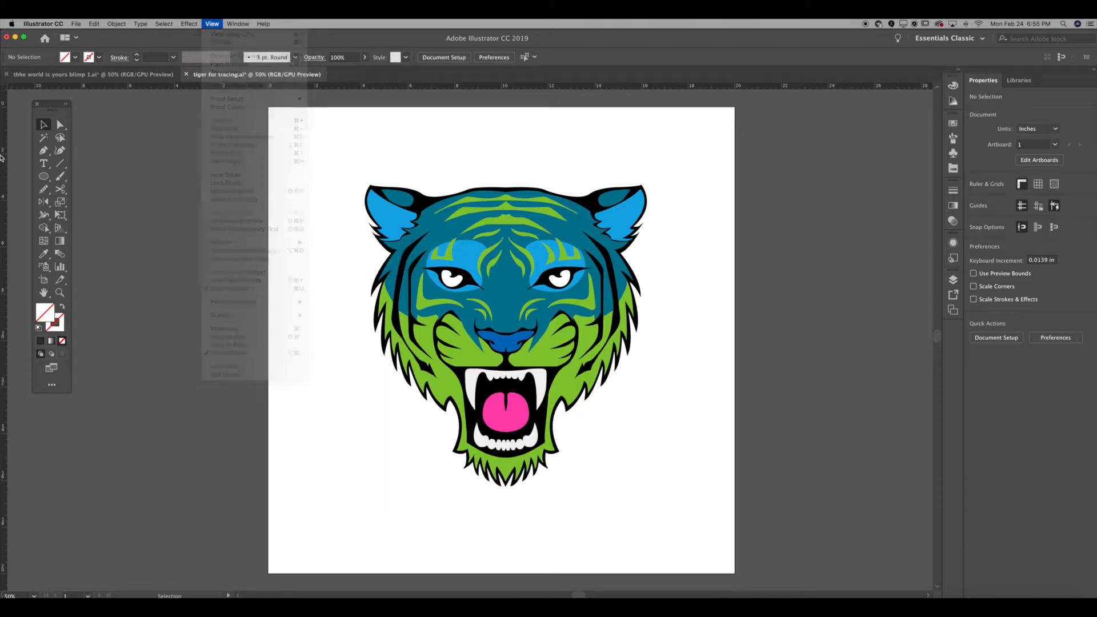
drag(32, 154, 2, 150)
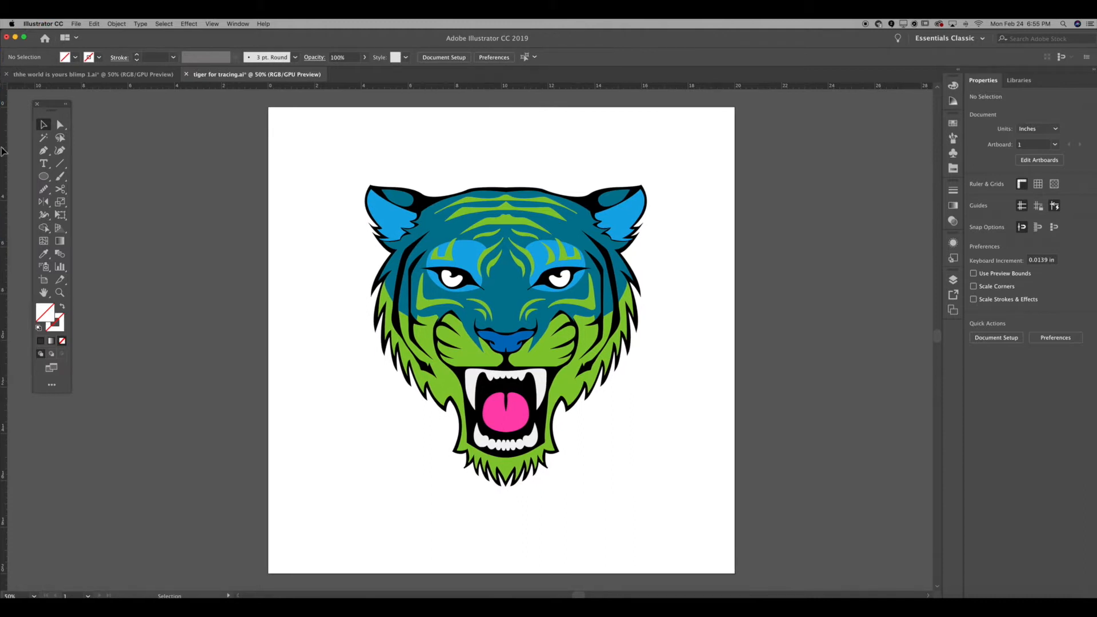
drag(150, 156, 506, 179)
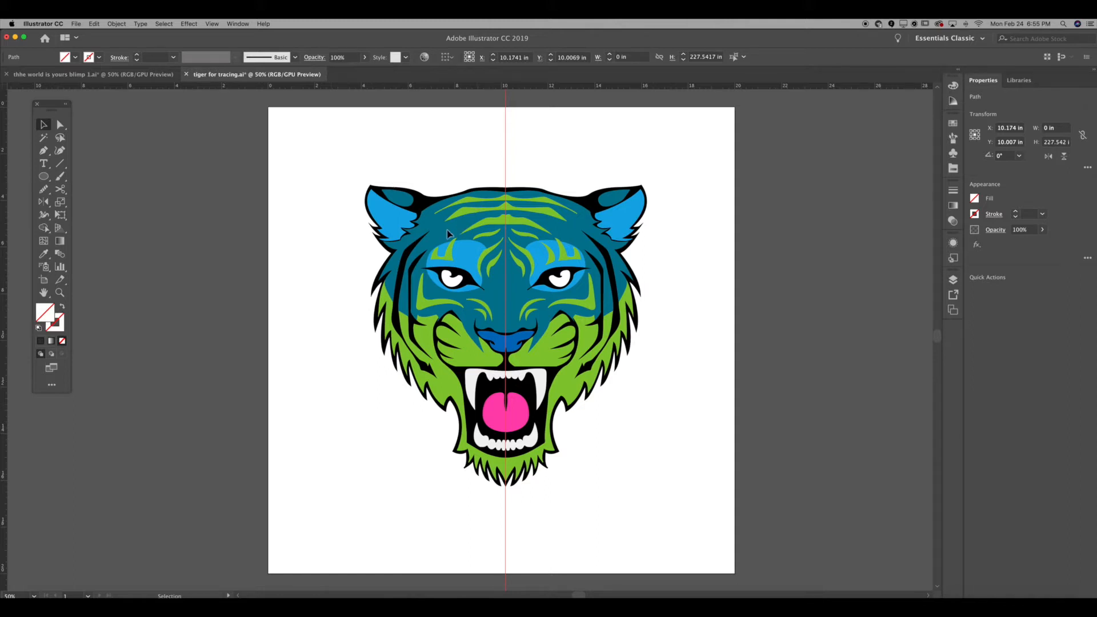
click(454, 180)
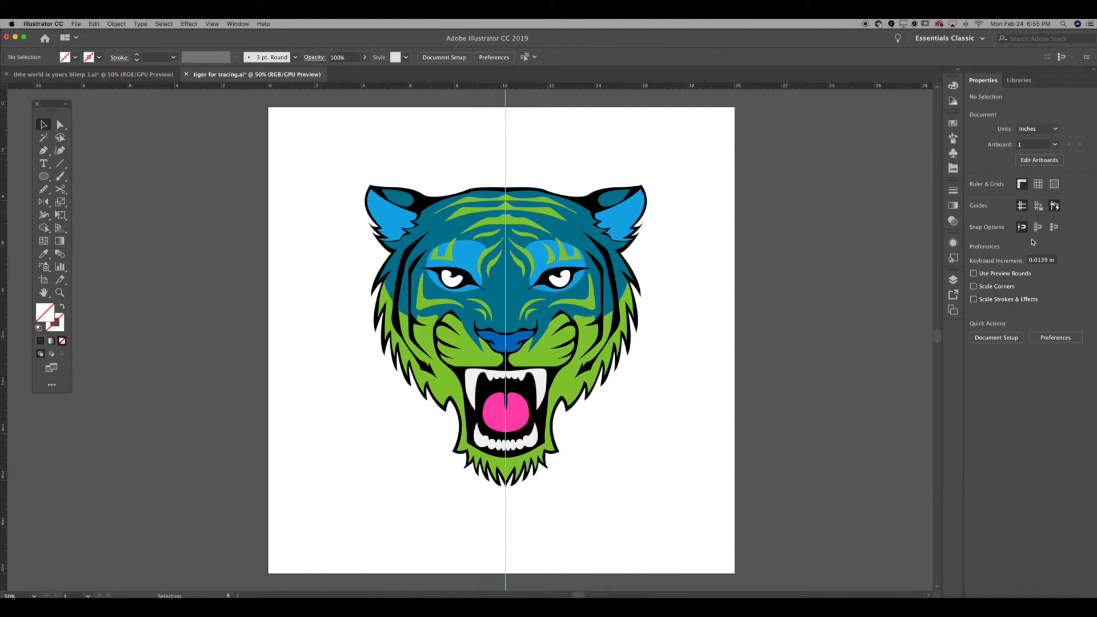
Delete the vertical guide running through the centre of the tiger's face
click(953, 278)
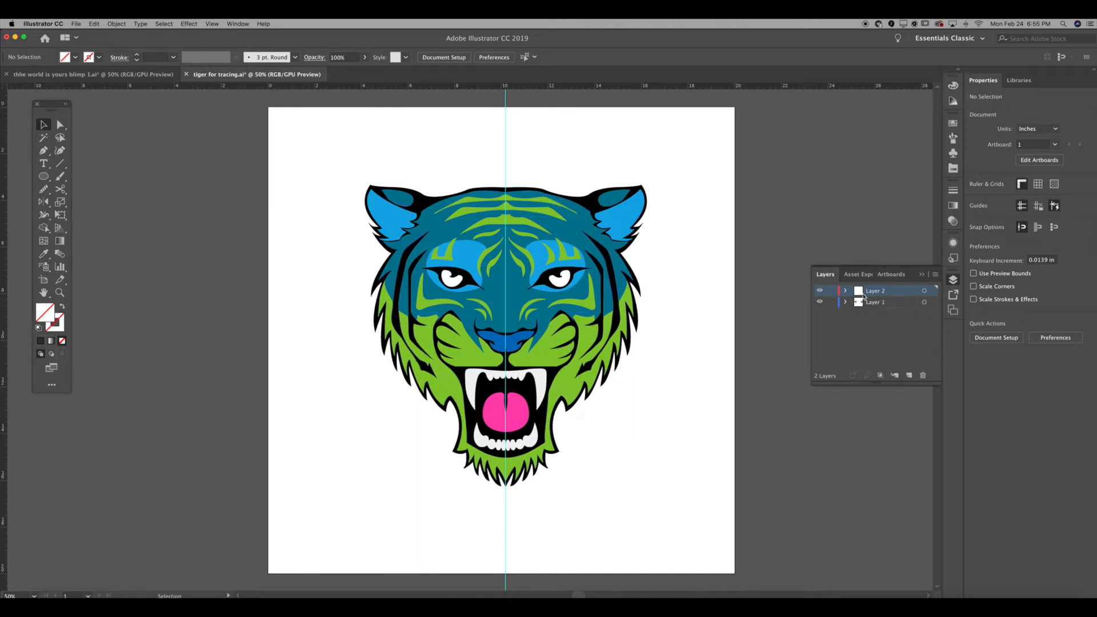
click(890, 304)
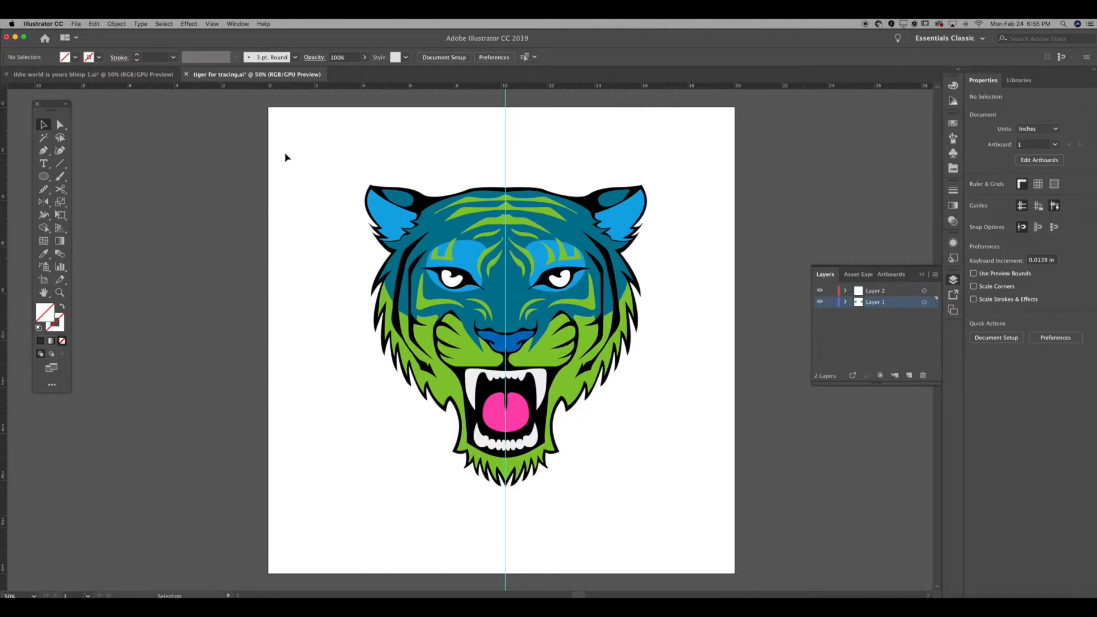
click(505, 151)
click(508, 149)
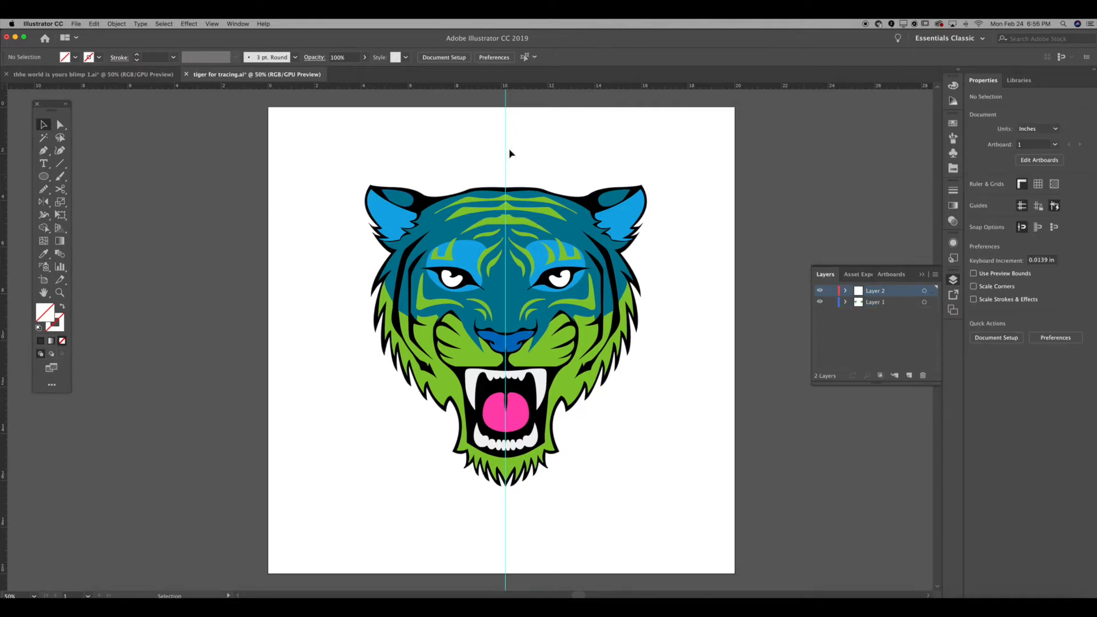
click(505, 155)
key(Delete)
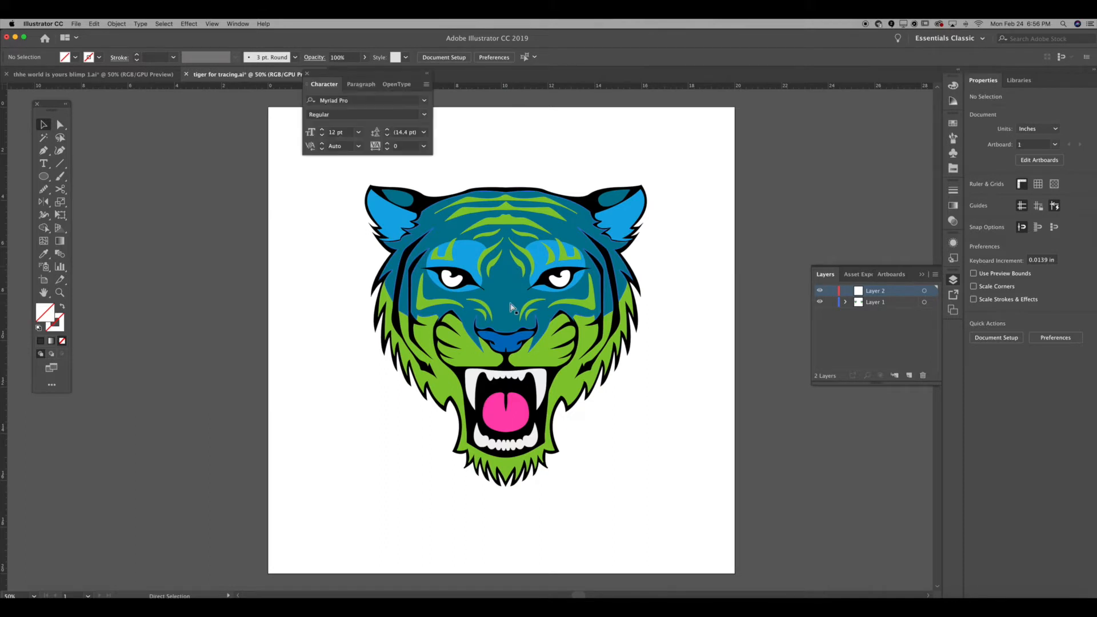
Inspect the tiger artwork's paths in outline view and return to the coloured preview
key(super+y)
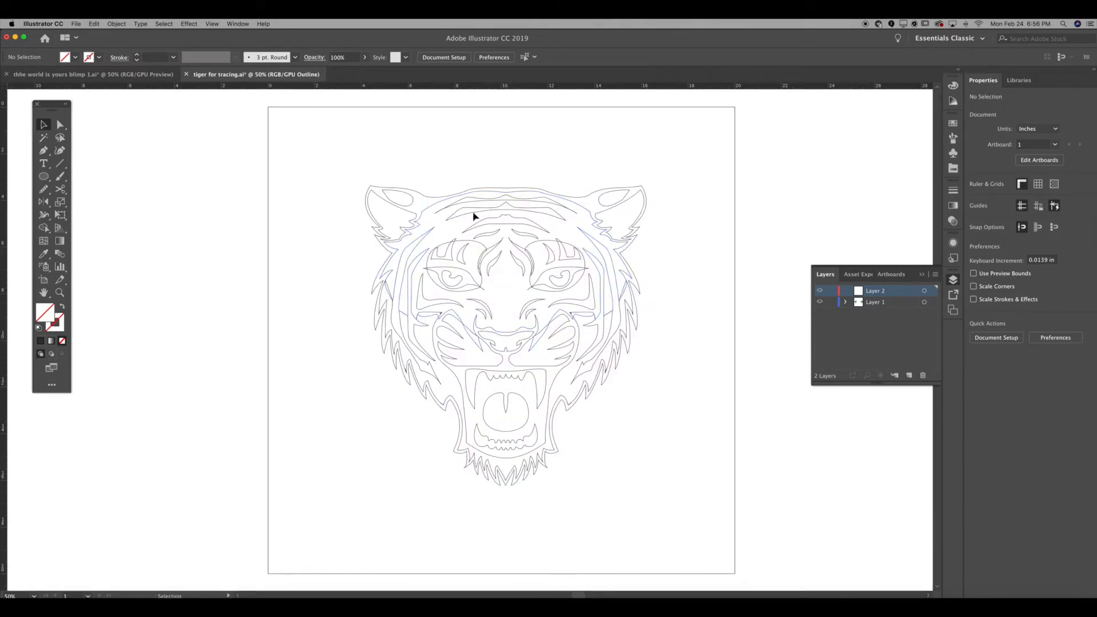
key(a)
key(super+y)
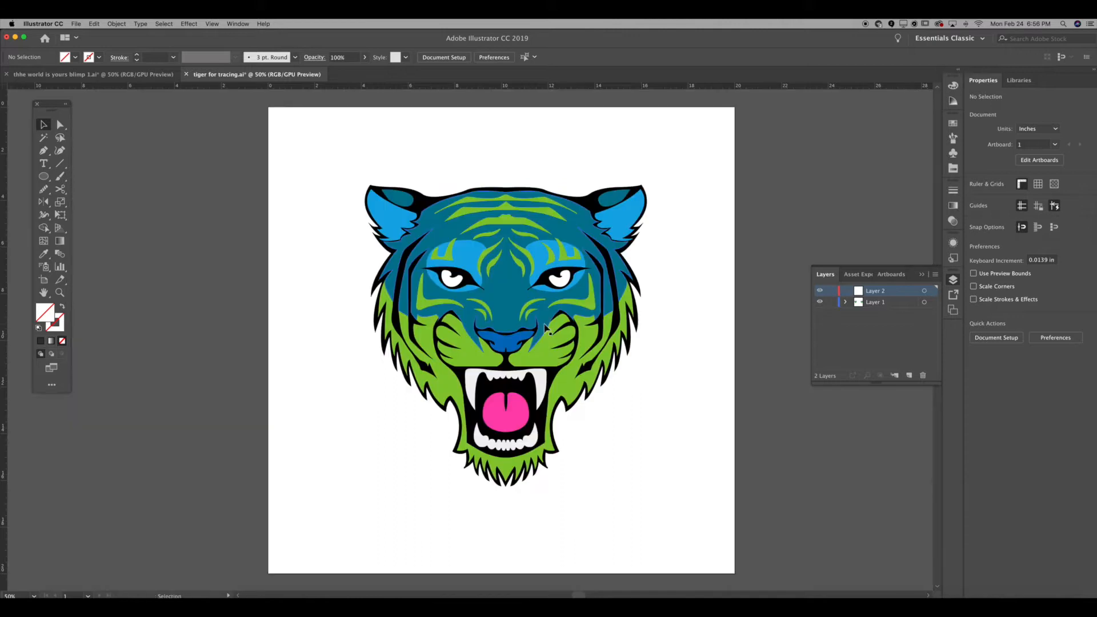
Try moving the whole tiger group aside, undo the move, and ungroup the artwork
drag(505, 297, 704, 266)
key(super+z)
right_click(444, 235)
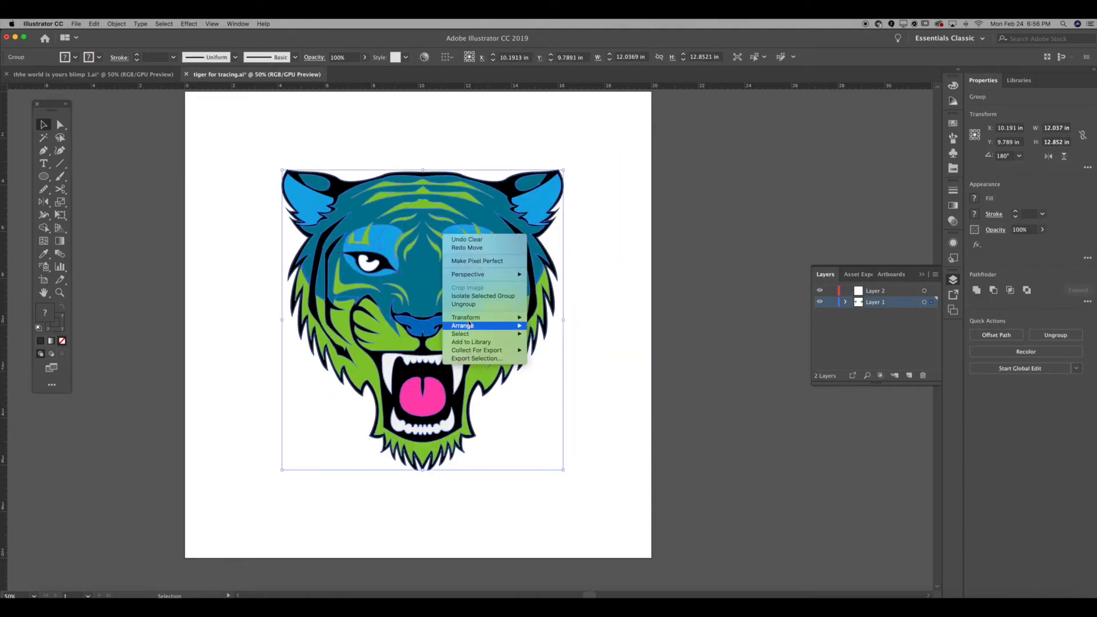
click(472, 307)
click(668, 262)
Move the eyes with green stripes, the light-blue eye patches and the teal forehead shape off the artboard
drag(460, 209, 843, 176)
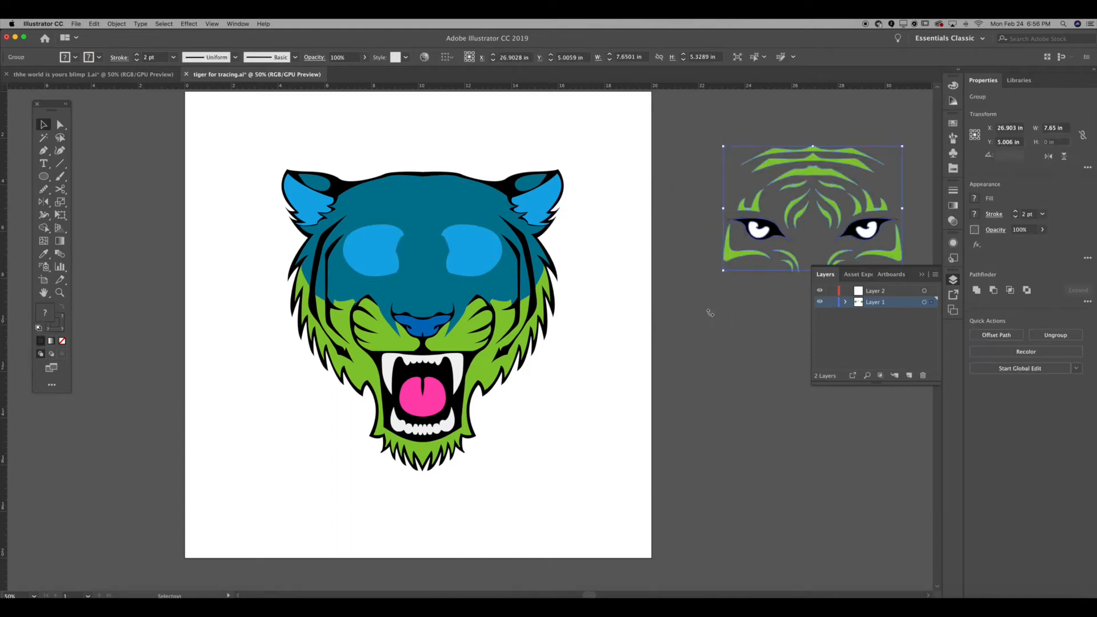
drag(683, 304, 559, 301)
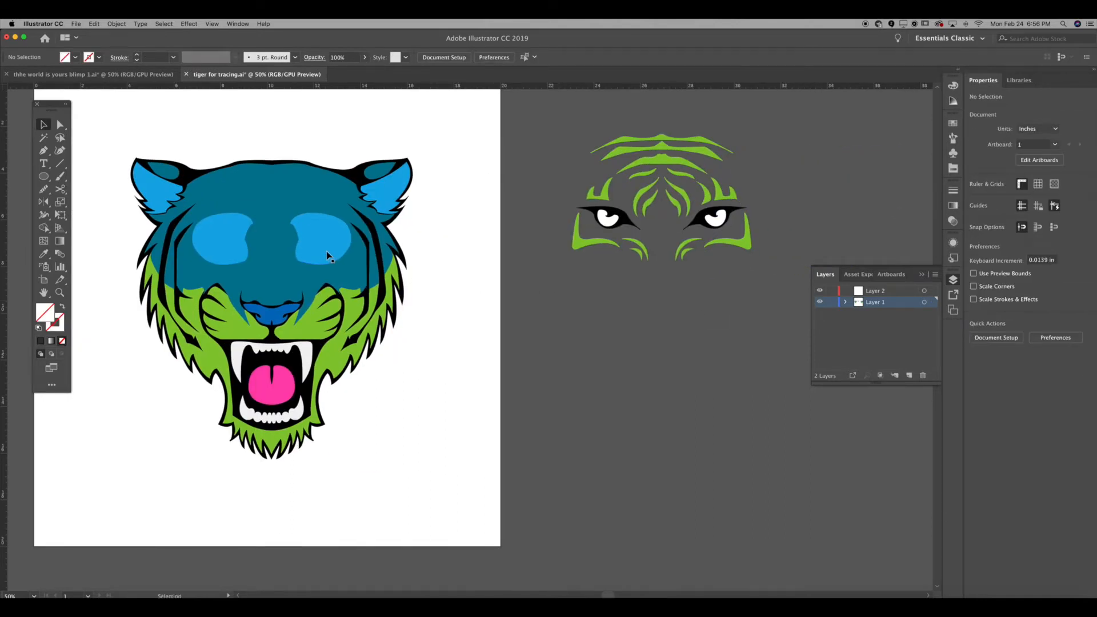
click(329, 250)
shift+click(236, 246)
drag(236, 246, 612, 325)
drag(228, 269, 625, 475)
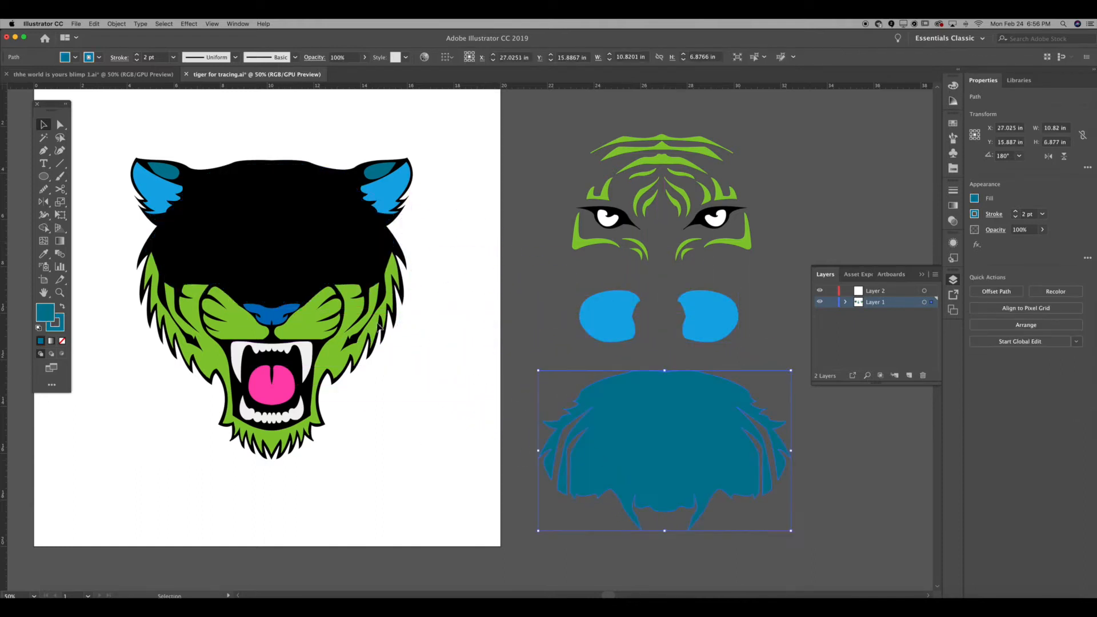
Move the green muzzle pieces off the artboard and the green side fur below the tiger's head
click(308, 325)
drag(298, 330, 883, 186)
key(space)
drag(749, 248, 828, 296)
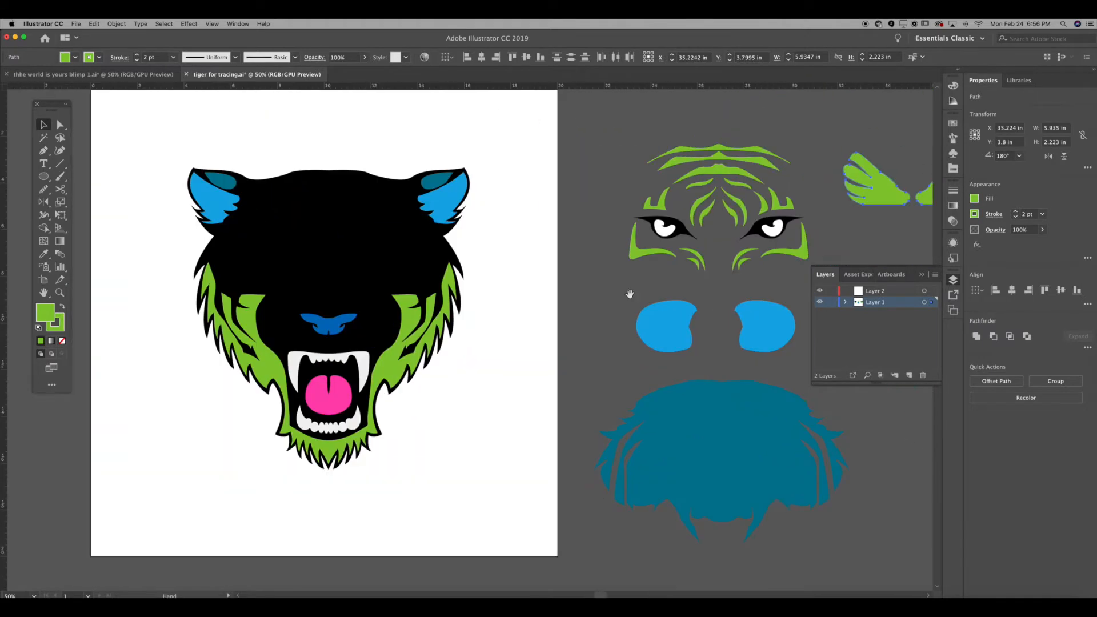
drag(411, 331, 428, 433)
key(space)
click(516, 306)
key(space)
drag(517, 302, 536, 370)
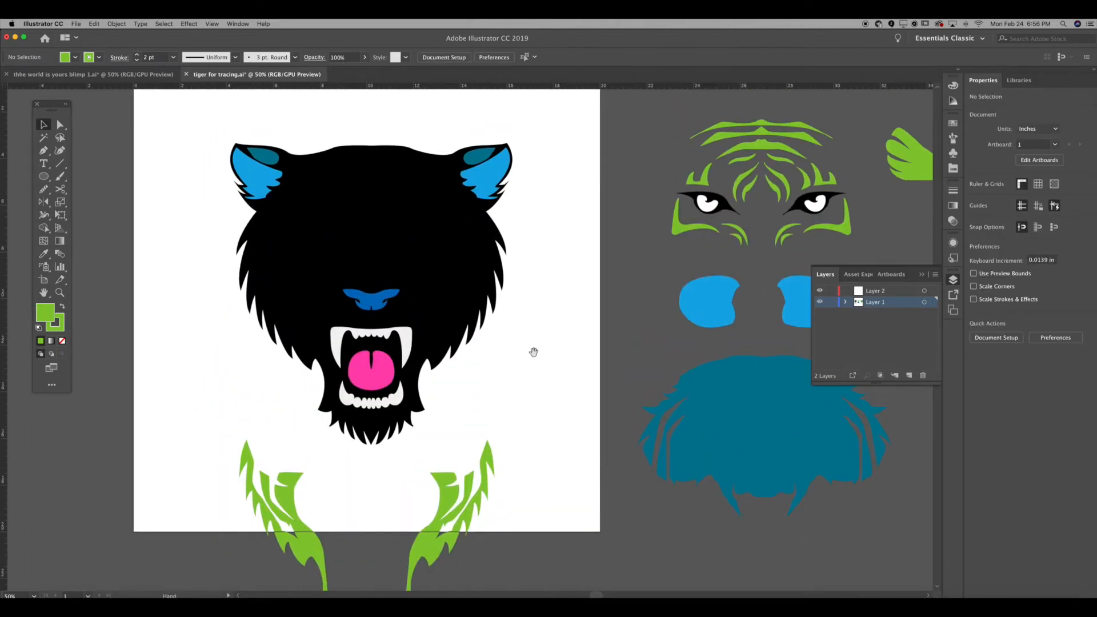
Move the inner ear shapes and the blue nose above the black head silhouette
click(485, 186)
shift+click(480, 156)
shift+click(264, 162)
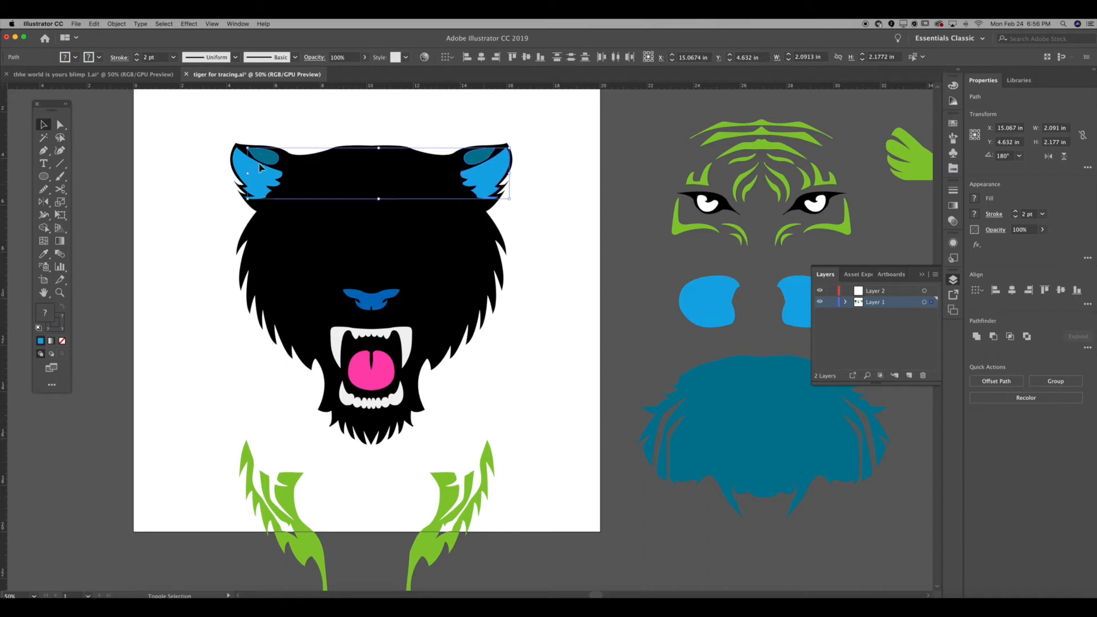
drag(255, 185, 269, 113)
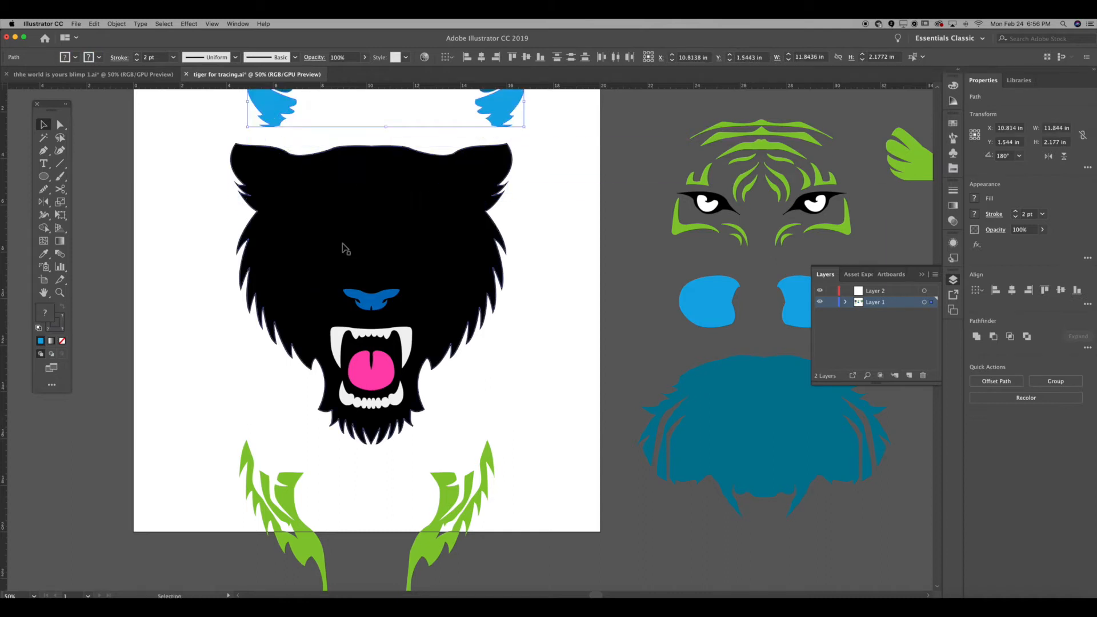
drag(368, 301, 366, 104)
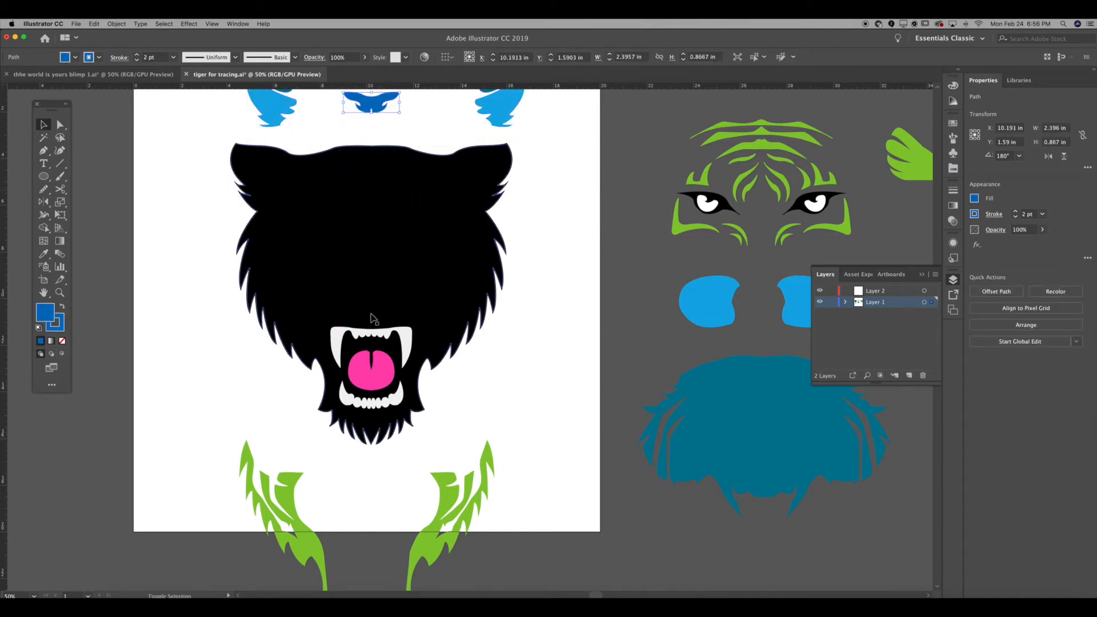
Move the teeth, tongue and nose beside the head and shift the black silhouette slightly
shift+click(382, 375)
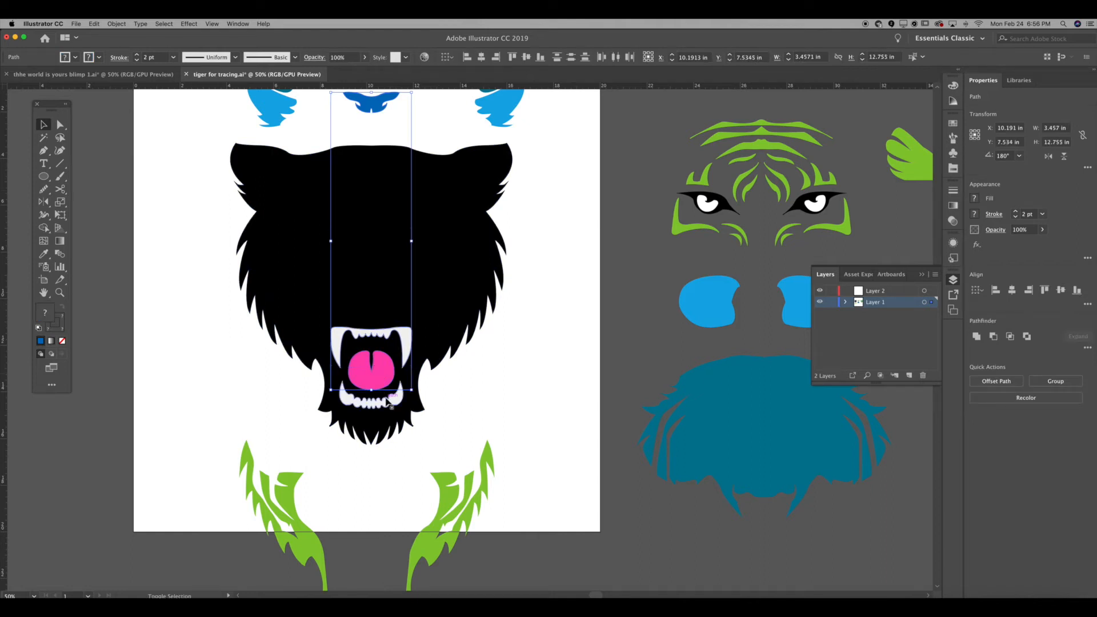
drag(382, 374, 567, 380)
drag(574, 281, 574, 281)
mouse_move(395, 272)
mouse_down()
mouse_move(264, 276)
mouse_move(377, 264)
mouse_up()
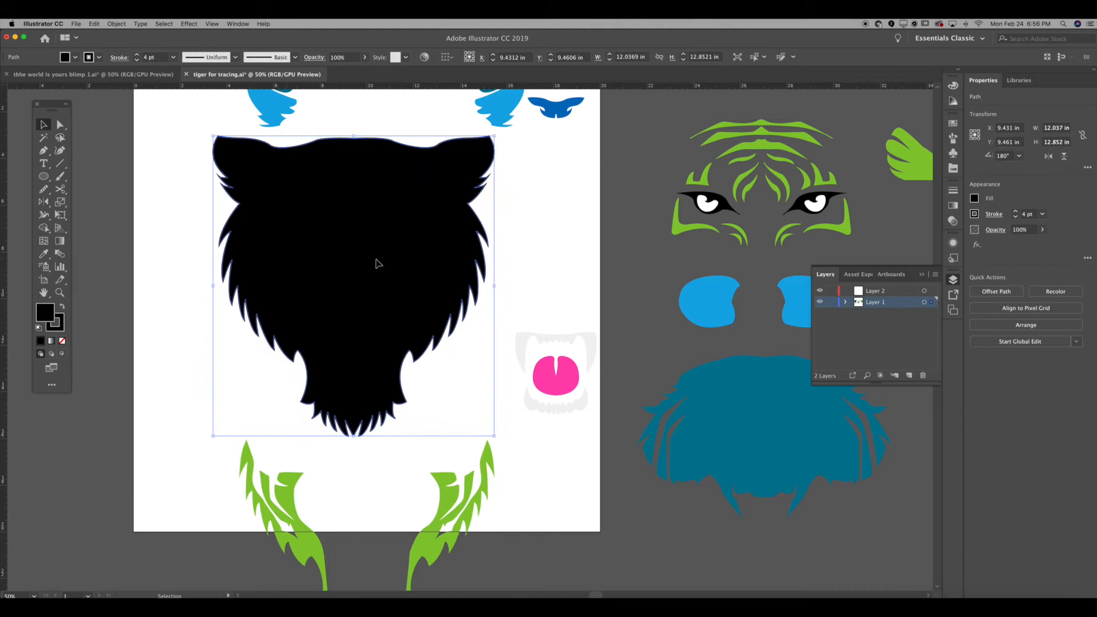
Examine all the separated tiger pieces together around the black silhouette
key(super+minus)
key(super+minus)
key(super+equal)
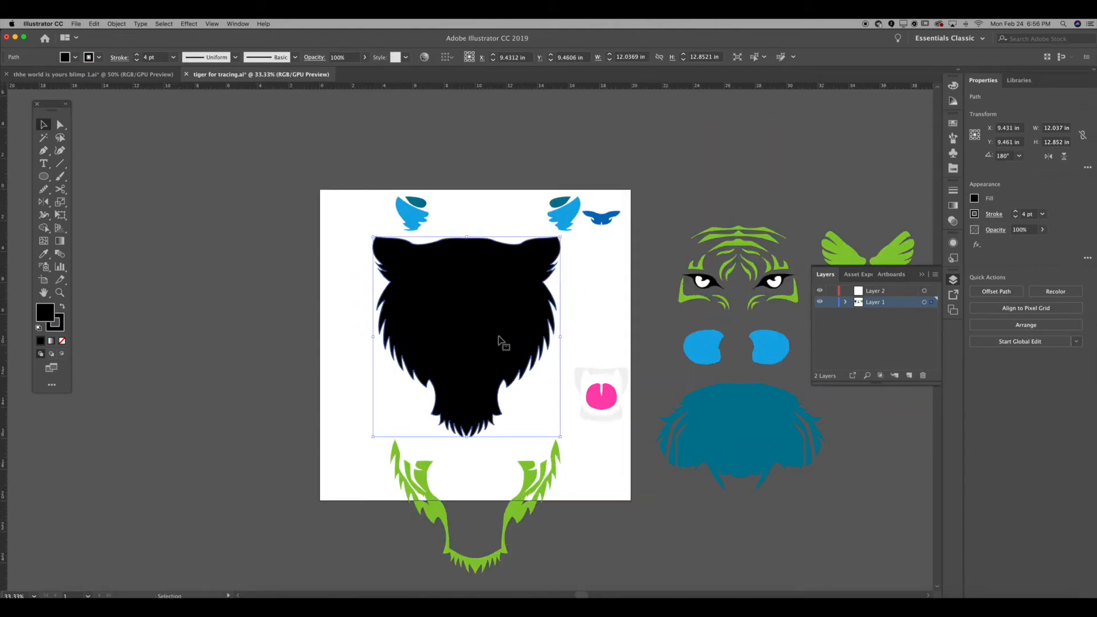
click(593, 295)
drag(594, 295, 482, 275)
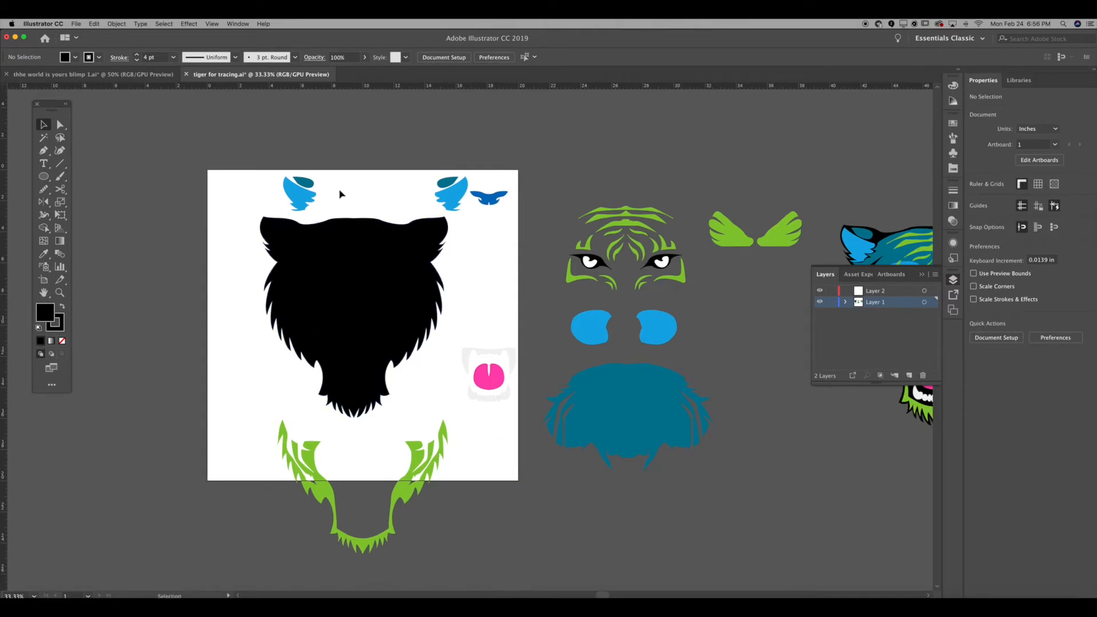
drag(345, 281, 379, 293)
click(388, 216)
Undo all the piece moves to restore the assembled tiger head
key(super+z)
key(super+z)
key(super+z)
key(super+z)
key(super+z)
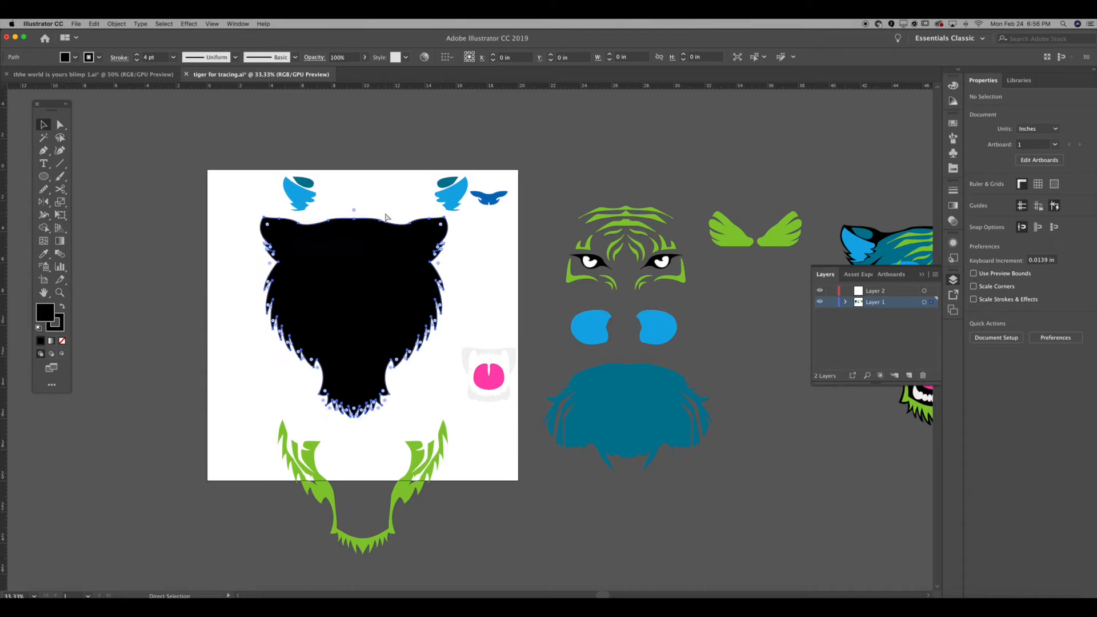
key(super+z)
key(super+z)
key(super+z)
key(super+z)
key(super+z)
key(super+z)
key(super+z)
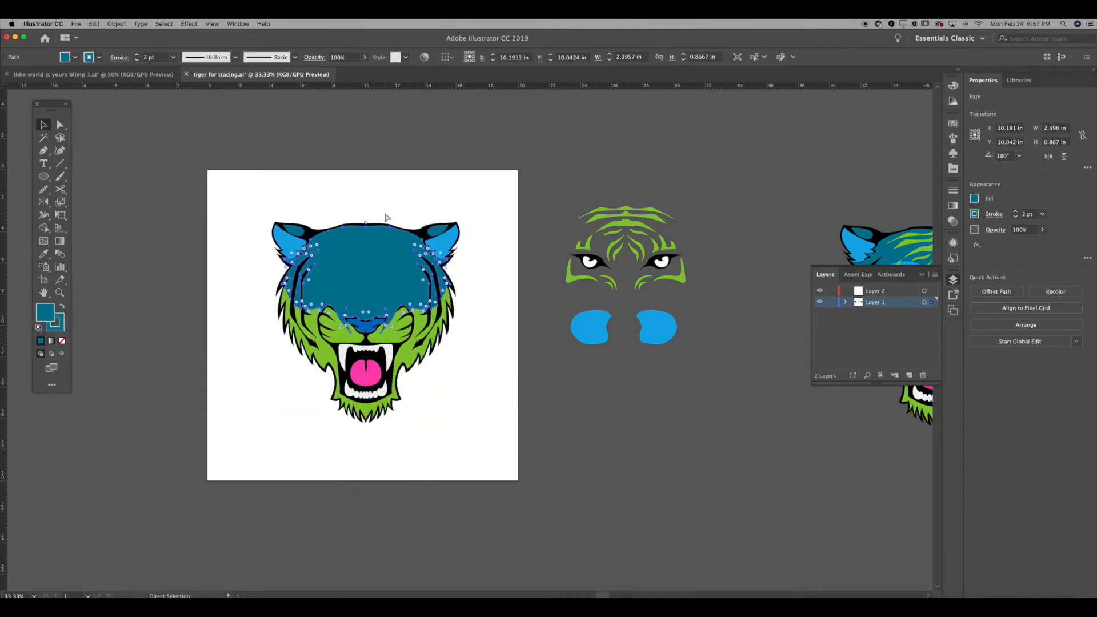
click(395, 192)
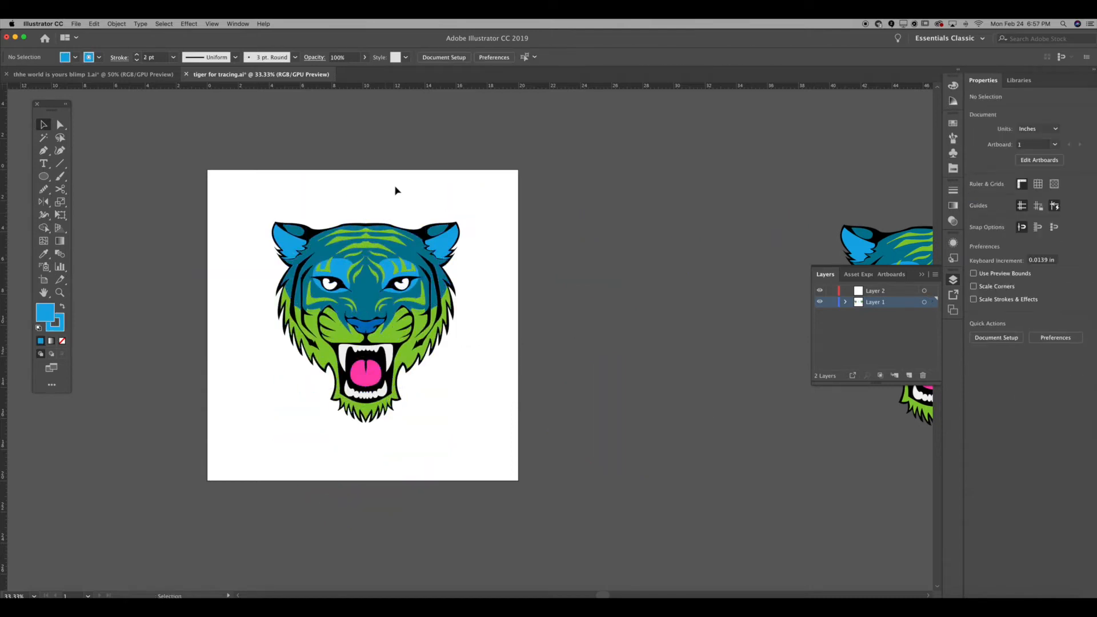
Place a vertical guide just outside the tiger's left ear and group all the tiger pieces
key(super+equal)
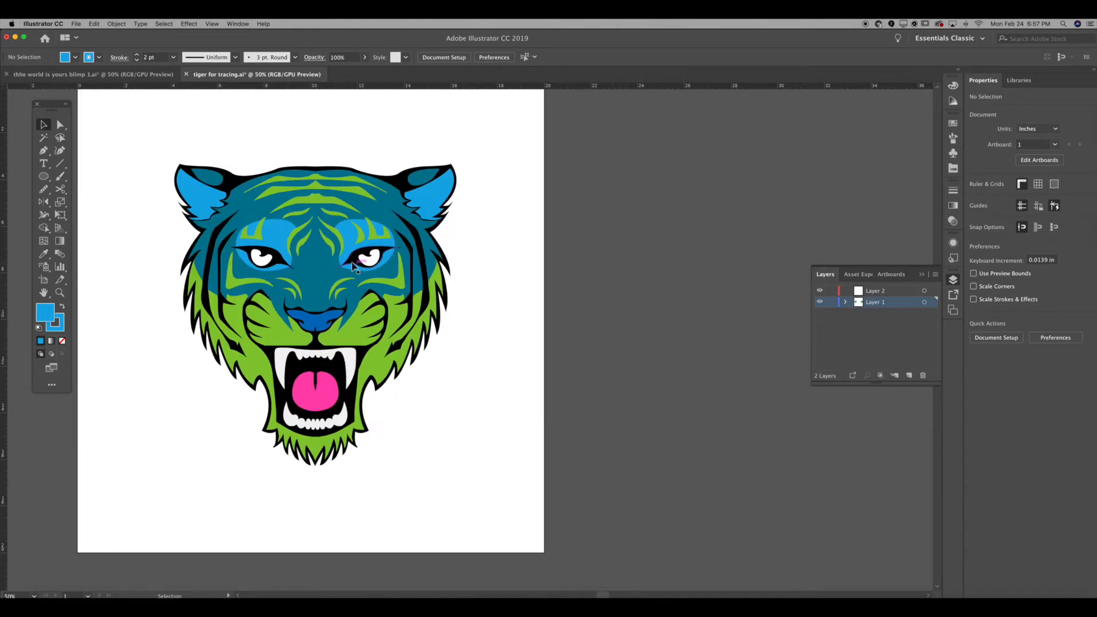
drag(3, 196, 175, 198)
drag(160, 139, 565, 458)
right_click(530, 308)
click(543, 364)
click(532, 268)
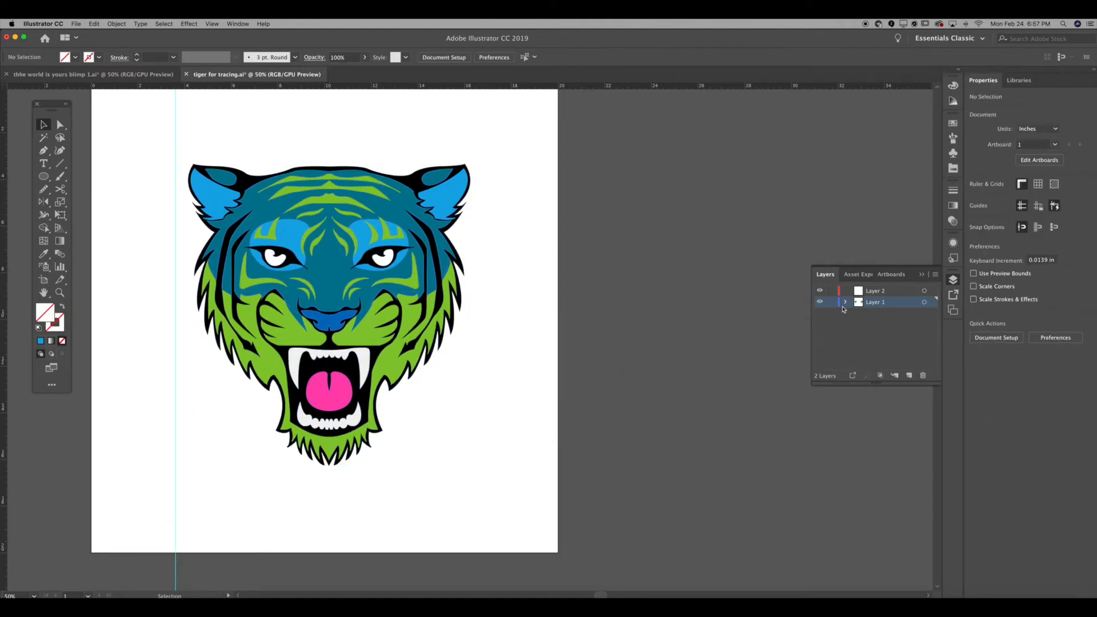
Lock Layer 1 with the tiger artwork and make Layer 2 the active layer
click(832, 302)
scroll(577, 246, left, 5)
scroll(576, 246, up, 1)
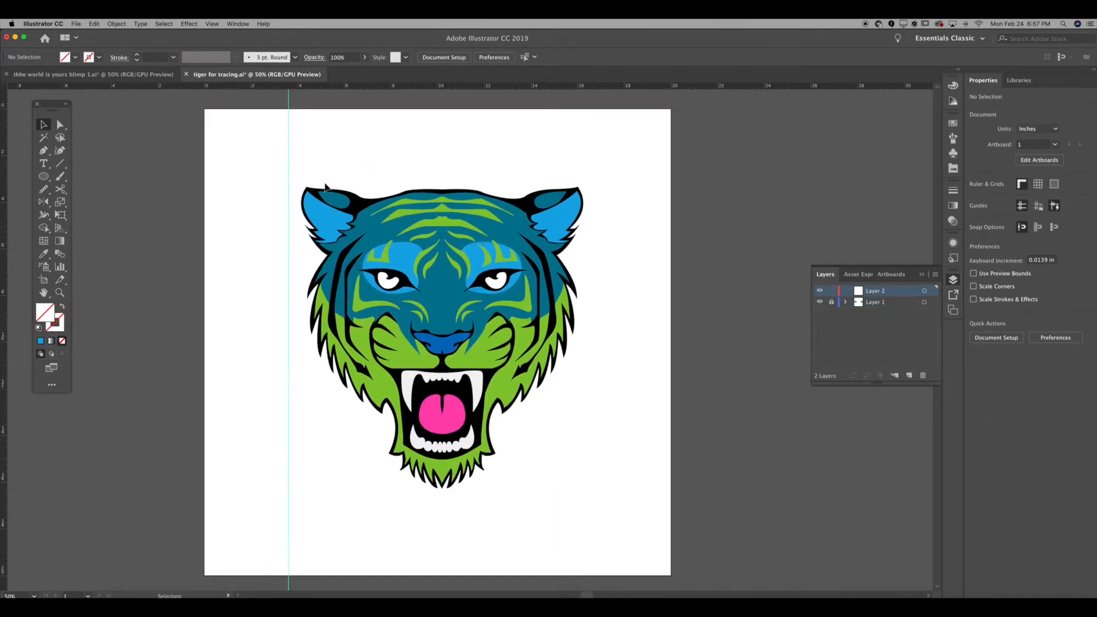
Place a vertical guide through the centre of the tiger head
drag(3, 150, 445, 164)
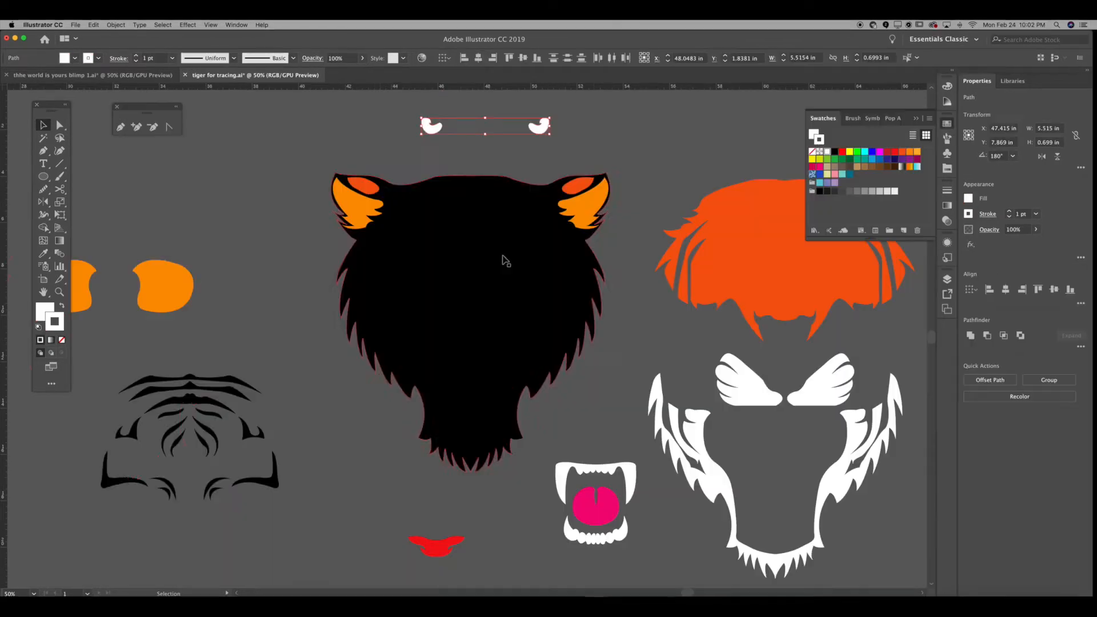
Undo the moves of the separated tiger pieces until the head is reassembled on the artboard, and clear the selection
drag(501, 257, 157, 252)
key(ctrl+z)
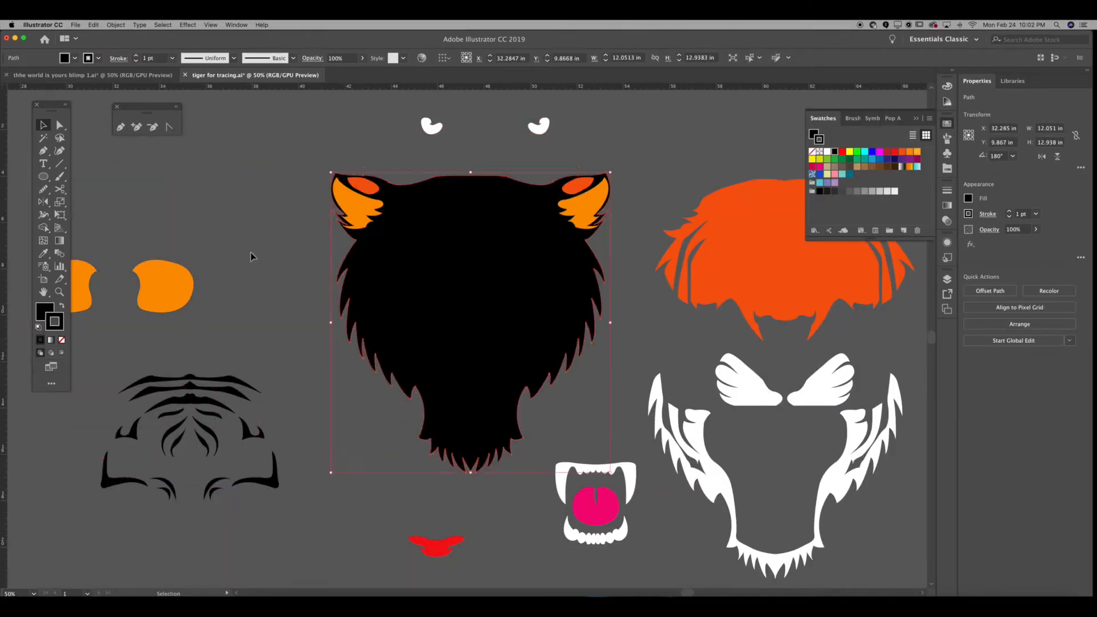
key(super+z)
key(super+z)
key(super+z)
key(super+z)
key(super+z)
key(super+z)
key(super+z)
key(super+z)
drag(215, 265, 621, 287)
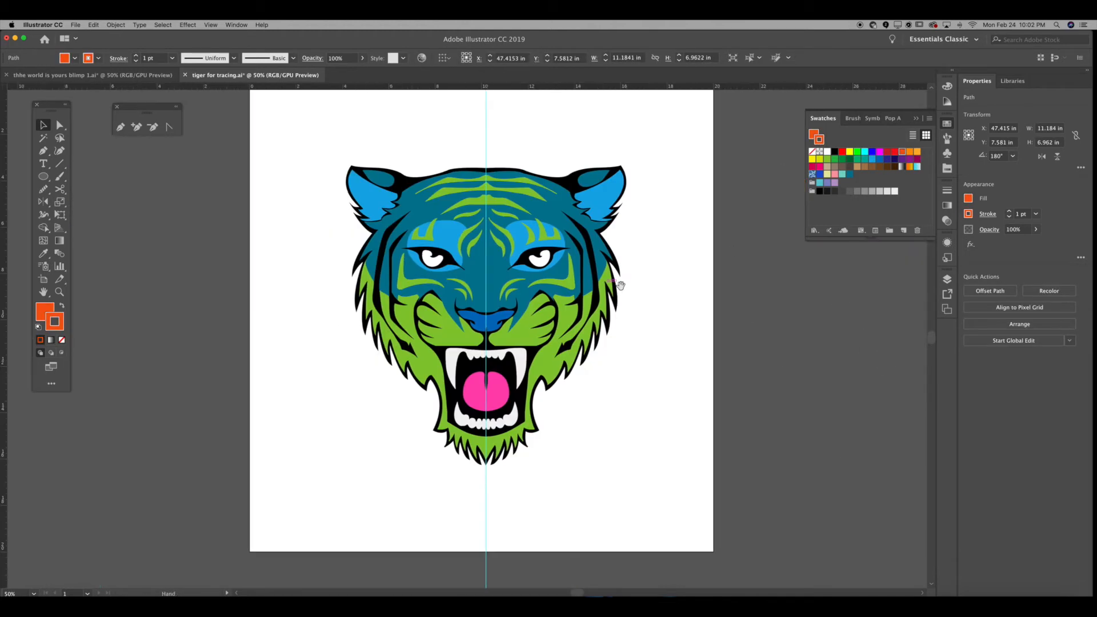
click(290, 408)
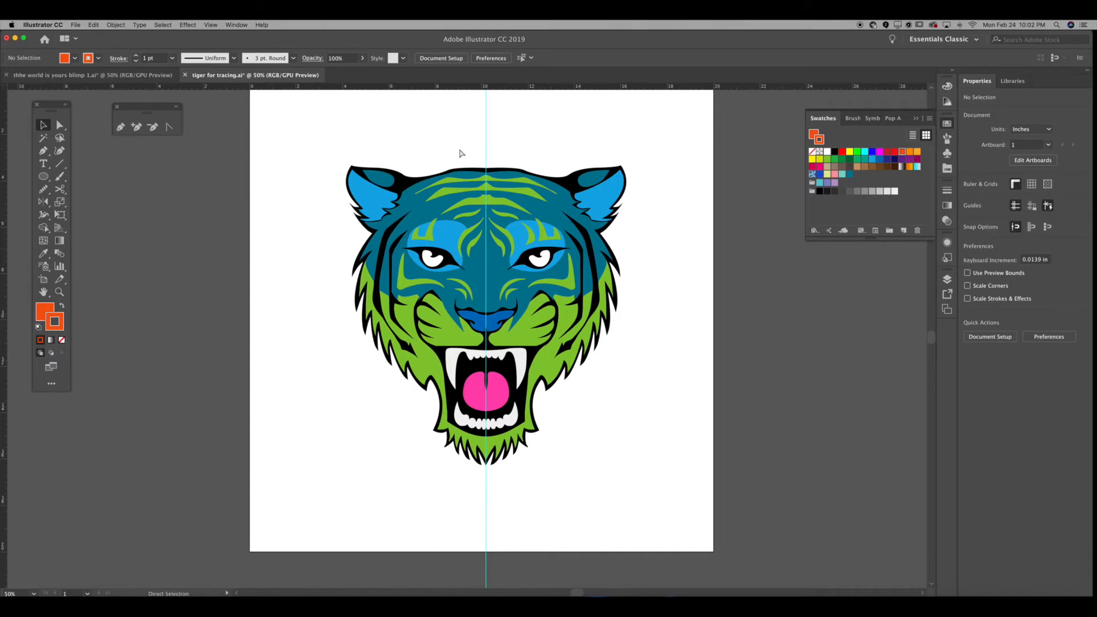
Set no fill with an orange stroke and trace the head's top outline with the Pen tool from the centre guide to the left ear tip
key(super+1)
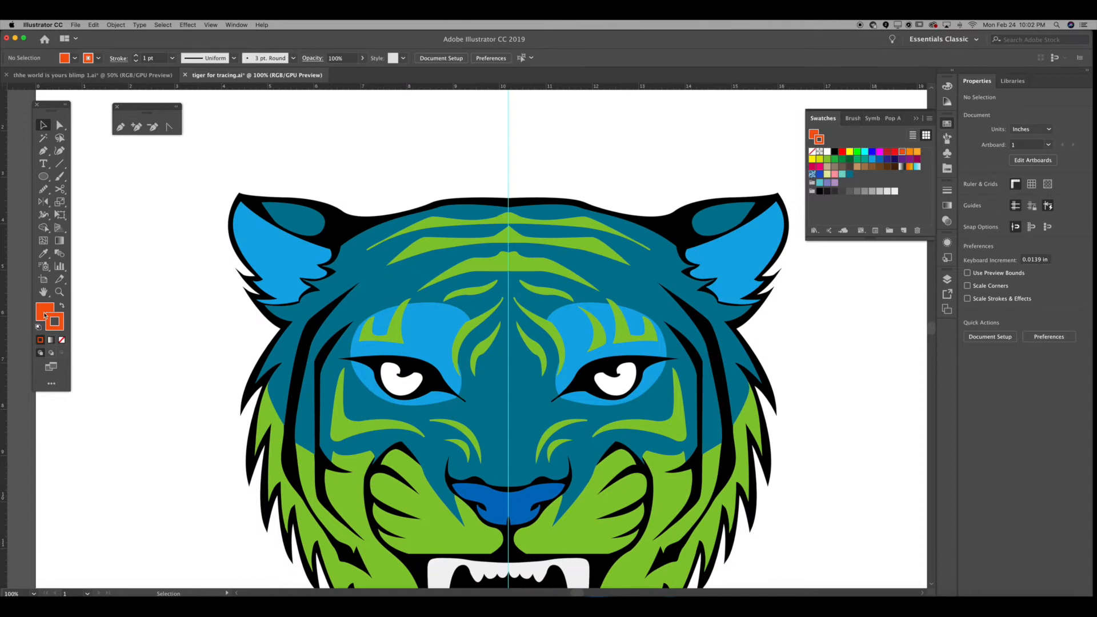
click(44, 314)
click(61, 340)
click(57, 323)
key(p)
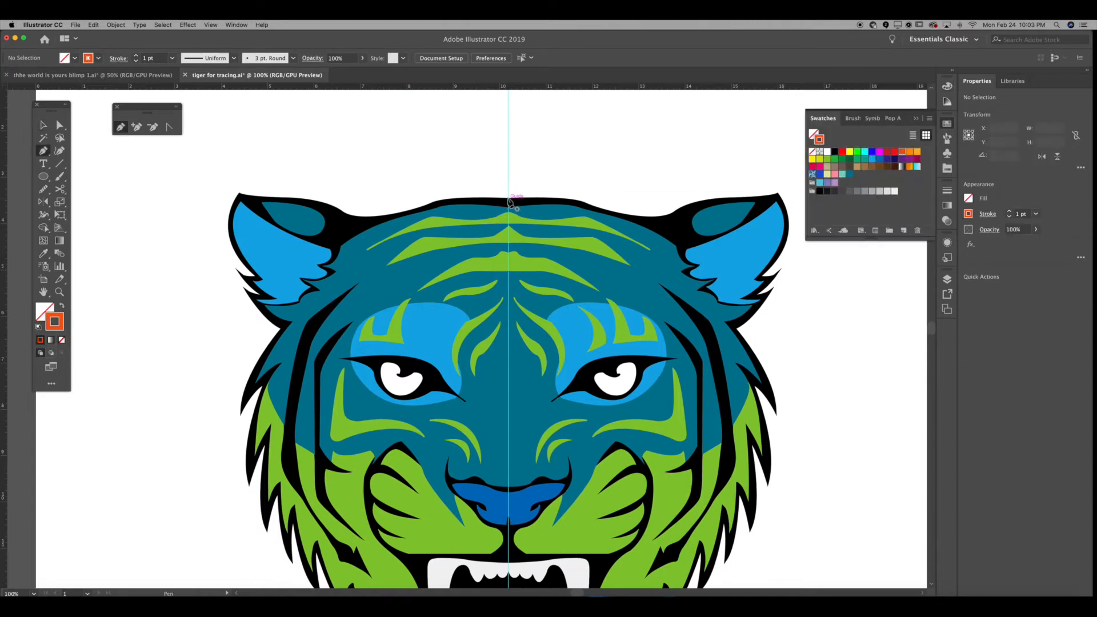
click(508, 200)
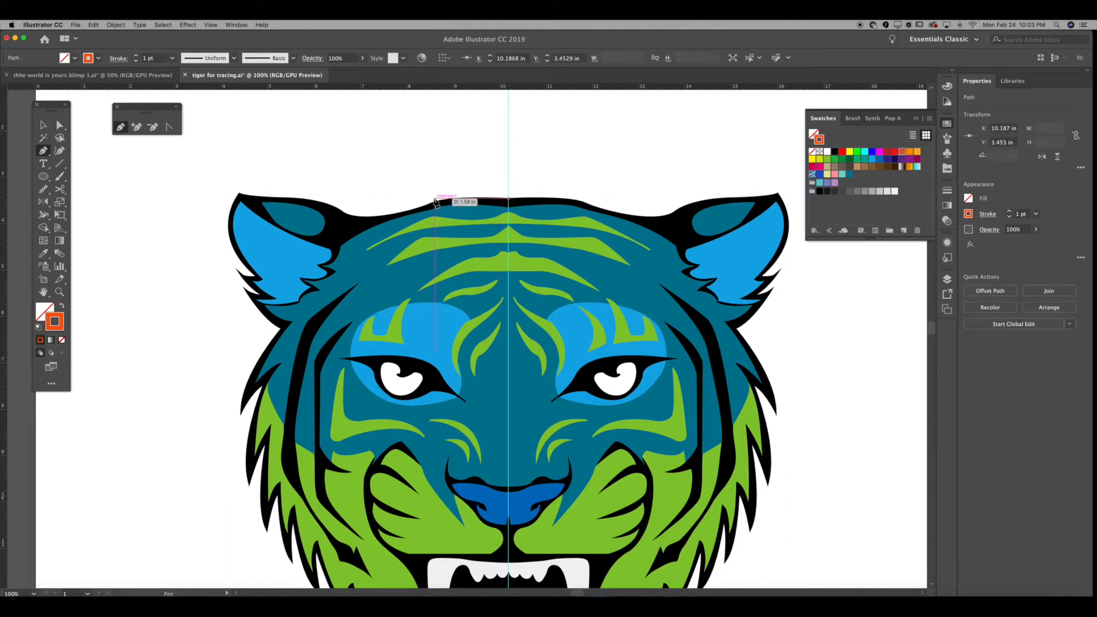
drag(424, 205, 350, 216)
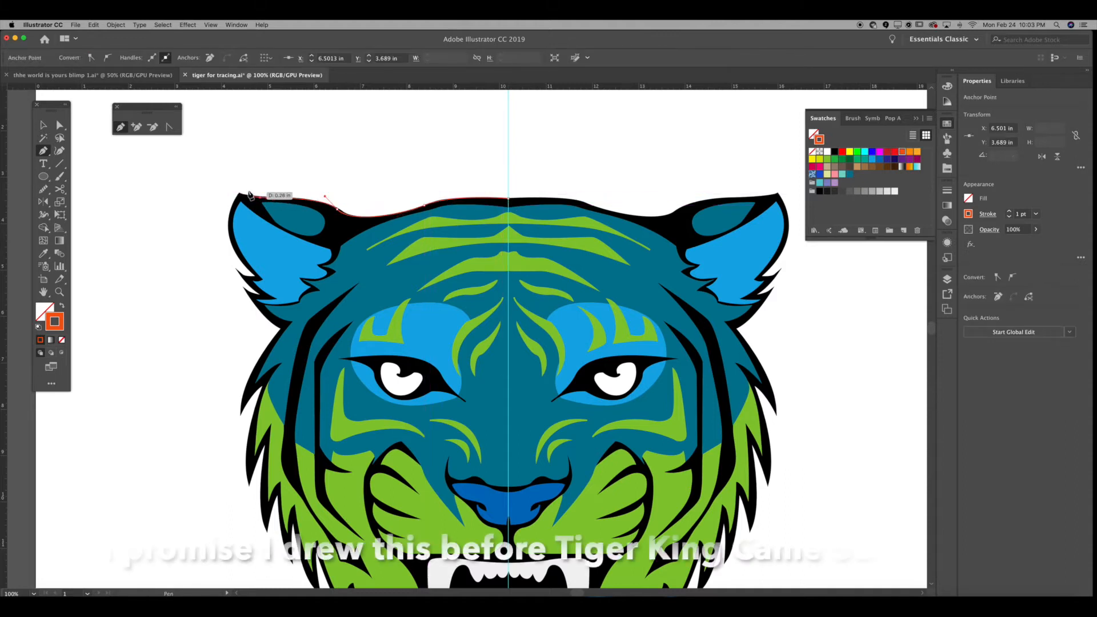
click(239, 193)
Continue the outline along the left ear's outer edge and its fur notches to where the ear meets the cheek
drag(256, 276, 307, 316)
click(256, 276)
click(234, 268)
click(261, 293)
drag(241, 286, 245, 295)
click(283, 330)
Continue the outline around the upper fur tufts on the left cheek
drag(241, 415, 236, 457)
click(241, 415)
drag(242, 415, 285, 213)
click(277, 220)
drag(261, 321, 275, 369)
click(262, 321)
Continue the outline around the pointed fur tufts on the lower left cheek
drag(278, 277, 284, 273)
click(279, 278)
drag(279, 368, 294, 389)
click(279, 368)
drag(290, 329, 296, 325)
drag(306, 403, 320, 416)
click(332, 429)
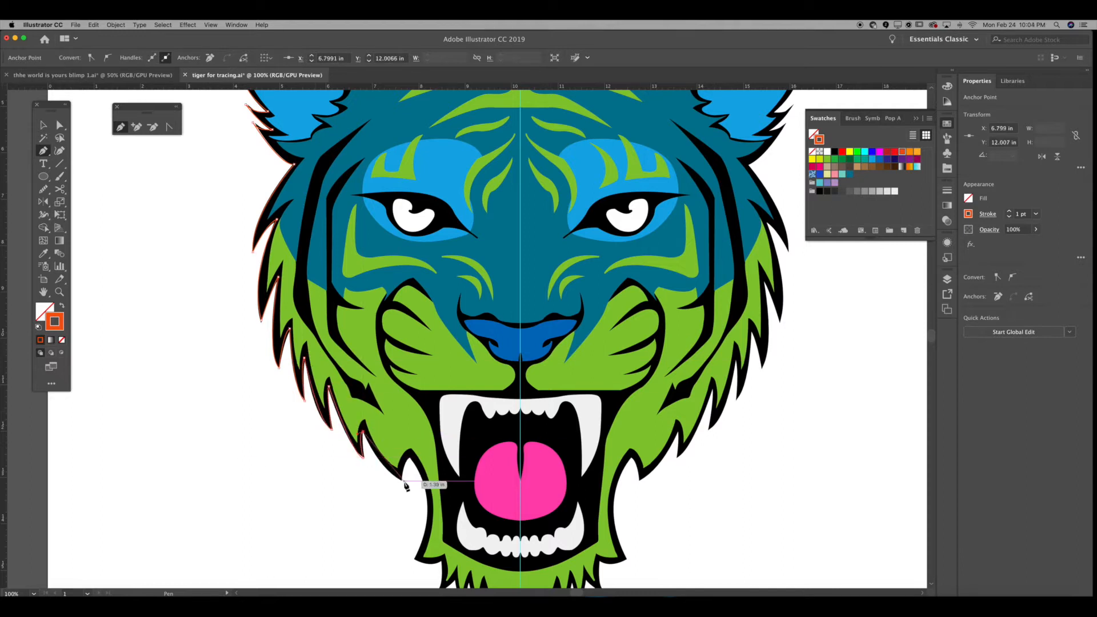
Trace the outline around the left jaw notch, down the jaw corner and around the first chin tufts
drag(408, 487, 409, 487)
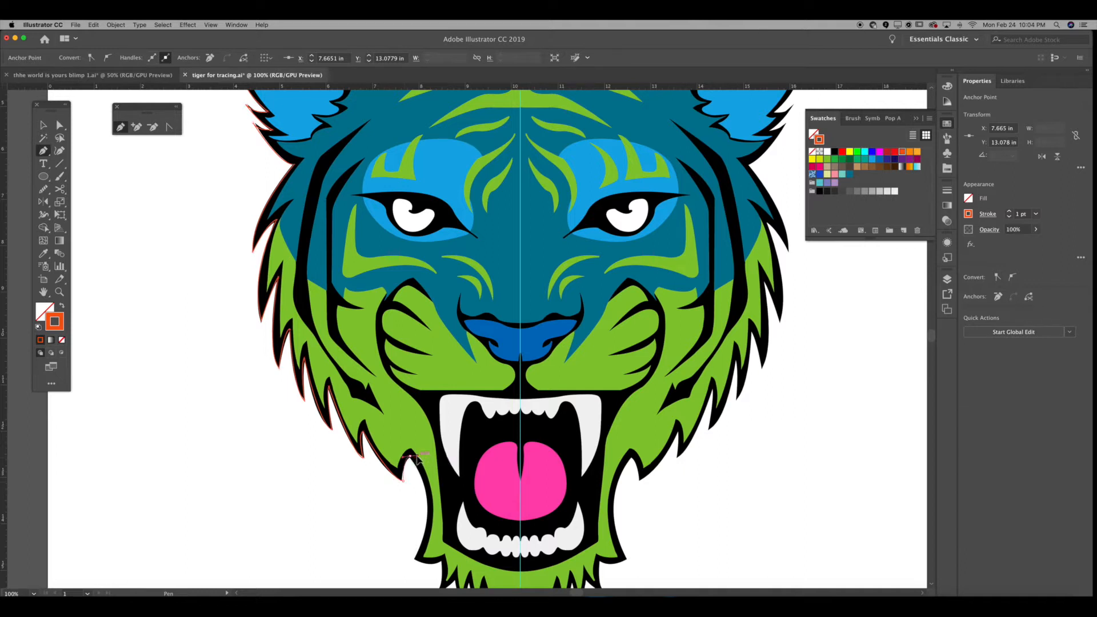
scroll(411, 460, down, 5)
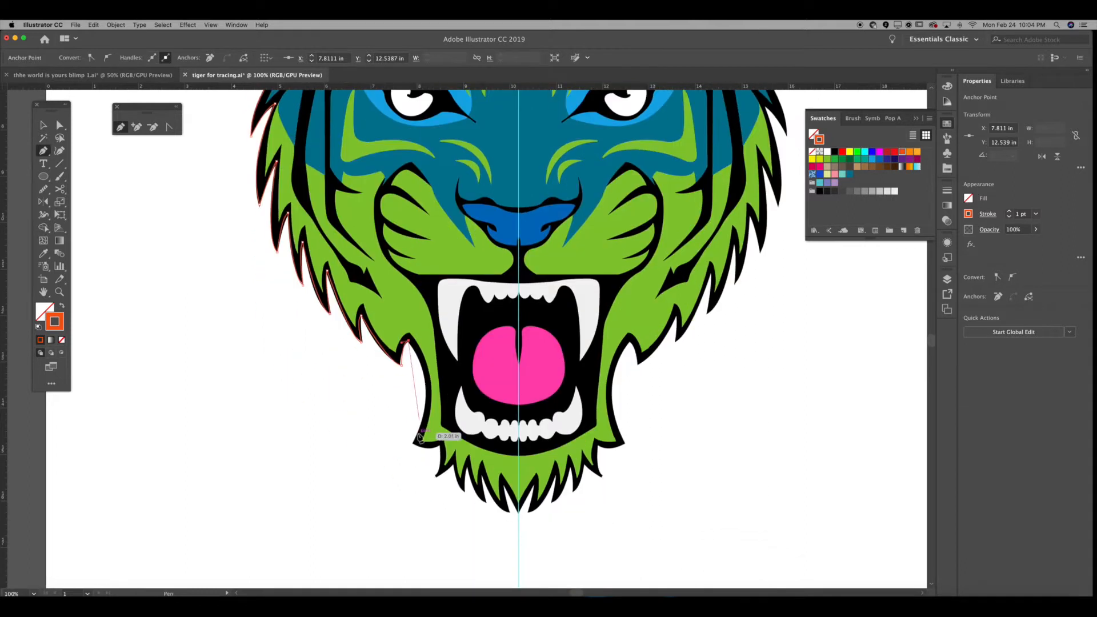
drag(414, 443, 453, 467)
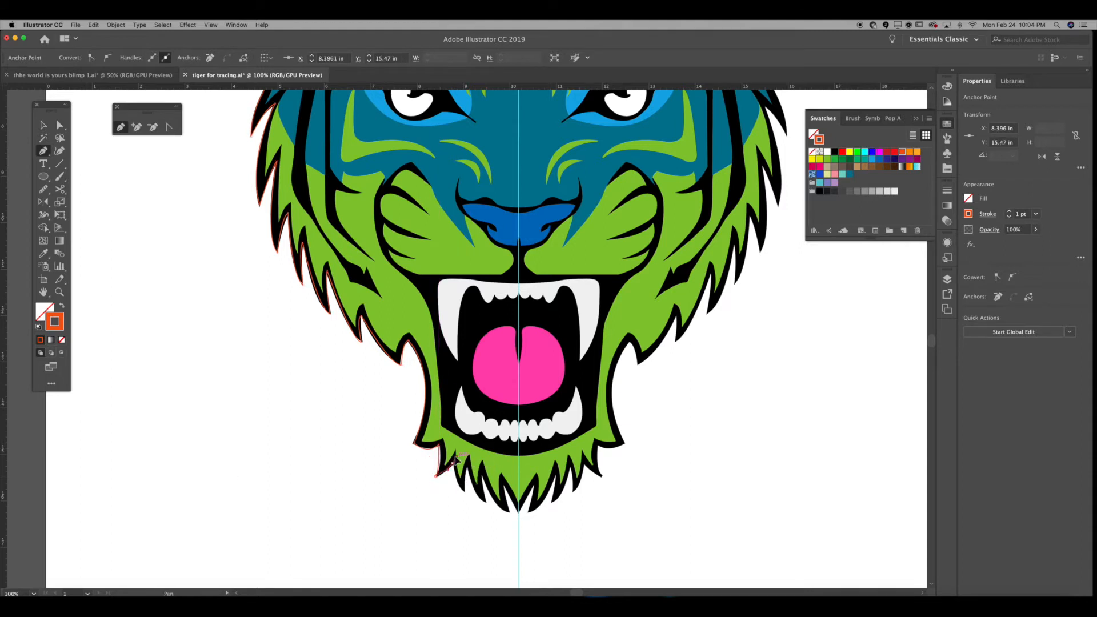
drag(464, 492, 467, 469)
click(467, 465)
drag(485, 500, 497, 504)
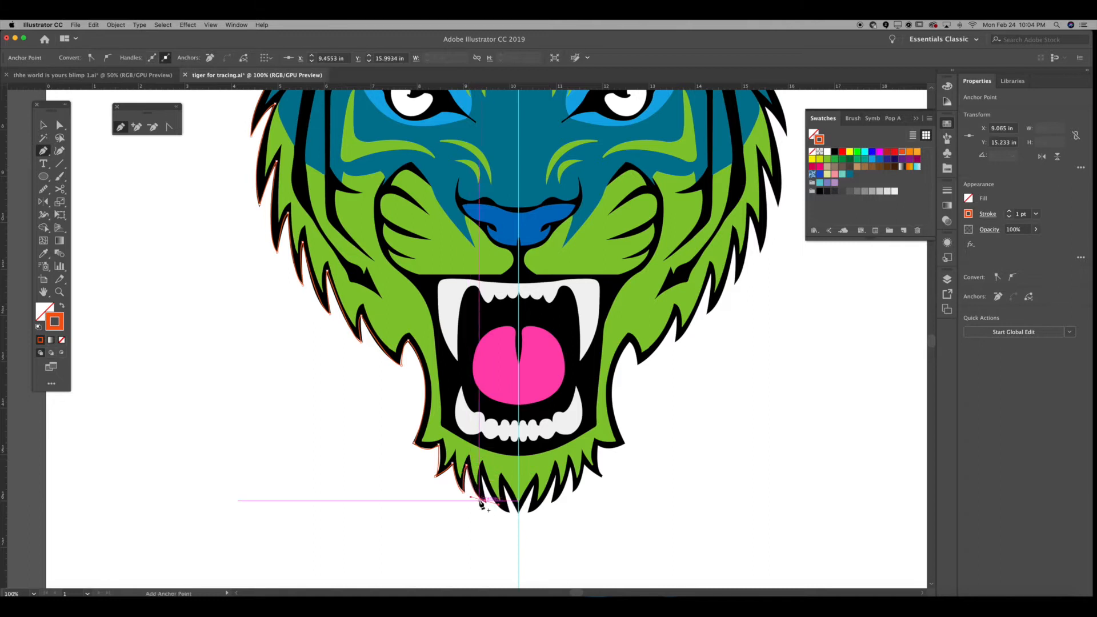
click(485, 500)
Trace the remaining left chin spikes to the chin's centre point on the guide, and end the outline path
key(super+equal)
key(super+equal)
key(super+equal)
drag(457, 252, 463, 236)
click(457, 253)
drag(540, 370, 602, 386)
click(540, 370)
drag(521, 286, 525, 277)
click(520, 286)
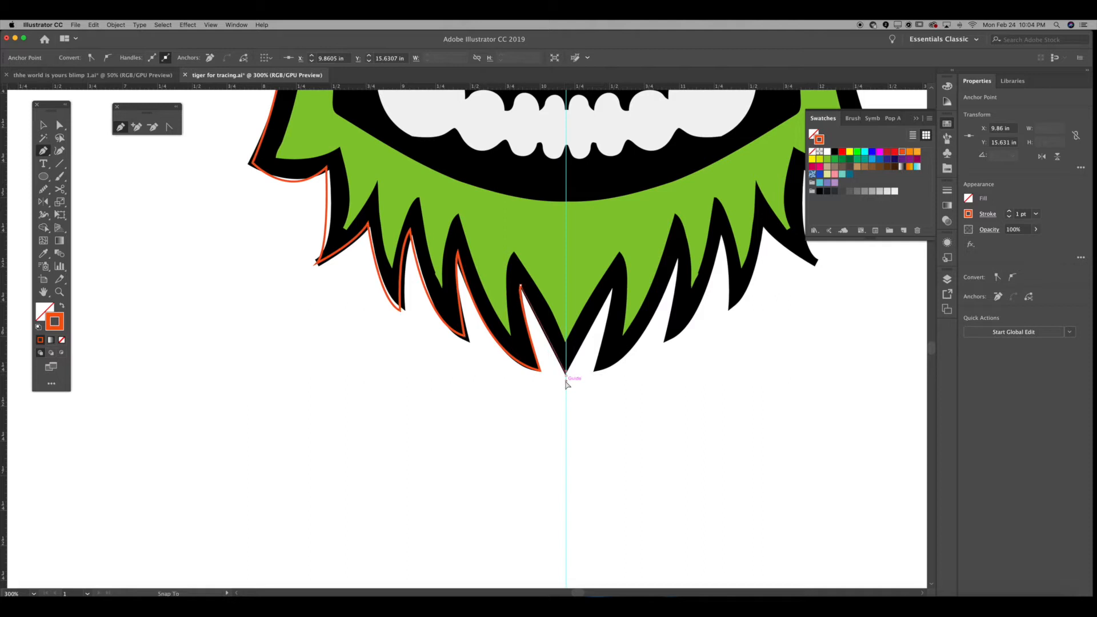
drag(566, 385, 567, 389)
key(v)
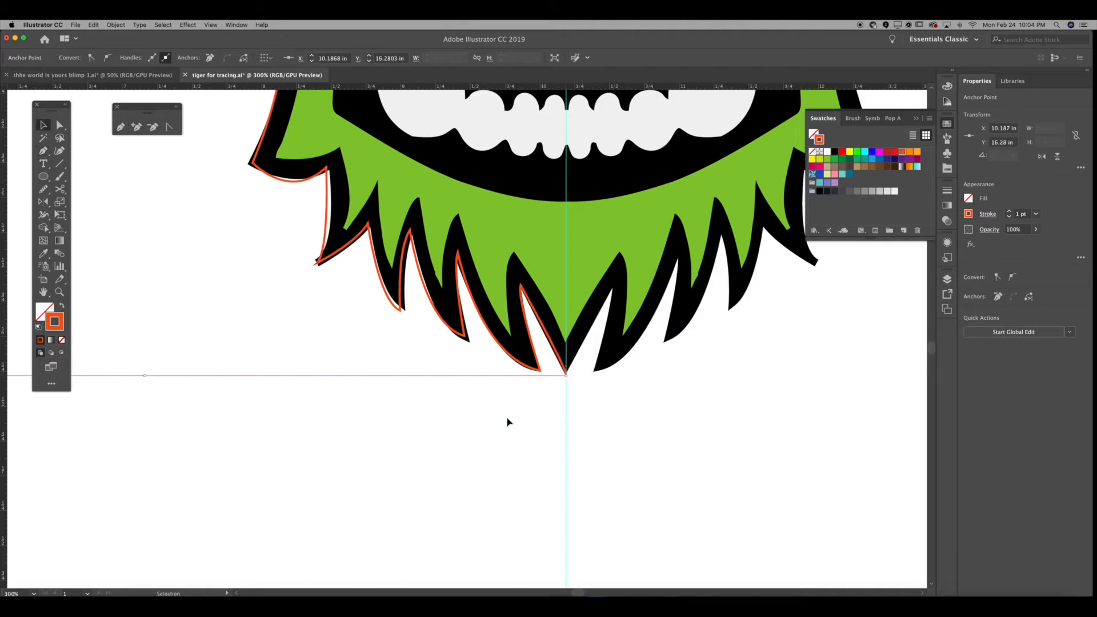
click(507, 419)
Fill the traced left-half outline with the orange stroke colour to check its shape
key(super+minus)
key(super+minus)
key(super+minus)
key(super+minus)
key(super+minus)
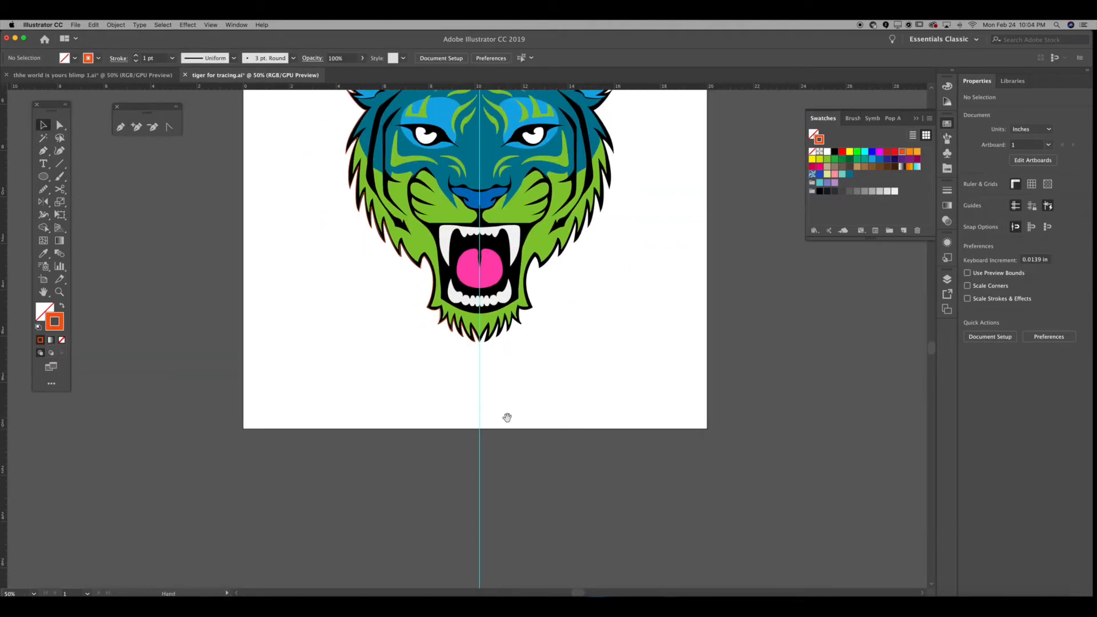
drag(321, 270, 339, 410)
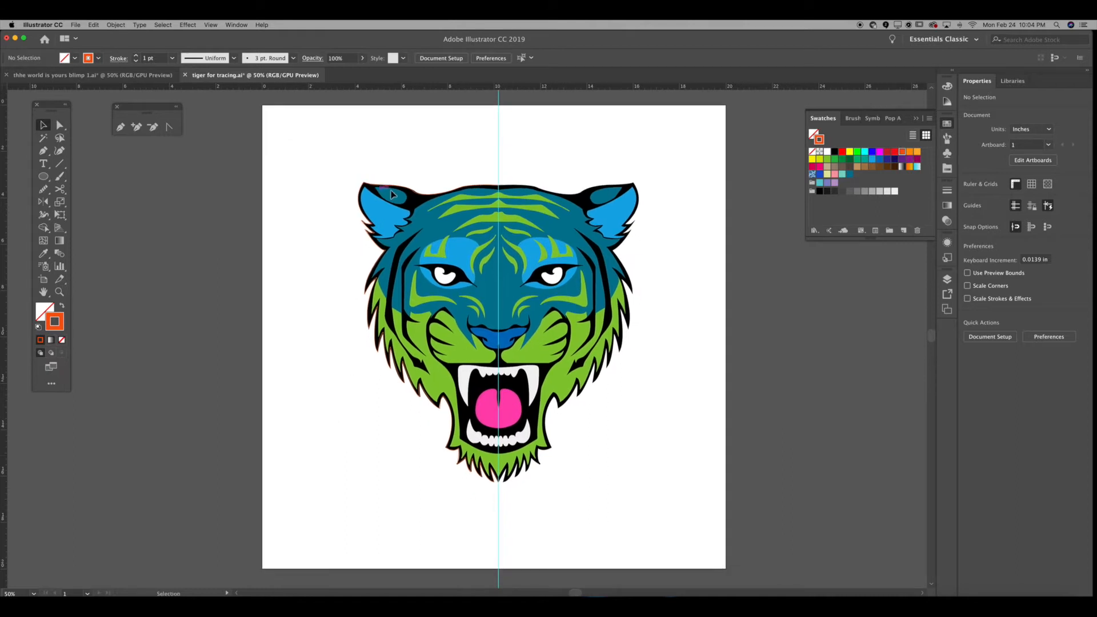
click(425, 198)
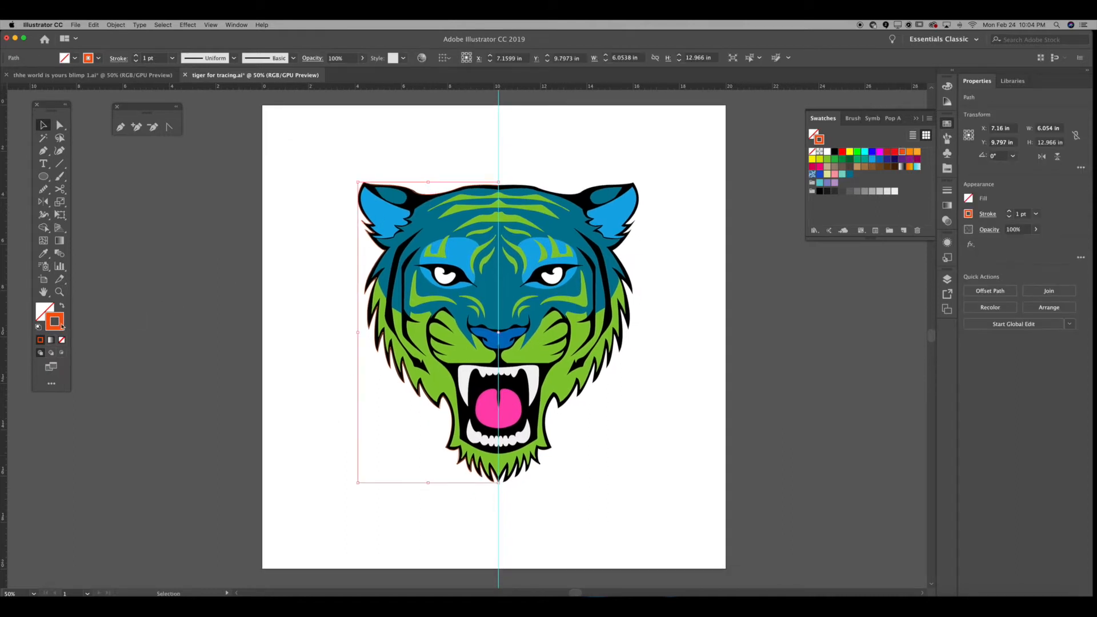
drag(50, 312, 46, 310)
click(198, 308)
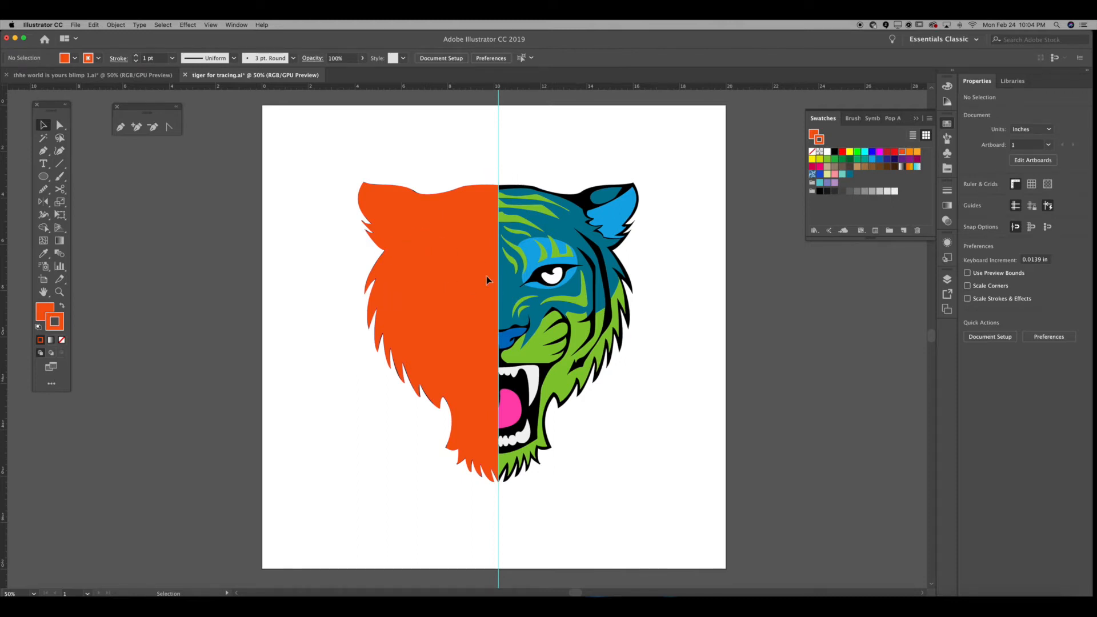
Remove the orange fill from the left-half outline, leaving only its stroke
click(370, 286)
key(/)
click(313, 266)
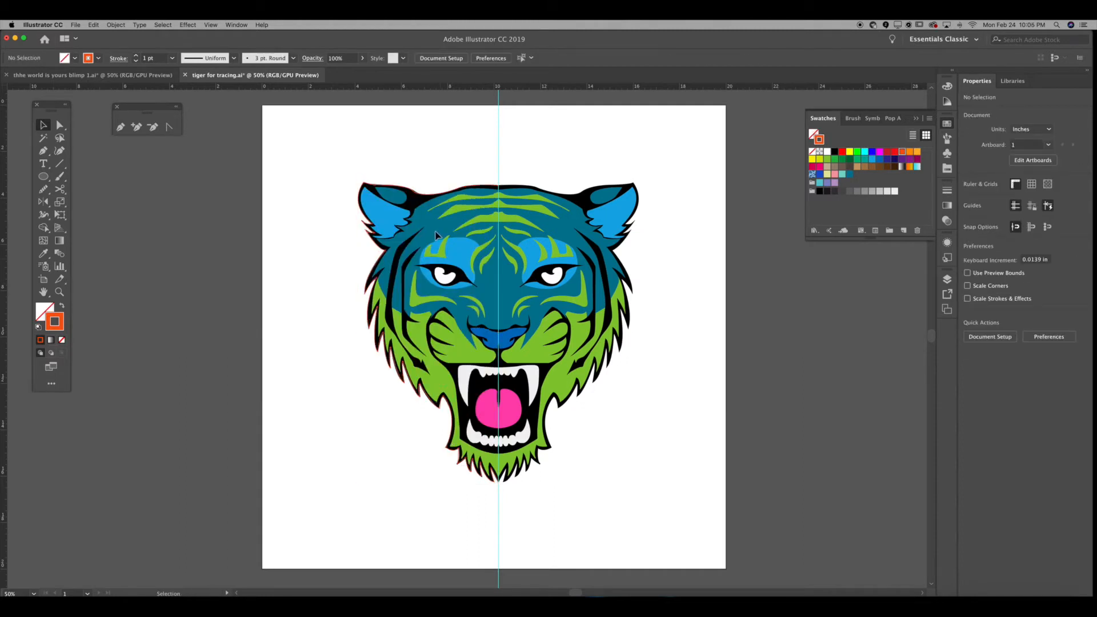
drag(303, 243, 380, 237)
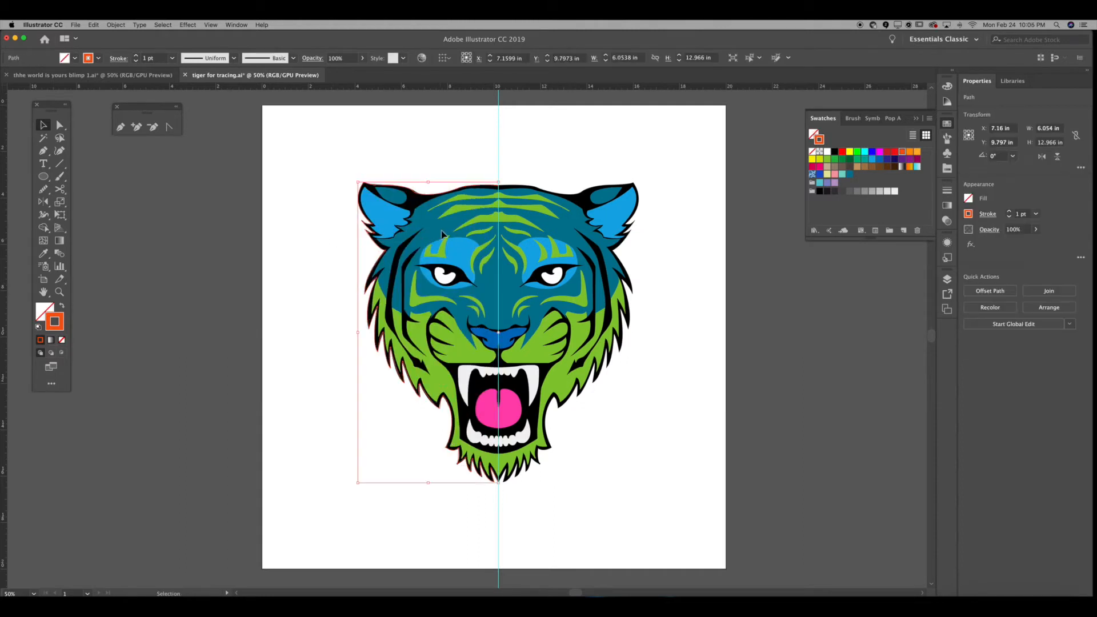
click(445, 250)
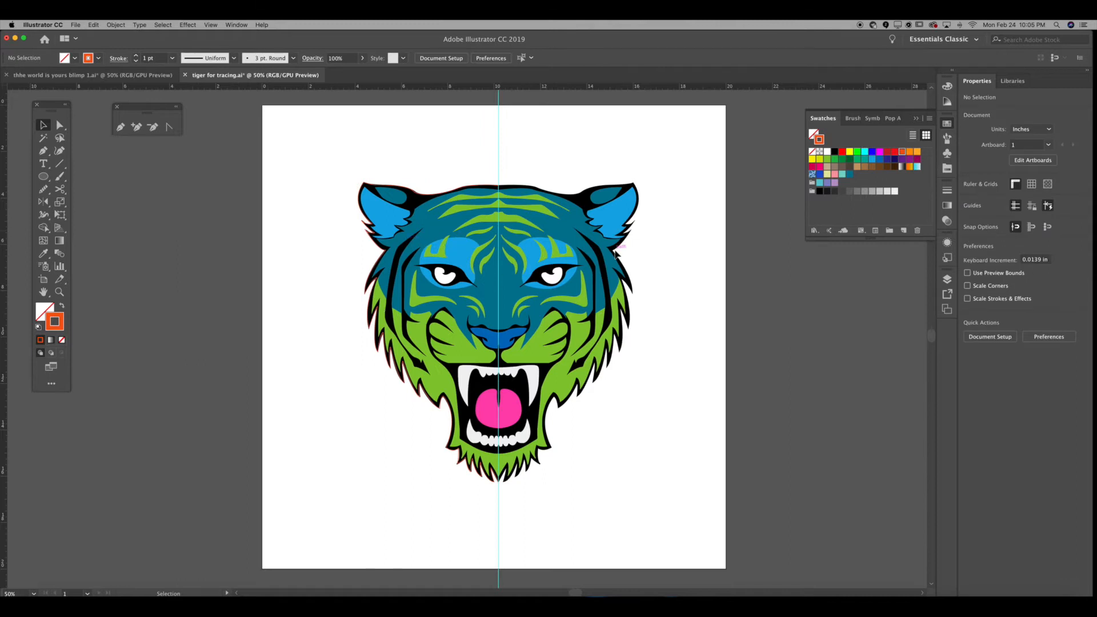
Set the stroke to yellow and trace the dark blue face area's upper edge with the Pen tool from the centre guide to the left ear
key(super+equal)
key(super+equal)
key(super+equal)
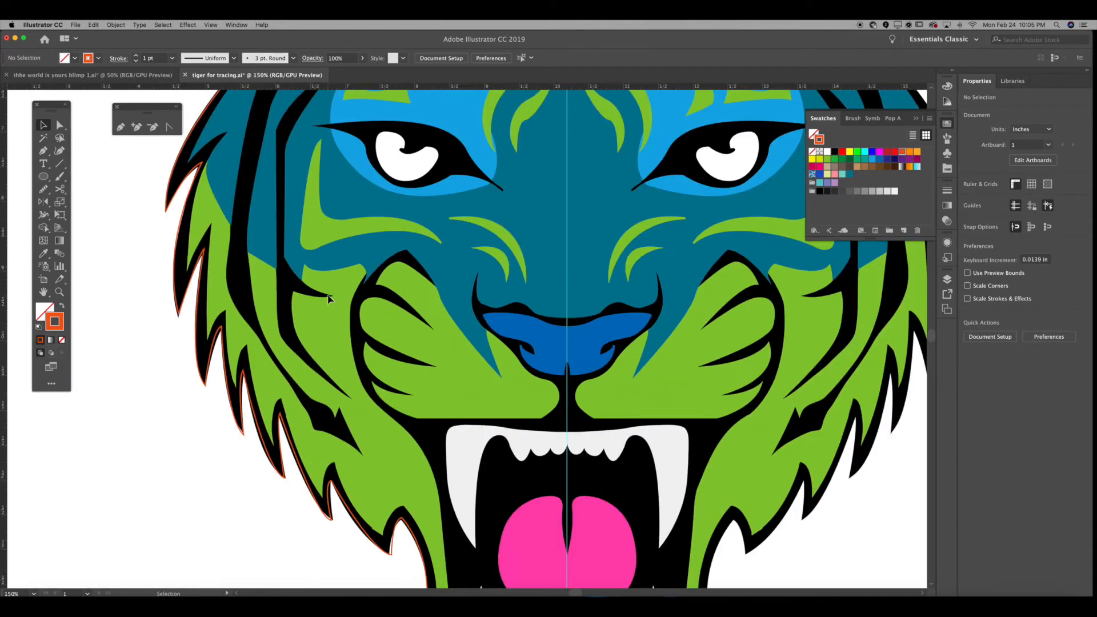
scroll(373, 248, up, 5)
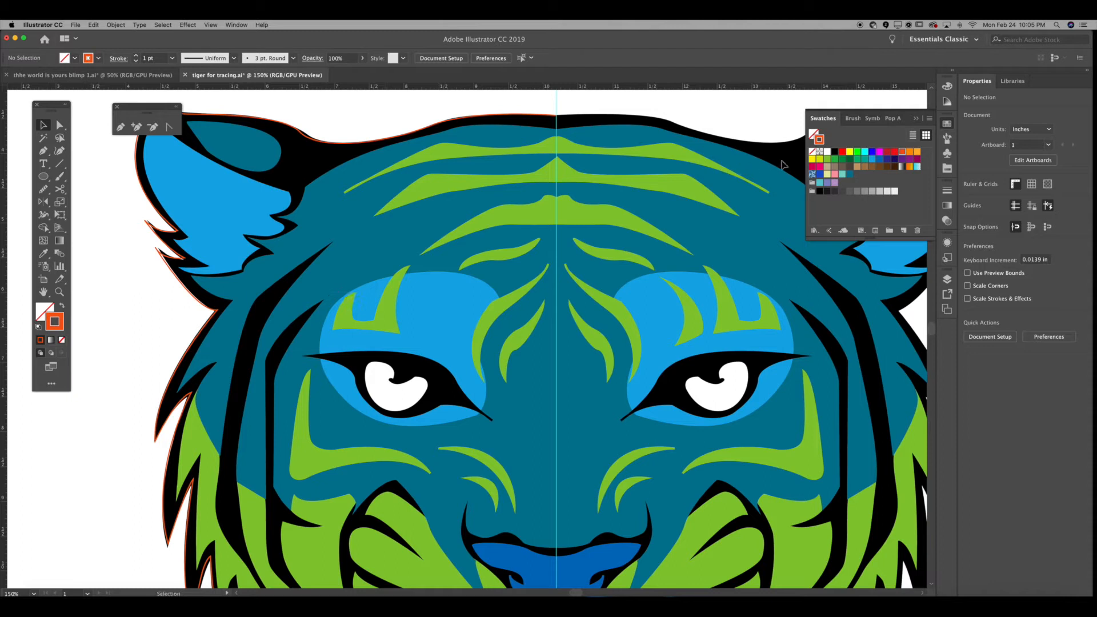
click(849, 152)
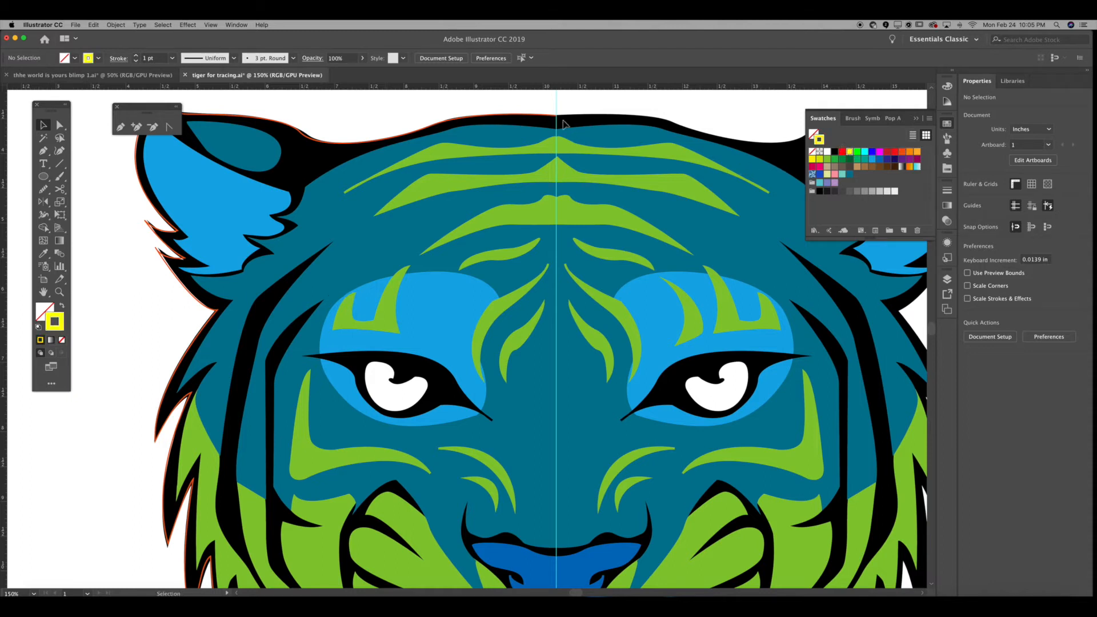
key(p)
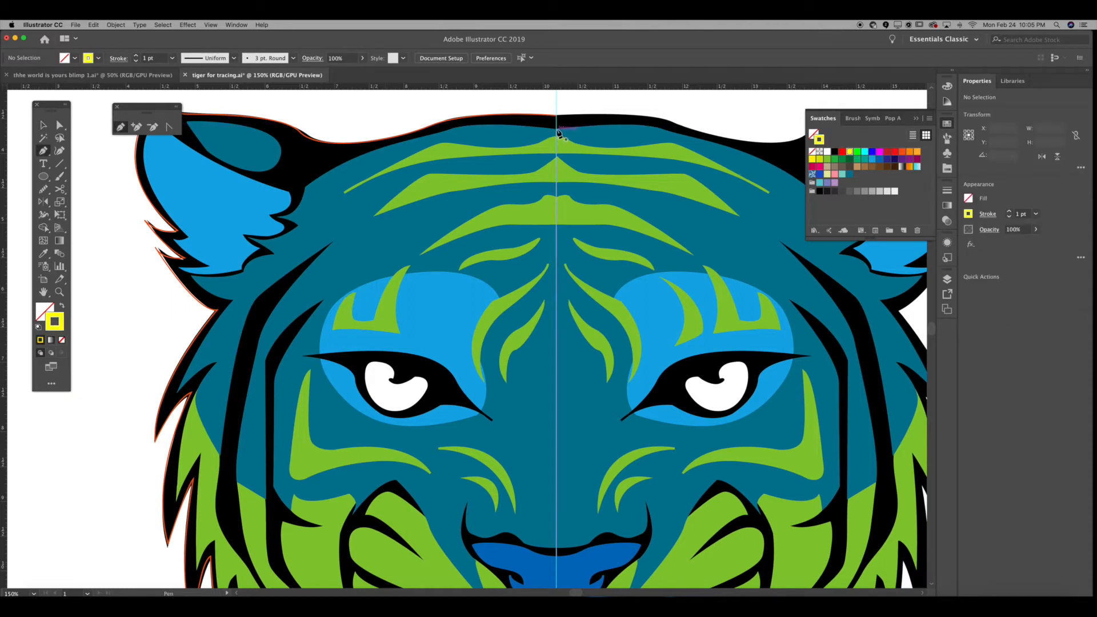
click(559, 134)
drag(442, 132, 393, 148)
click(443, 133)
click(306, 188)
drag(306, 188, 310, 233)
Continue the yellow path along the jagged fur edge at the base of the left ear
click(278, 216)
click(302, 228)
drag(248, 236, 166, 265)
click(247, 237)
click(278, 257)
click(243, 273)
click(191, 276)
Continue the yellow path down the outer left cheek, around the fur notch, to the dark blue area's lower point
drag(234, 301, 246, 303)
drag(175, 397, 170, 409)
drag(223, 359, 236, 352)
drag(197, 399, 199, 413)
drag(221, 457, 237, 482)
click(221, 456)
Trace the dark blue area's edges around the two long black stripes on the face's left side
drag(255, 302, 273, 287)
click(333, 243)
drag(253, 371, 241, 513)
key(super+z)
click(238, 481)
click(265, 498)
drag(283, 335, 323, 300)
click(325, 300)
drag(275, 386, 275, 417)
click(275, 487)
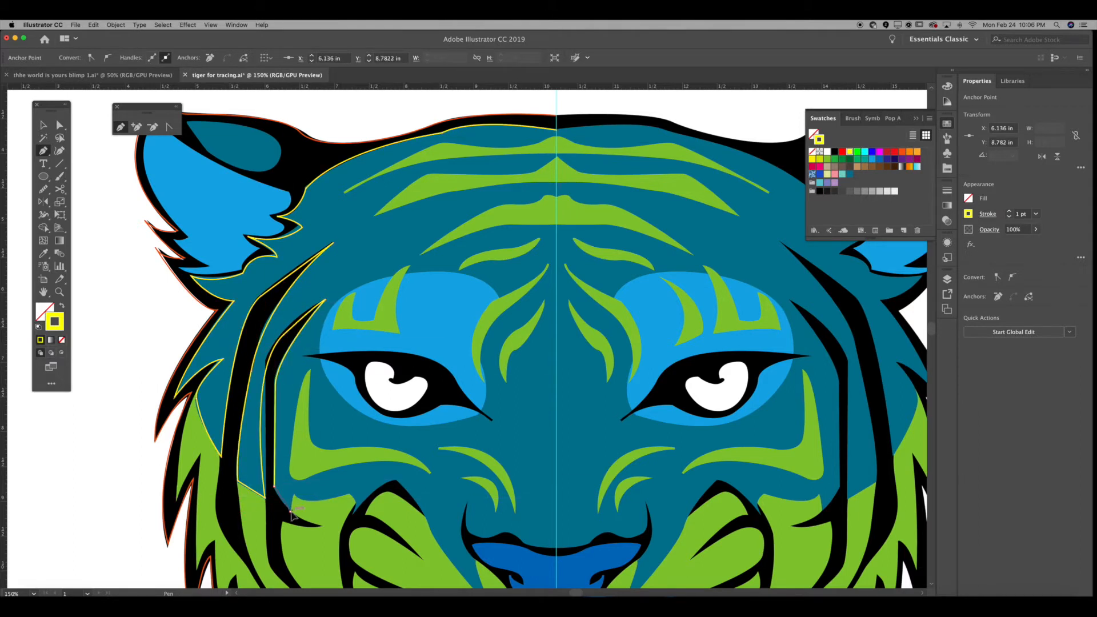
Trace the wavy lower edge of the dark blue area on the left cheek to the black line beside the muzzle
key(super+equal)
key(super+equal)
key(super+equal)
drag(510, 402, 525, 416)
click(511, 402)
drag(520, 354, 531, 348)
click(519, 355)
drag(664, 357, 791, 319)
click(664, 357)
drag(674, 413, 655, 458)
click(674, 414)
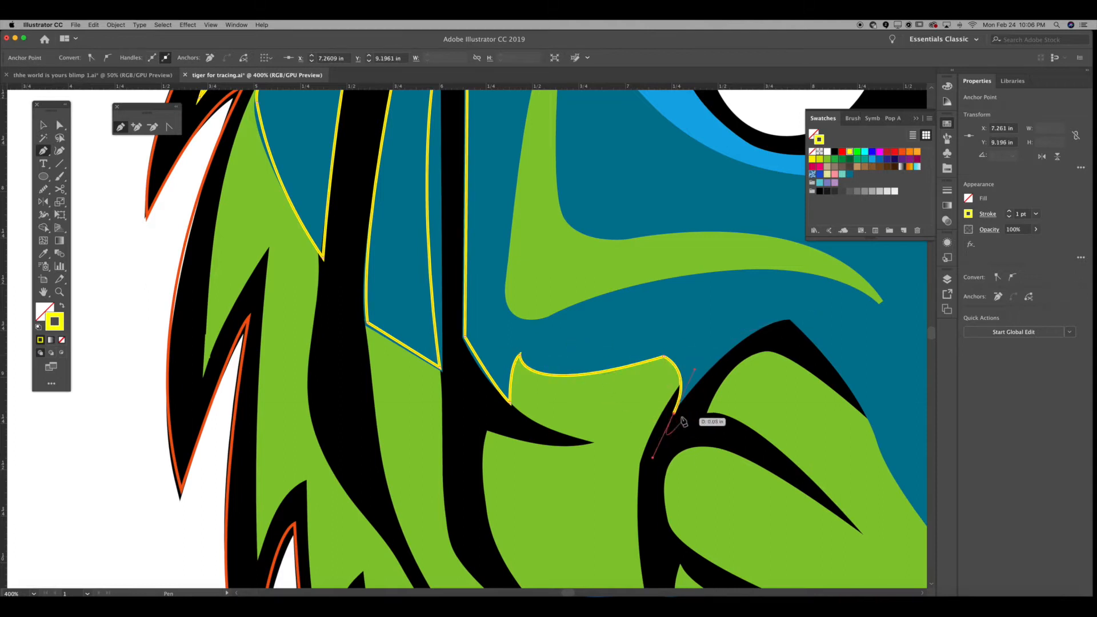
Trace over the black peak above the left whisker pad and down to the dark blue point beside the nose
drag(683, 421, 488, 463)
drag(595, 362, 652, 360)
drag(600, 318, 502, 217)
click(496, 260)
drag(580, 376, 587, 419)
click(580, 376)
drag(658, 500, 545, 345)
drag(634, 446, 701, 506)
click(634, 446)
Trace the dark blue area's edge up beside the nose and along the nose's top contour to the centre guide, and end the path
drag(615, 347, 505, 392)
click(482, 364)
click(463, 207)
drag(470, 293, 498, 311)
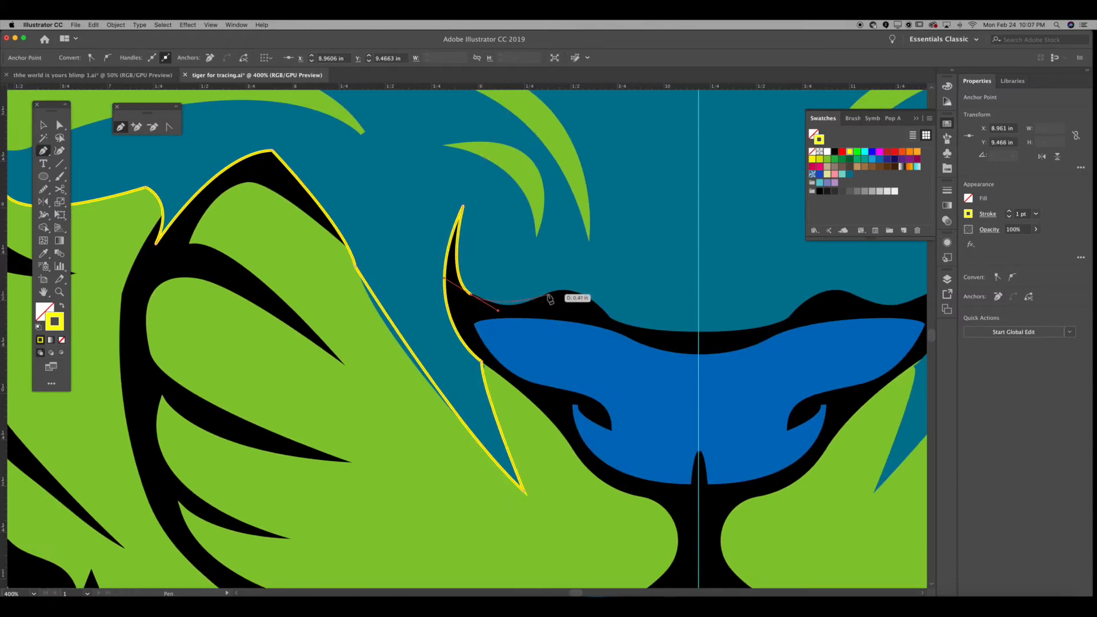
click(609, 317)
drag(699, 332, 761, 331)
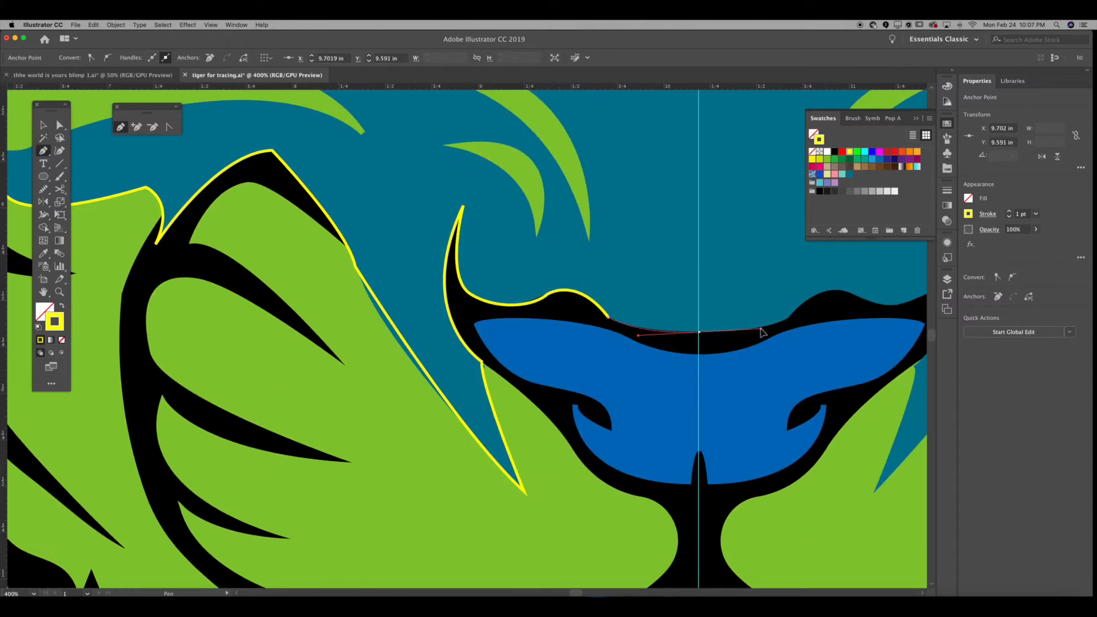
key(super+minus)
key(super+minus)
key(super+minus)
key(super+minus)
key(super+minus)
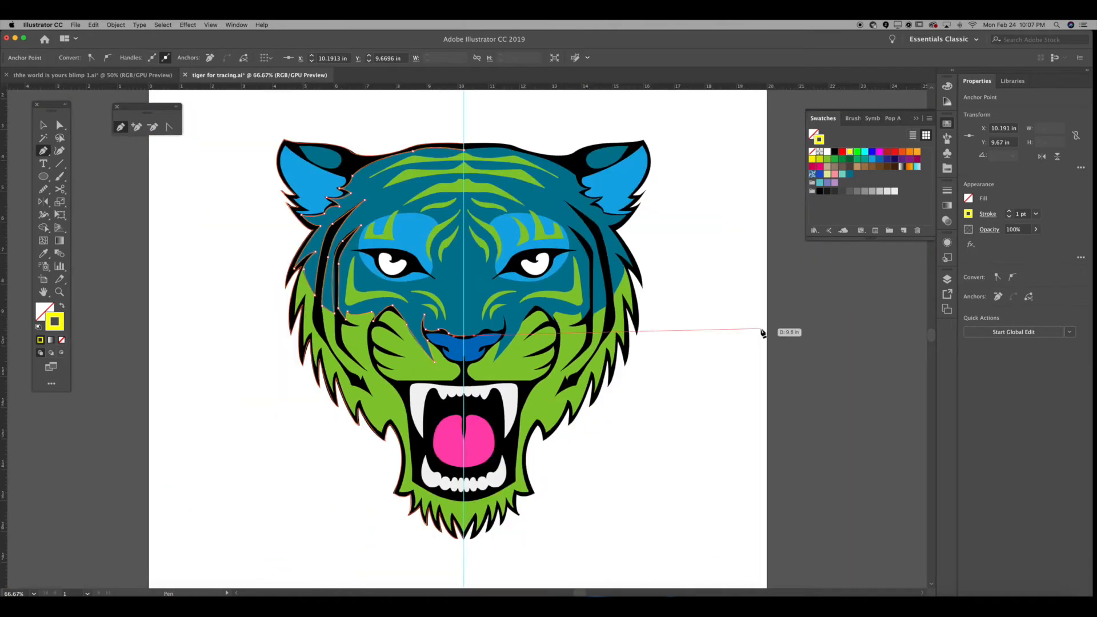
key(v)
click(248, 350)
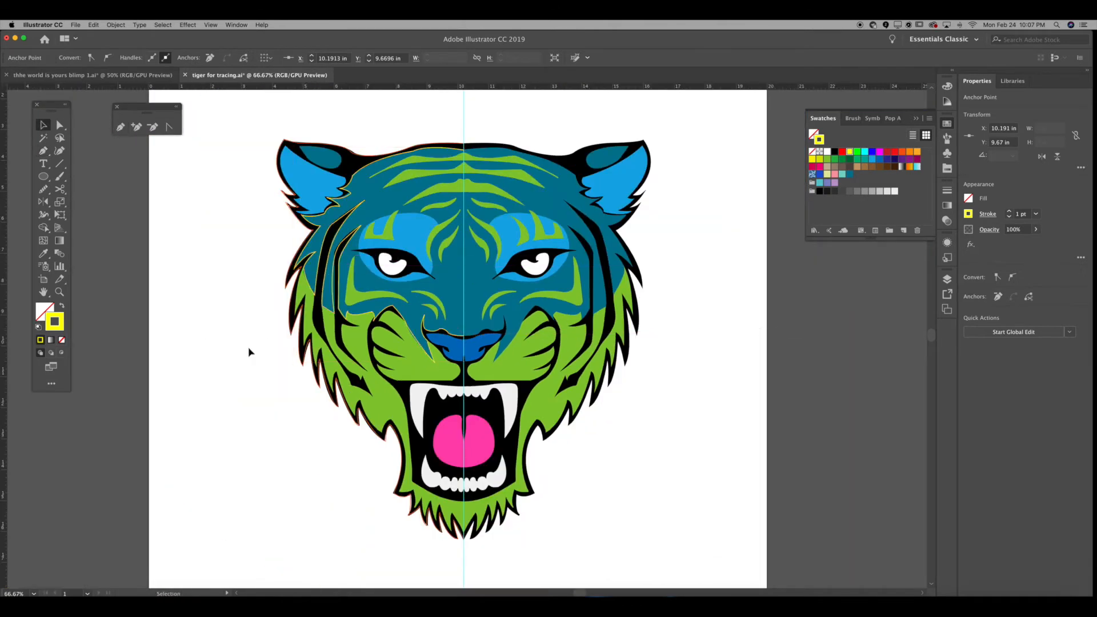
Fill the traced left-half face area with the yellow of its stroke
click(391, 161)
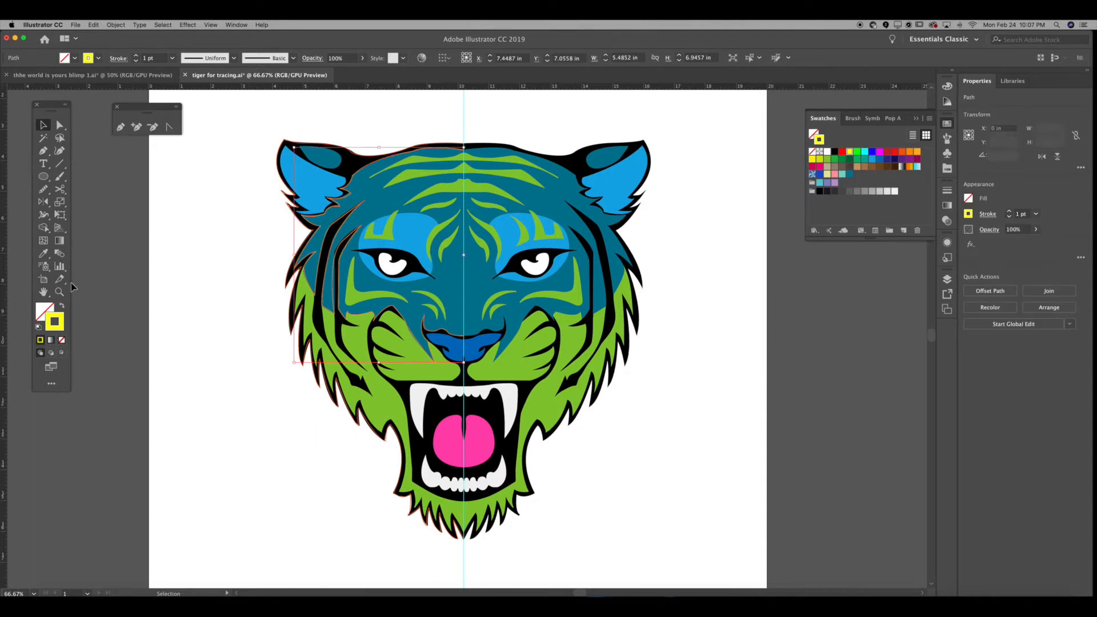
drag(47, 310, 44, 308)
click(150, 269)
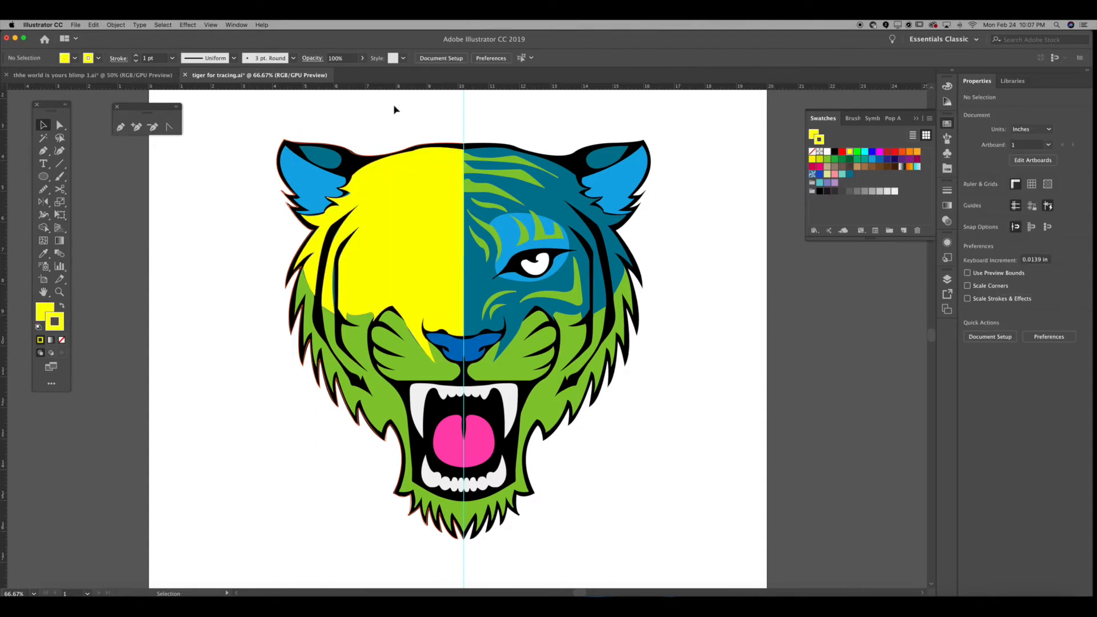
Try filling the traced head outline with the orange of its stroke
click(420, 147)
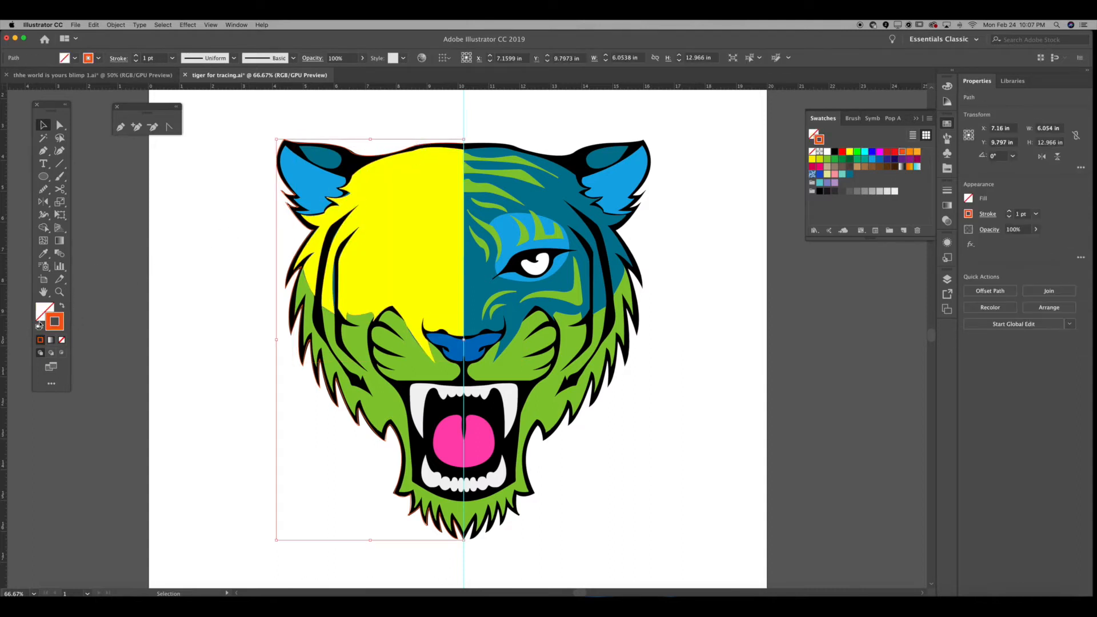
drag(49, 307, 46, 310)
click(169, 292)
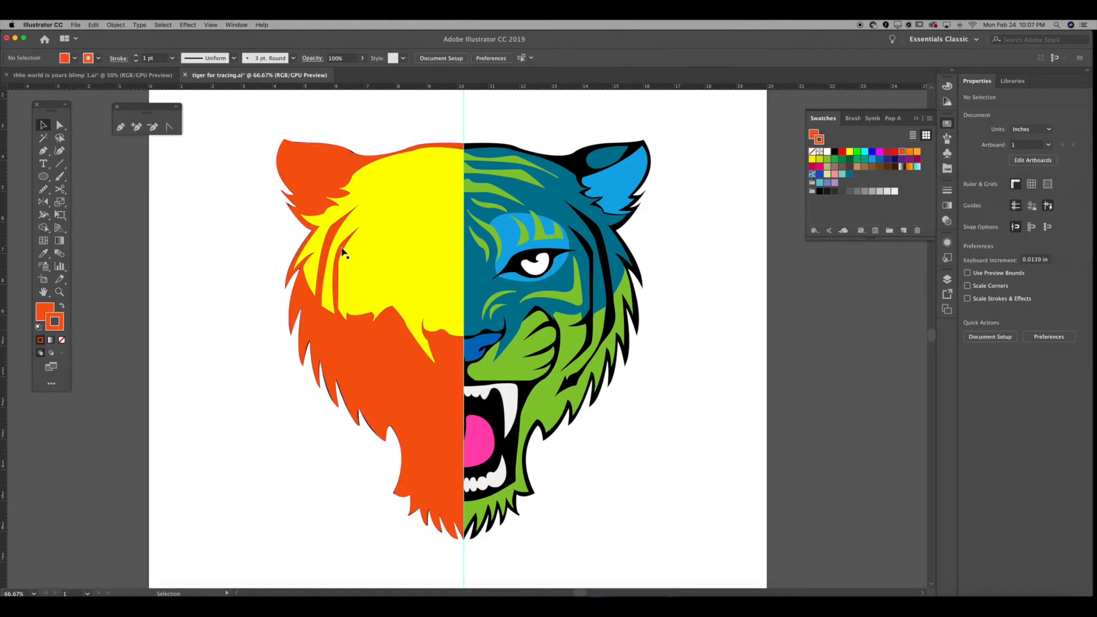
Undo the orange head fill and the yellow face fill, leaving both traced shapes as strokes only
key(super+z)
key(super+z)
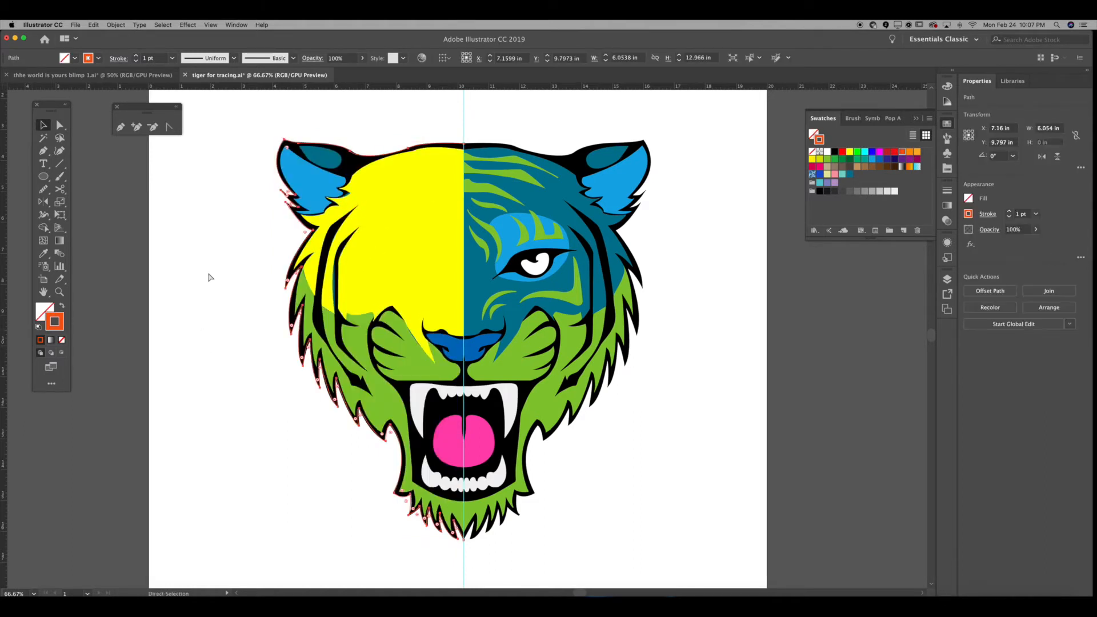
key(super+z)
key(super+z)
key(super+z)
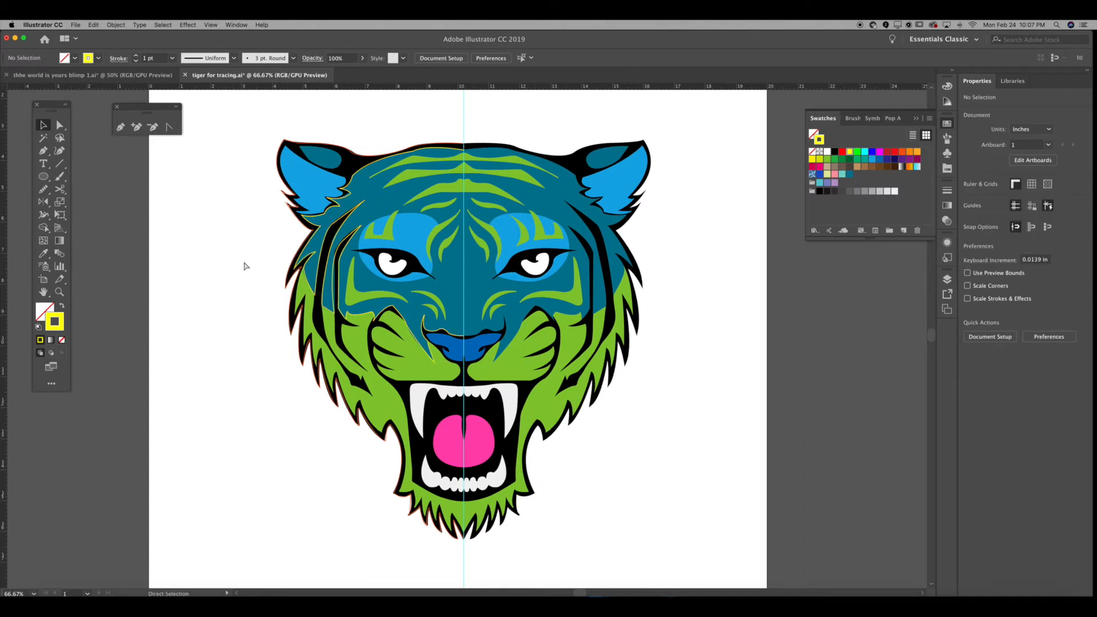
Set the stroke to cyan with no fill and ready the Pen tool at the chin
key(super+equal)
key(super+equal)
drag(244, 263, 499, 309)
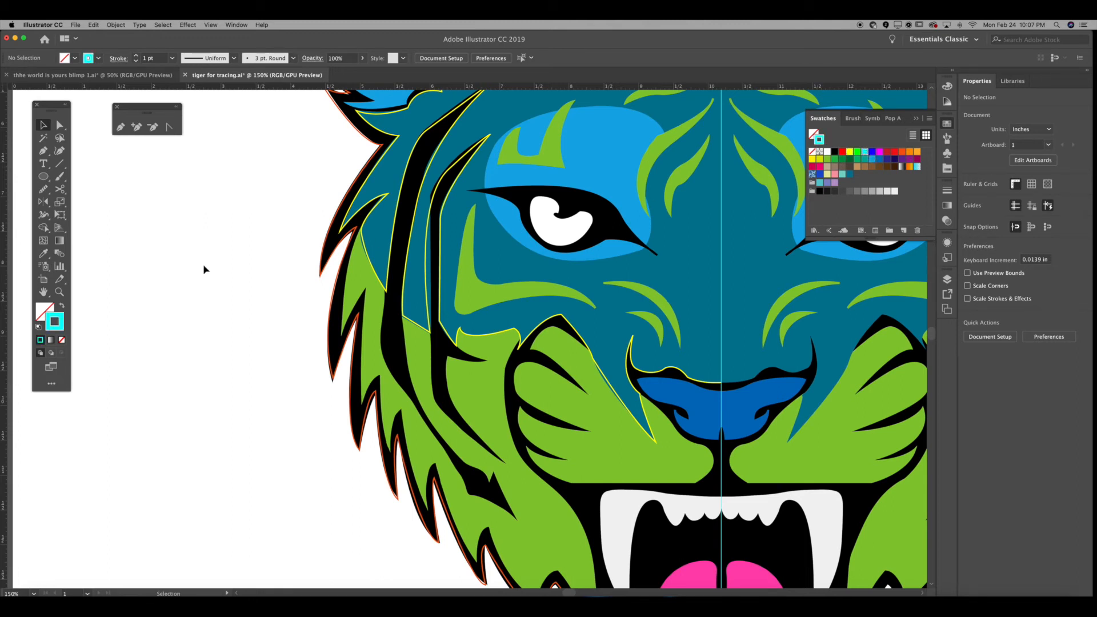
key(p)
drag(647, 284, 591, 89)
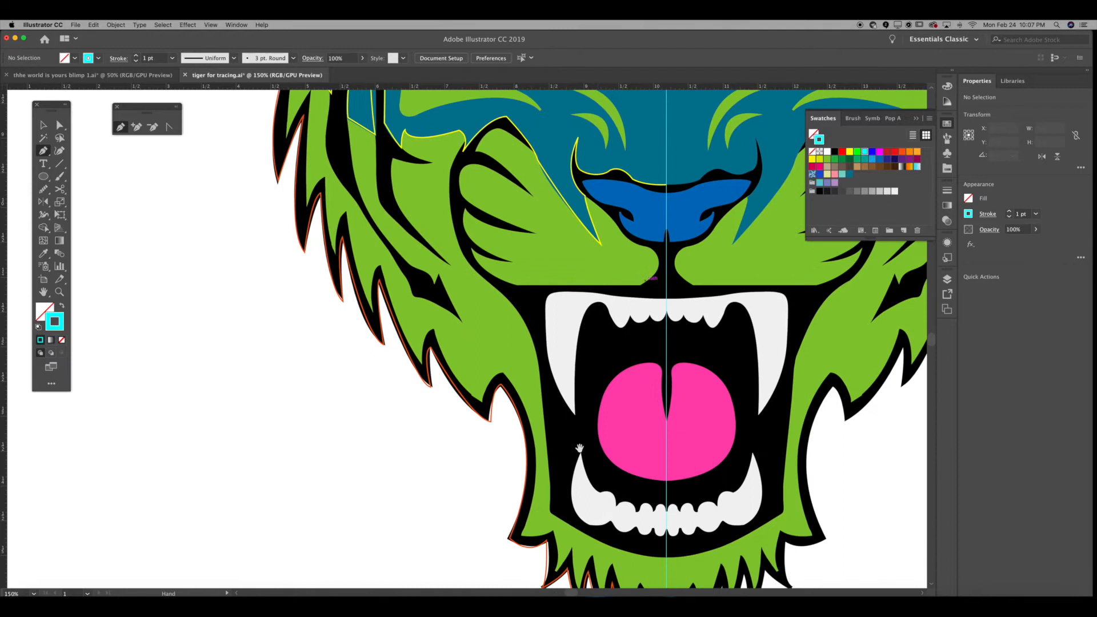
drag(579, 449, 562, 291)
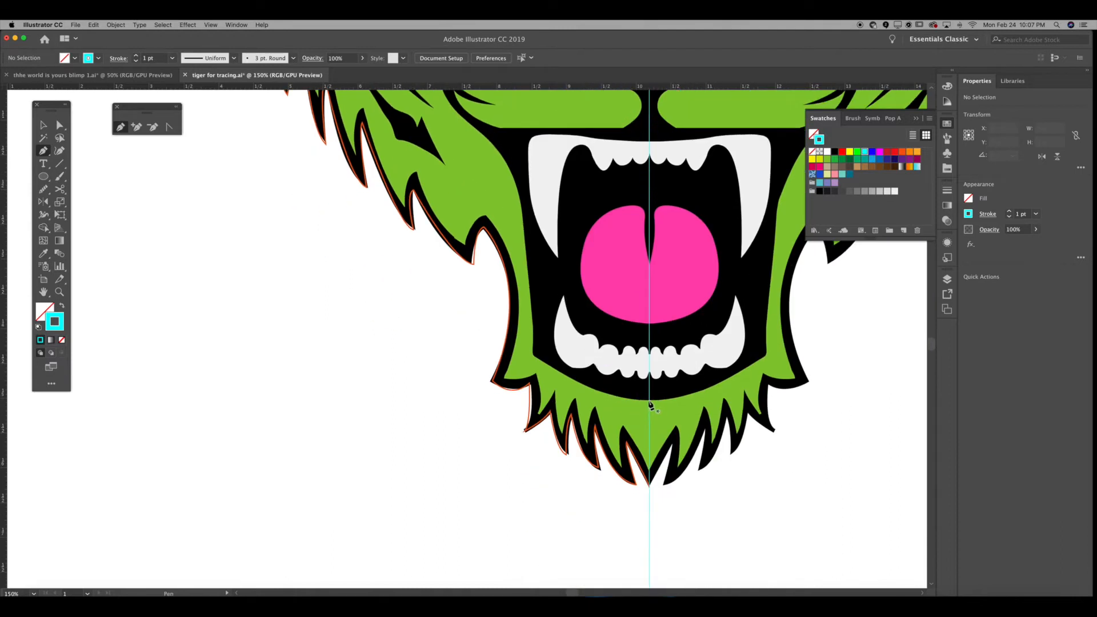
key(super+plus)
drag(649, 403, 550, 401)
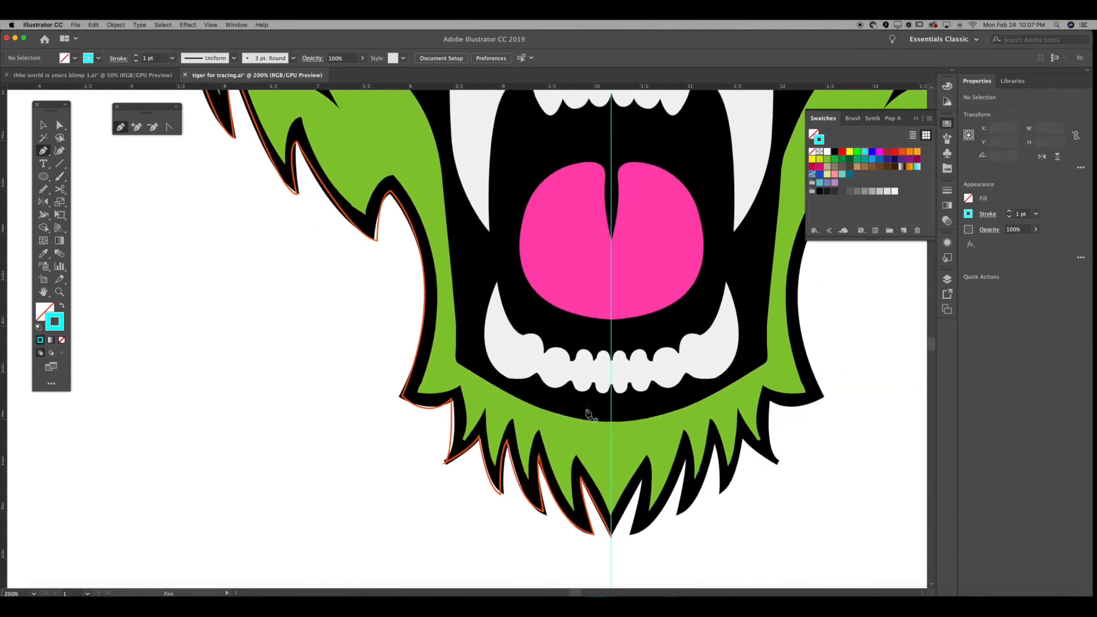
key(super+plus)
key(super+plus)
key(super+minus)
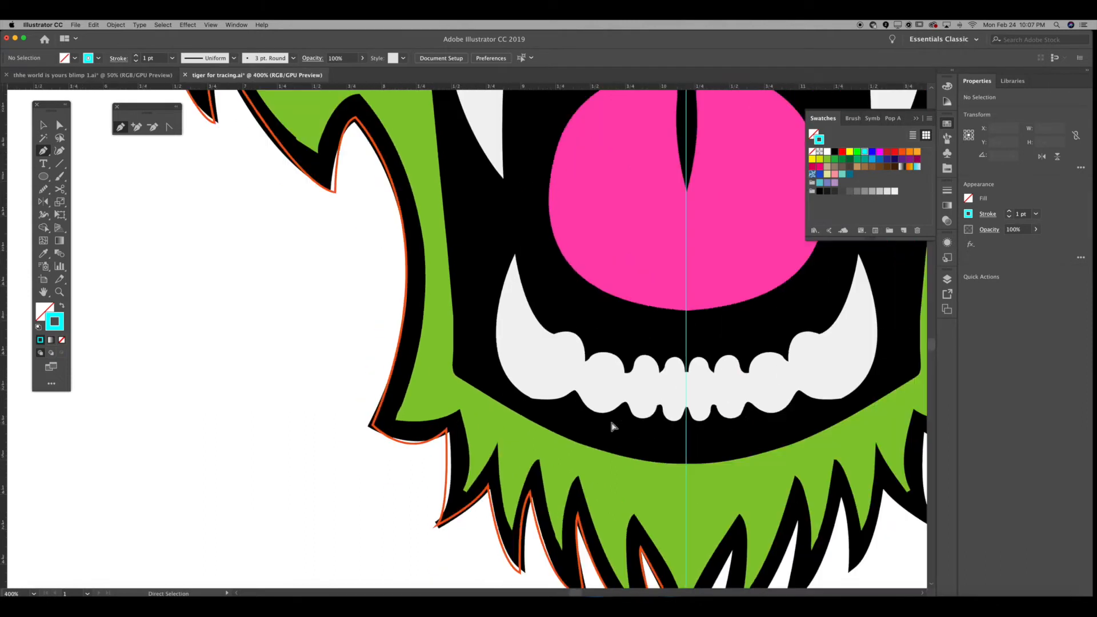
key(super+minus)
key(super+minus)
key(super+minus)
key(super+minus)
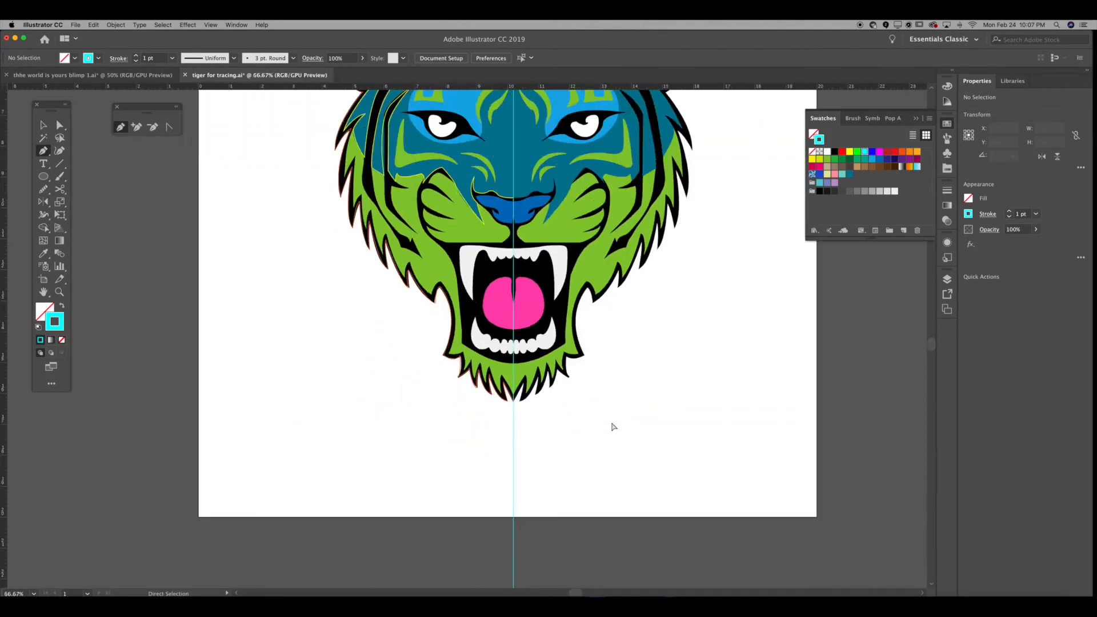
key(super+plus)
key(super+plus)
key(super+plus)
key(super+plus)
key(super+plus)
key(super+minus)
key(super+minus)
key(super+minus)
key(super+minus)
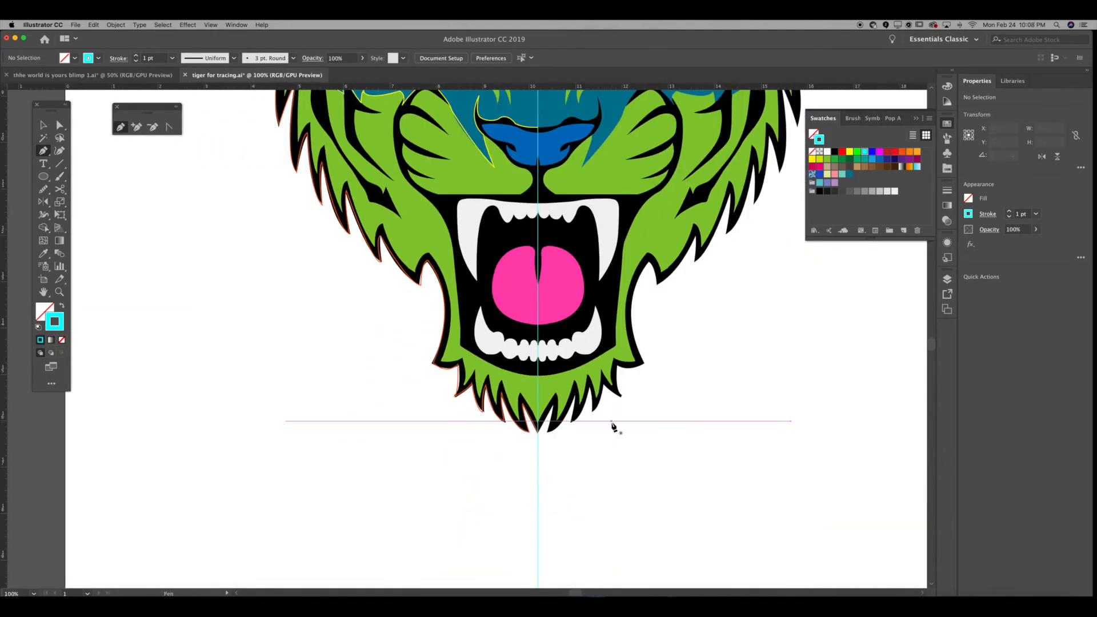
key(z)
scroll(609, 423, up, 1)
drag(526, 386, 456, 361)
key(v)
drag(505, 324, 416, 109)
key(super+equal)
key(super+equal)
key(super+equal)
key(super+equal)
key(super+equal)
drag(497, 449, 480, 211)
drag(488, 369, 392, 306)
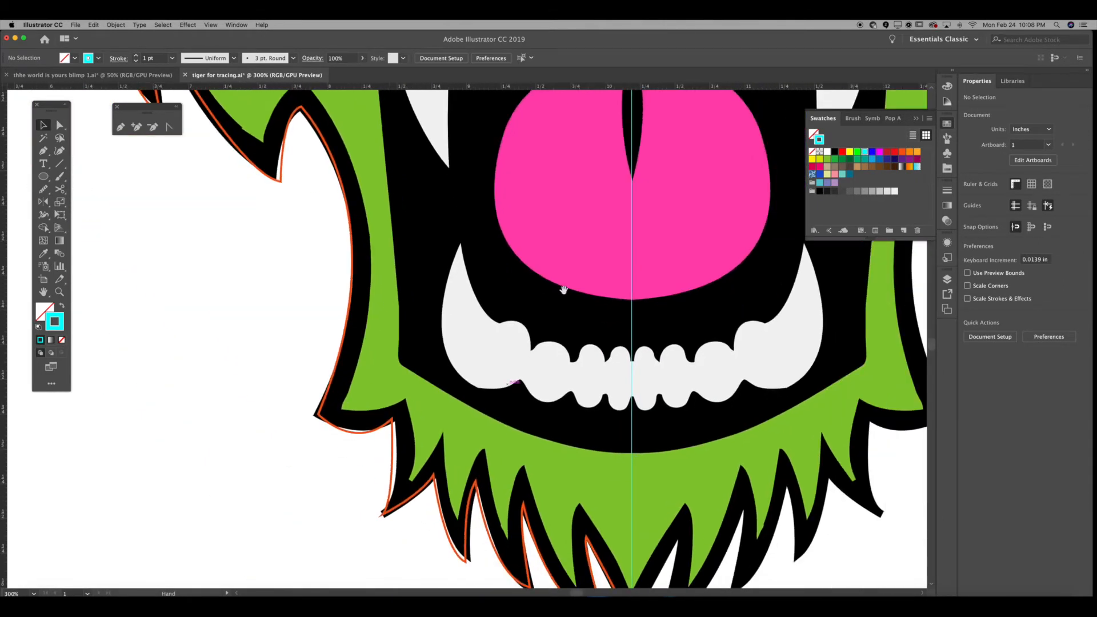
drag(563, 290, 527, 258)
Start a cyan Pen path at the centre guide on the green chin's upper edge and trace up the mouth's outer edge
key(o)
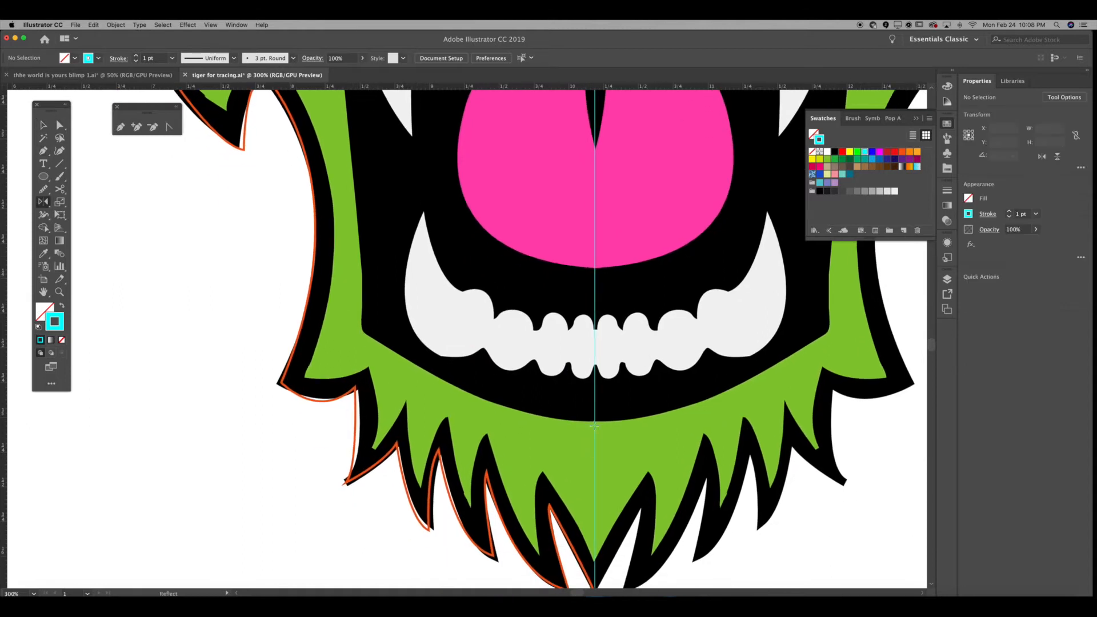
key(p)
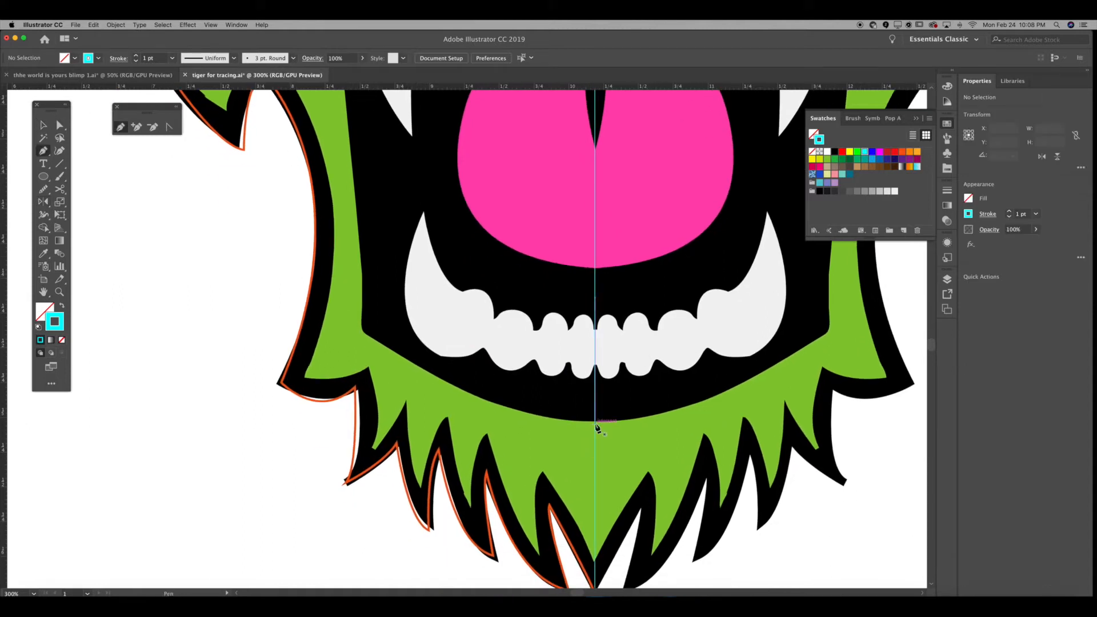
click(595, 423)
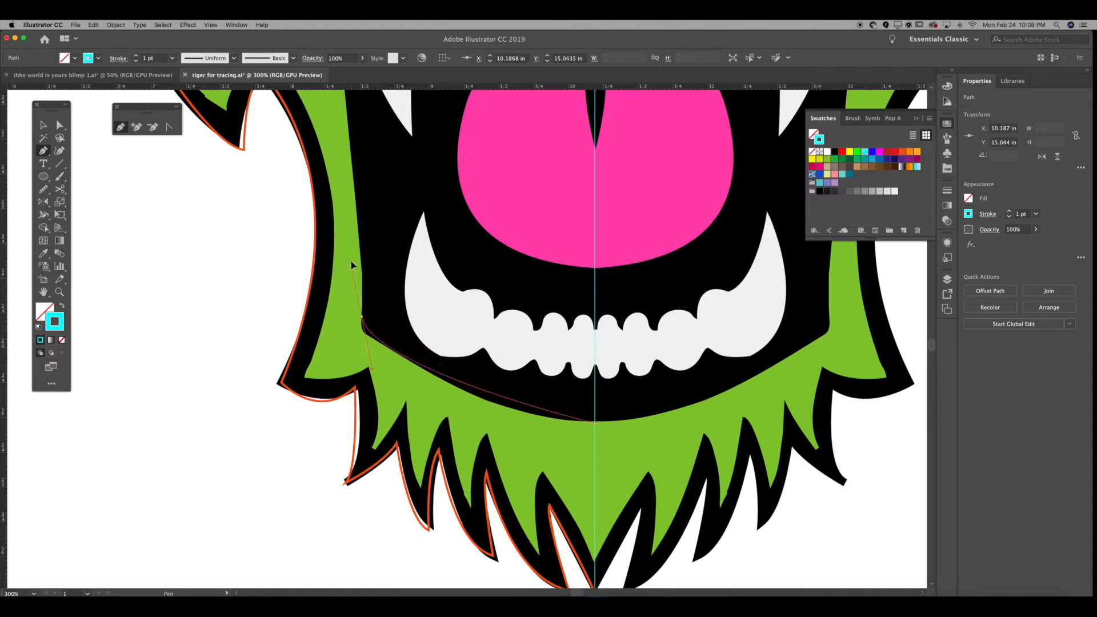
drag(371, 337, 367, 312)
scroll(368, 283, up, 10)
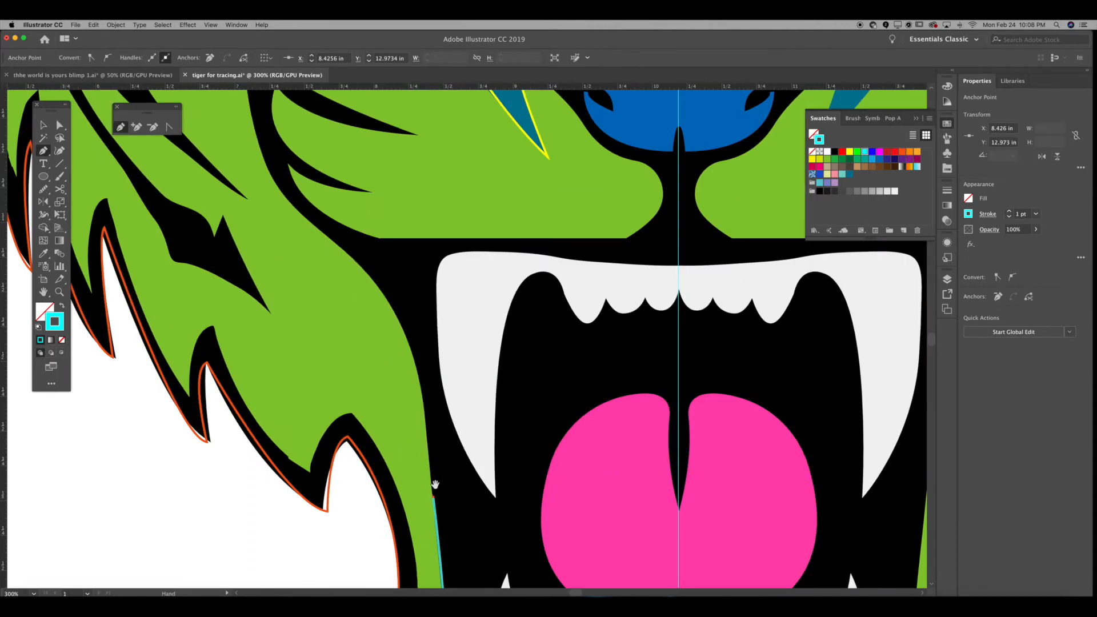
drag(338, 248, 399, 429)
click(338, 248)
Continue the path around the whisker pad's outer side, overlap the yellow-outlined area, and trace the short black cheek spike
key(super+minus)
drag(427, 139, 353, 322)
drag(332, 362, 338, 237)
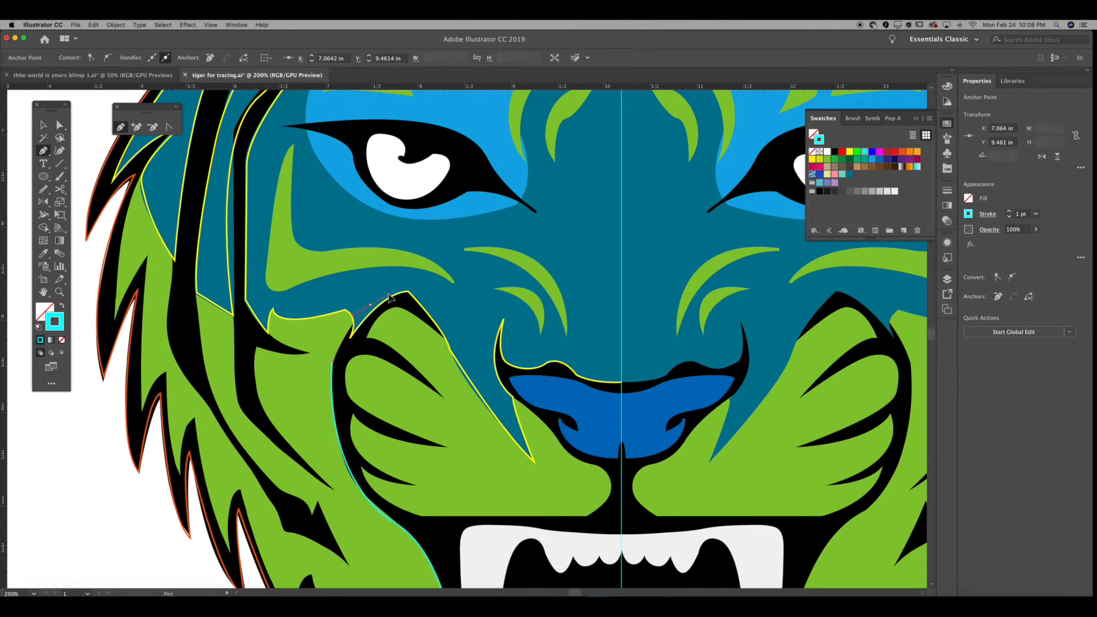
drag(371, 304, 266, 297)
drag(310, 352, 375, 364)
click(310, 352)
drag(257, 348, 211, 338)
click(257, 348)
Trace around the pointed lower end of the inner black cheek stripe and overlap the yellow-outlined area between the two stripes
drag(335, 489, 440, 575)
click(334, 489)
drag(232, 331, 246, 233)
key(super+z)
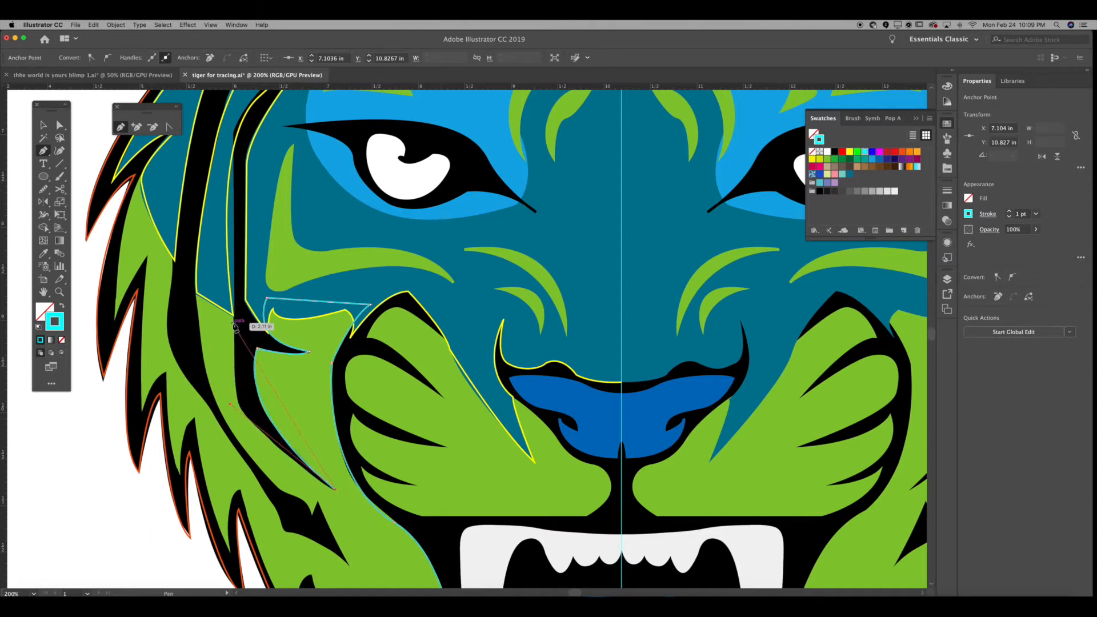
drag(238, 402, 220, 371)
click(237, 403)
click(233, 314)
click(220, 280)
click(200, 280)
click(199, 306)
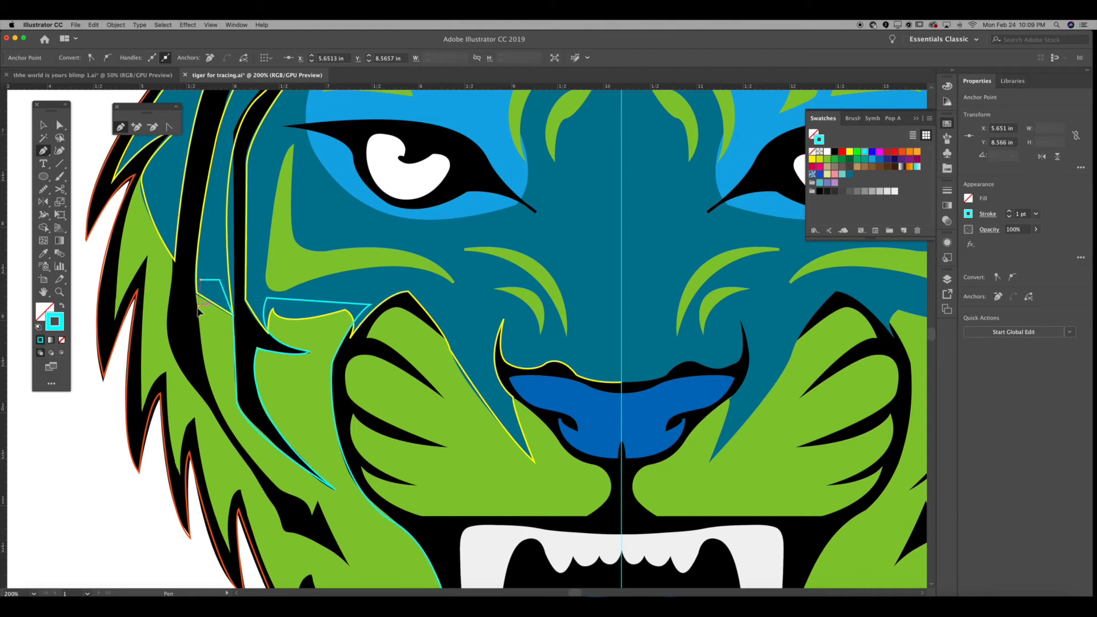
Trace down the outer black stripe's inner edge and around its barbed lower tip
drag(200, 336, 200, 337)
drag(219, 405, 245, 440)
drag(287, 491, 250, 530)
click(312, 518)
click(350, 567)
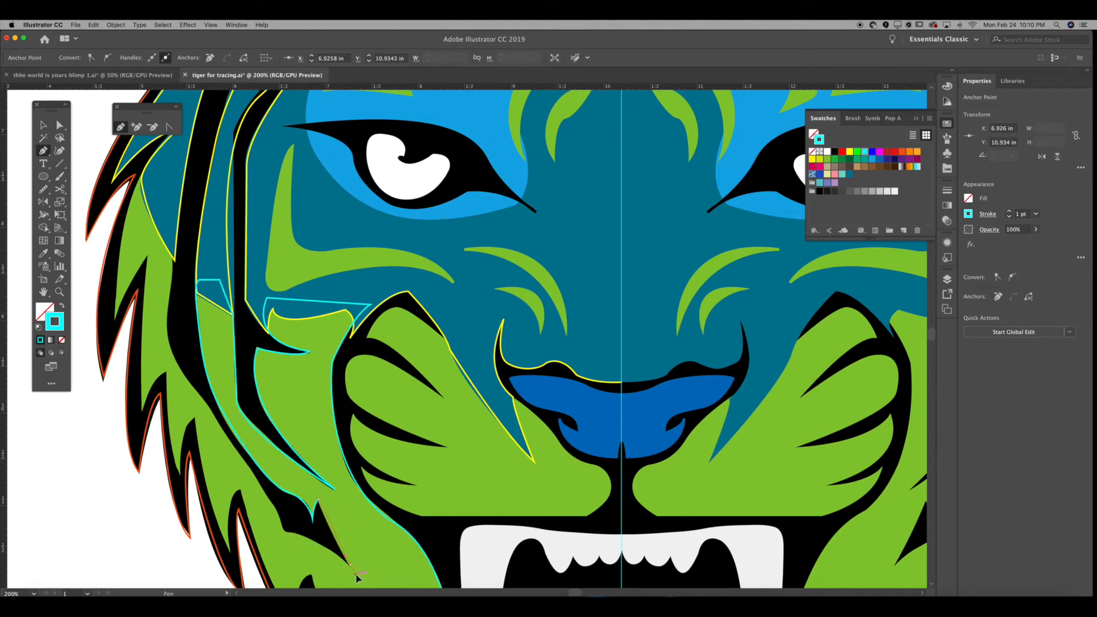
click(285, 533)
click(280, 518)
Trace back up the outer black stripe's outer edge and over into the yellow-outlined area at the upper cheek
drag(196, 395, 185, 387)
drag(176, 230, 194, 125)
key(super+z)
drag(171, 300, 183, 262)
click(166, 219)
drag(156, 174, 268, 495)
Trace the green edge along the upper fur points on the left cheek
click(278, 362)
scroll(262, 523, down, 4)
click(262, 378)
drag(293, 335, 307, 331)
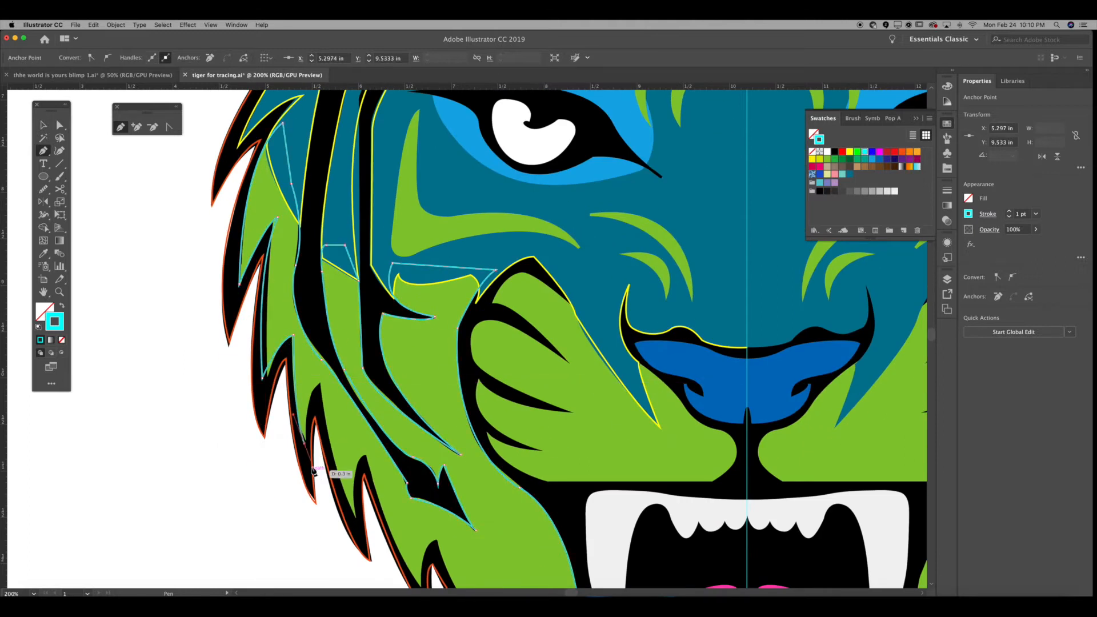
drag(367, 455, 412, 490)
click(368, 453)
Trace the green edge along the lower cheek fur points down to the notch above the jaw
scroll(377, 451, down, 4)
click(380, 442)
drag(397, 392, 420, 387)
click(397, 392)
drag(459, 490, 515, 532)
click(459, 490)
drag(489, 450, 502, 449)
click(489, 451)
Trace the green edge down around the jaw corner and along the first chin tufts
scroll(489, 450, down, 6)
drag(442, 429, 379, 540)
click(442, 429)
drag(485, 422, 492, 408)
click(484, 422)
drag(483, 483, 474, 497)
click(484, 483)
drag(509, 445, 511, 430)
click(508, 445)
drag(517, 510, 541, 460)
drag(523, 505, 455, 396)
Trace the remaining green chin tufts to the chin's point on the centre guide and end the path
drag(472, 346, 477, 344)
click(472, 346)
drag(486, 409, 498, 429)
click(486, 408)
drag(498, 359, 513, 354)
click(498, 358)
drag(530, 441, 544, 454)
drag(534, 384, 546, 381)
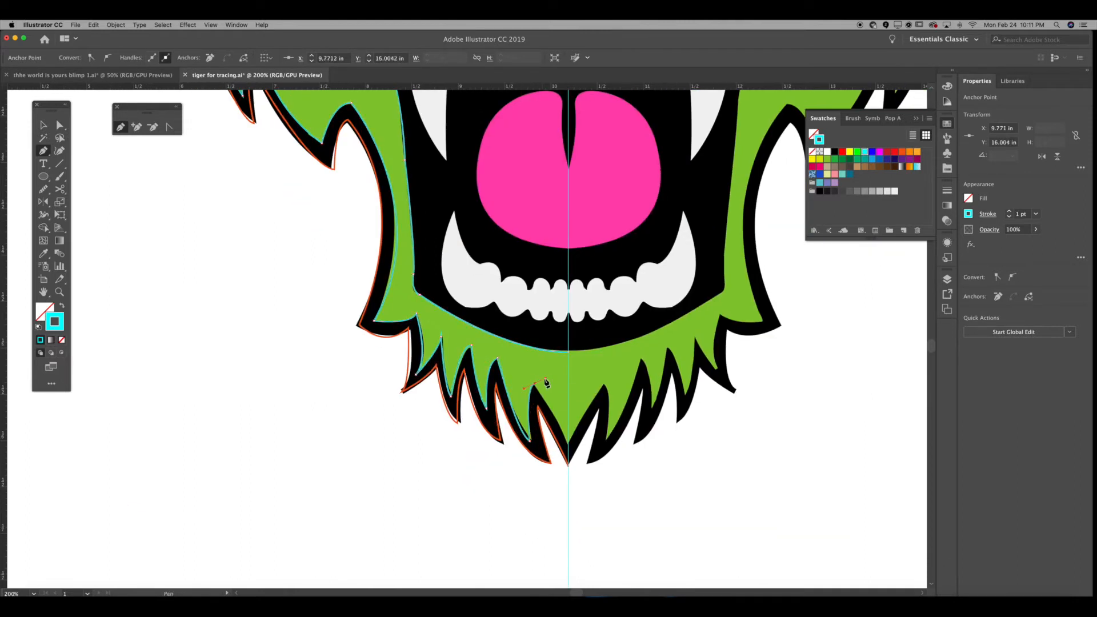
click(568, 446)
key(v)
click(447, 496)
Fill the traced cheek and chin area with the cyan of its stroke
click(463, 356)
drag(63, 321, 45, 308)
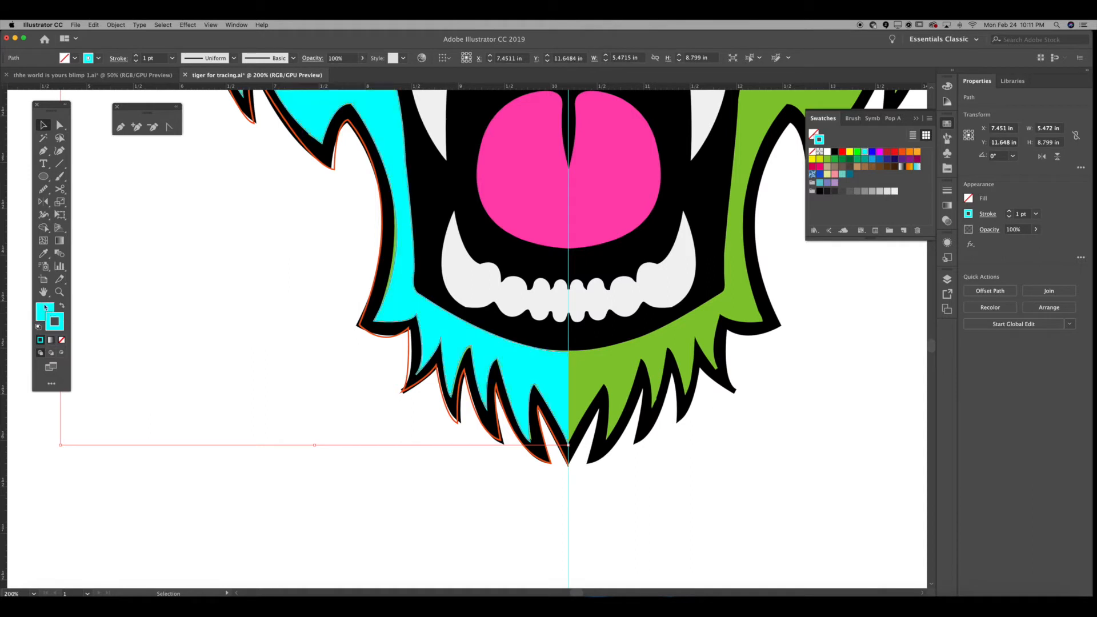
key(super+1)
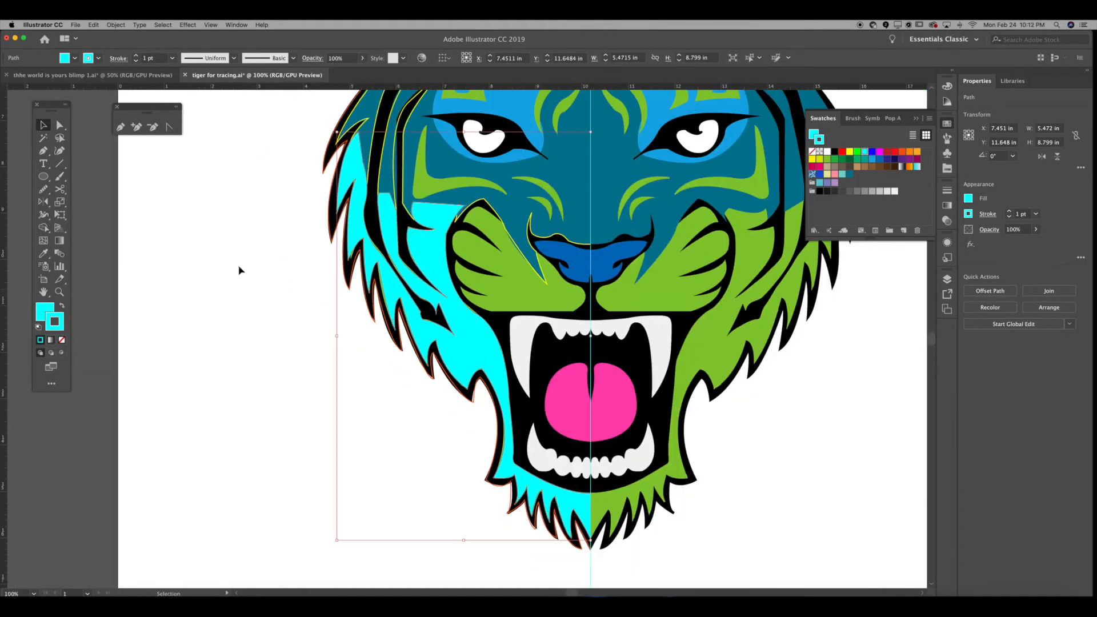
Try filling the face area with yellow and the head outline with orange, and undo both fills
click(393, 185)
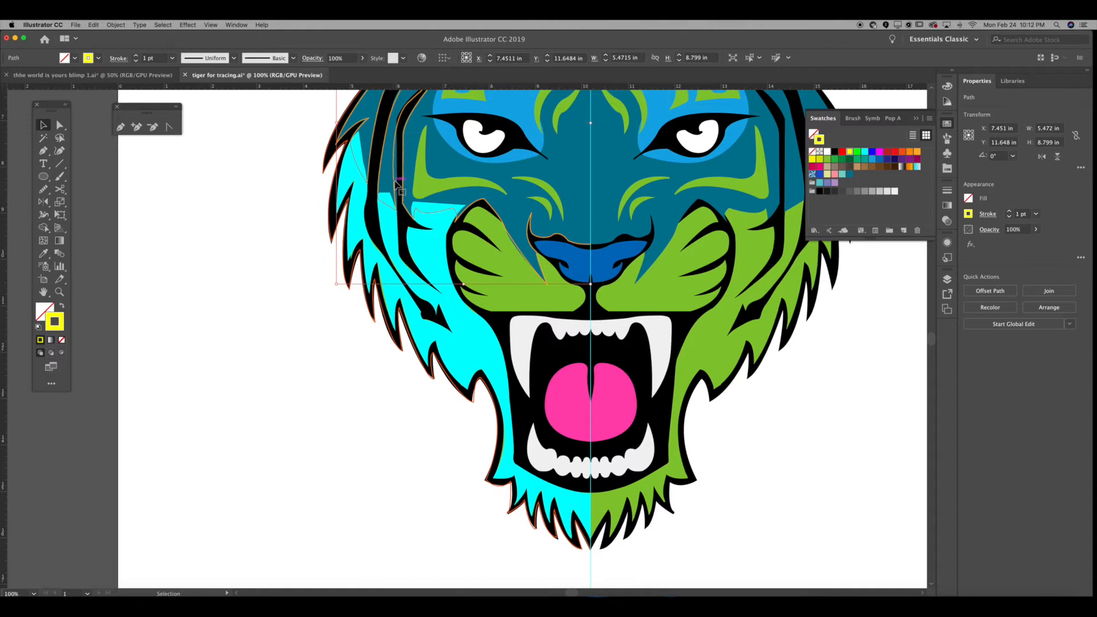
drag(56, 324, 45, 311)
click(293, 211)
click(329, 219)
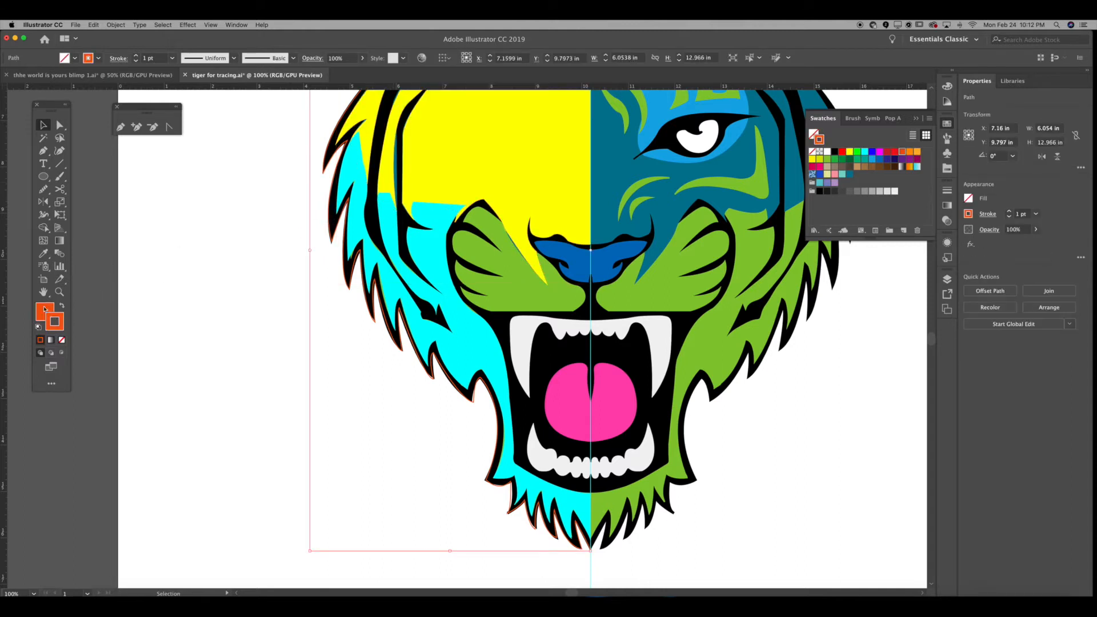
click(206, 282)
drag(210, 257, 200, 375)
key(super+z)
key(super+z)
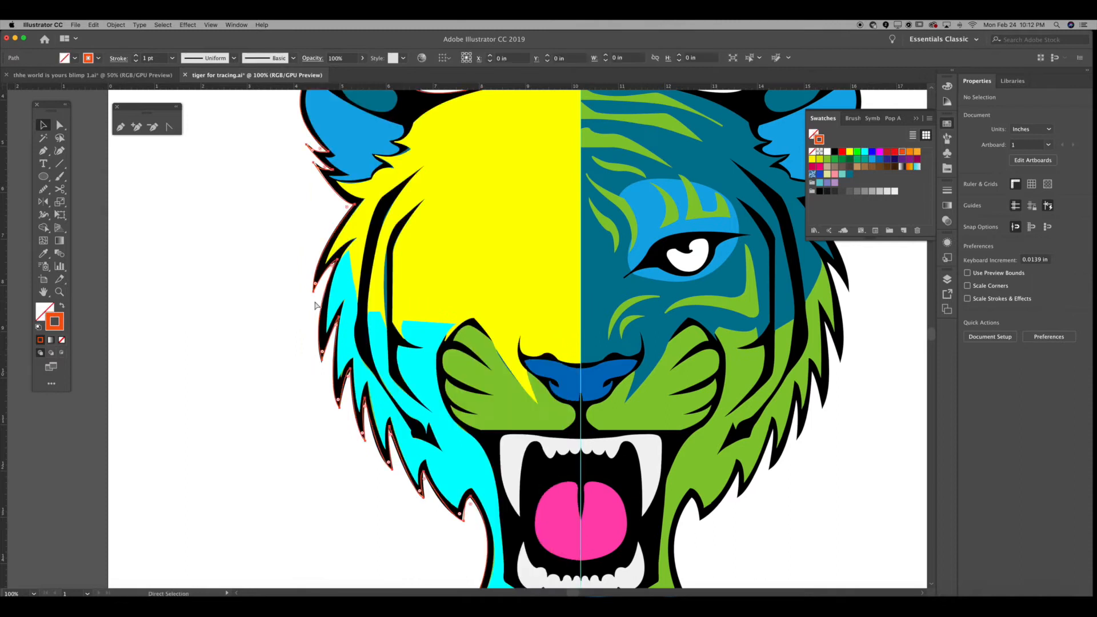
click(282, 290)
Start a red-stroked Pen path along the left whisker pad's bottom edge and trace around its two lower black stripes
drag(449, 403, 381, 292)
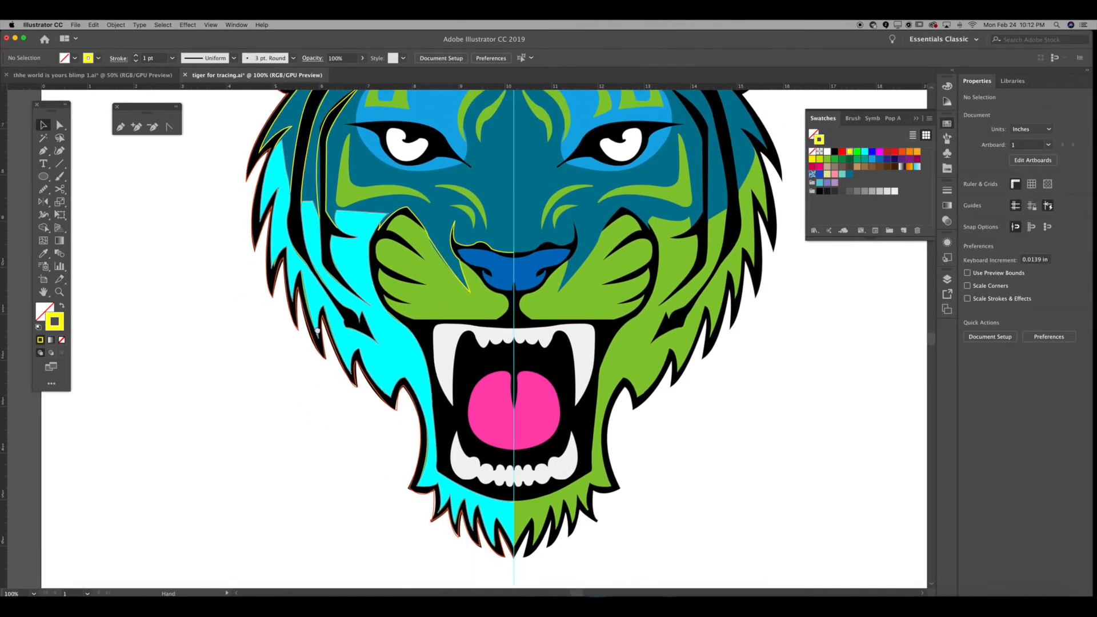
click(368, 321)
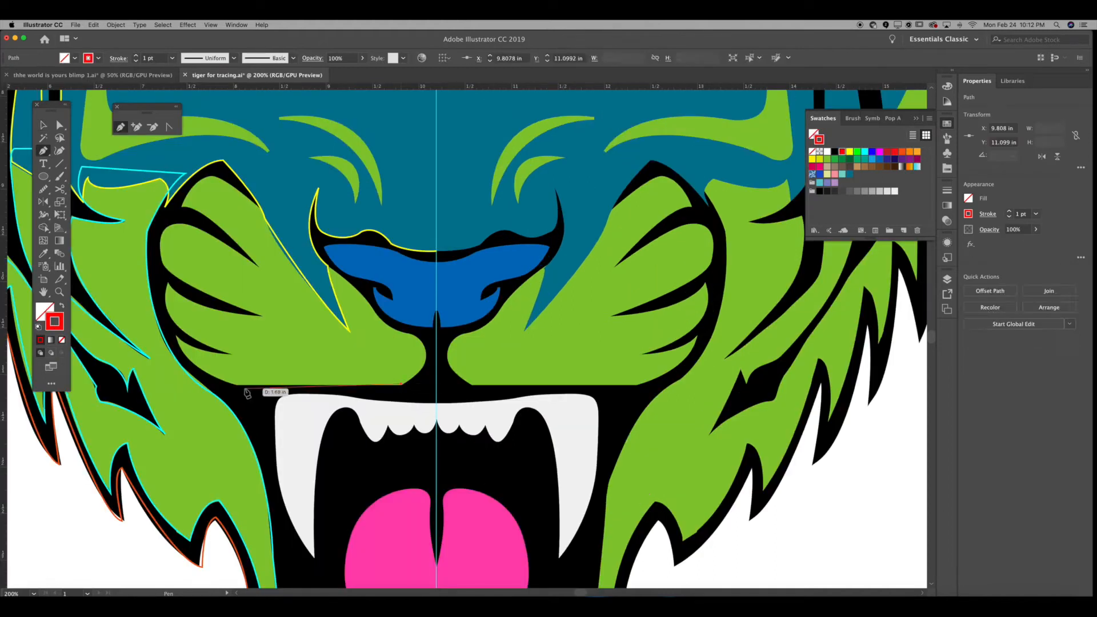
click(238, 384)
drag(177, 339, 235, 360)
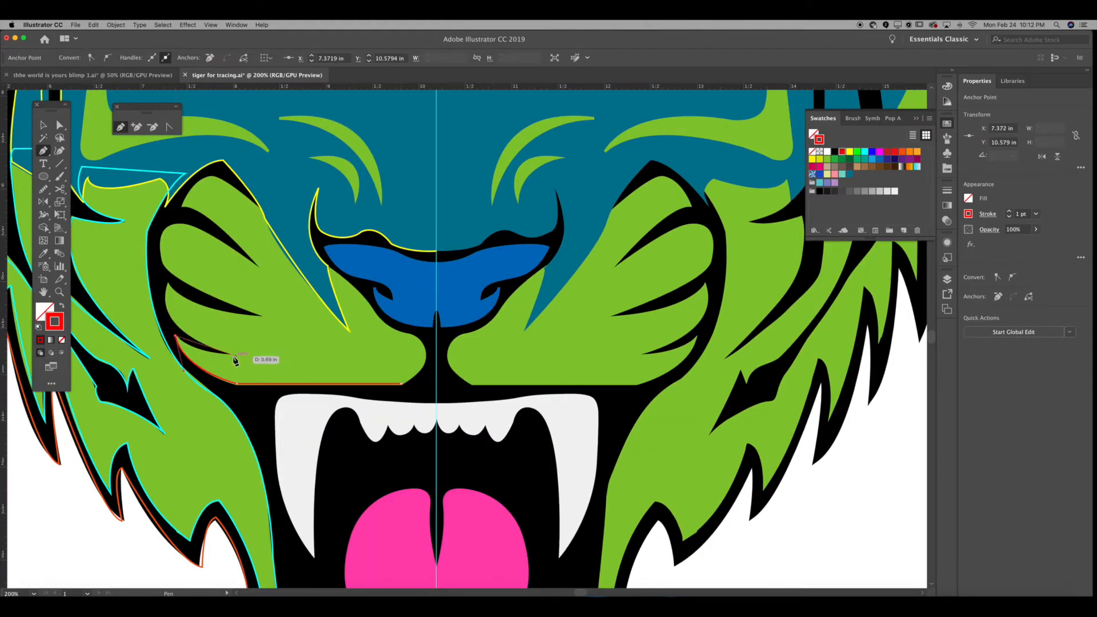
drag(169, 282, 173, 249)
click(169, 283)
drag(262, 317, 294, 327)
click(262, 317)
Trace the whisker pad's outer lobe and both sides of its top black stripe
drag(161, 245, 169, 211)
drag(259, 265, 284, 278)
click(258, 264)
drag(179, 211, 148, 227)
click(180, 211)
Trace the whisker pad's top and the edge beside the nose, and close the path at its bottom corner
drag(212, 178, 249, 188)
drag(301, 248, 352, 290)
drag(381, 322, 419, 334)
click(381, 323)
drag(401, 384, 366, 399)
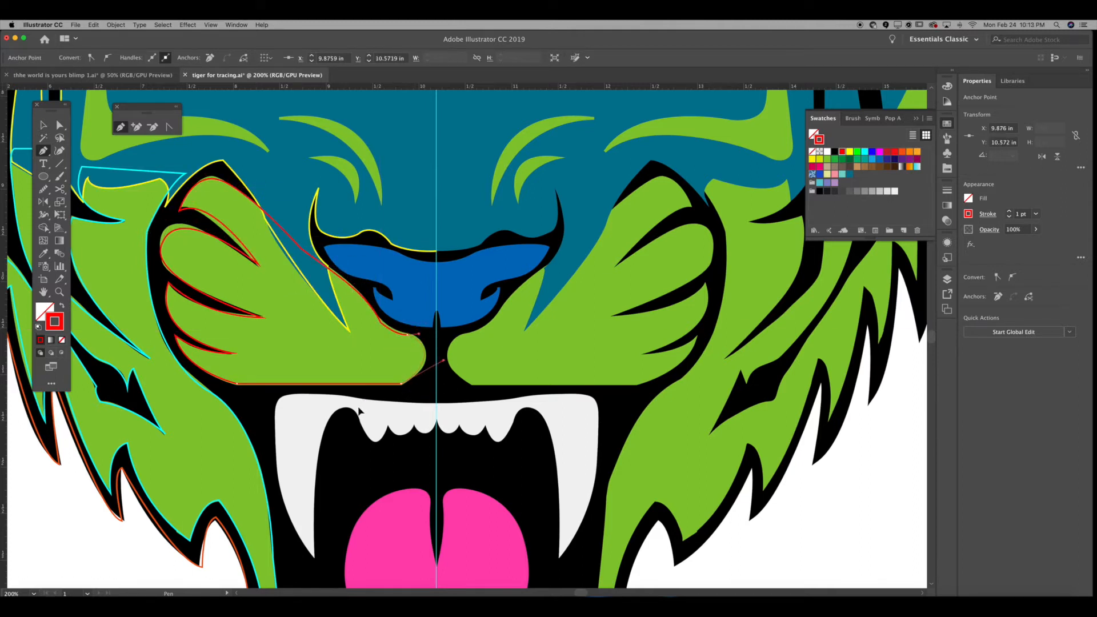
Trace the left half of the blue nose from the centre guide around the nostril and back to the guide
drag(364, 332, 344, 400)
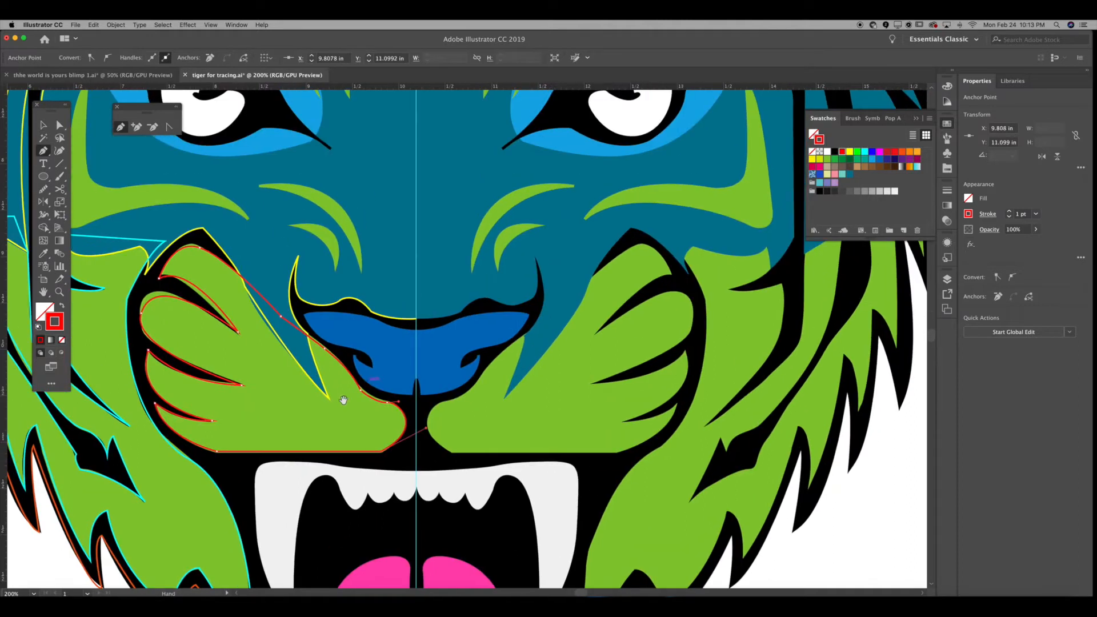
click(416, 330)
mouse_move(380, 320)
mouse_down()
mouse_move(363, 314)
mouse_move(355, 359)
mouse_up()
click(305, 314)
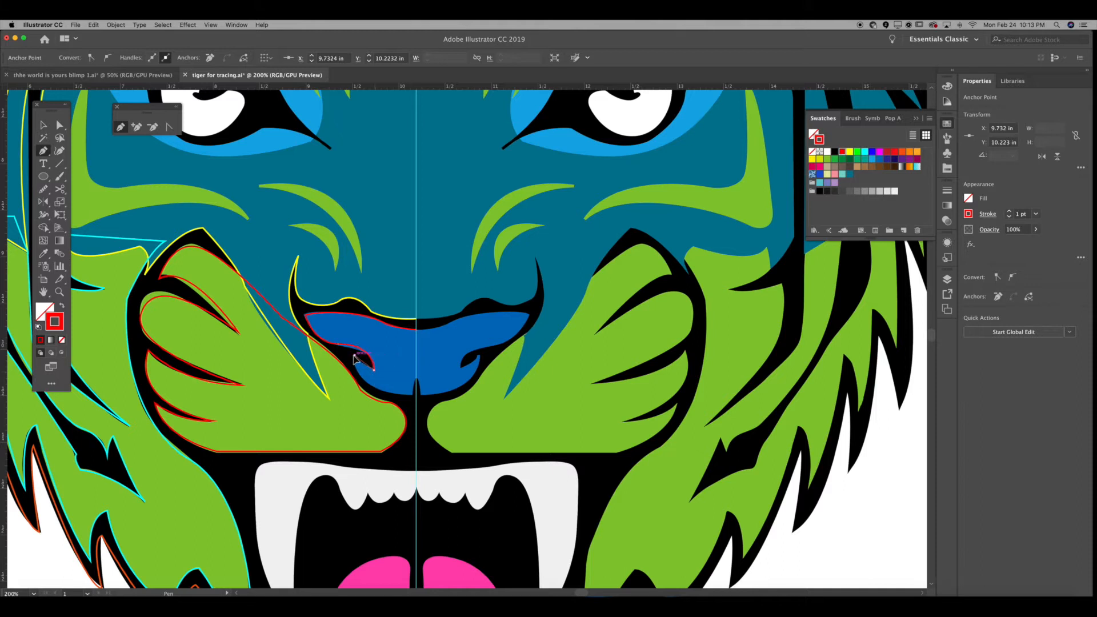
drag(417, 378, 405, 442)
Trace the left half of the upper teeth from the centre guide around the fang and small teeth, closing the path at the guide
scroll(423, 314, down, 10)
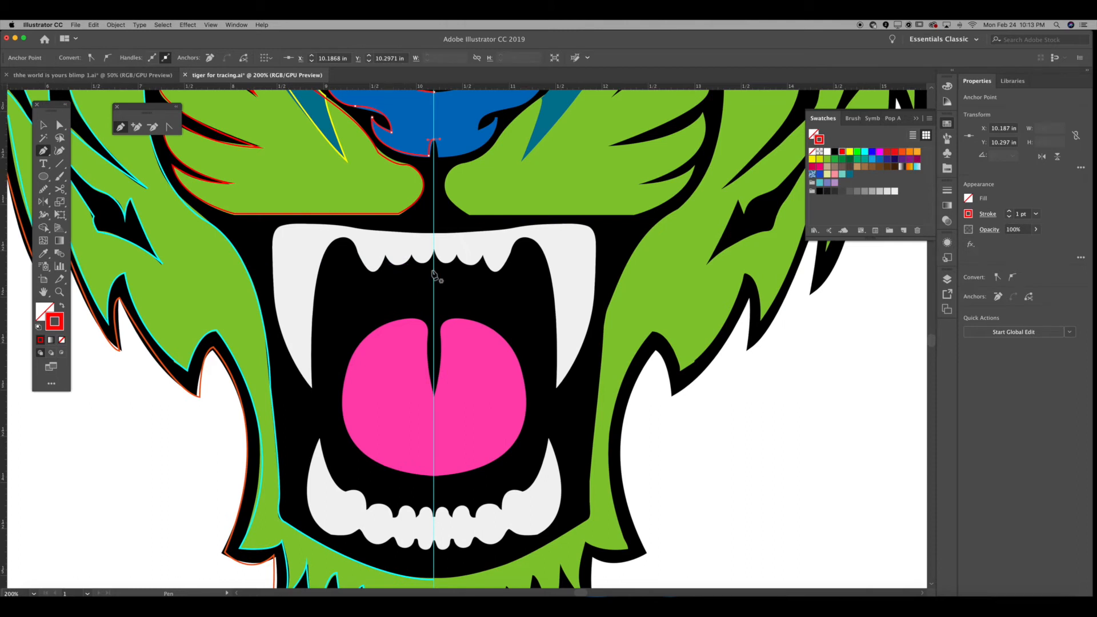
drag(434, 234, 327, 218)
drag(311, 388, 352, 422)
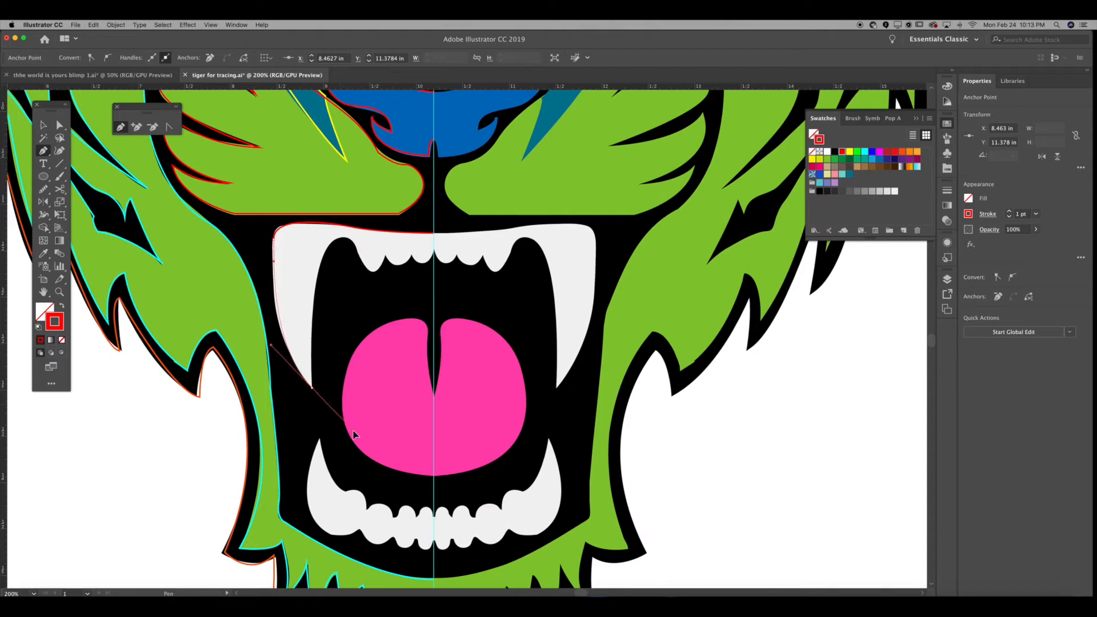
drag(312, 388, 359, 215)
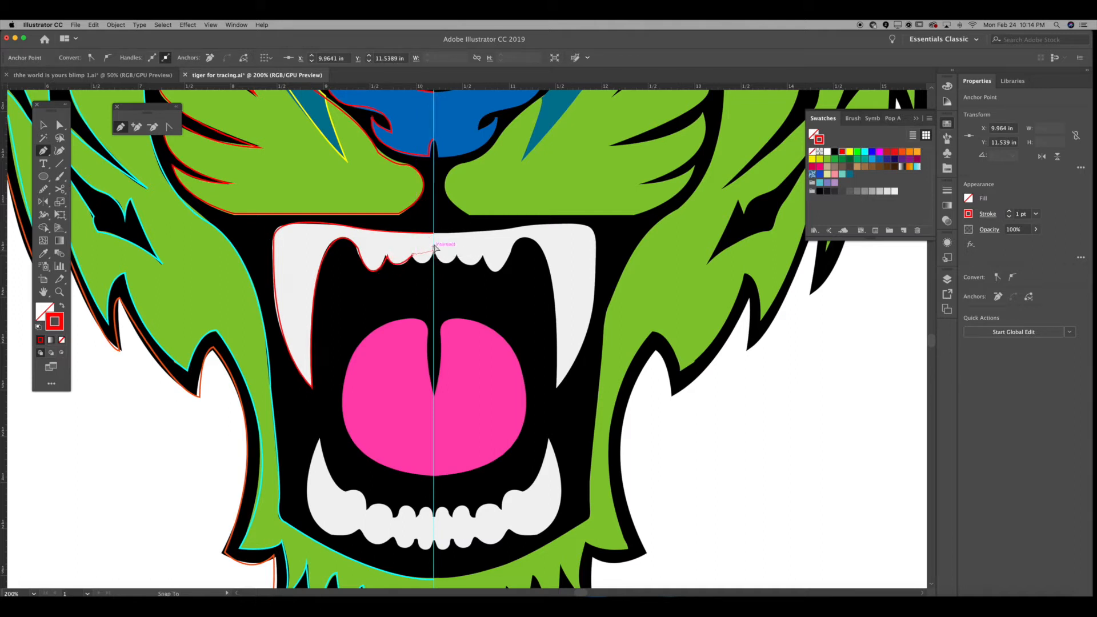
click(436, 231)
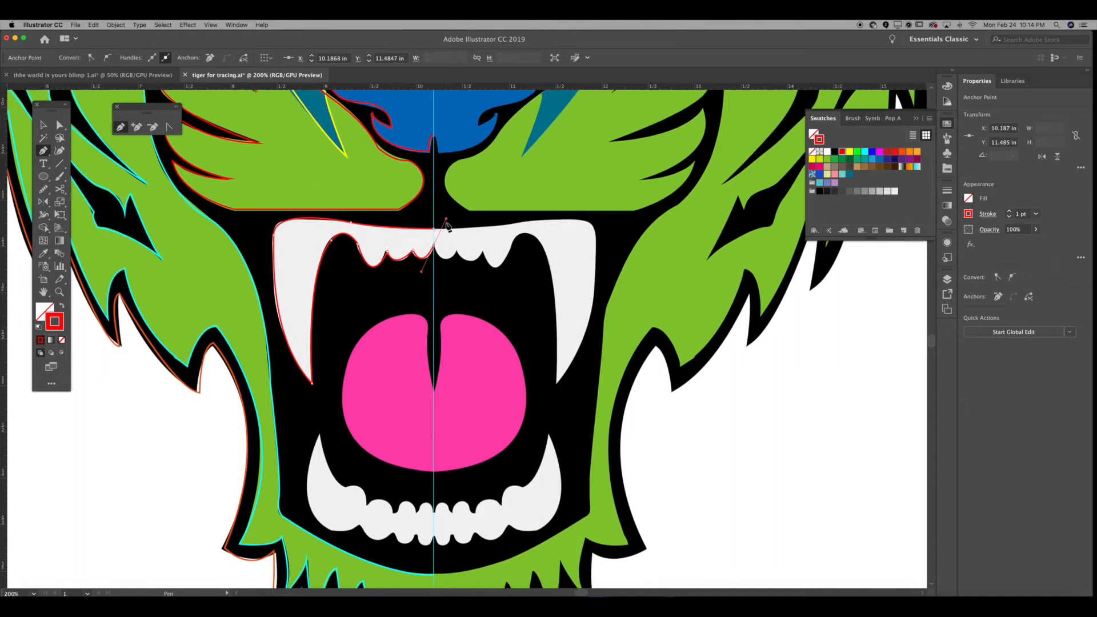
Trace the left half of the pink tongue from its central slit around the outer edge down to the centre guide
scroll(430, 303, down, 1)
drag(430, 304, 372, 317)
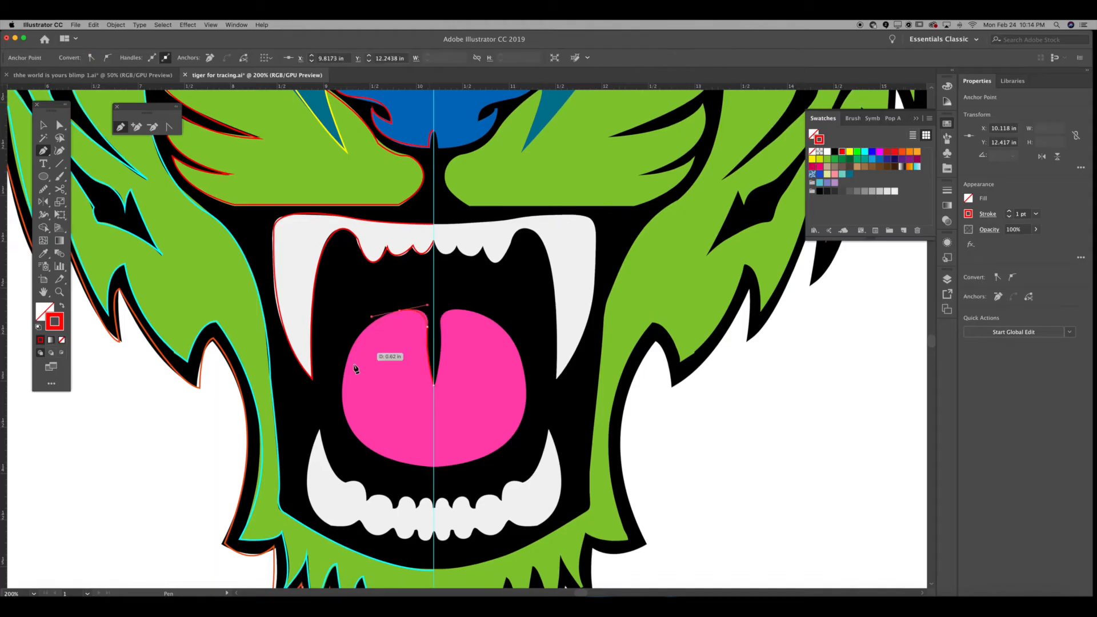
drag(347, 425, 346, 423)
drag(513, 473, 515, 474)
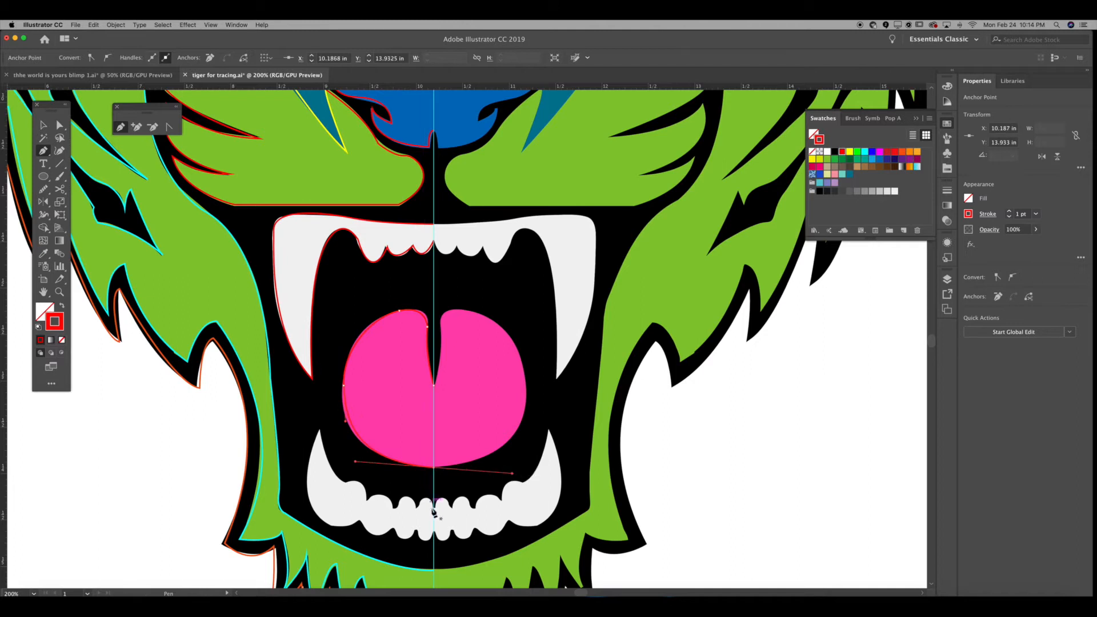
key(Escape)
Trace the left half of the lower teeth from the centre guide around the fang and back along the lower edge to the guide
click(434, 506)
drag(416, 507, 391, 505)
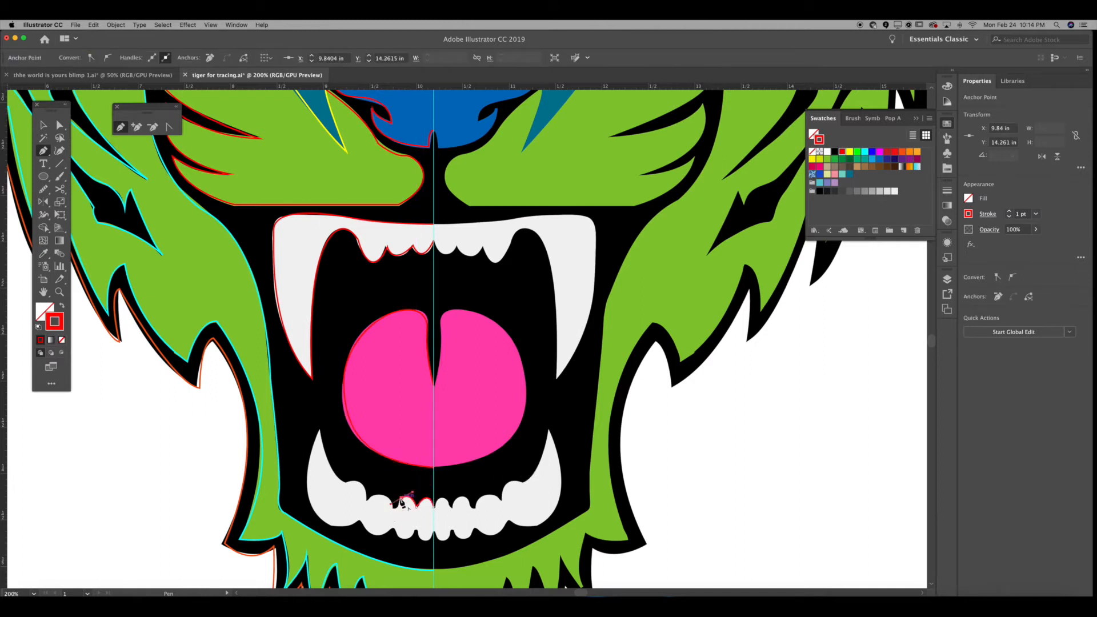
drag(319, 496, 318, 494)
drag(318, 429, 319, 410)
click(321, 432)
drag(331, 525, 378, 561)
drag(360, 523, 471, 315)
Set the stroke to yellow and trace the dark teal shape in the left ear as a closed path
key(space)
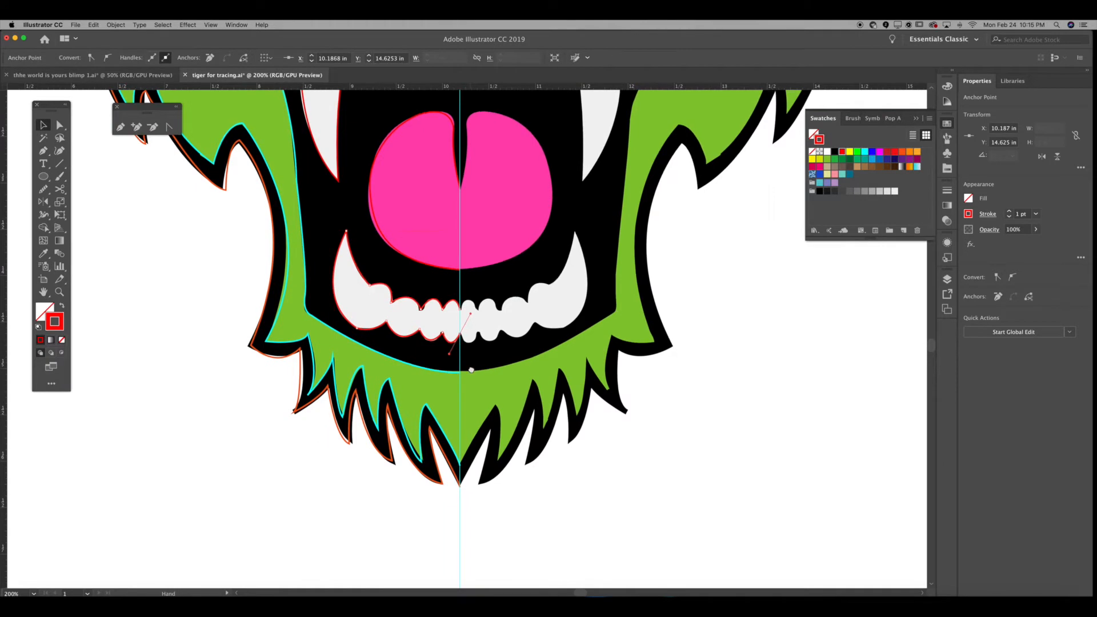
scroll(471, 370, up, 5)
scroll(432, 284, up, 13)
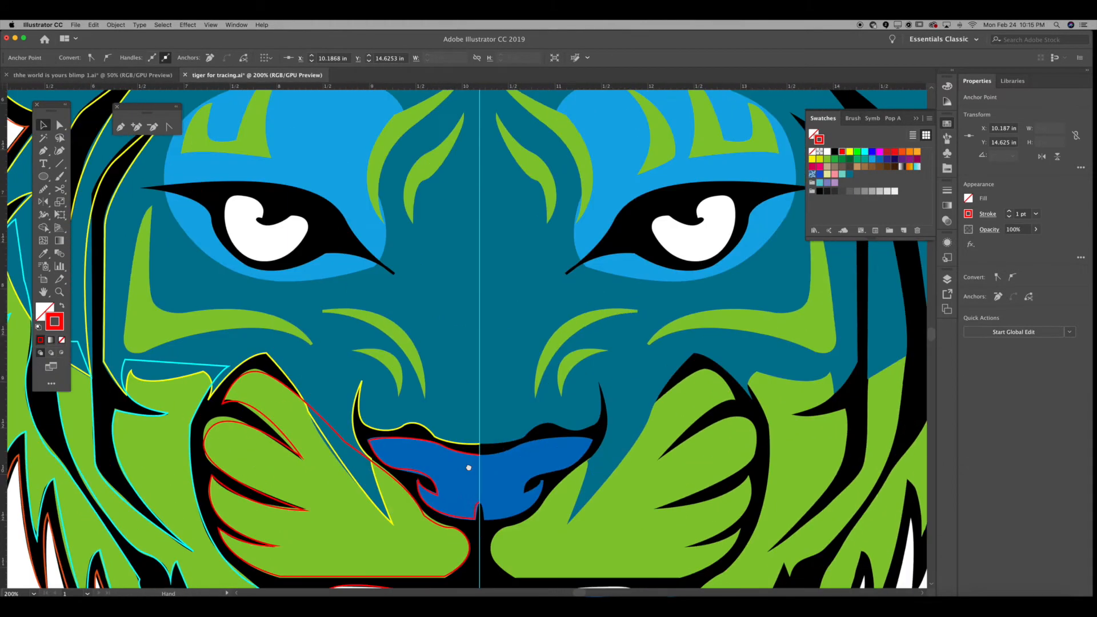
scroll(478, 343, down, 3)
scroll(478, 343, left, 3)
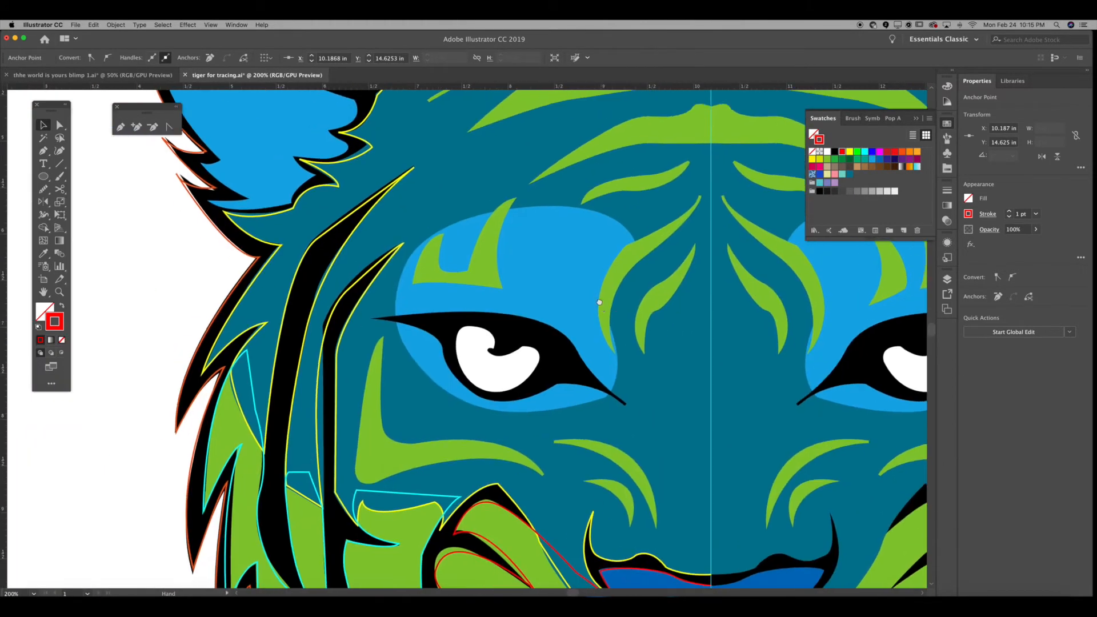
scroll(534, 299, up, 5)
drag(592, 499, 609, 455)
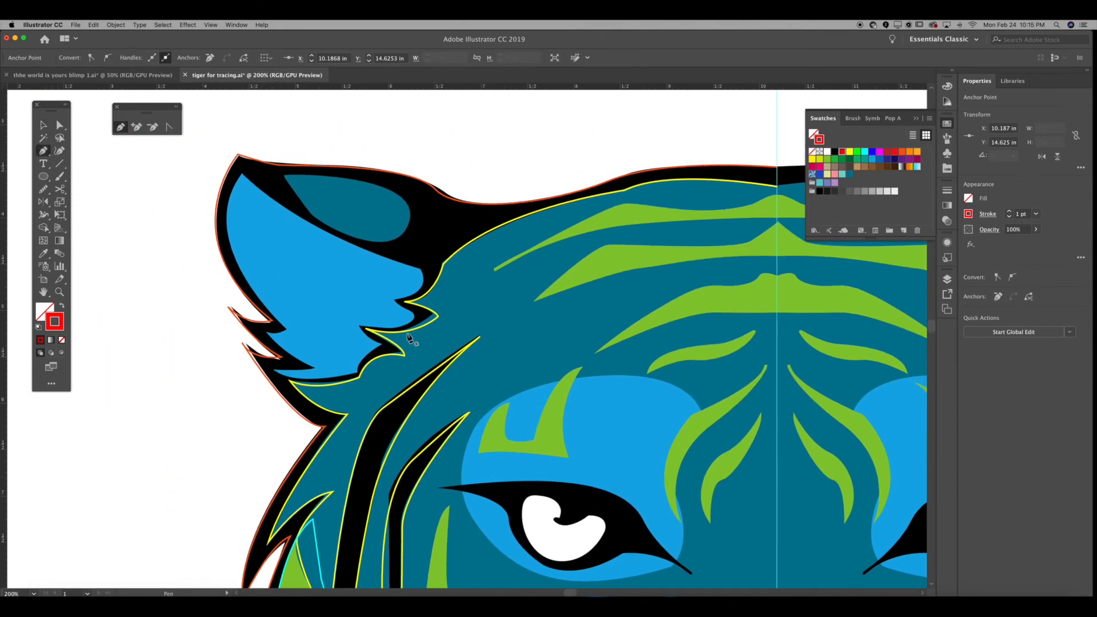
click(852, 150)
click(284, 176)
mouse_move(330, 225)
mouse_down()
mouse_move(371, 241)
mouse_move(367, 258)
mouse_up()
drag(406, 227, 426, 207)
click(372, 184)
mouse_move(284, 176)
mouse_down()
mouse_move(225, 201)
mouse_move(265, 174)
mouse_up()
Start a path at the tip of the left ear's light blue area and trace its outer edge and lower fur points
click(241, 173)
drag(285, 327, 247, 324)
click(317, 369)
drag(267, 363, 257, 356)
drag(354, 372, 337, 322)
drag(416, 319, 390, 260)
click(393, 304)
key(super+z)
key(super+z)
key(super+z)
key(super+z)
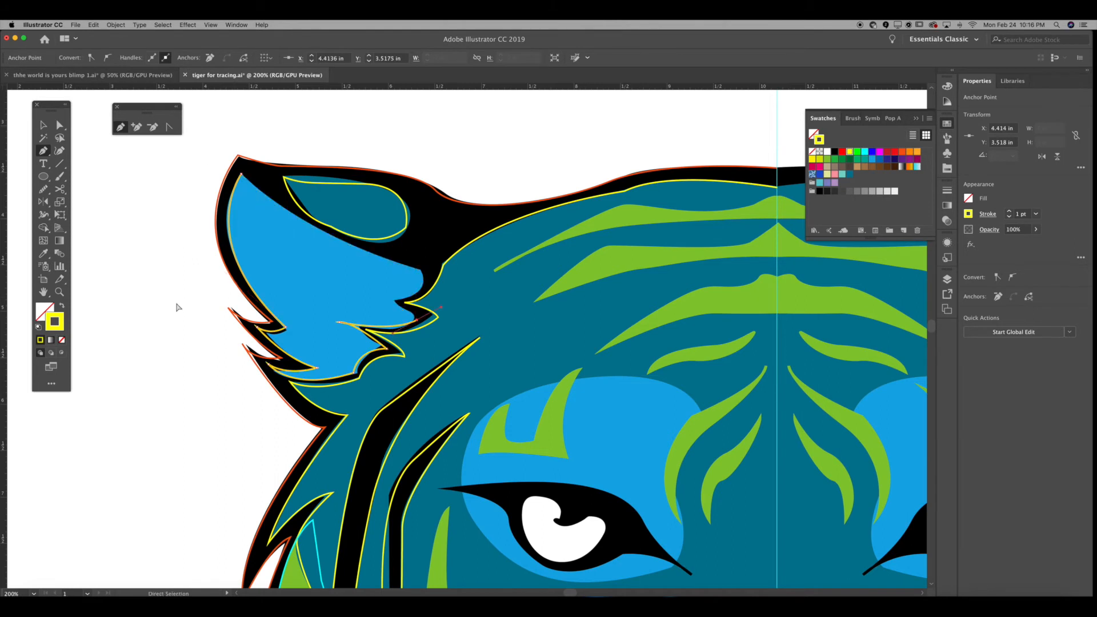
mouse_move(393, 328)
mouse_down()
mouse_move(422, 320)
mouse_move(396, 343)
mouse_move(347, 306)
mouse_move(415, 319)
mouse_move(425, 281)
mouse_up()
key(super+z)
key(super+z)
click(357, 327)
key(super+z)
key(super+z)
key(super+z)
Trace the light blue ear area's fur points facing the head, finish the path and deselect it
click(380, 345)
click(352, 319)
click(395, 302)
click(423, 272)
key(v)
click(262, 437)
Trace the L-shaped green stripe beside and below the left eye as a closed path
drag(453, 396, 125, 196)
drag(302, 243, 392, 382)
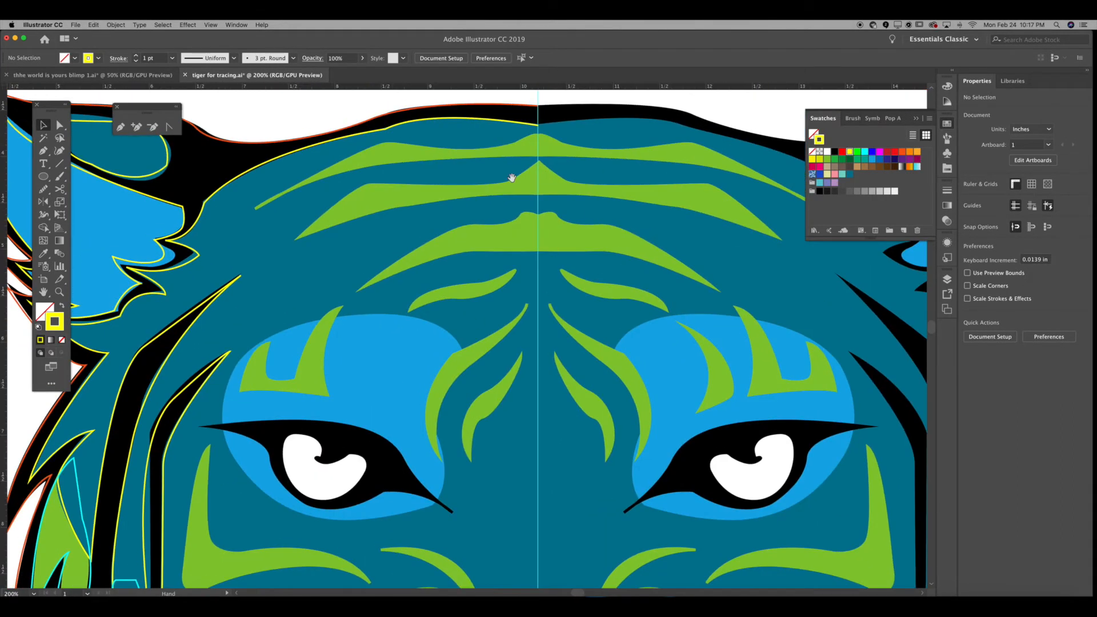
drag(386, 457, 426, 210)
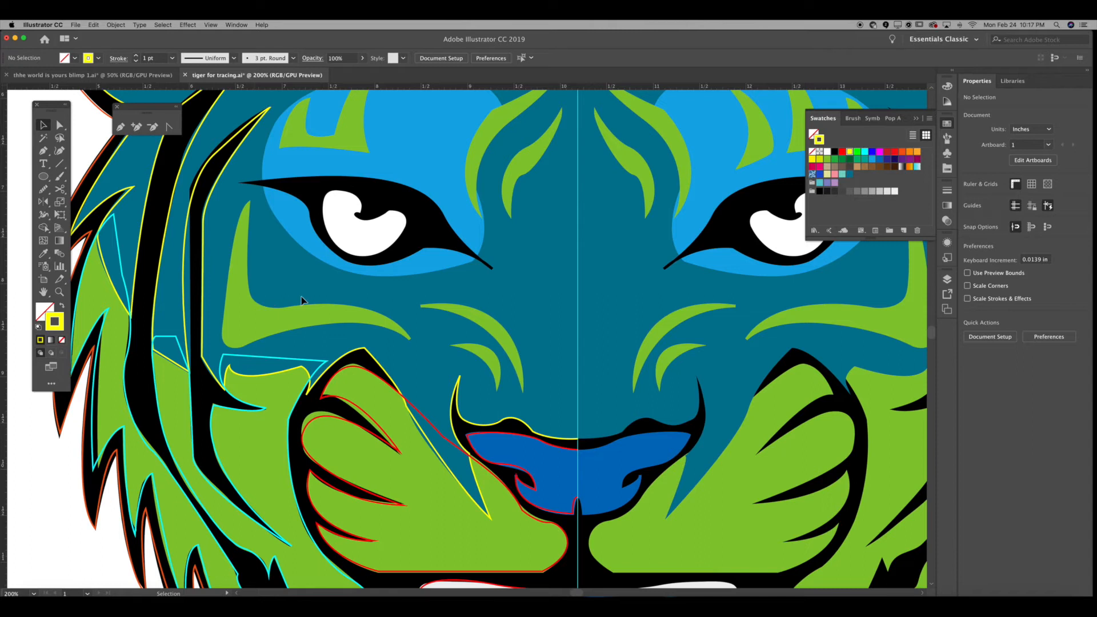
key(p)
click(250, 201)
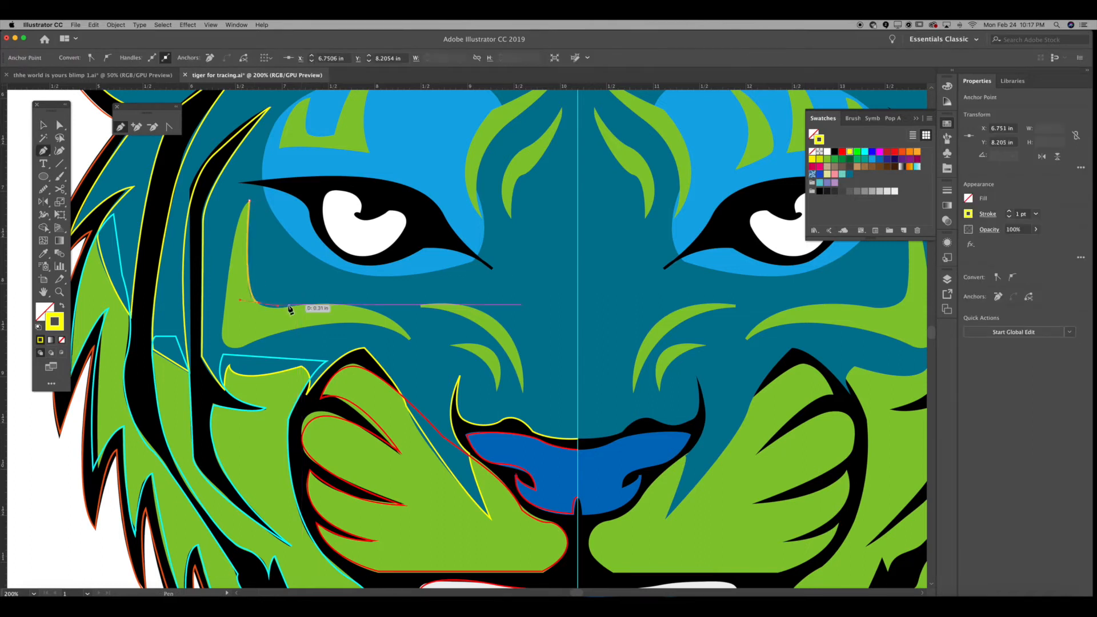
drag(233, 250, 235, 287)
drag(225, 345, 261, 337)
drag(405, 338, 369, 314)
drag(272, 309, 236, 319)
click(248, 266)
click(250, 201)
Trace the small and large crescent-shaped green stripes above the left side of the nose
drag(277, 255, 192, 207)
click(366, 298)
drag(413, 346, 421, 392)
mouse_move(367, 297)
mouse_down()
mouse_move(343, 294)
mouse_move(325, 260)
mouse_move(243, 250)
mouse_up()
click(439, 346)
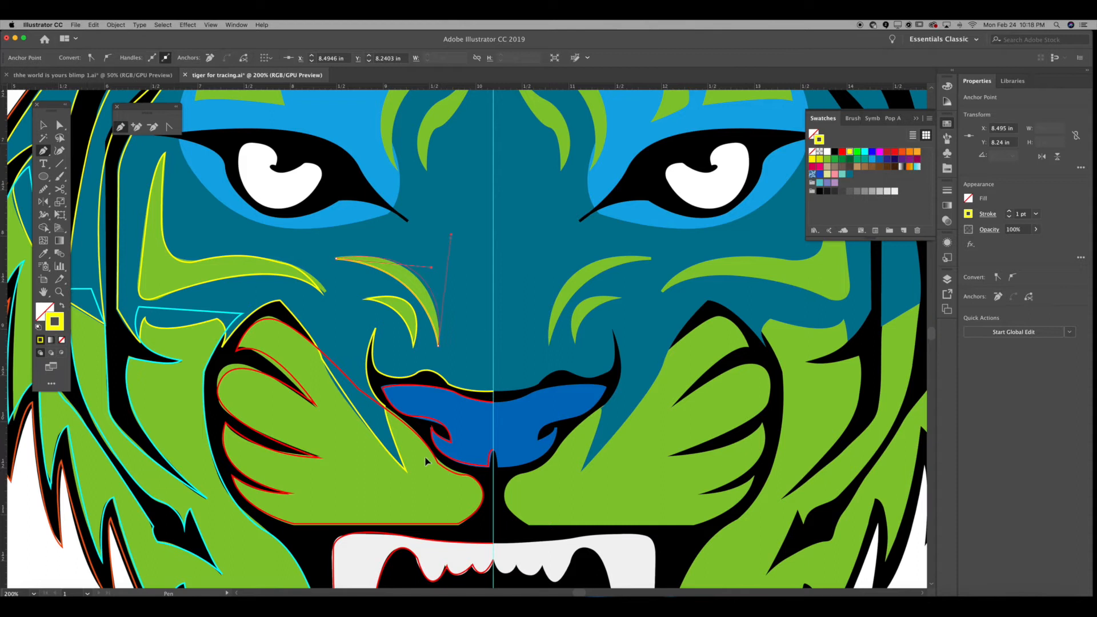
drag(425, 457, 426, 459)
Trace the two curved green stripes between the left eye and the centre guide
scroll(440, 343, up, 5)
click(481, 224)
mouse_move(439, 294)
mouse_down()
mouse_move(419, 312)
mouse_move(453, 258)
mouse_up()
click(433, 340)
mouse_move(481, 224)
mouse_down()
mouse_move(403, 256)
mouse_move(478, 143)
mouse_up()
click(481, 224)
click(484, 177)
click(400, 335)
click(410, 227)
Trace the short wavy green stripe above the inner end of the left eye as a closed path
click(367, 186)
drag(413, 173, 432, 175)
drag(474, 144, 478, 124)
click(473, 144)
drag(422, 158, 402, 160)
click(367, 185)
Trace the left half of the lowest wide green forehead band from the centre guide out to its tip and back
scroll(369, 187, up, 4)
click(476, 210)
drag(465, 206, 401, 215)
click(454, 215)
drag(294, 287, 283, 304)
click(295, 287)
drag(414, 247, 431, 244)
click(476, 247)
key(Escape)
Trace the left half of the middle green forehead band from the centre guide around its tip and back to the guide
click(477, 157)
click(448, 178)
click(309, 177)
click(233, 235)
drag(359, 198, 400, 192)
drag(476, 190, 533, 191)
key(Escape)
Trace the left half of the topmost green forehead band up to the centre guide and deselect the path
click(476, 130)
drag(451, 138, 434, 148)
click(345, 140)
mouse_move(295, 151)
mouse_down()
mouse_move(271, 162)
mouse_move(377, 156)
mouse_up()
click(193, 204)
click(476, 151)
super+click(511, 166)
Trace the U-shaped green marking above the left eye as a closed path
drag(226, 300, 267, 221)
click(323, 220)
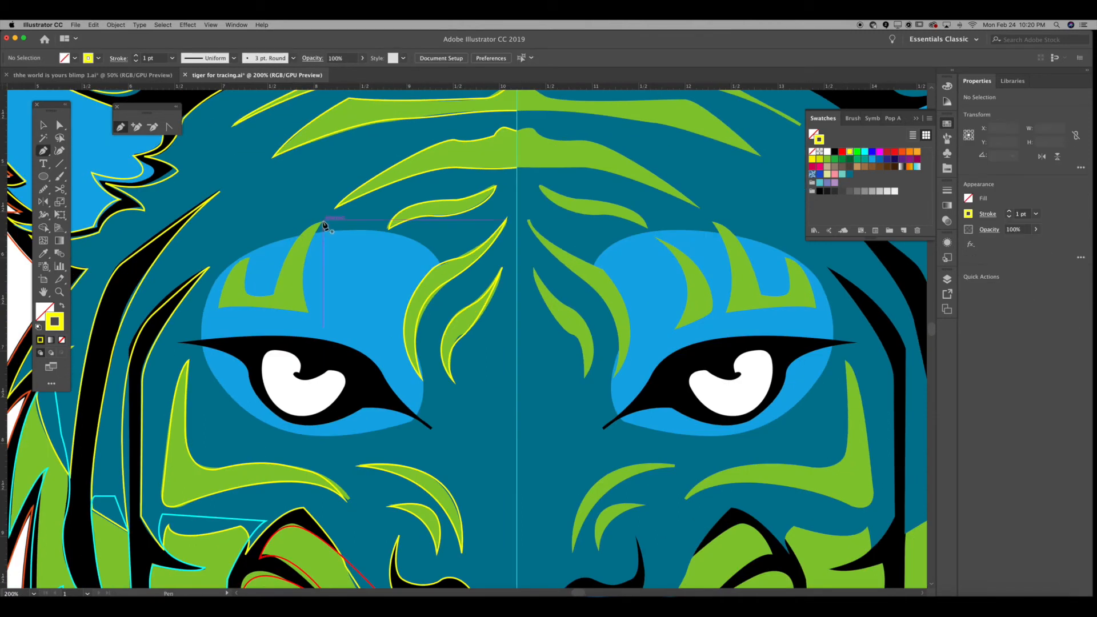
drag(309, 311, 332, 351)
click(220, 307)
click(250, 259)
click(274, 292)
drag(323, 220, 363, 215)
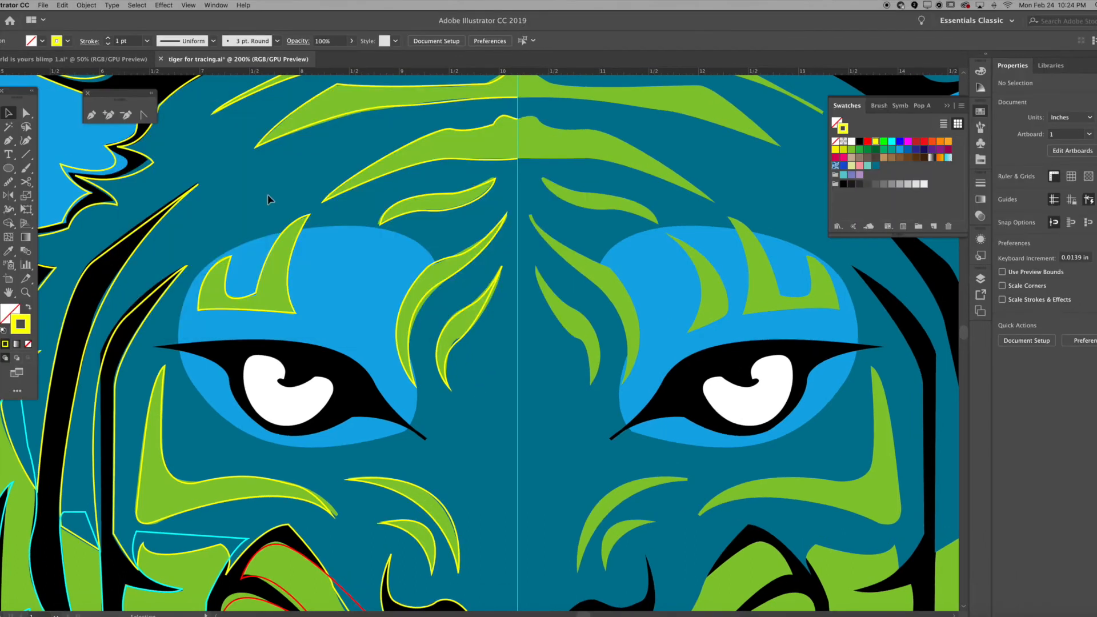
Trace the black outline shape of the left eye from its inner corner around the outer corner and back
key(super+0)
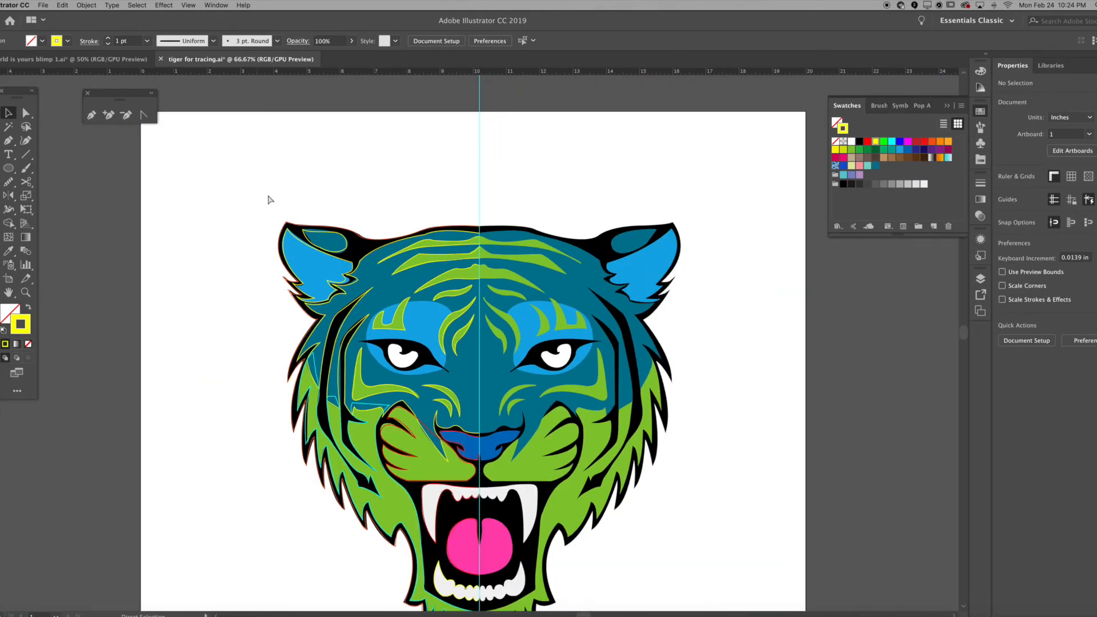
key(super+equal)
key(super+equal)
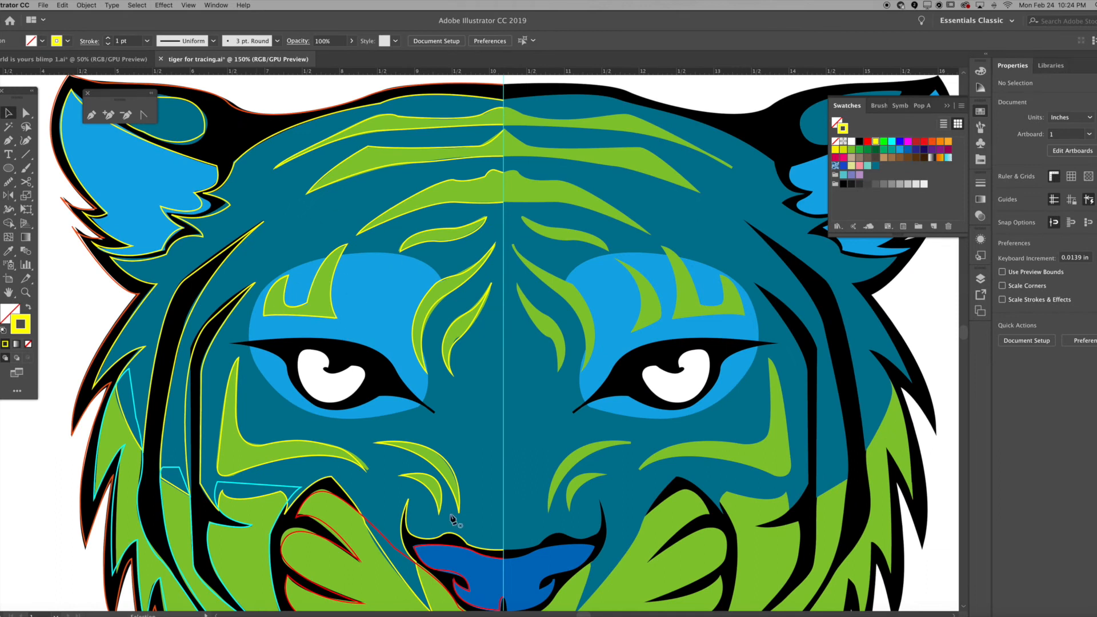
key(p)
click(434, 412)
drag(376, 397, 342, 398)
click(376, 396)
drag(288, 369, 267, 300)
click(288, 369)
drag(231, 344, 193, 346)
click(231, 344)
drag(341, 342, 405, 392)
click(434, 413)
Start a path at the notch in the white of the left eye and trace the notch and the inner lobe
key(super+plus)
key(super+plus)
key(super+plus)
click(293, 317)
drag(278, 323, 284, 335)
drag(353, 314, 383, 290)
click(353, 314)
drag(387, 354, 365, 404)
Trace the bottom, outer side and top of the left eye's white, close the path at the notch and deselect it
drag(298, 409, 281, 405)
drag(221, 277, 222, 149)
key(super+z)
drag(218, 337, 203, 262)
click(237, 269)
drag(293, 316, 282, 373)
key(v)
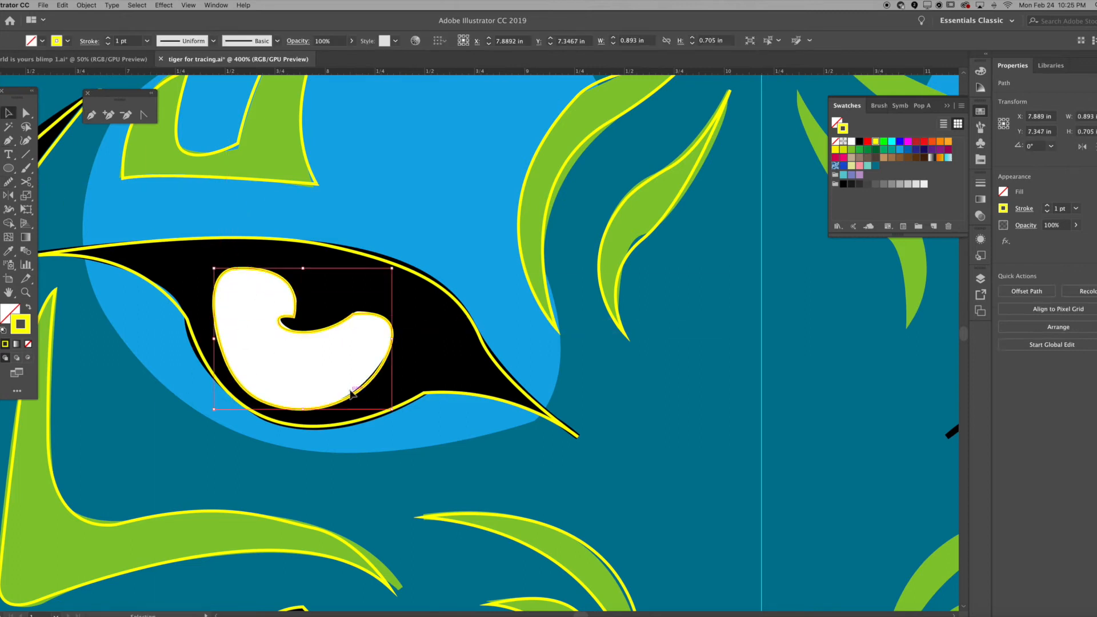
click(433, 326)
Set the stroke to red and trace the light blue patch around the left eye as a closed path, then deselect it
key(super+minus)
key(super+minus)
key(super+minus)
click(868, 142)
key(p)
click(485, 372)
drag(323, 312, 293, 208)
scroll(314, 307, down, 1)
drag(378, 223, 448, 206)
drag(506, 232, 535, 256)
click(486, 370)
click(491, 283)
key(v)
click(531, 351)
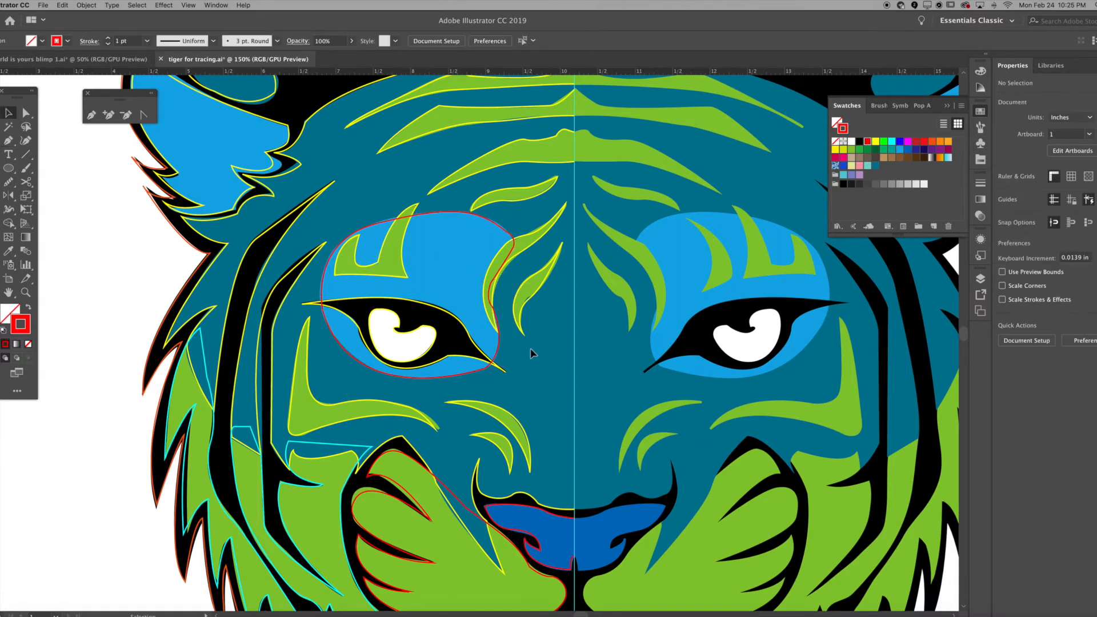
Hide Layer 1 with the reference tiger so that only the traced paths on Layer 2 are shown
key(super+minus)
key(super+minus)
key(super+minus)
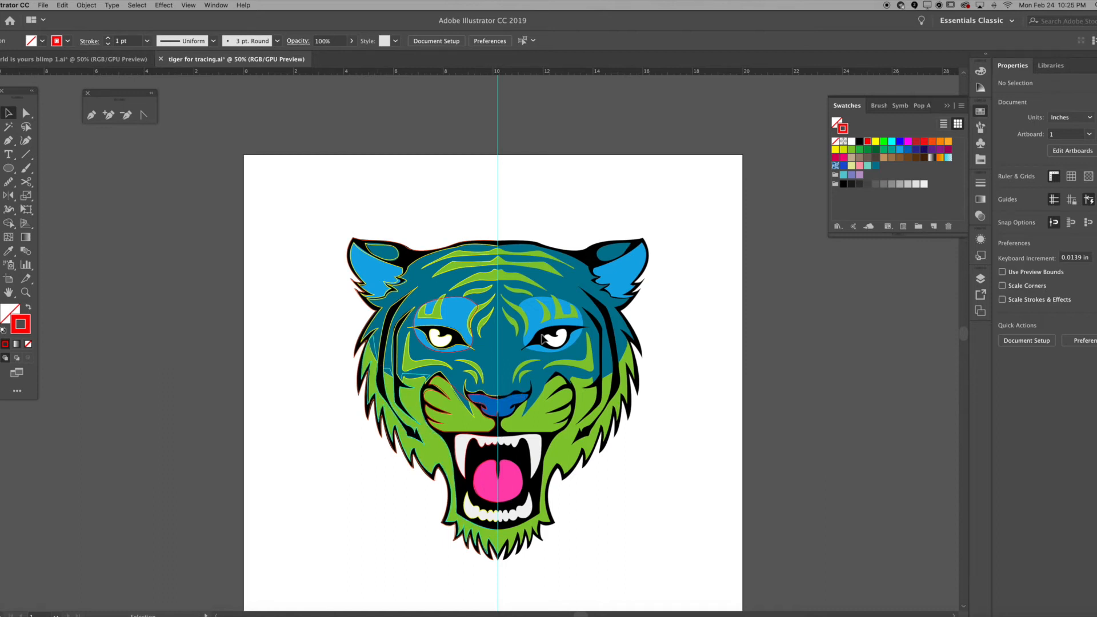
click(981, 279)
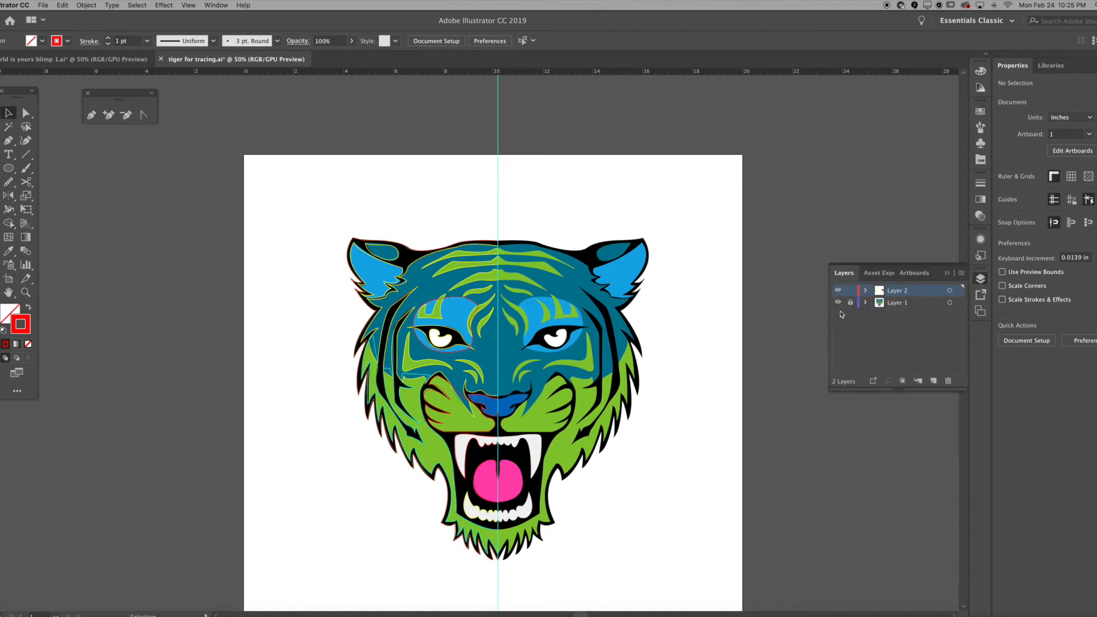
click(838, 303)
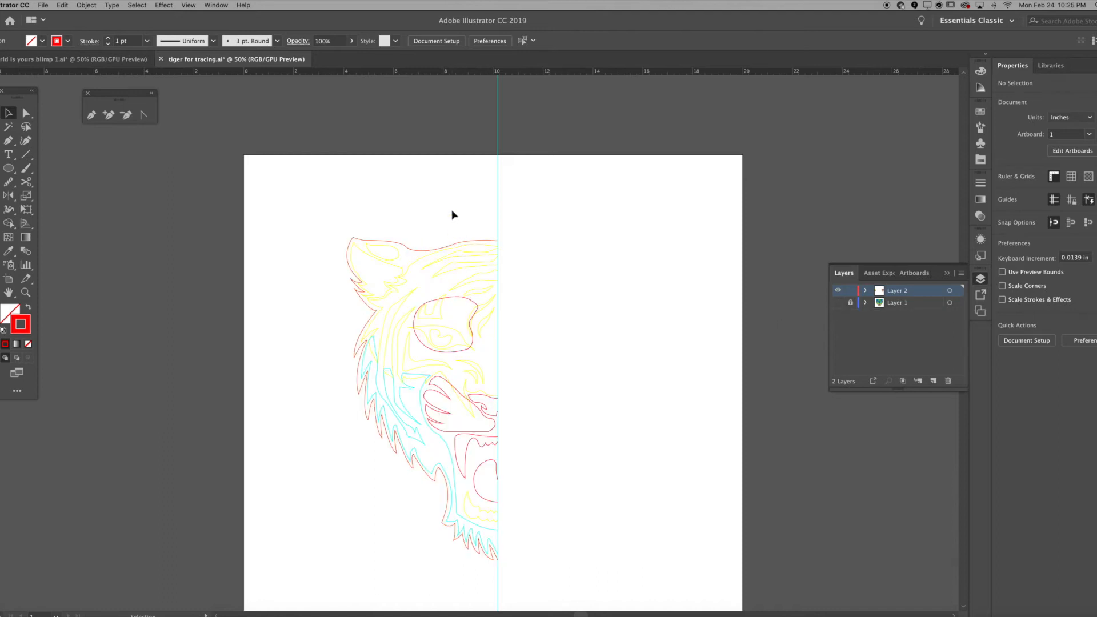
Inspect the traced half face in outline view, close up and as a whole, and return to the preview display
key(super+y)
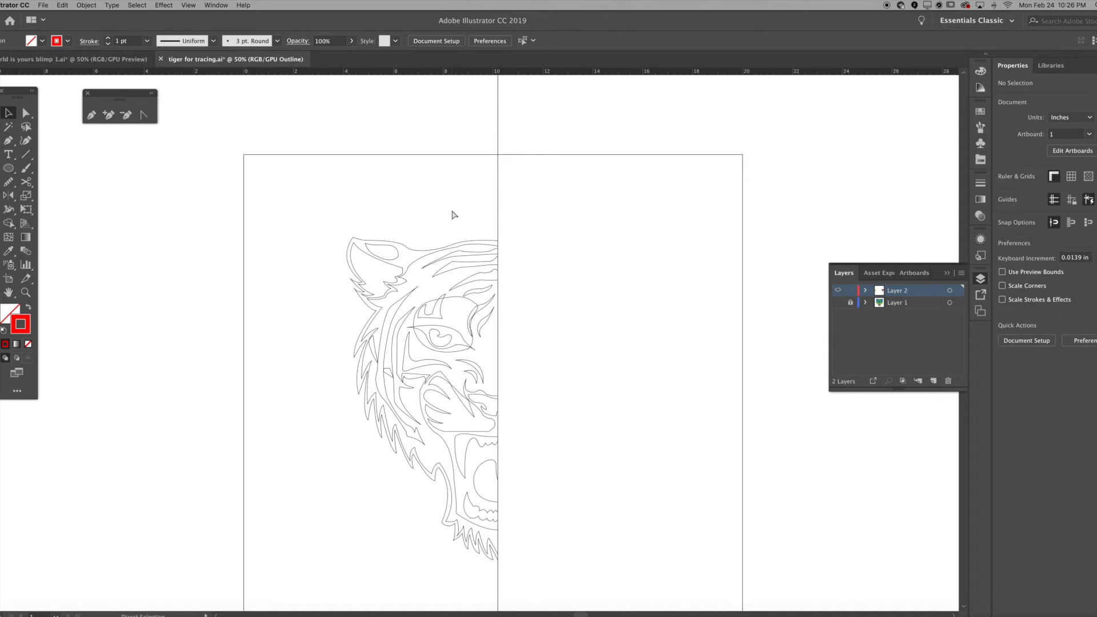
key(super+equal)
key(super+equal)
key(super+equal)
key(super+minus)
key(super+minus)
key(super+minus)
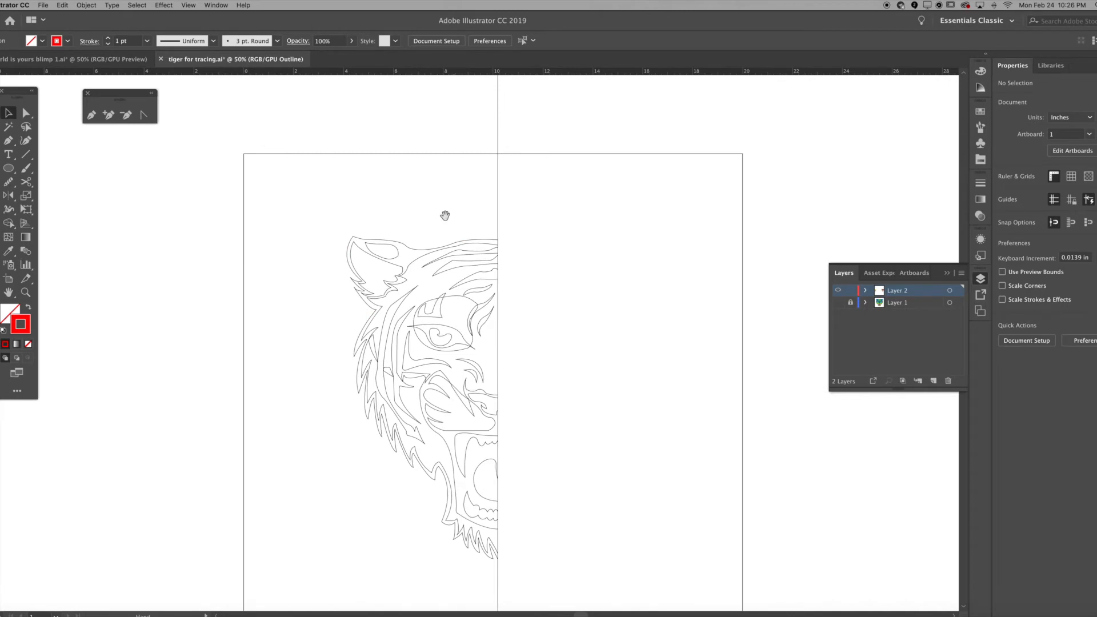
scroll(447, 181, down, 2)
key(super+y)
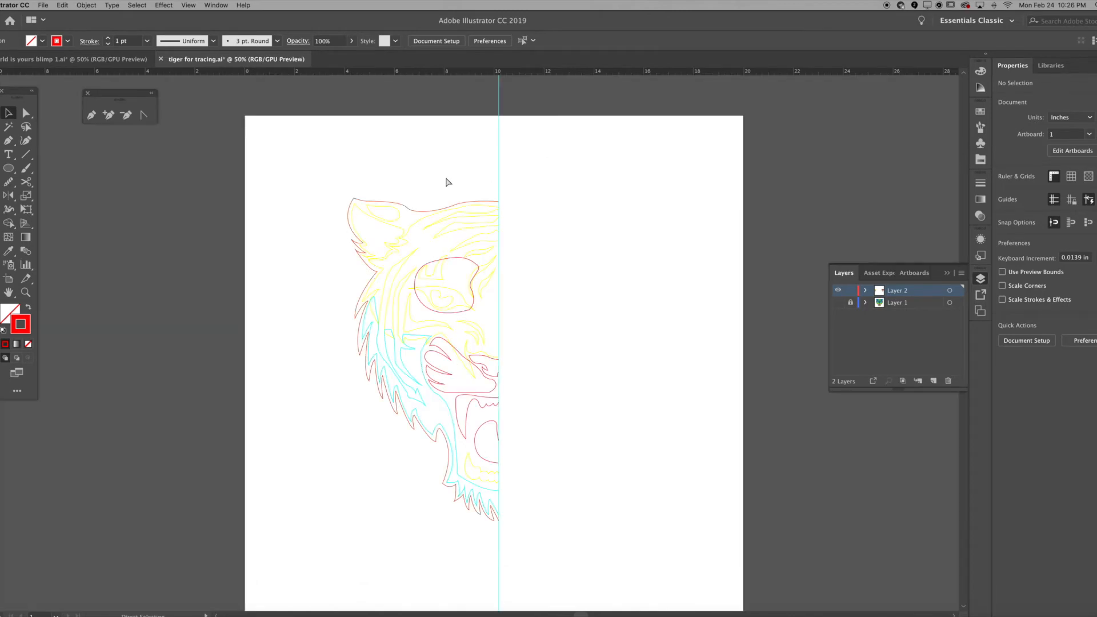
Set the stroke of the upper face shape, stripes, eye, cheek and outer head outline paths to black
click(424, 224)
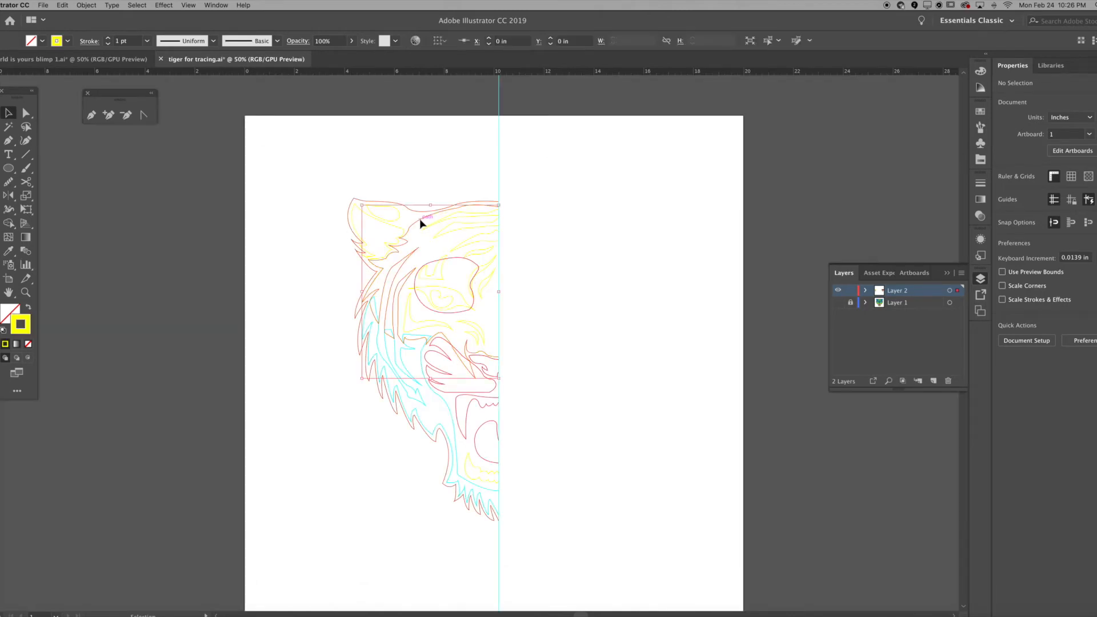
click(1003, 207)
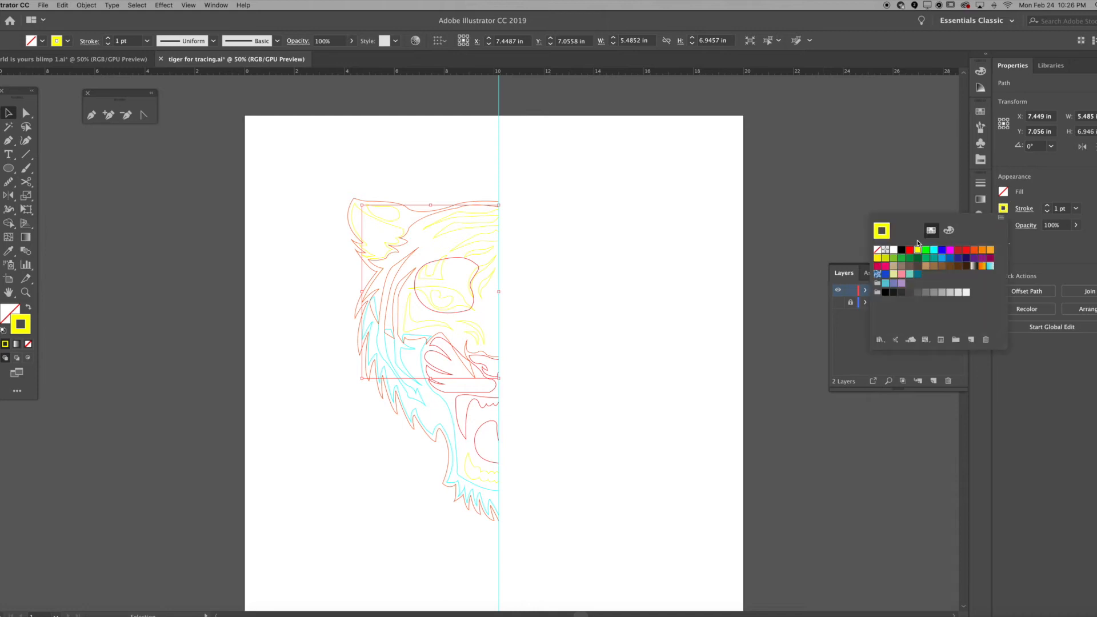
click(902, 250)
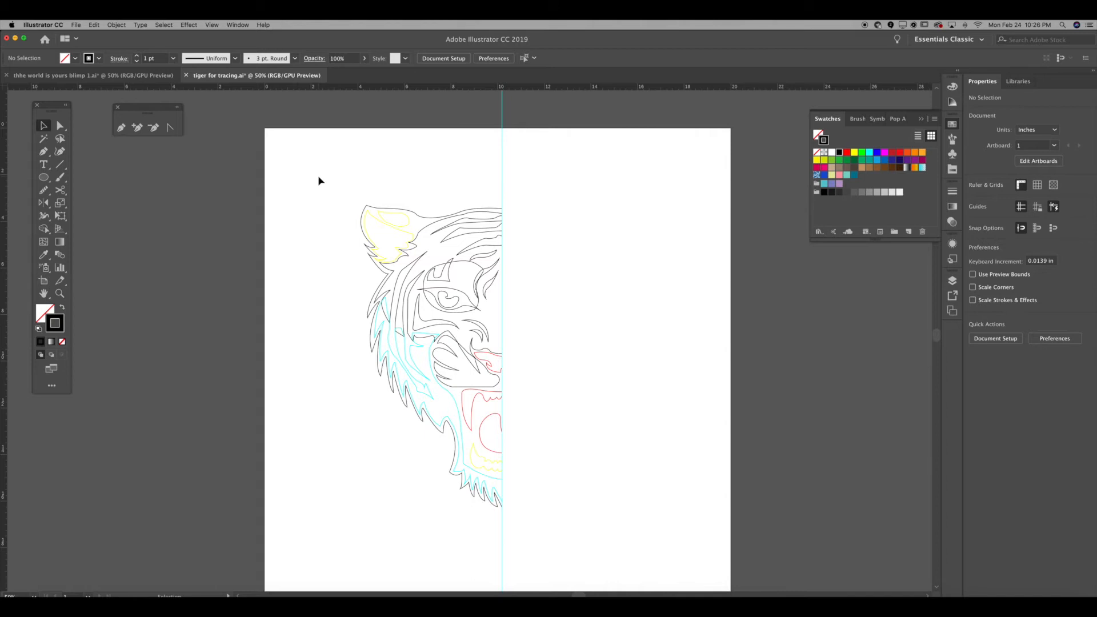
key(super+equal)
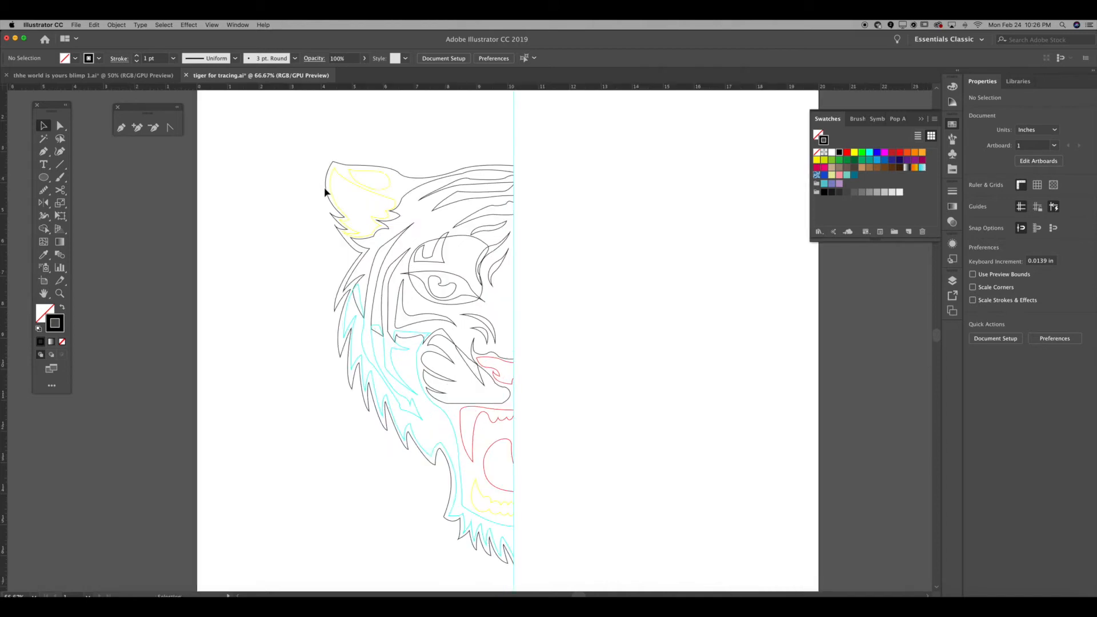
key(super+minus)
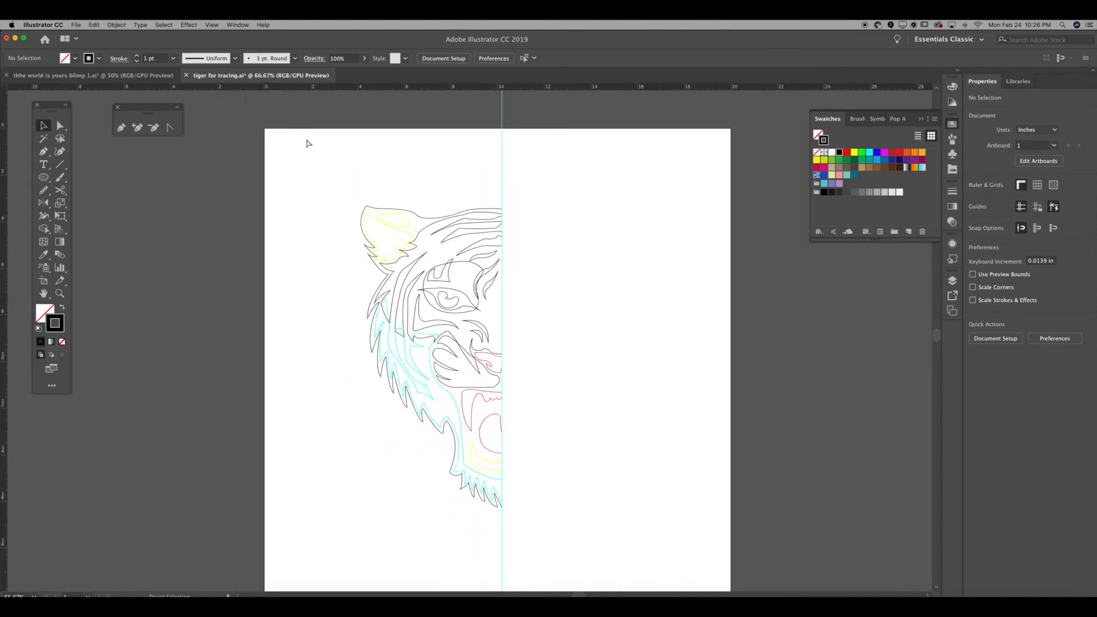
Select all the traced half-face paths without the centre guide and paste a copy of them in front
drag(313, 176, 408, 265)
drag(342, 182, 647, 542)
shift+click(503, 155)
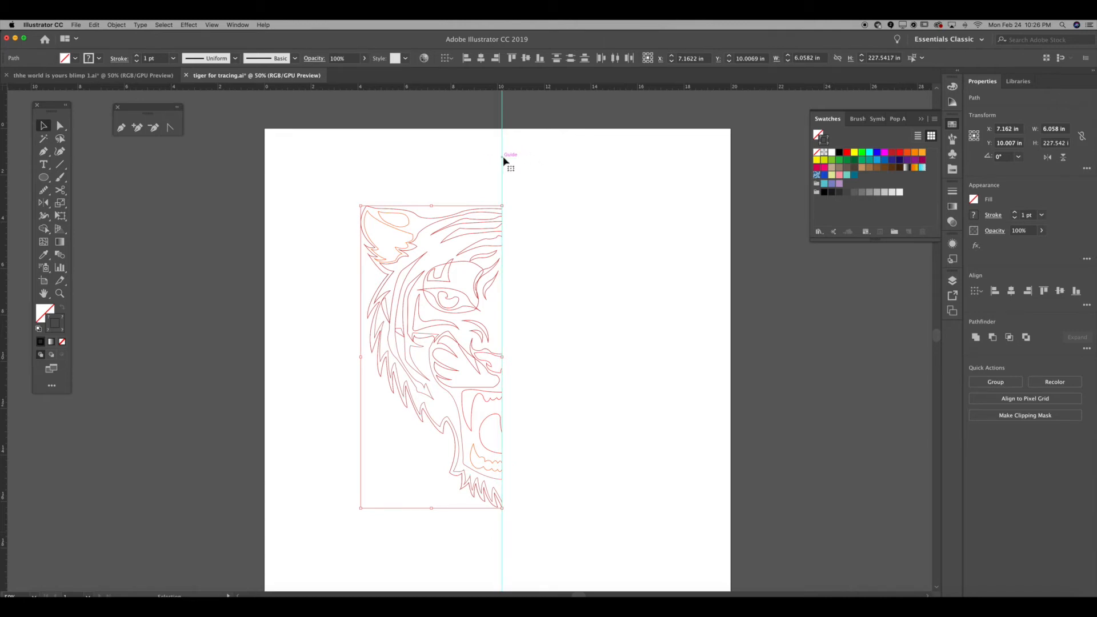
shift+click(505, 161)
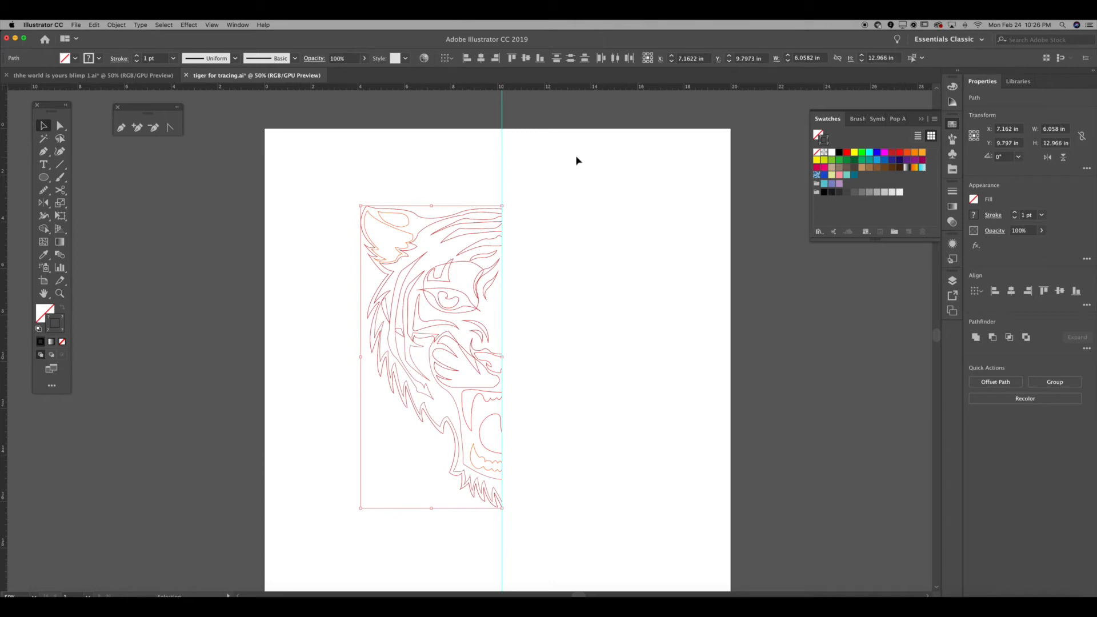
click(392, 178)
drag(304, 170, 769, 590)
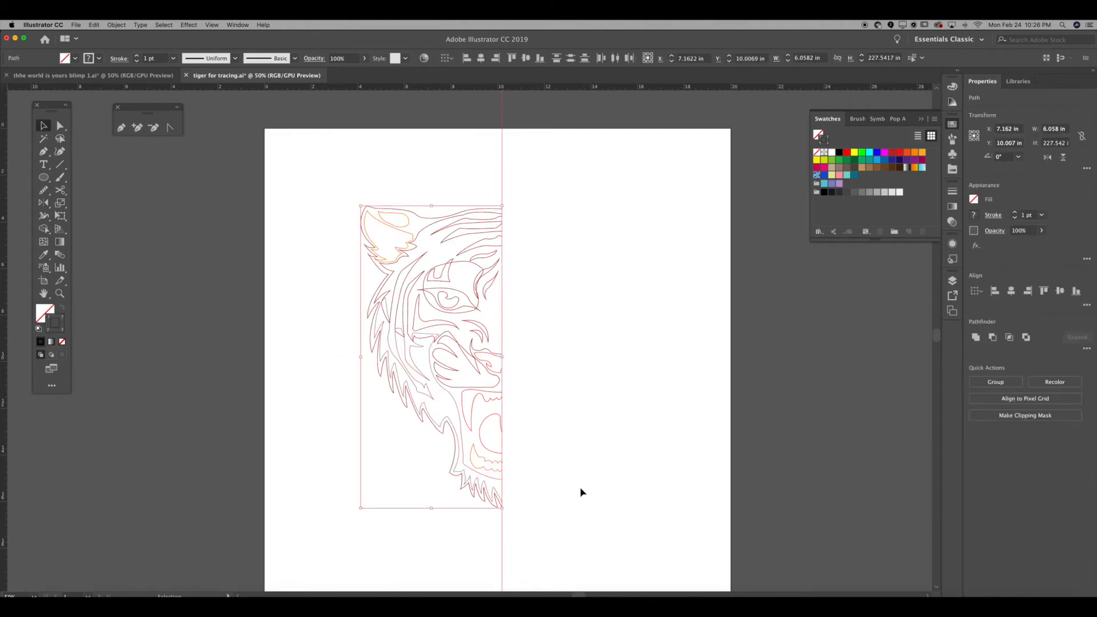
shift+click(503, 527)
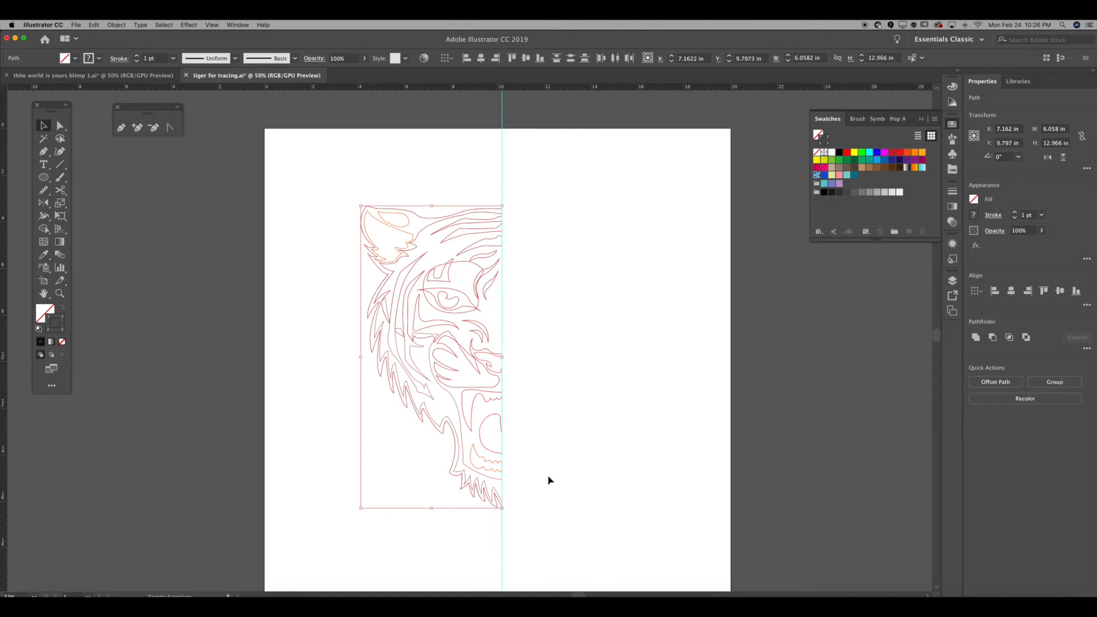
Reflect the copied half face so that it mirrors the original from left to right
right_click(350, 188)
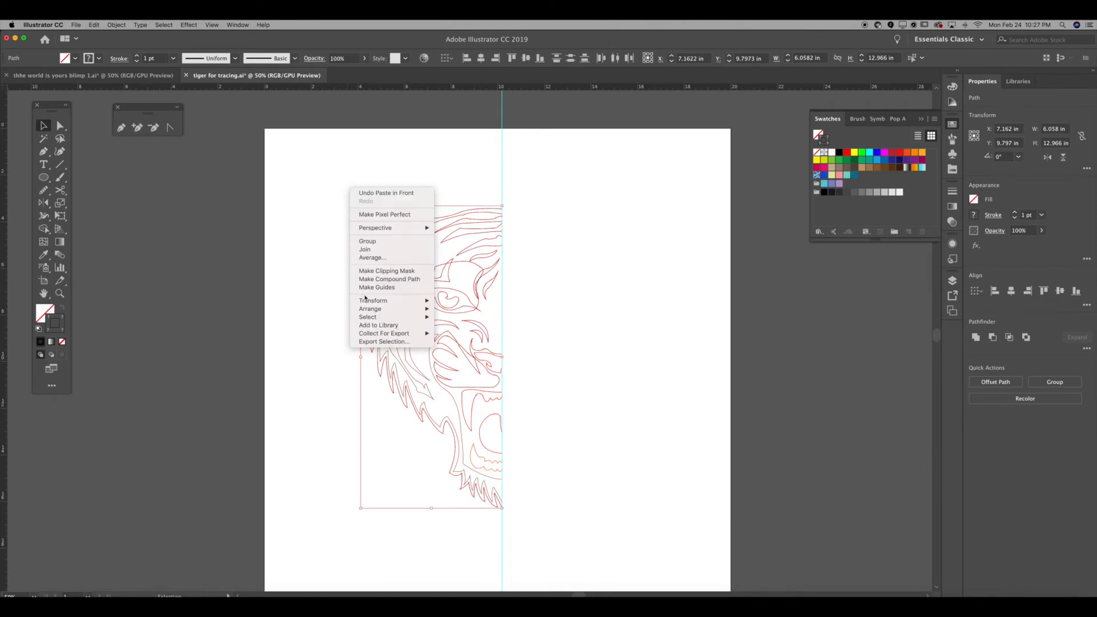
mouse_move(366, 300)
click(474, 330)
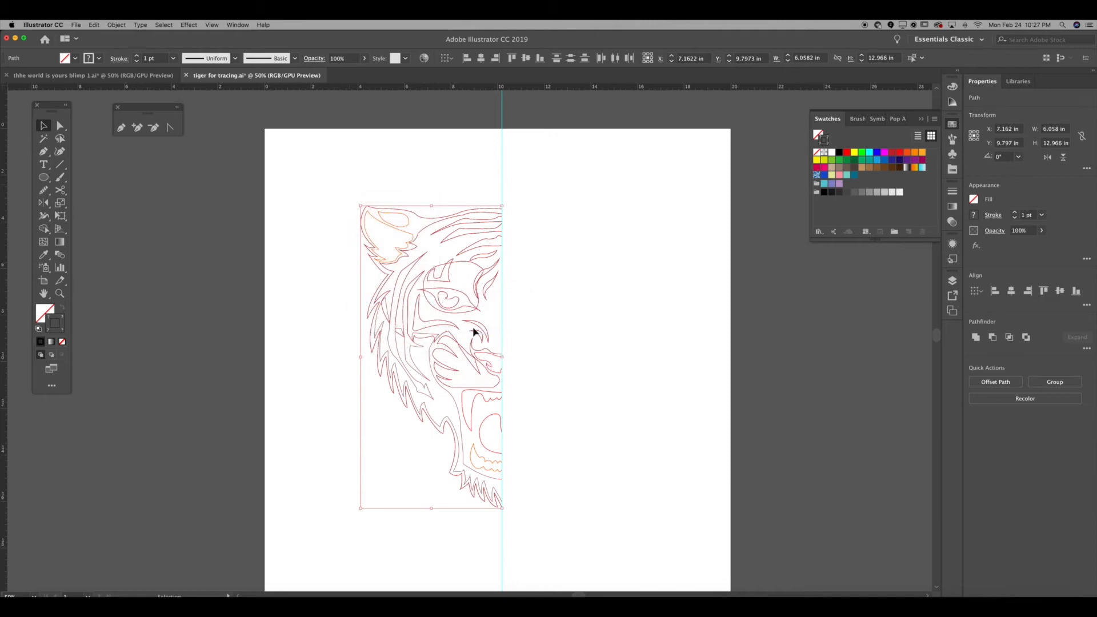
key(Return)
Move the mirrored half face horizontally to the right side of the centre guide
key(Right)
key(Right)
key(Right)
key(Right)
key(Right)
key(Right)
key(Right)
key(Right)
key(Right)
key(Right)
key(Right)
key(Right)
key(Right)
key(Right)
key(Right)
key(Right)
key(Right)
key(Right)
key(Right)
key(Right)
key(Right)
key(Right)
key(Right)
key(Right)
Nudge the mirrored half left in small steps until its inner edge meets the original half at the centre guide
key(super+equal)
key(super+equal)
key(super+equal)
key(super+equal)
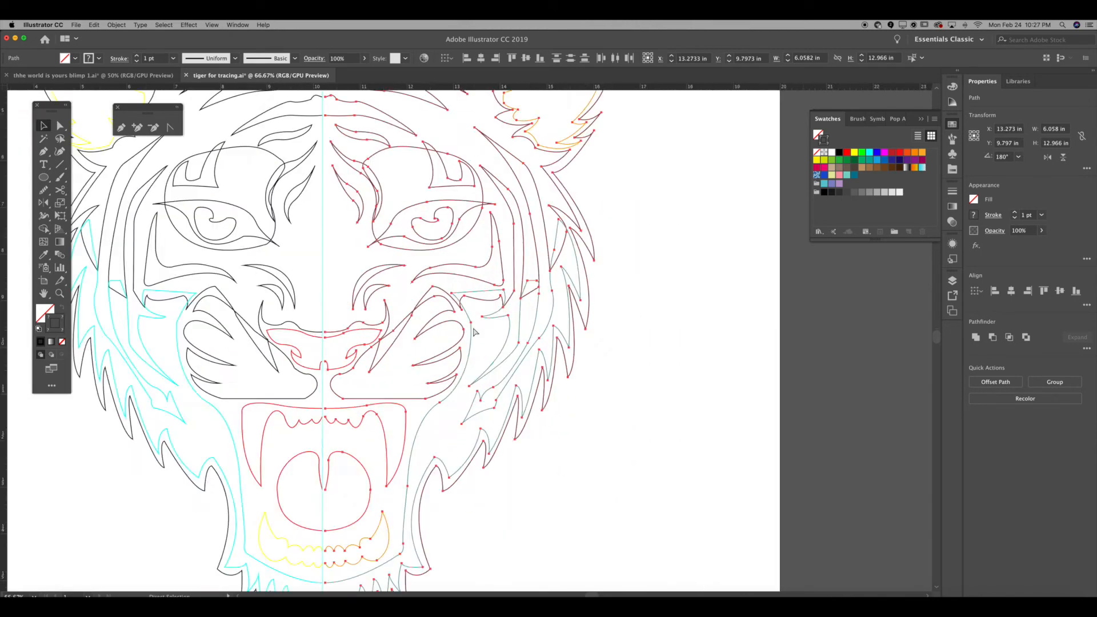
key(space)
drag(484, 329, 601, 328)
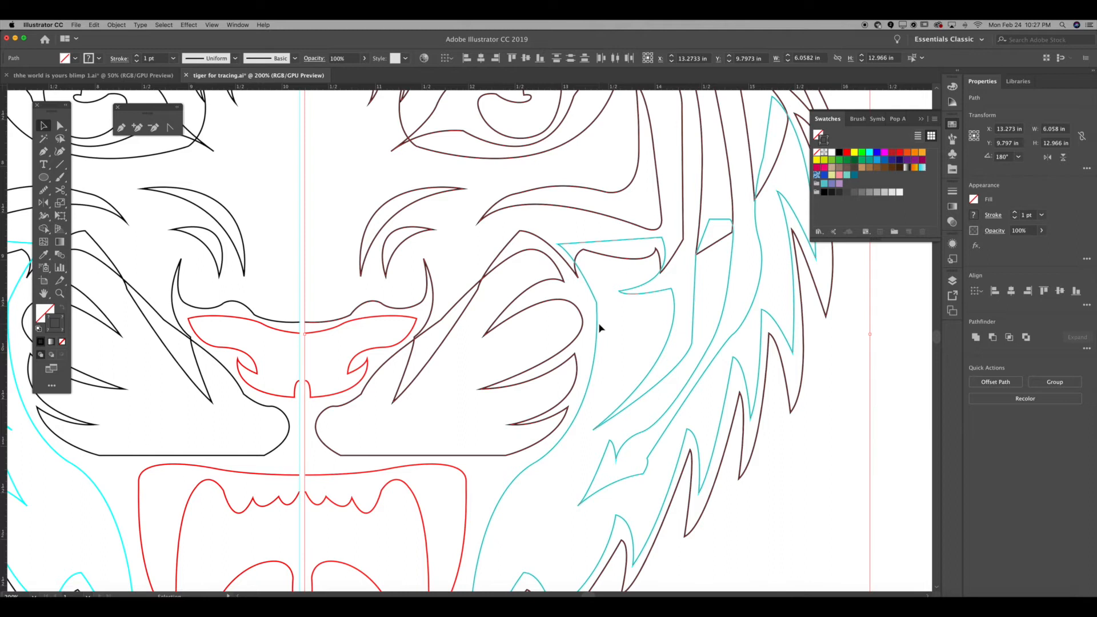
key(Left)
key(Left)
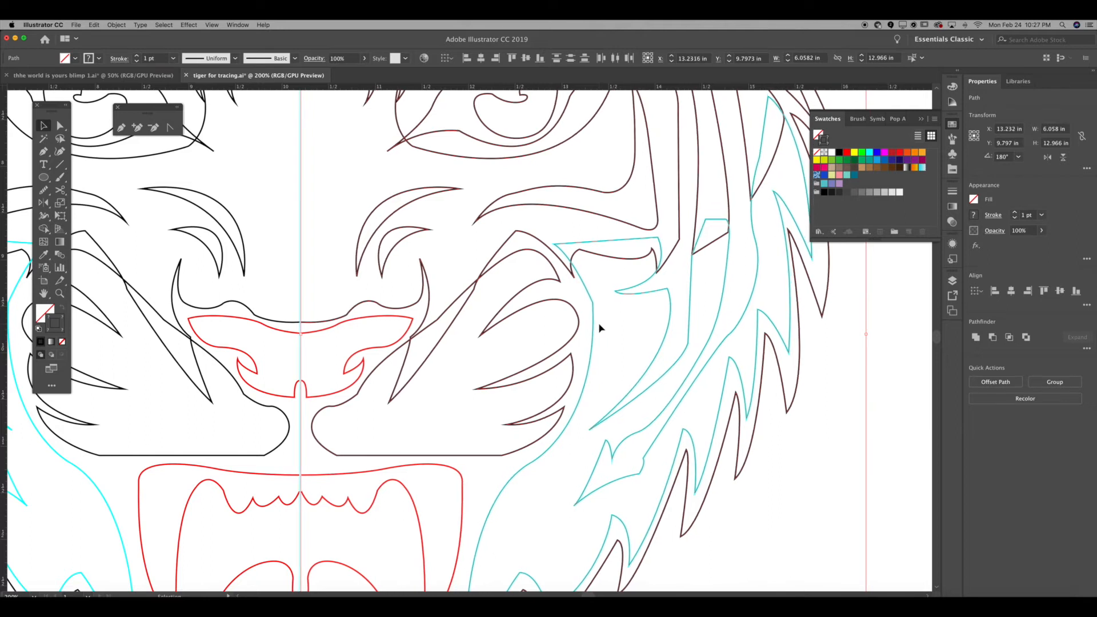
key(Left)
key(Right)
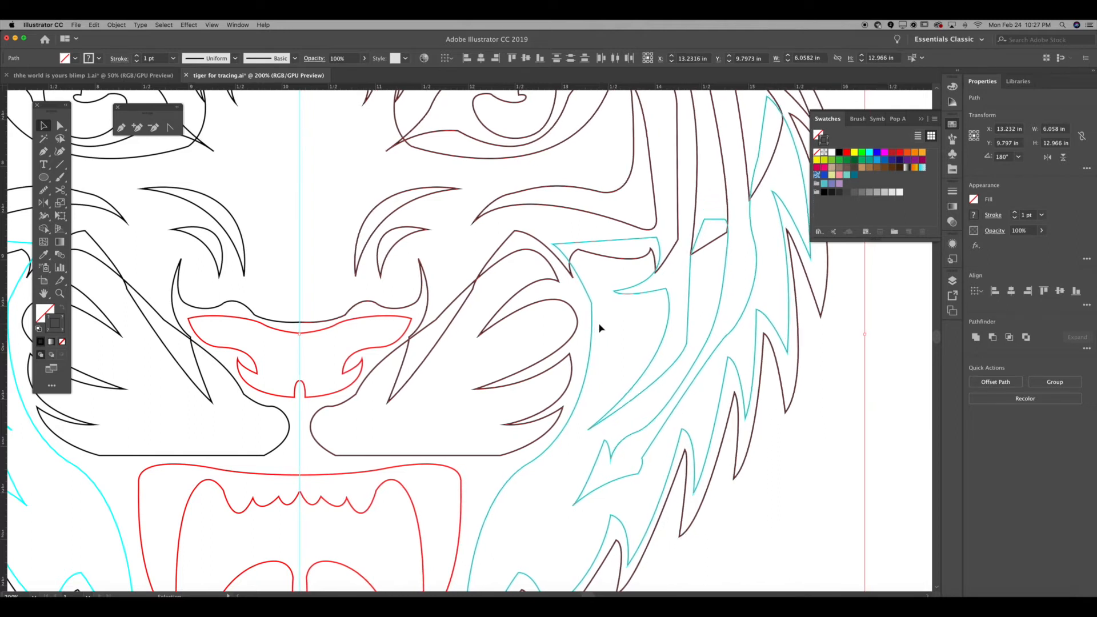
Deselect the mirrored half and delete the vertical centre guide
click(279, 202)
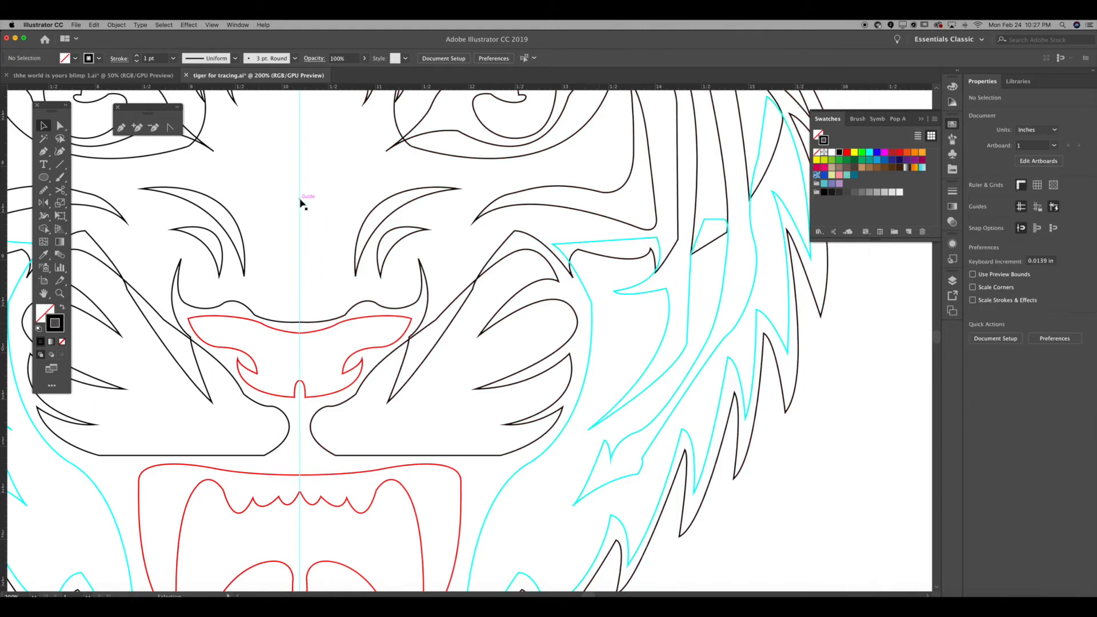
key(Delete)
key(space)
drag(299, 201, 364, 364)
drag(361, 232, 404, 399)
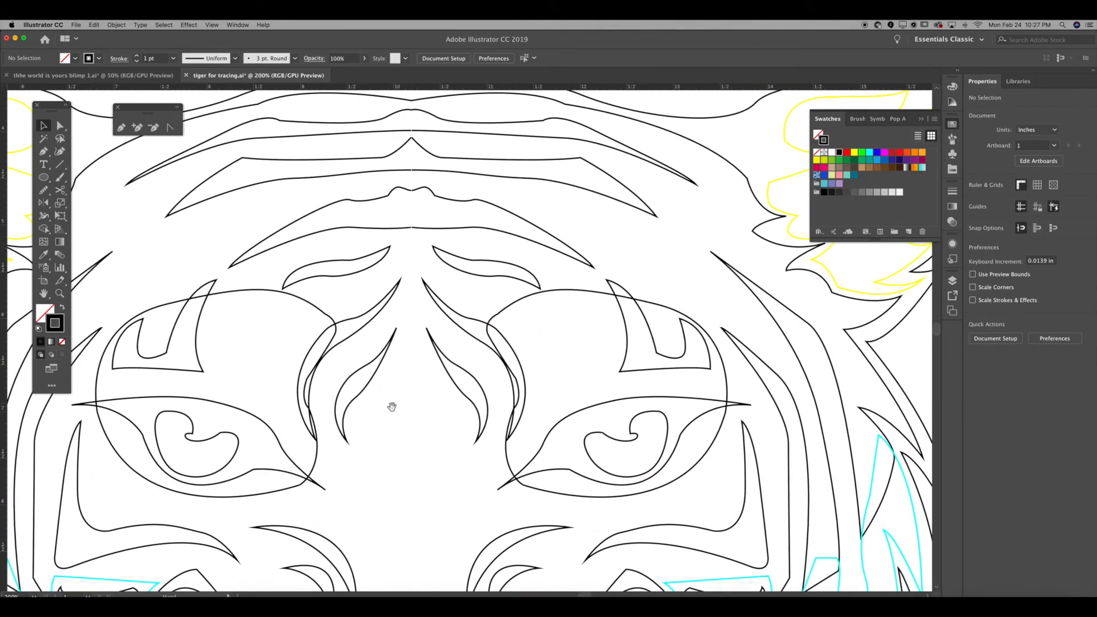
drag(410, 298, 451, 465)
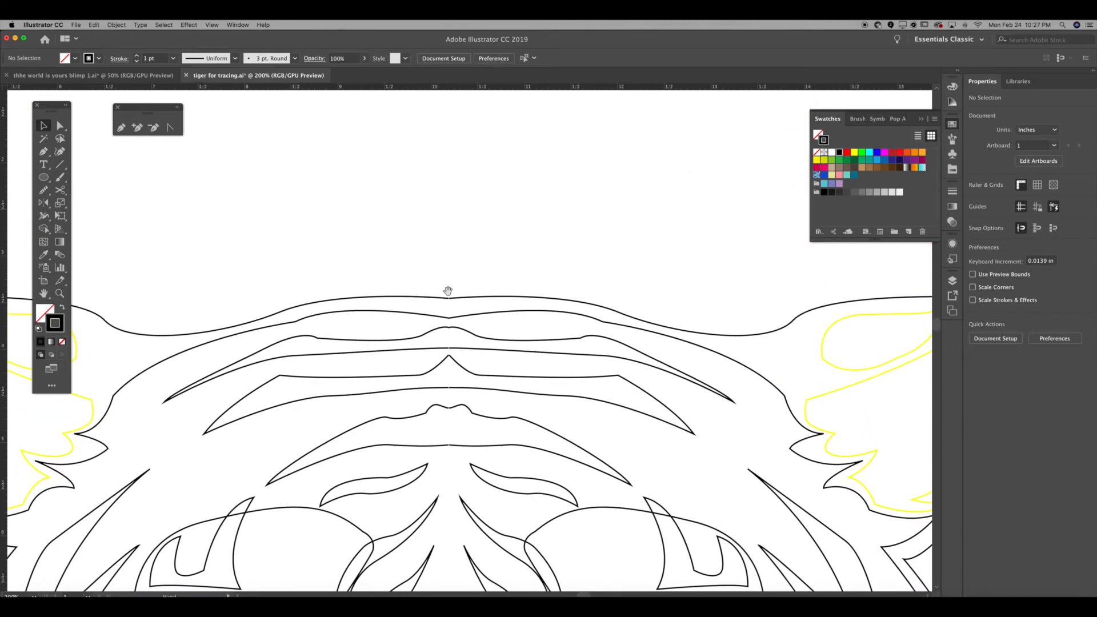
Set the stroke of both outer head outline halves to red and both upper face shape halves to blue
drag(446, 288, 475, 307)
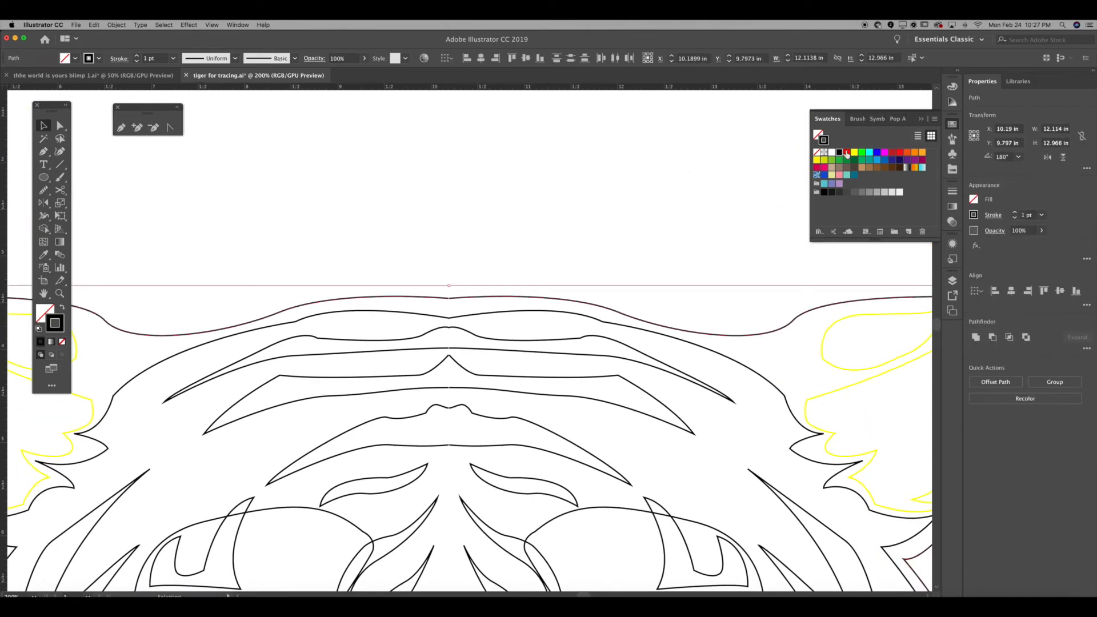
click(847, 153)
click(454, 281)
click(466, 320)
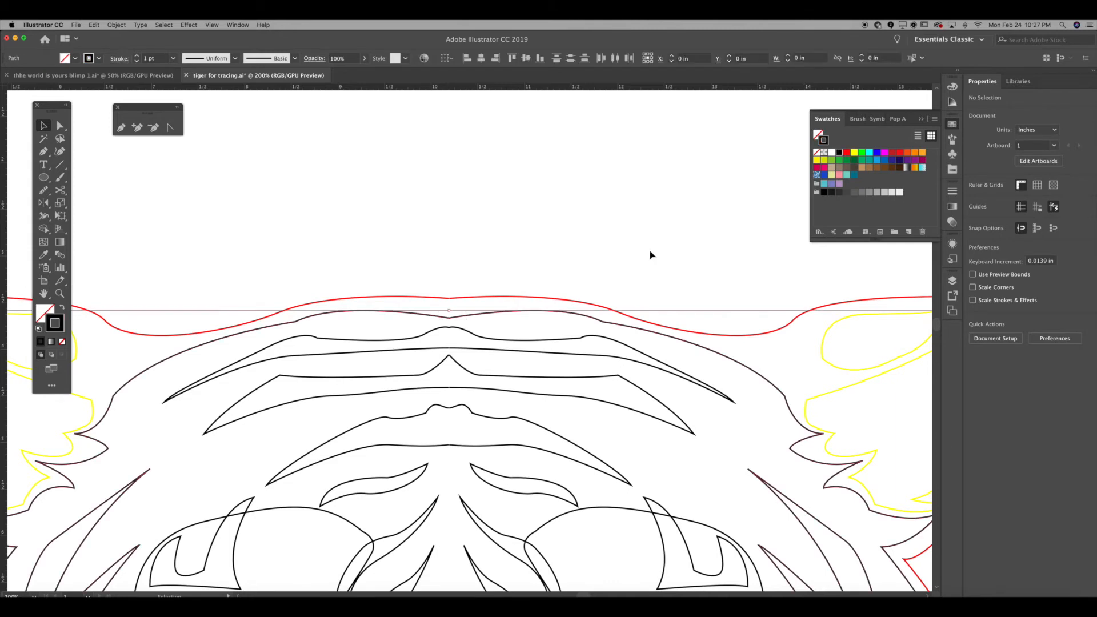
click(875, 153)
click(591, 287)
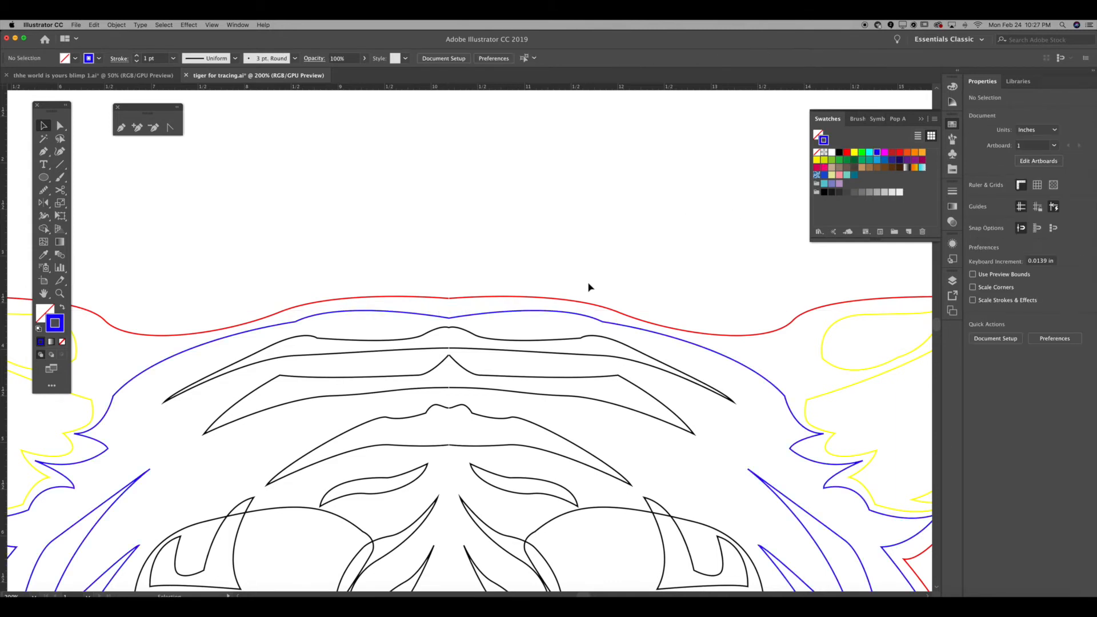
Select both halves of the red outer head outline, join them into a single path and deselect it
drag(414, 289, 527, 252)
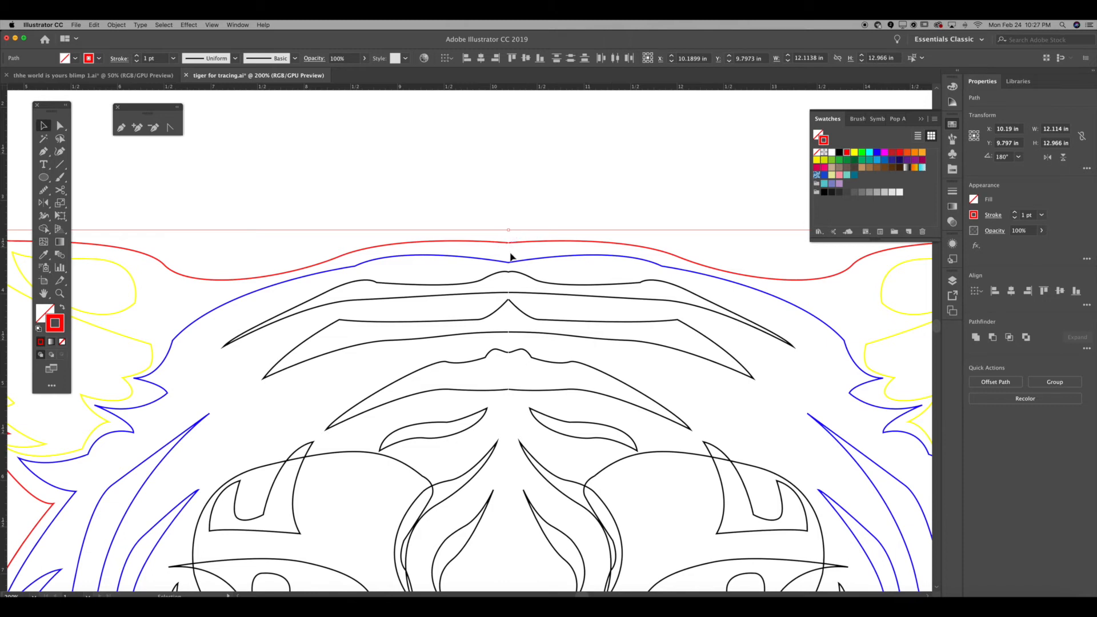
key(super+0)
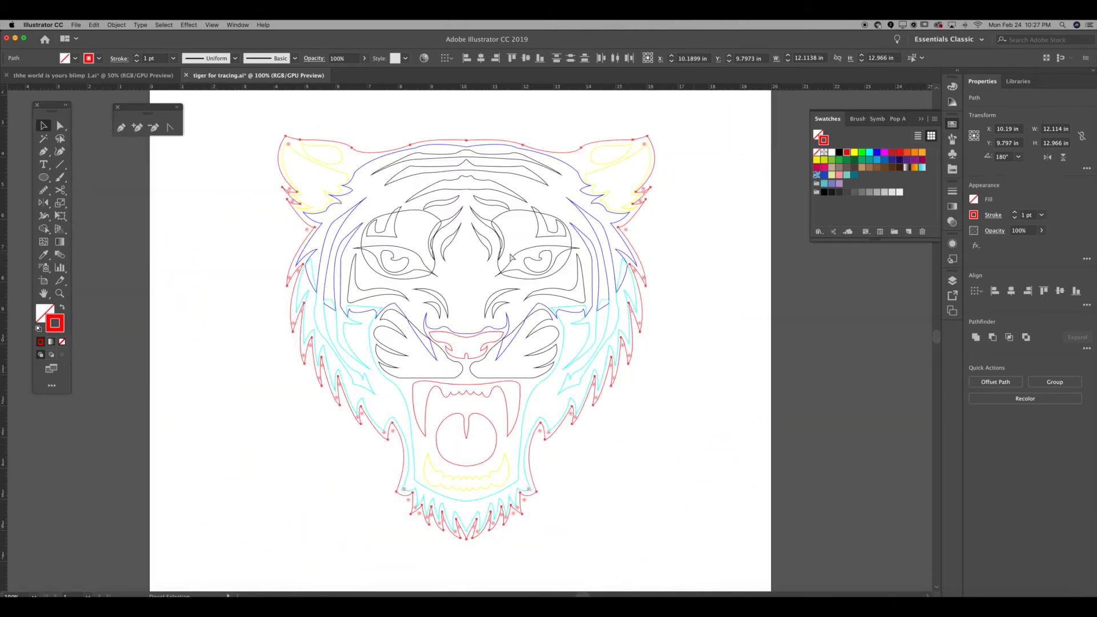
key(v)
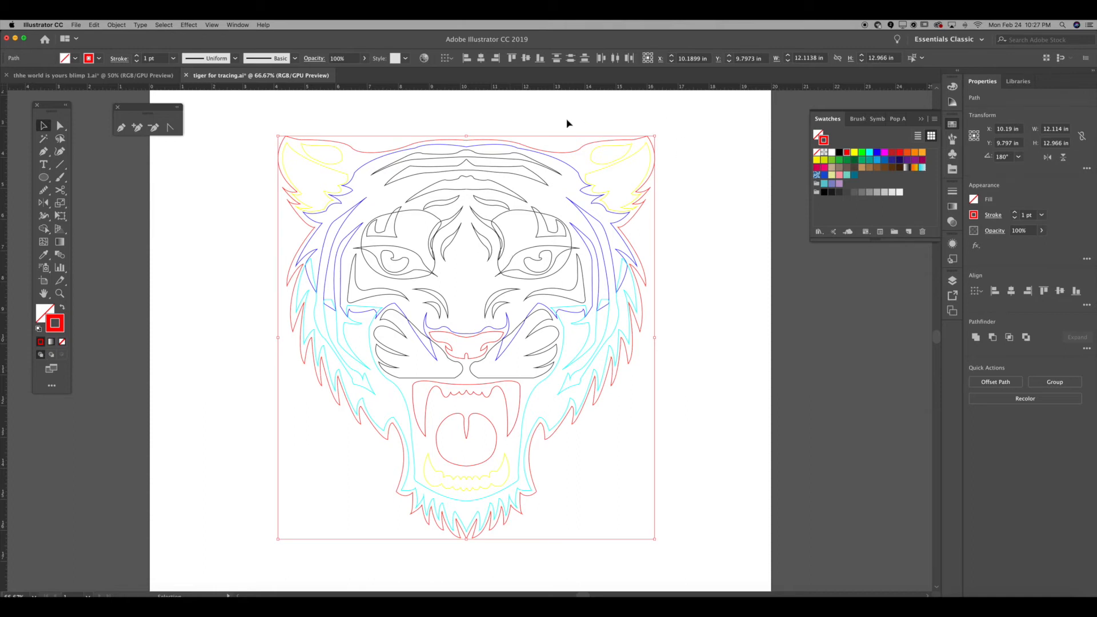
click(458, 133)
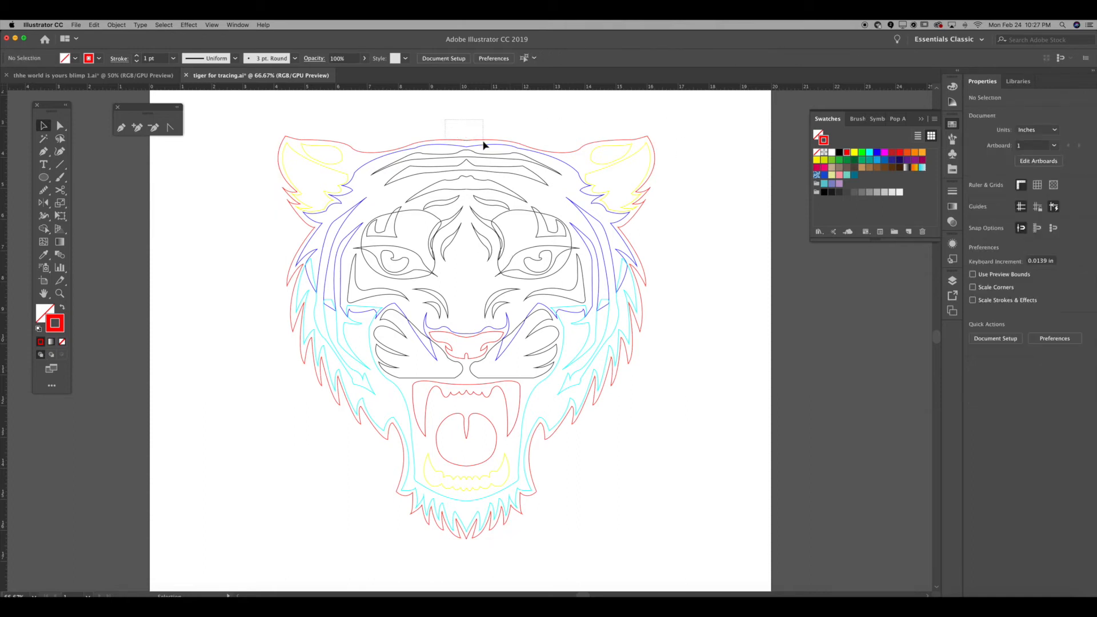
click(484, 143)
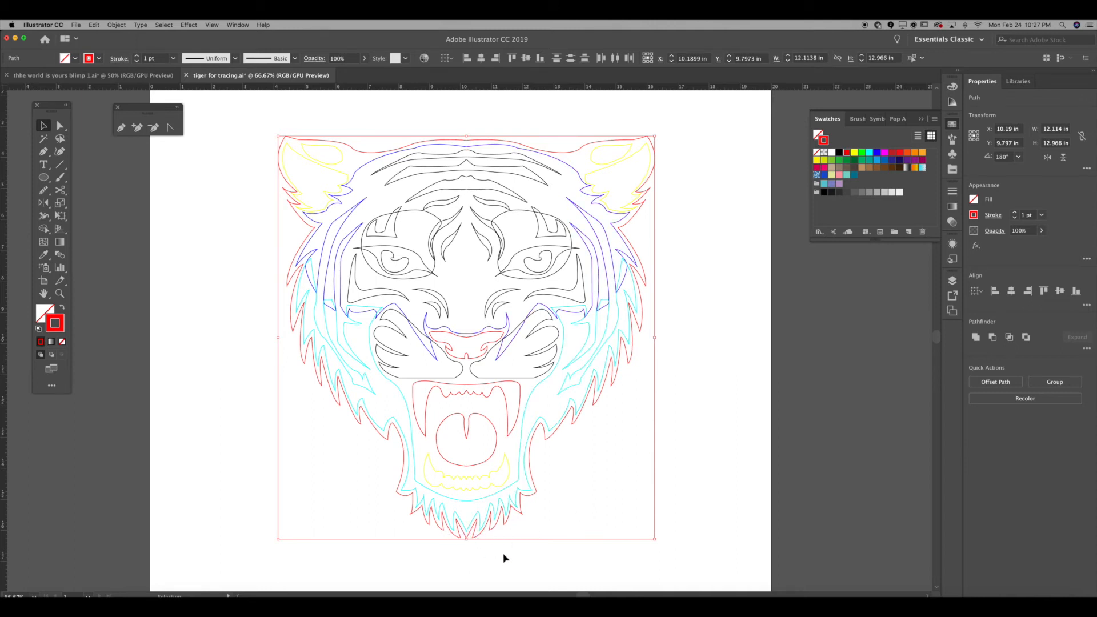
key(a)
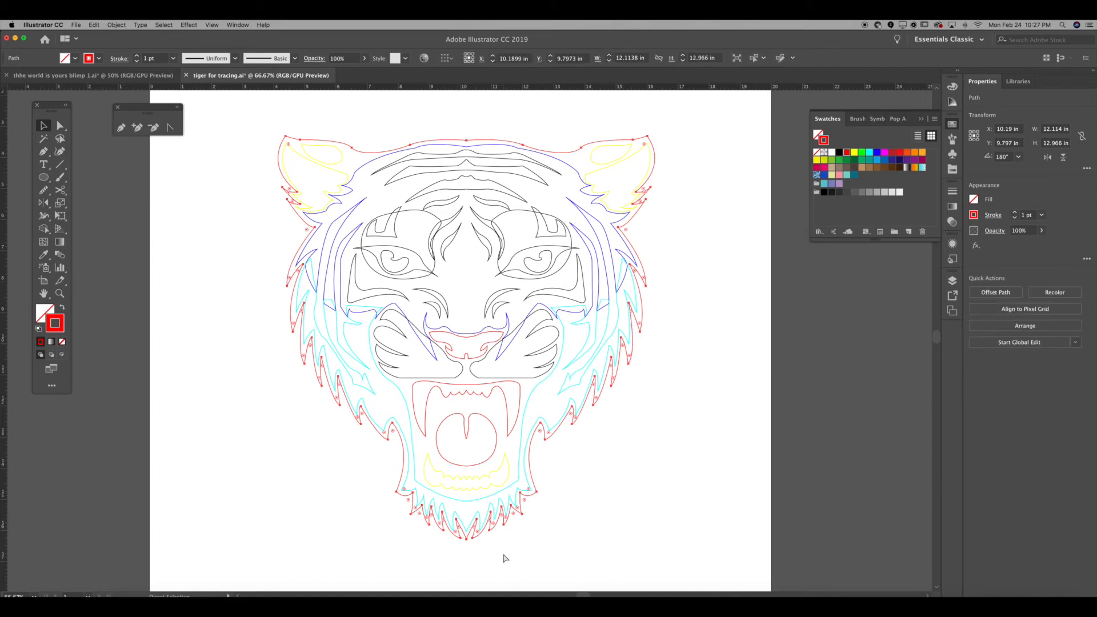
key(v)
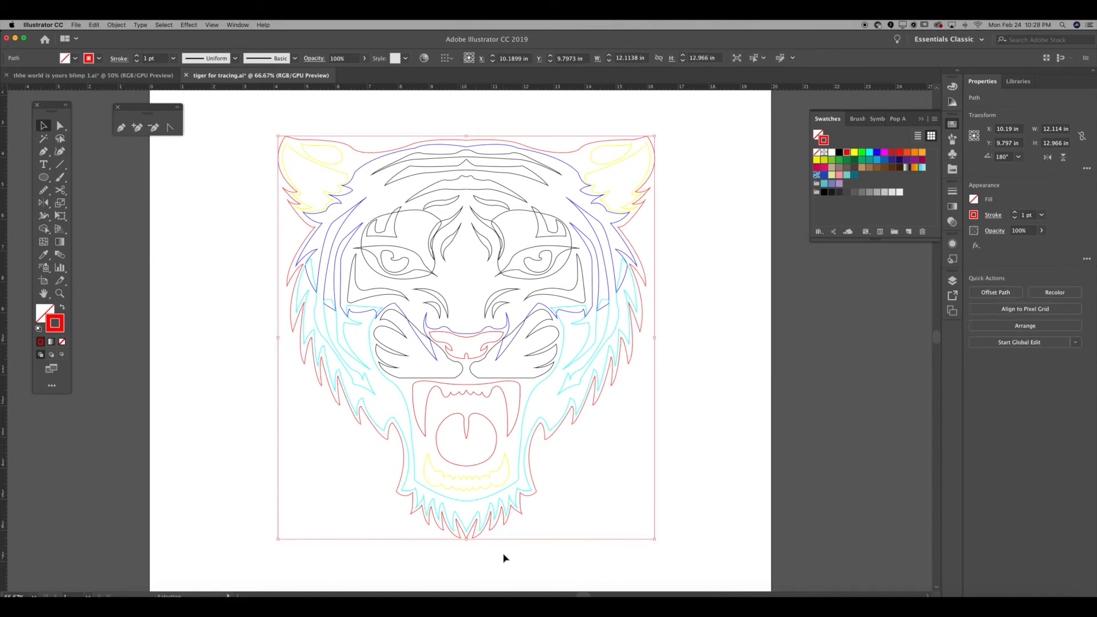
click(504, 559)
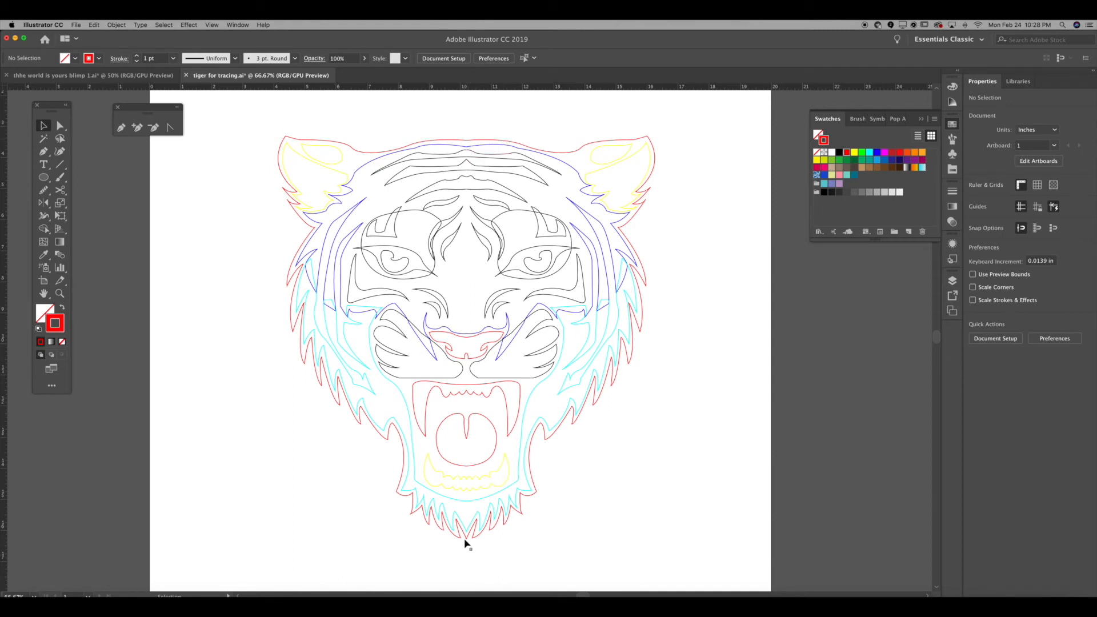
Fill the joined outer head outline with its red stroke colour and deselect it
click(475, 145)
click(472, 133)
click(475, 145)
drag(56, 331, 46, 313)
click(151, 304)
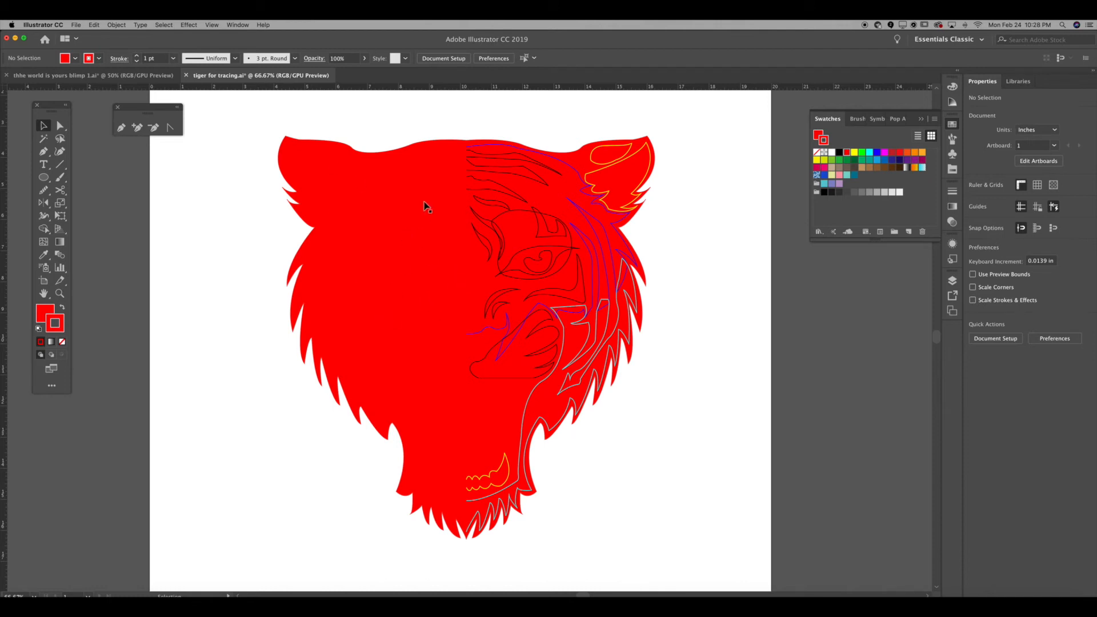
Send the red-filled head shape behind all other paths and deselect it
key(super+y)
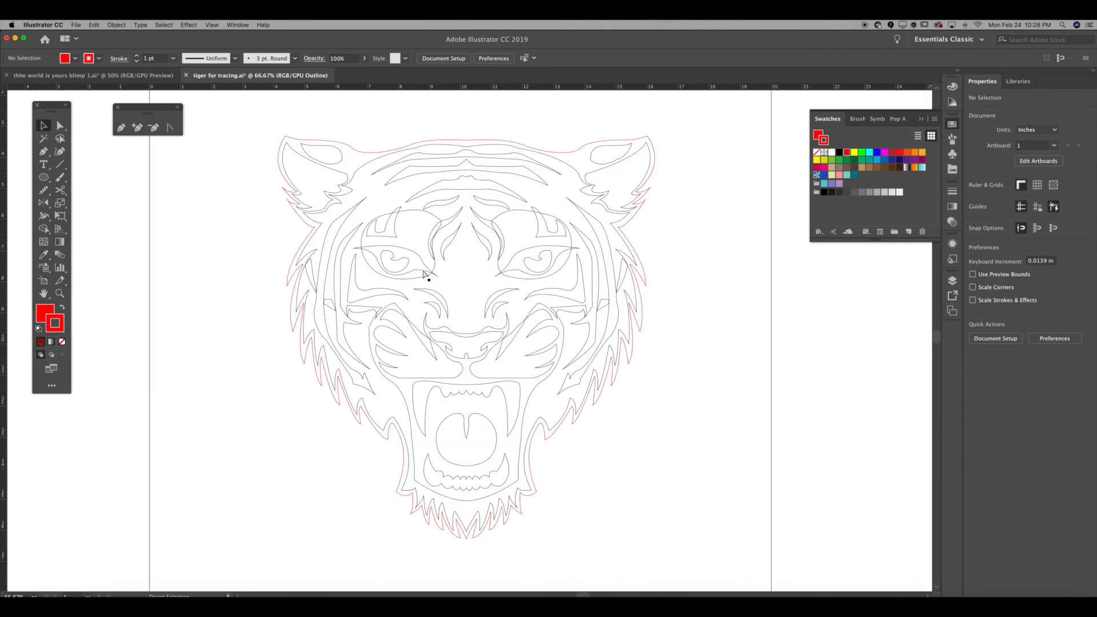
key(super+y)
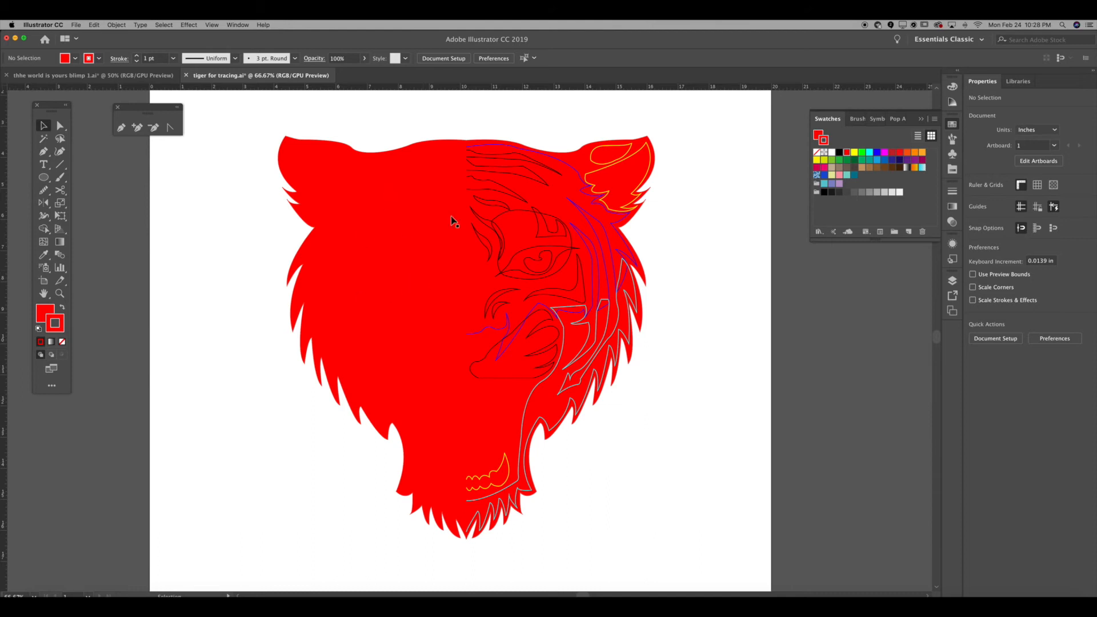
click(452, 264)
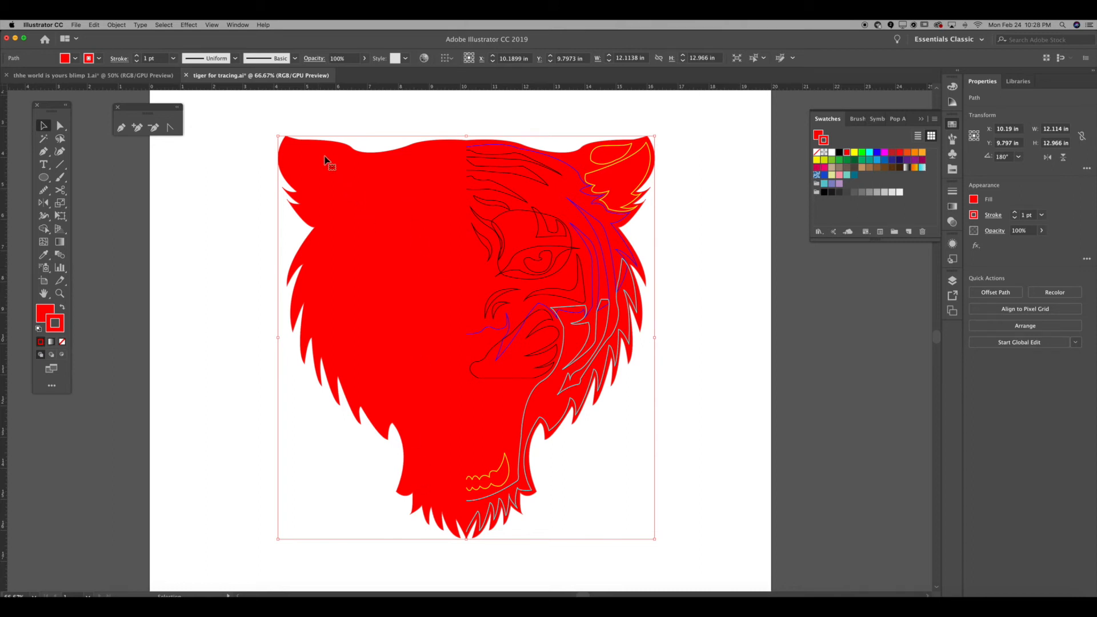
key(super)
key(super+shift+[)
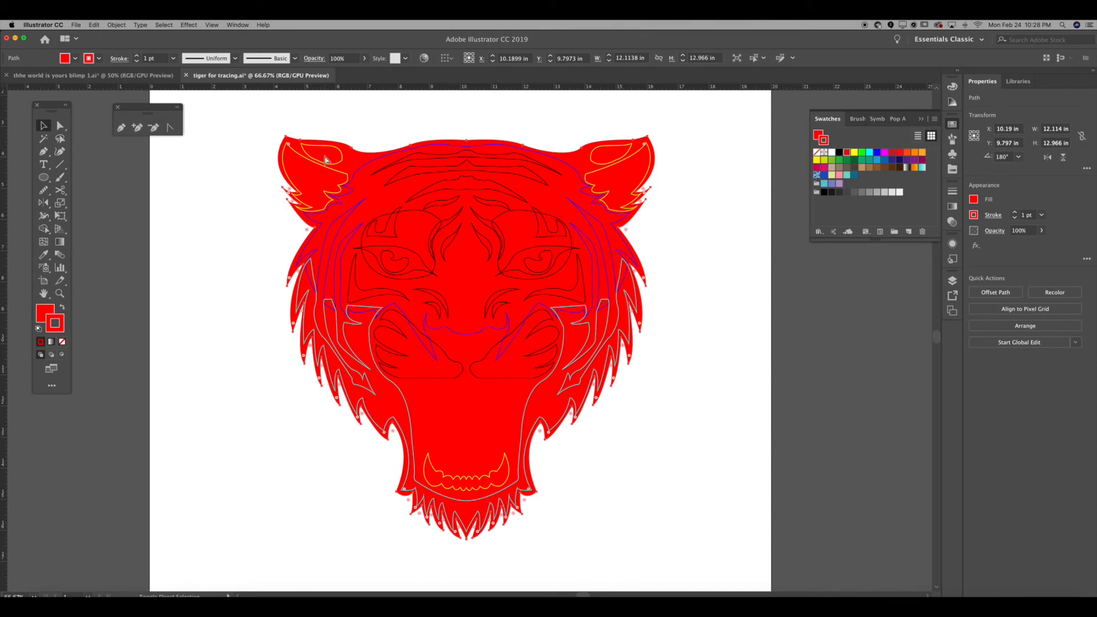
scroll(405, 194, right, 1)
scroll(405, 194, right, 1)
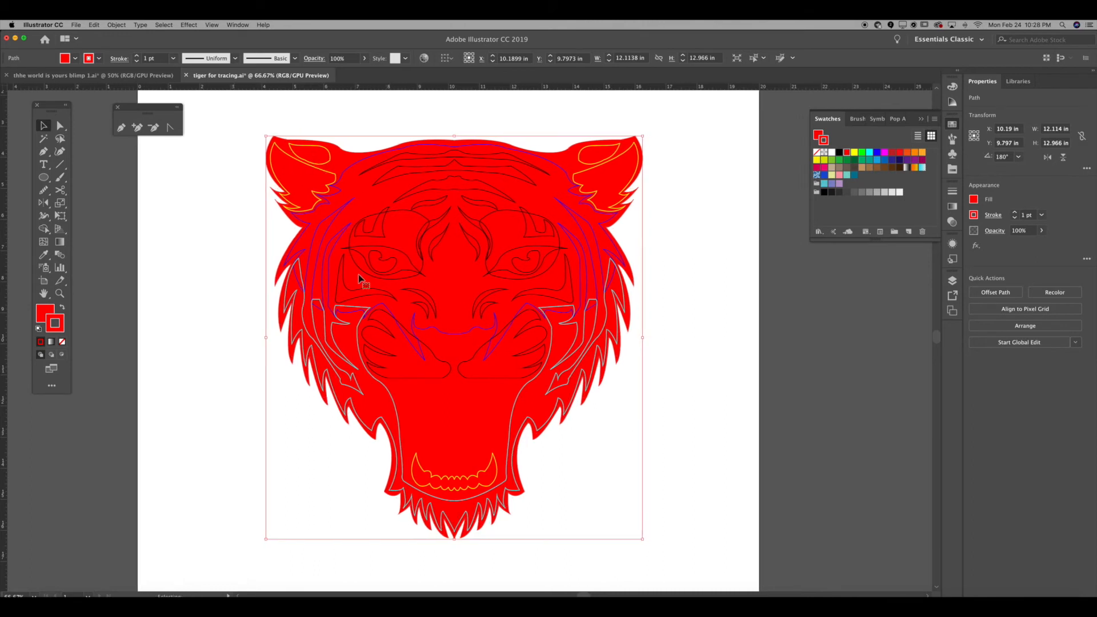
click(239, 274)
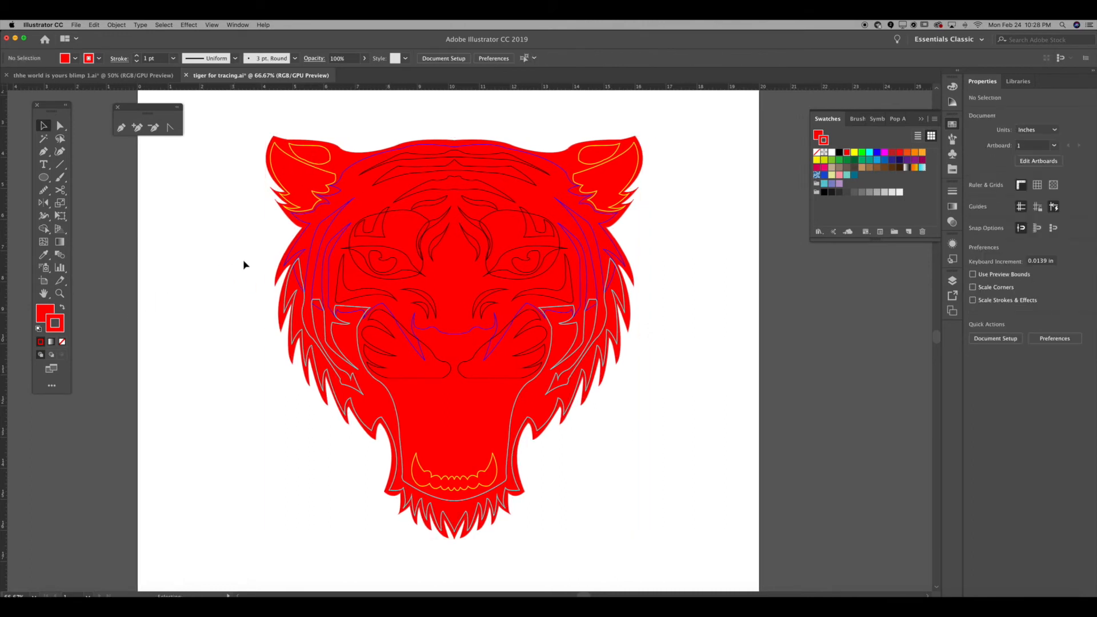
Remove the red fill from the outer head outline, keeping only its stroke, and deselect it
click(294, 223)
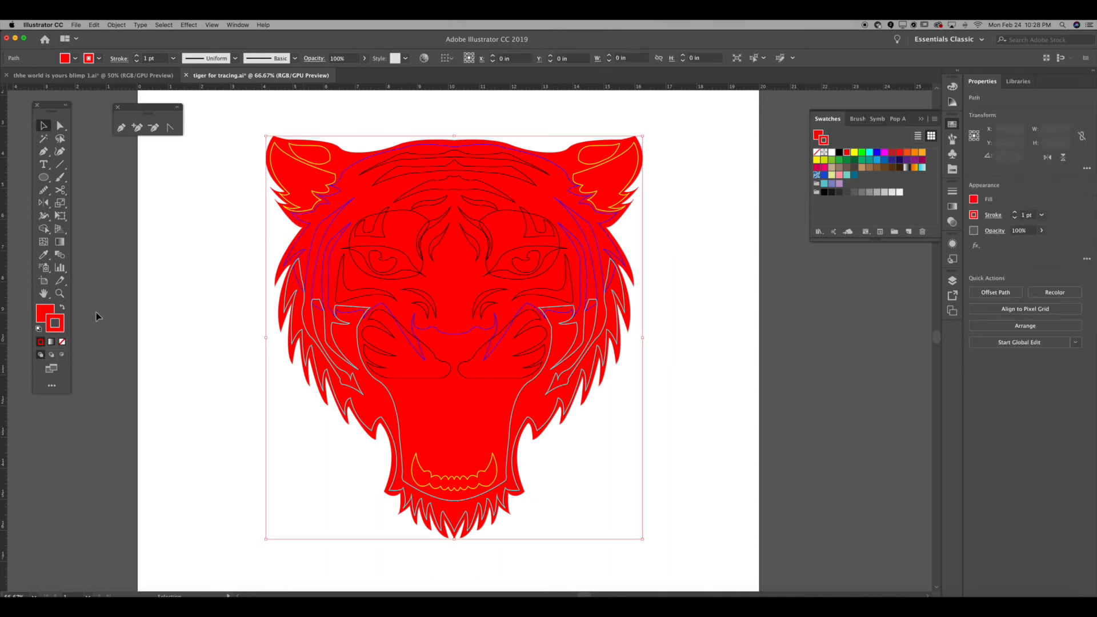
click(47, 314)
click(62, 341)
click(173, 311)
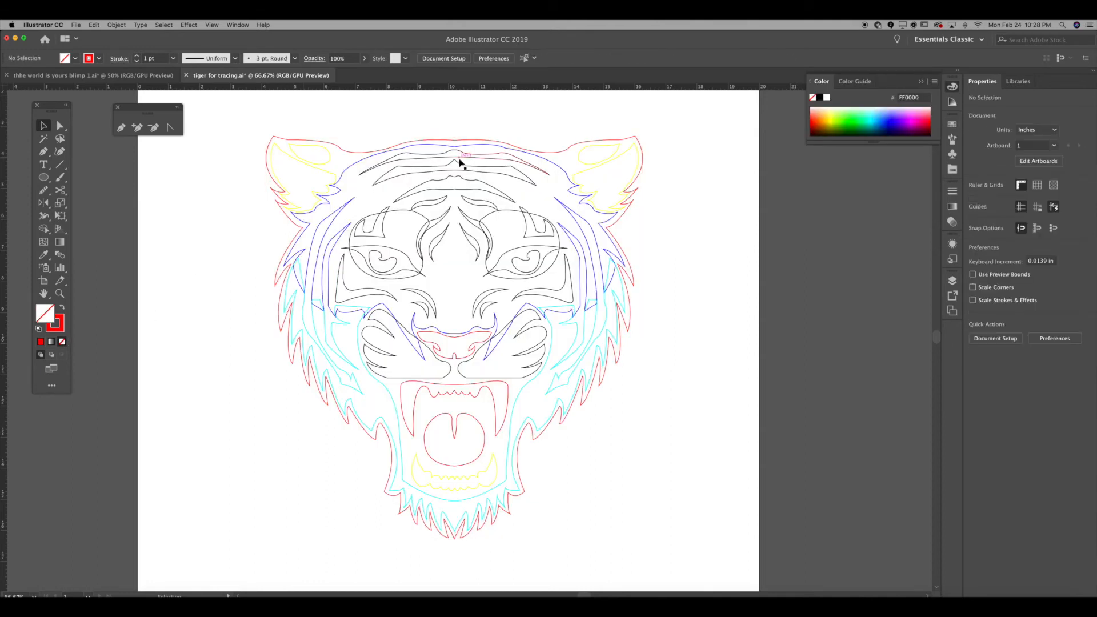
Select both halves of the blue upper face shape at the forehead centre and join them into a single path
key(super+equal)
key(super+equal)
key(super+equal)
drag(459, 158, 482, 502)
drag(484, 199, 485, 336)
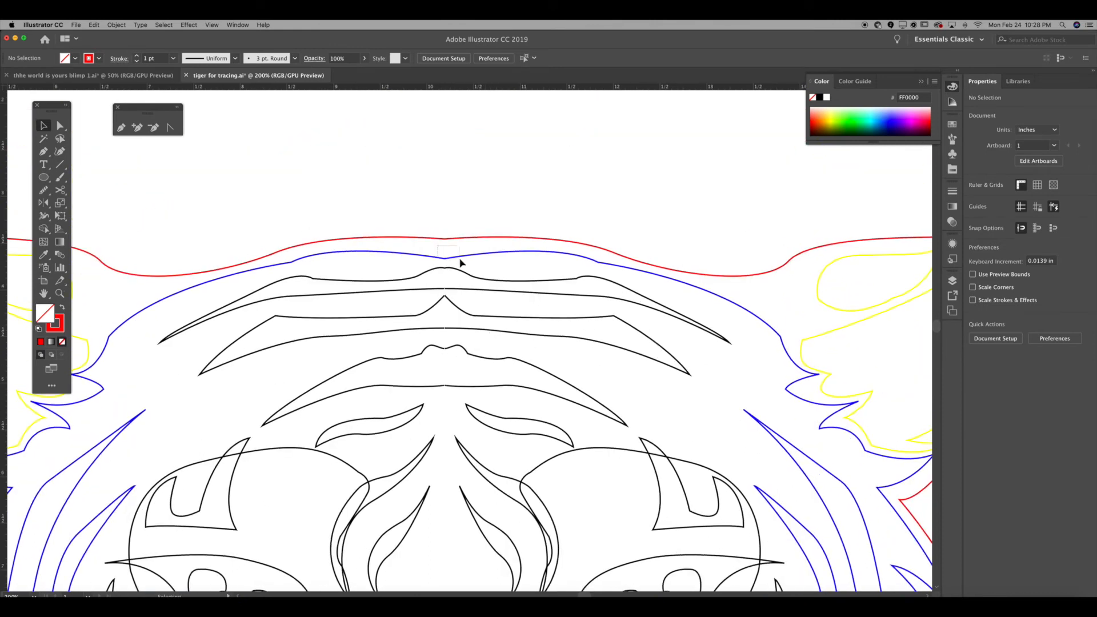
click(460, 259)
key(v)
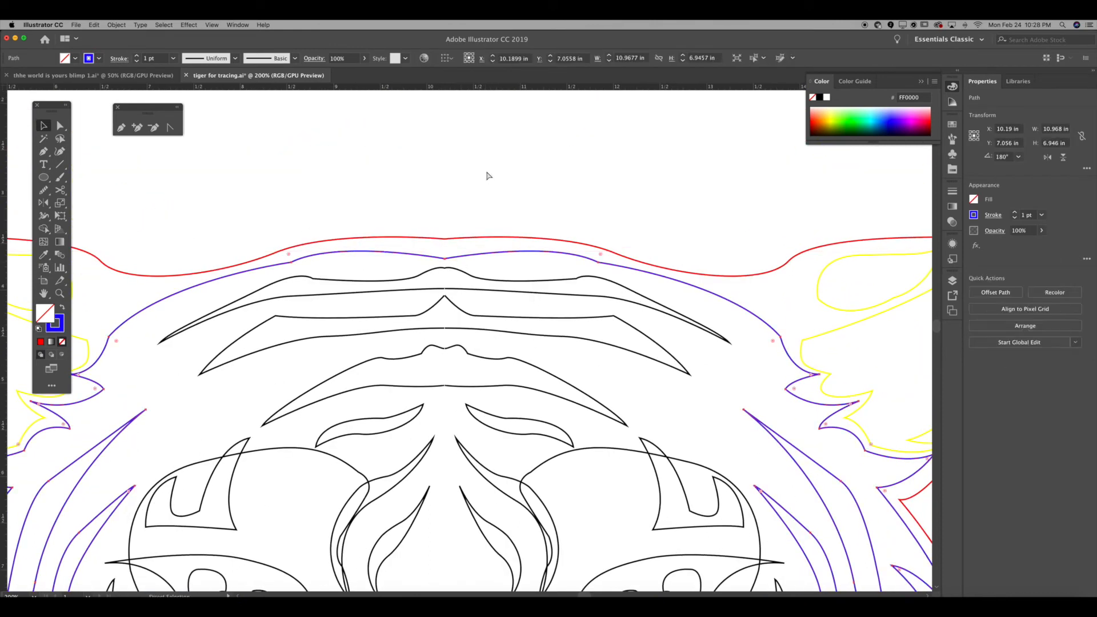
Fill the joined upper face shape with its blue stroke colour and send it to the back
drag(50, 325, 44, 313)
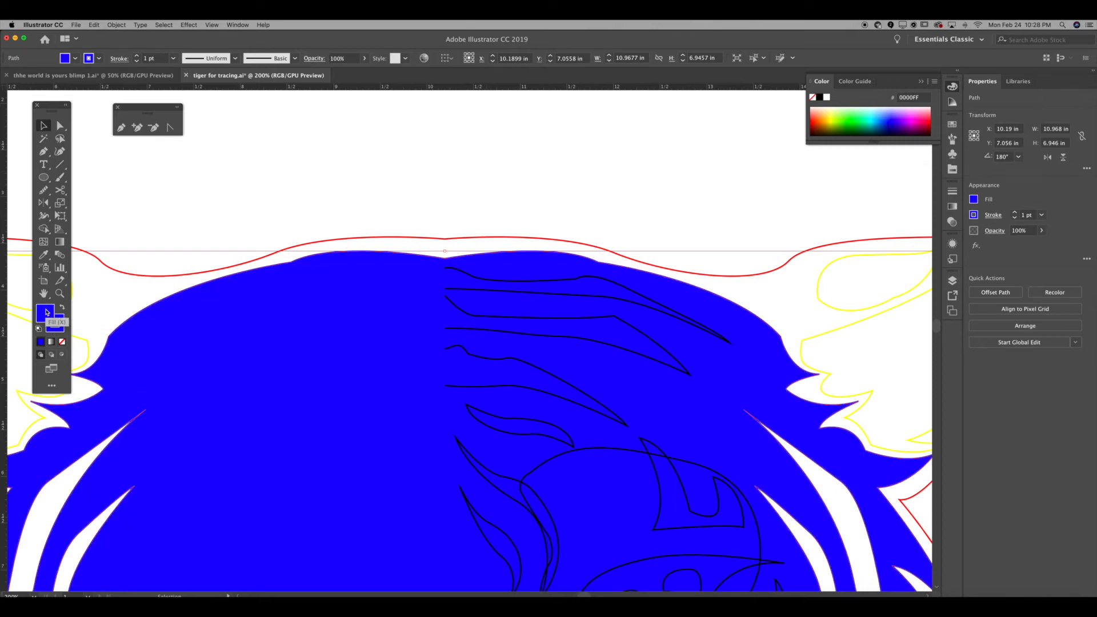
key(super+0)
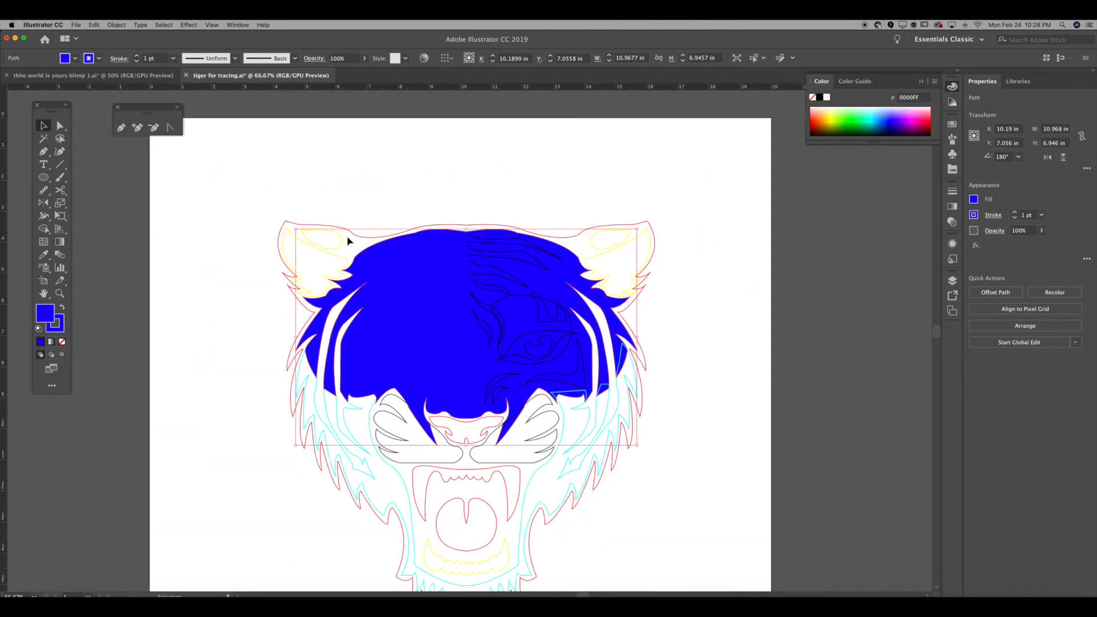
click(363, 201)
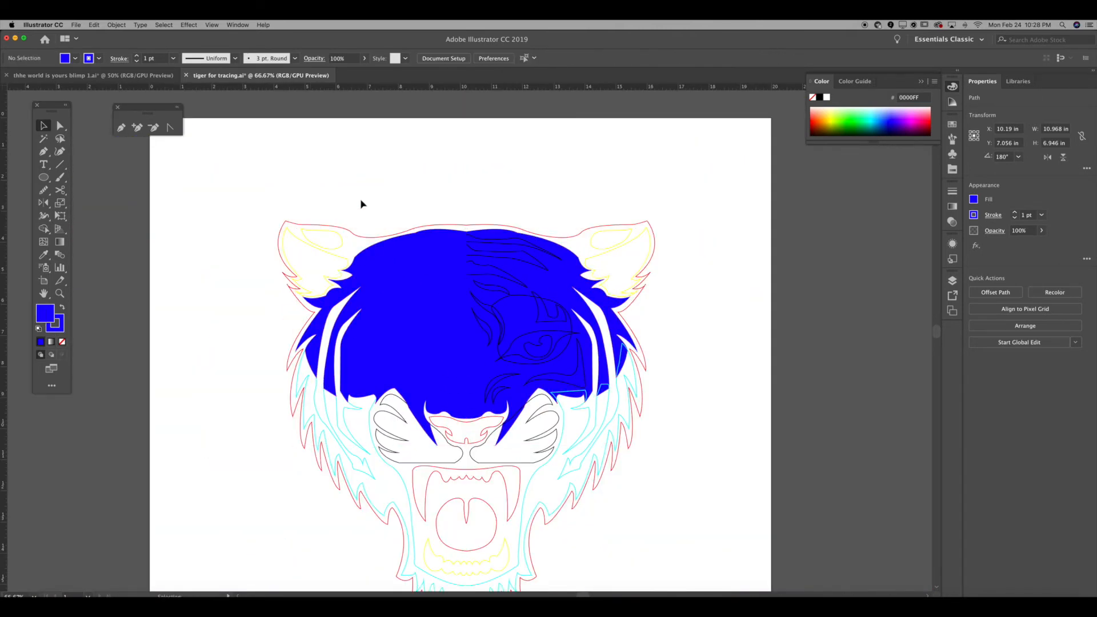
click(395, 254)
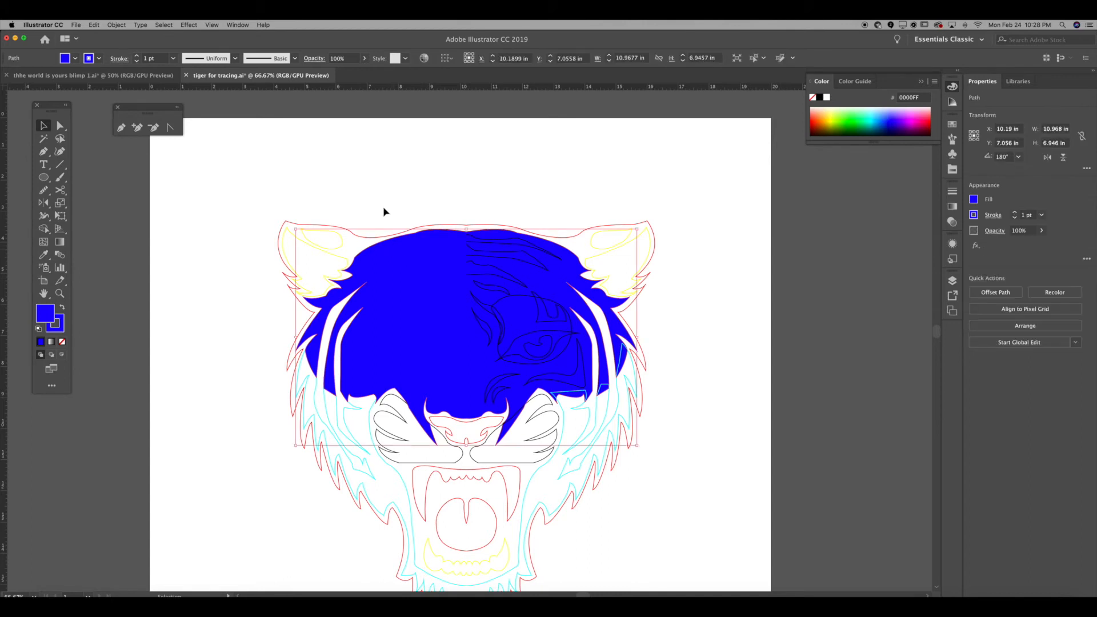
key(super+shift+[)
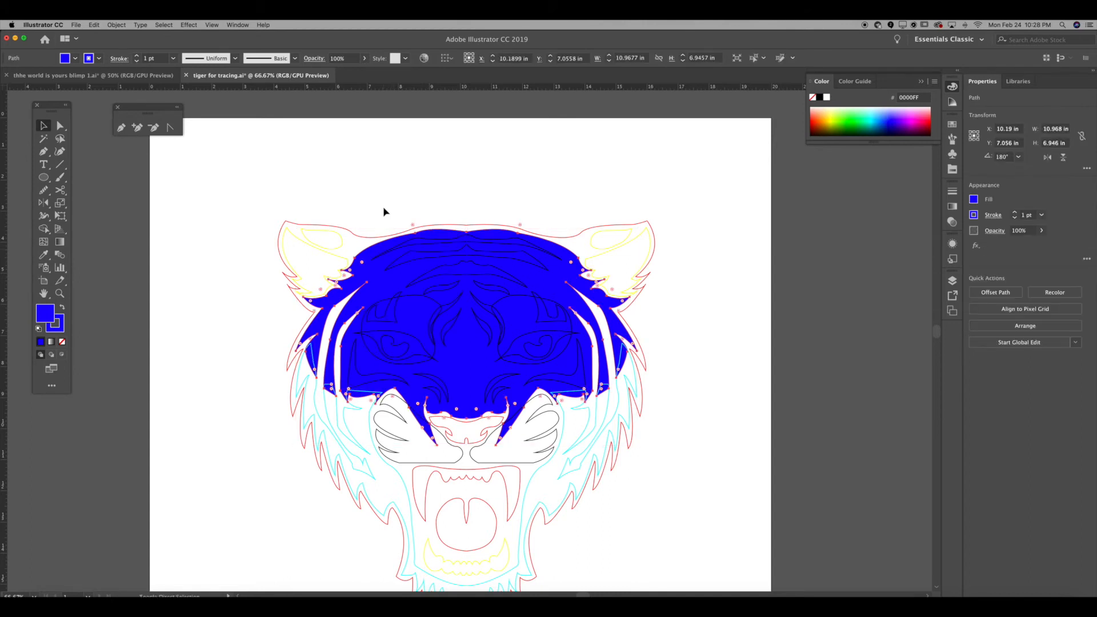
Try filling the red outer head outline with red, and undo that along with sending the blue shape to the back
click(369, 236)
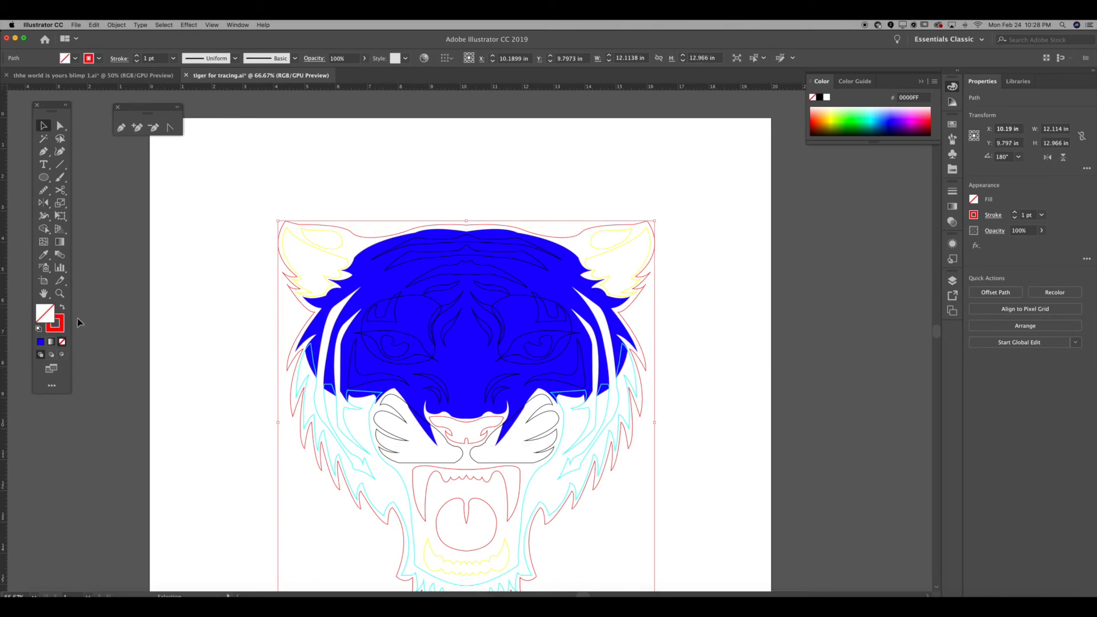
drag(56, 318, 46, 313)
click(193, 291)
key(super+z)
key(super+z)
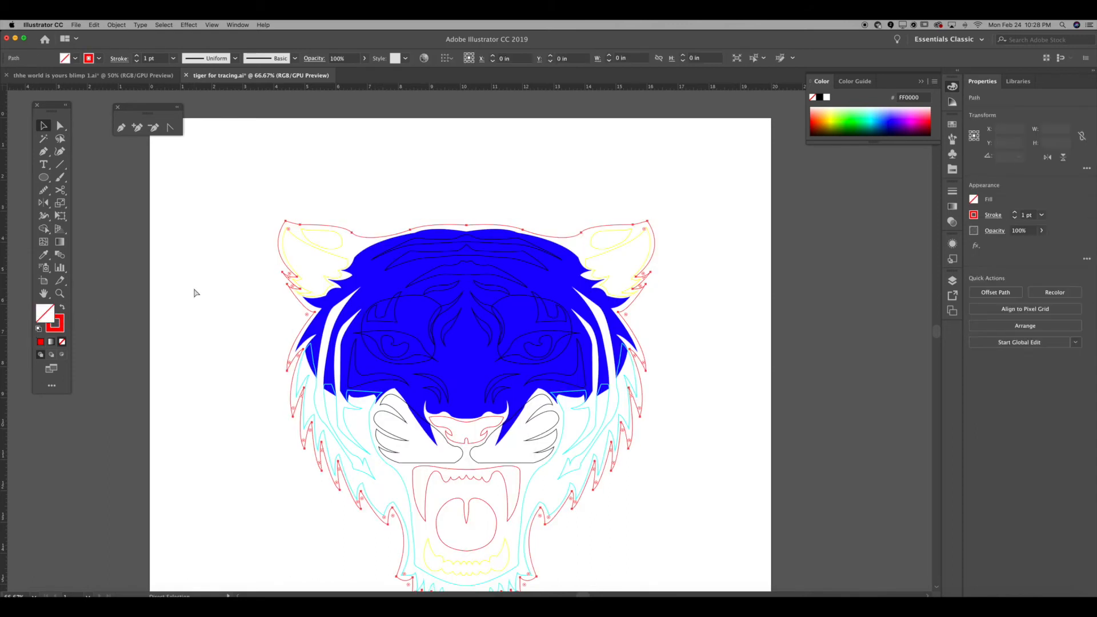
click(206, 270)
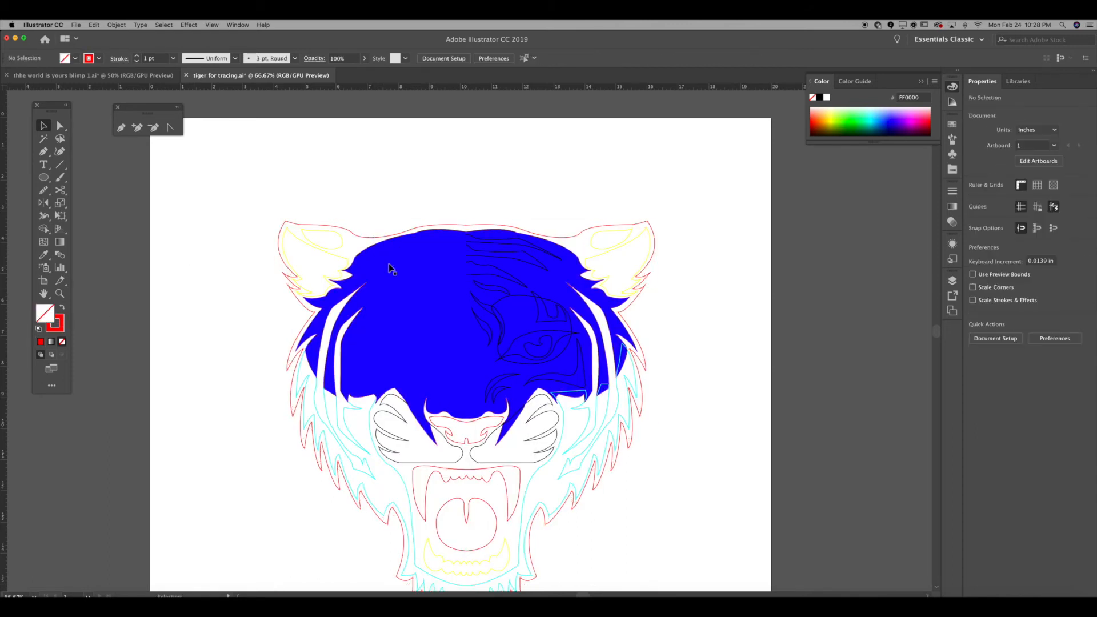
Try sending the blue shape and red outline to the back together and filling the outline with red, and undo both changes
click(372, 245)
shift+click(373, 234)
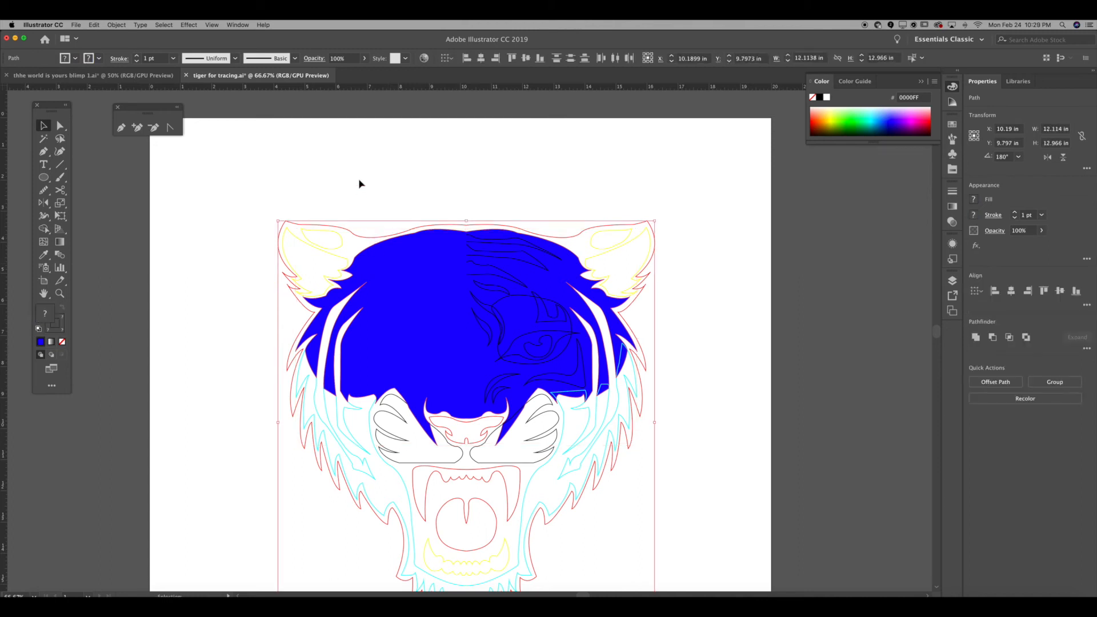
key(super)
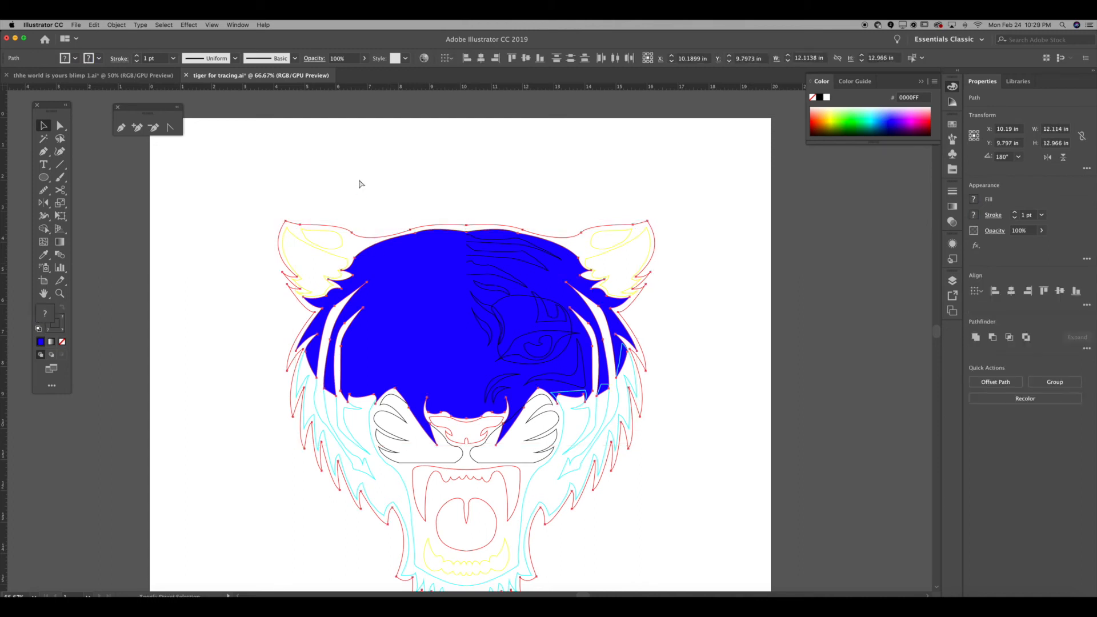
key(super+shift+bracketleft)
click(358, 178)
click(358, 235)
drag(53, 315, 45, 313)
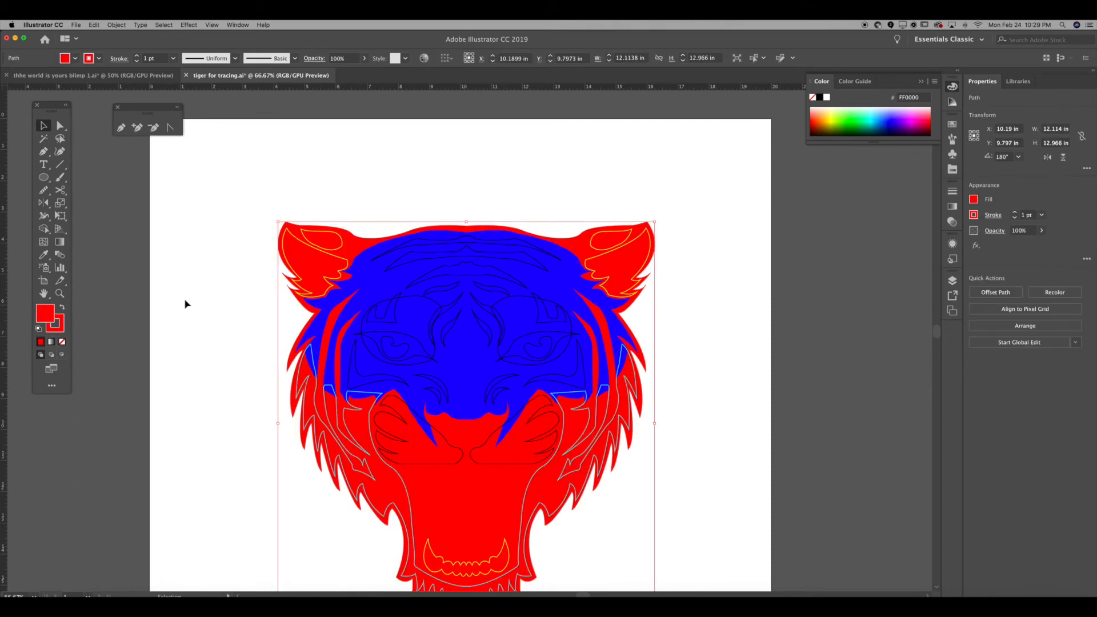
key(super+z)
Select the blue upper face shape together with the red outer head outline and send both to the back
click(395, 194)
click(419, 249)
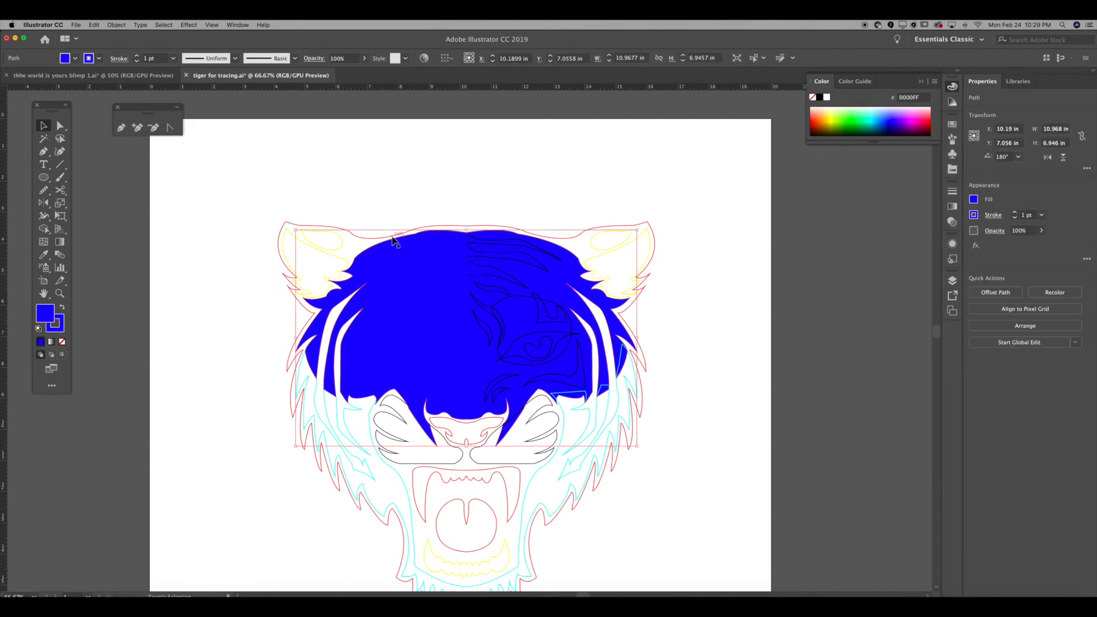
shift+click(392, 237)
key(super+shift+bracketleft)
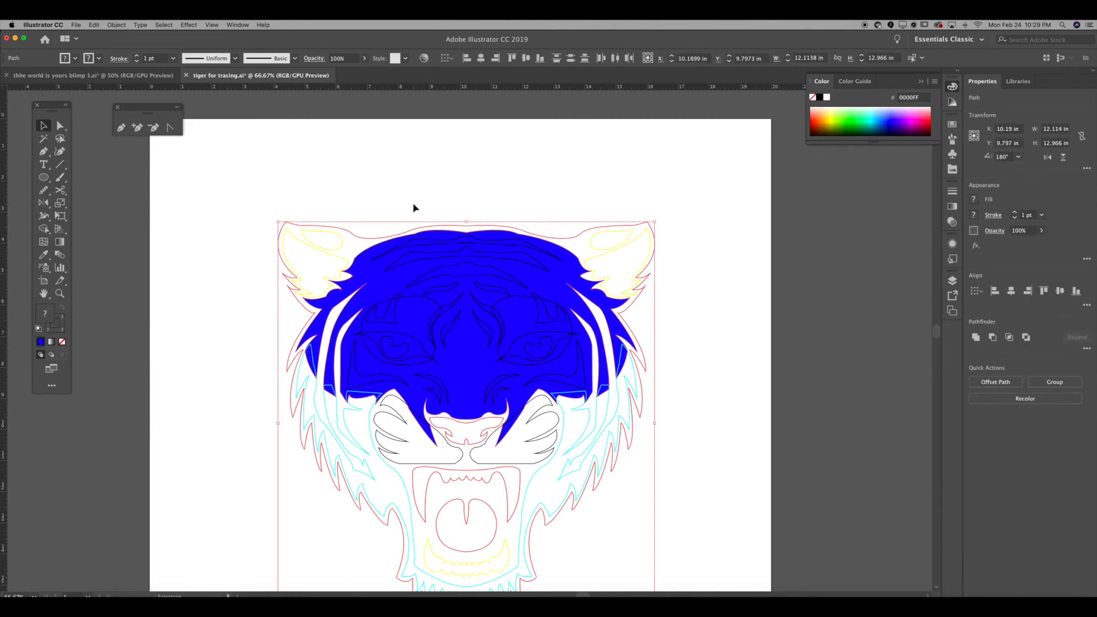
Remove the fill from the blue upper face shape and deselect it
click(413, 208)
click(466, 372)
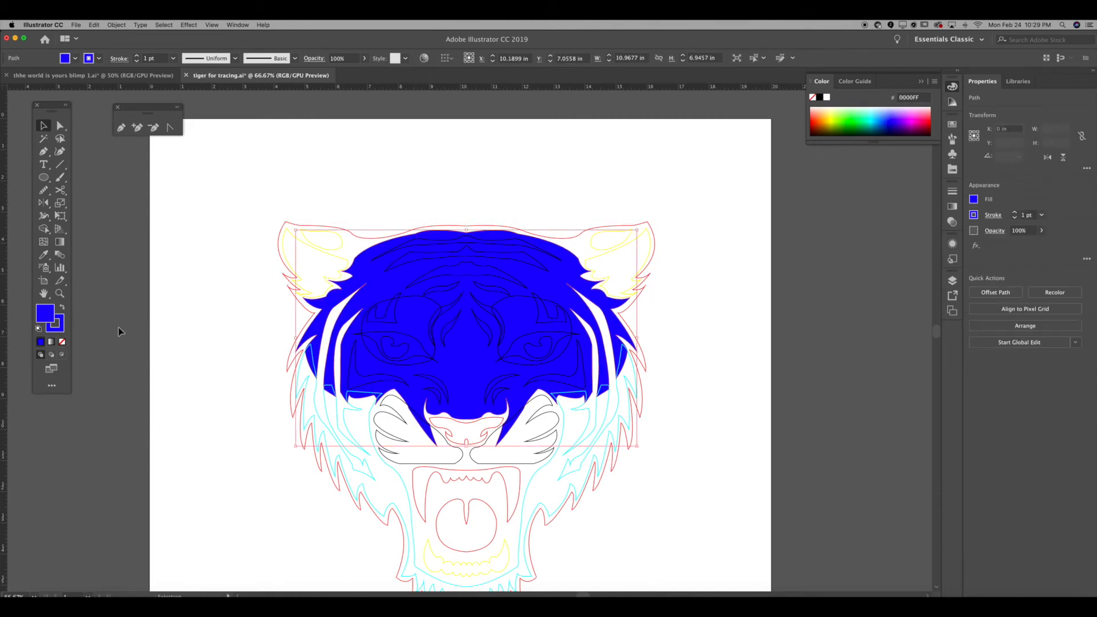
click(63, 342)
click(432, 201)
Select both halves of the topmost black forehead stripe and join them into a single path
key(super+equal)
key(super+equal)
key(super+equal)
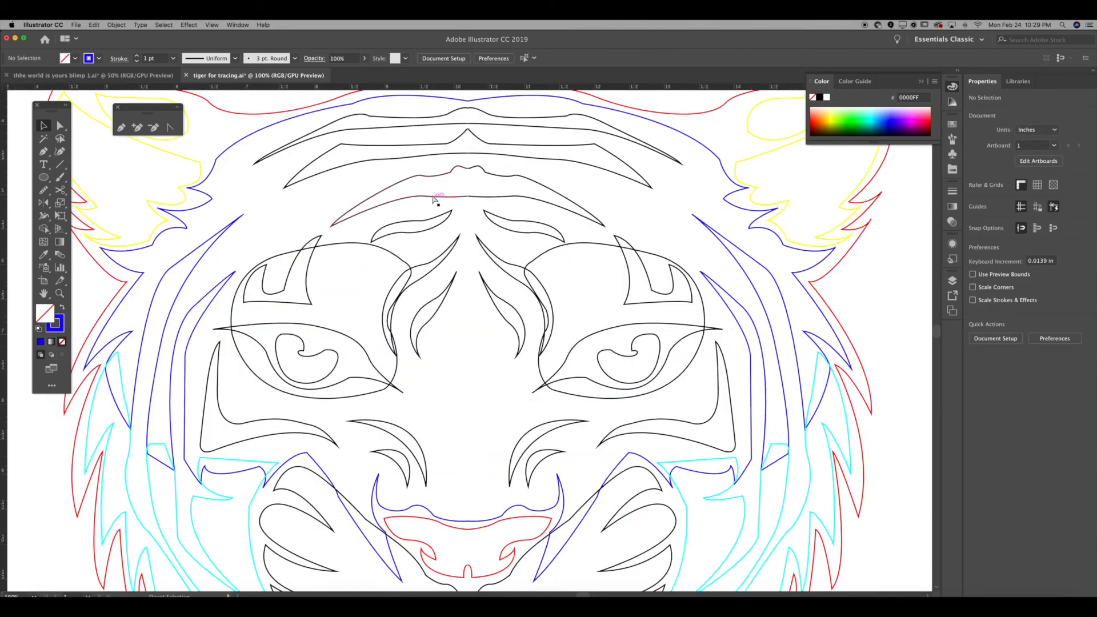
drag(473, 201, 473, 285)
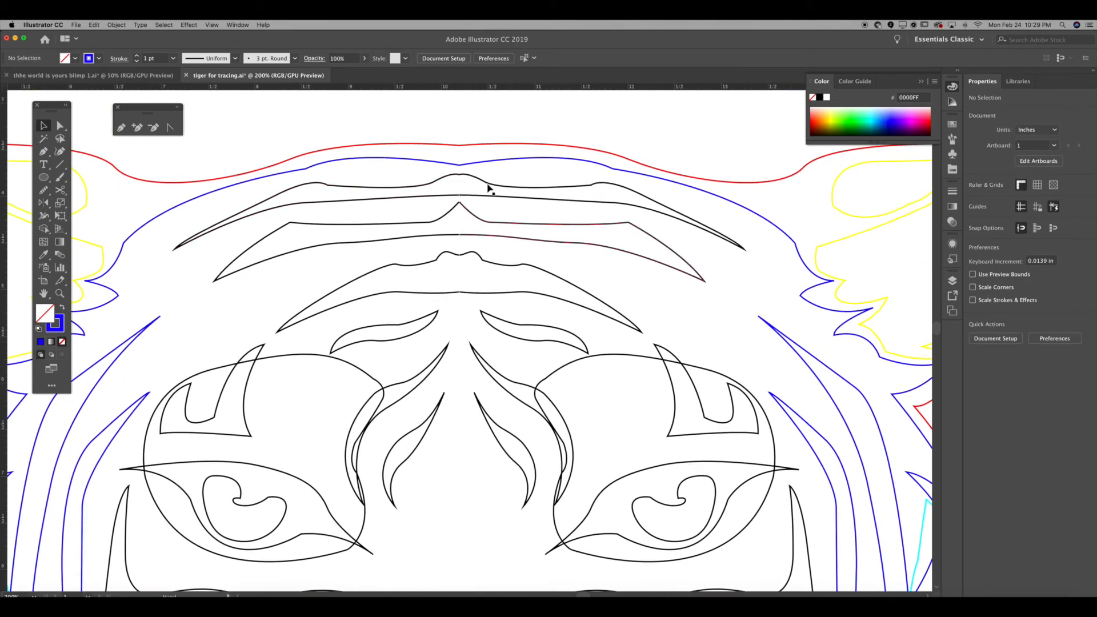
drag(454, 190, 436, 203)
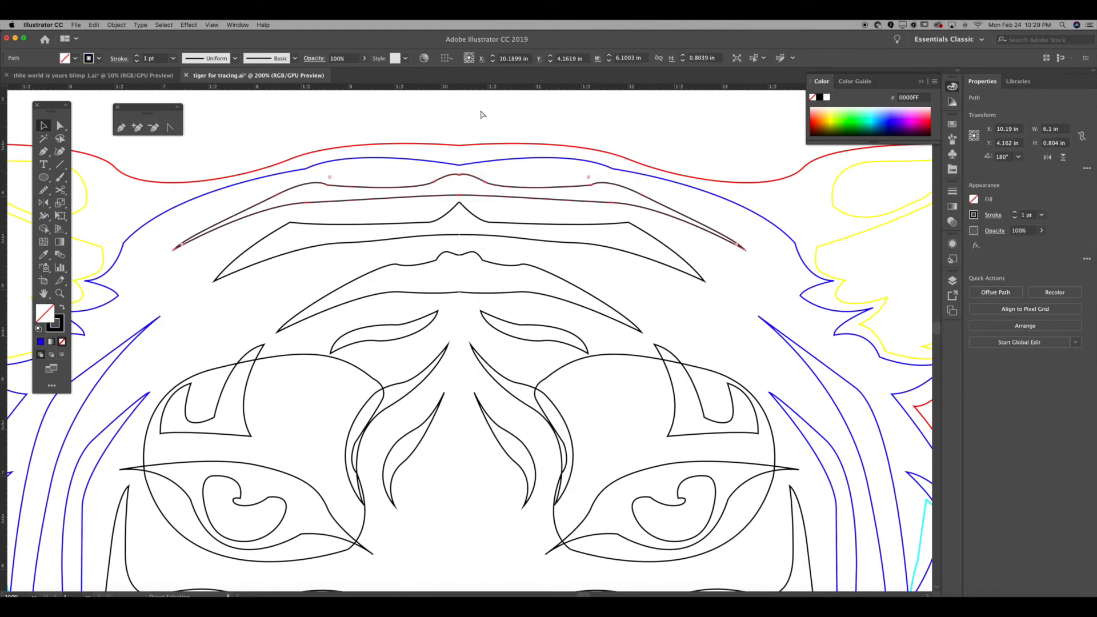
Join the matching halves of the second and third black forehead stripes into single paths and deselect them
drag(432, 242, 419, 230)
drag(417, 192, 469, 226)
key(v)
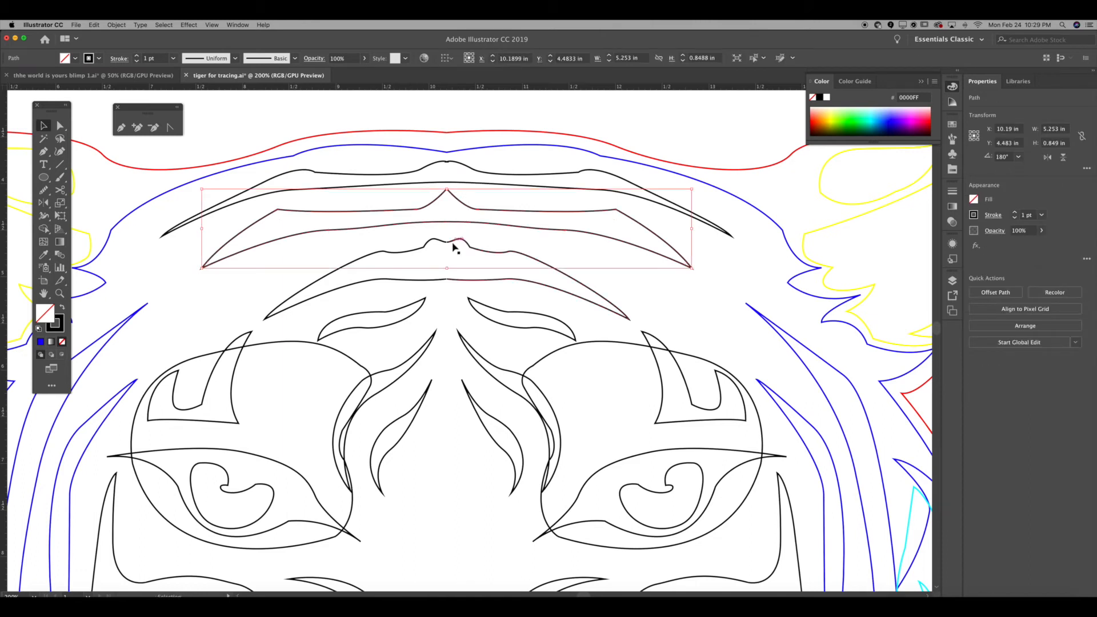
click(448, 249)
drag(474, 261, 485, 270)
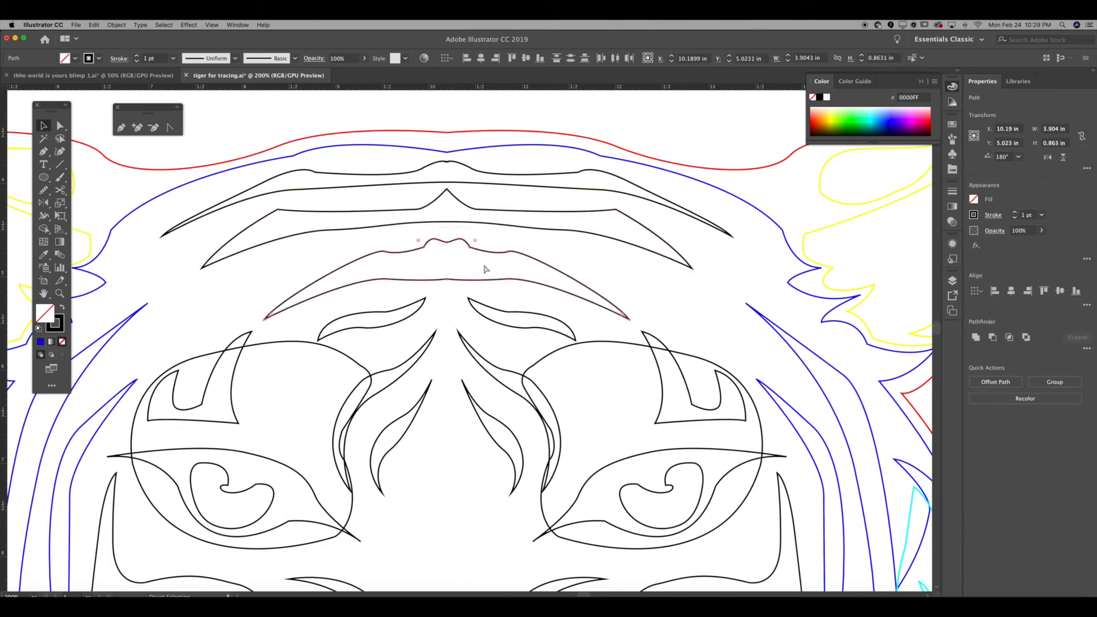
click(454, 350)
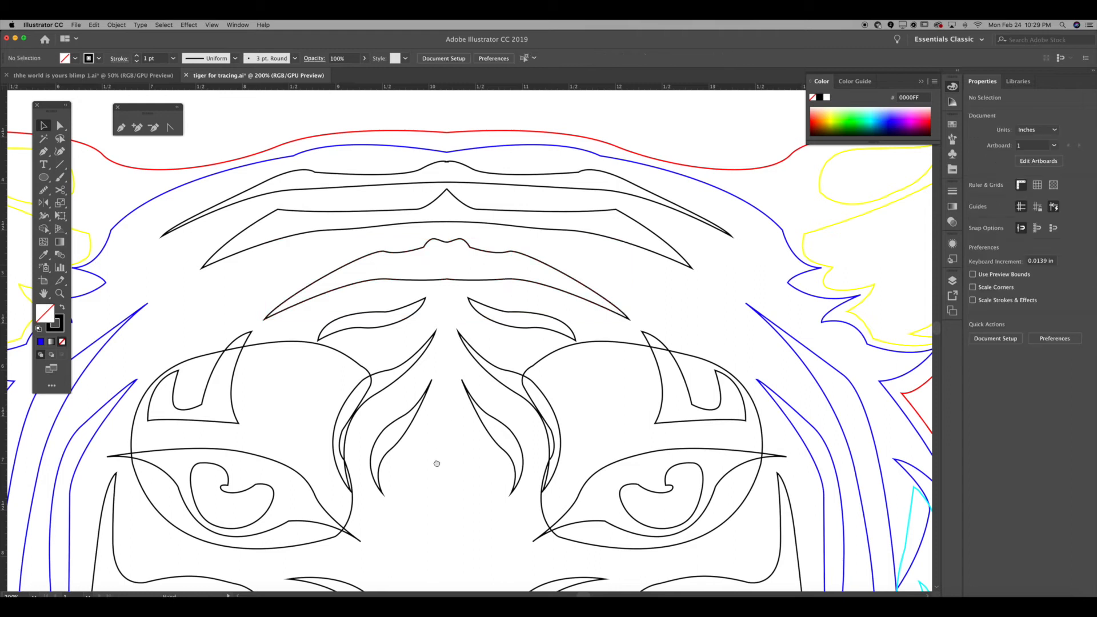
Delete the duplicate anchor point at the bottom centre tip of the red outer head outline
scroll(490, 164, down, 10)
scroll(515, 185, down, 5)
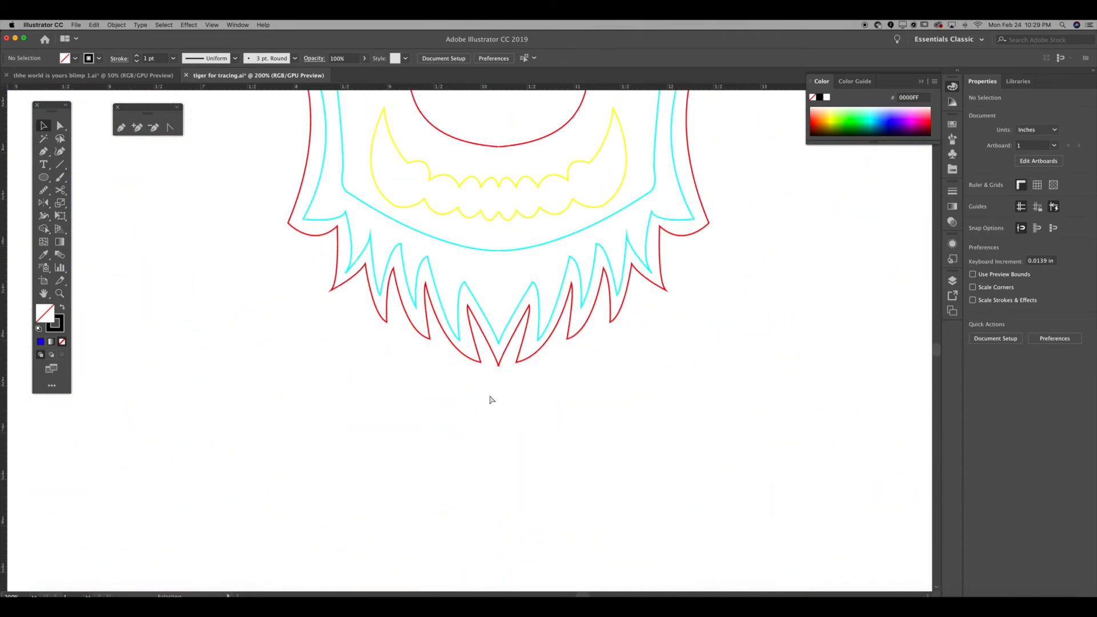
key(super+equal)
key(super+equal)
key(super+equal)
key(super+equal)
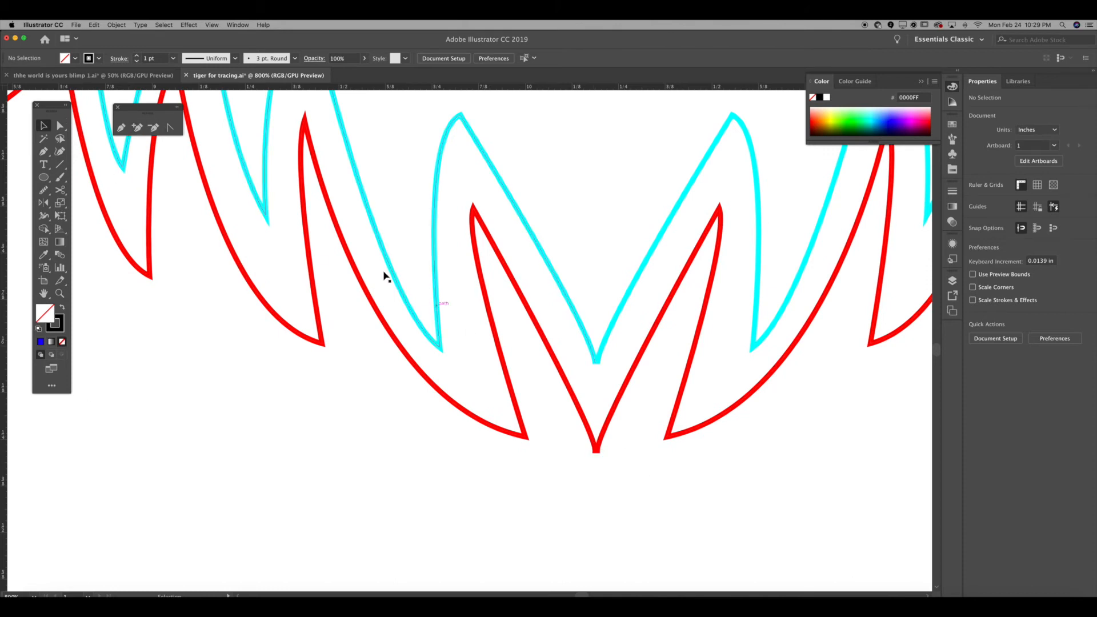
click(60, 125)
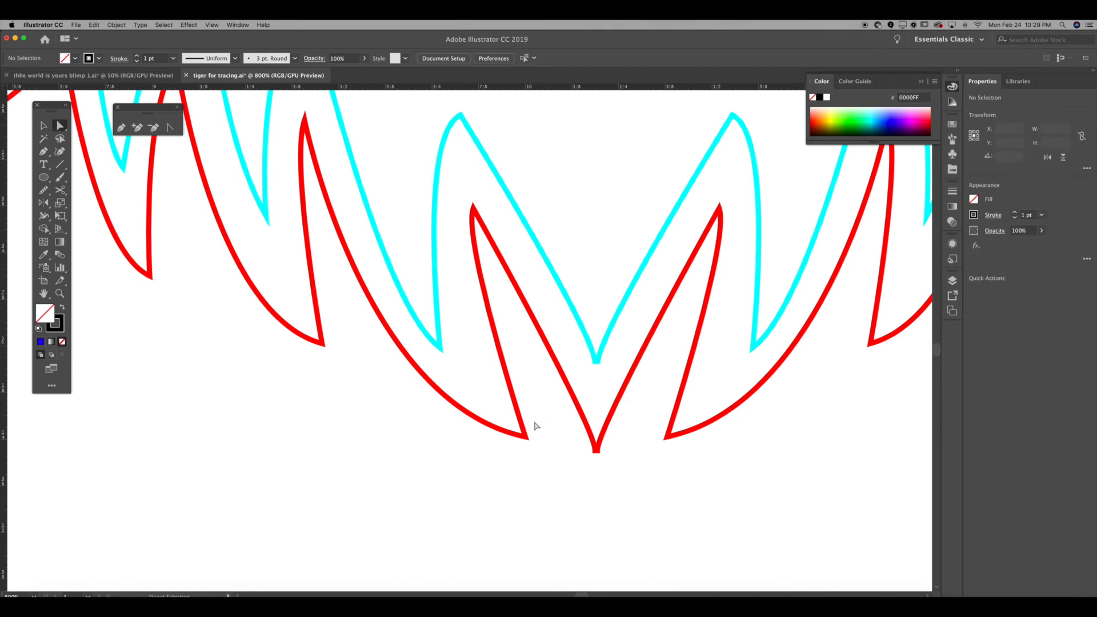
click(600, 457)
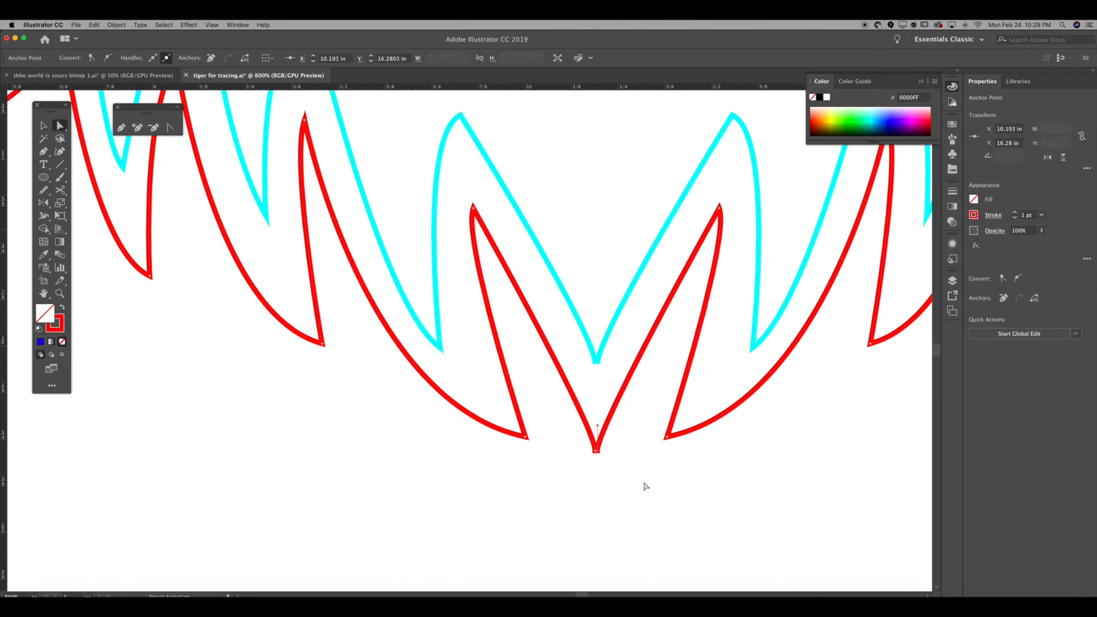
key(super+equal)
key(super+equal)
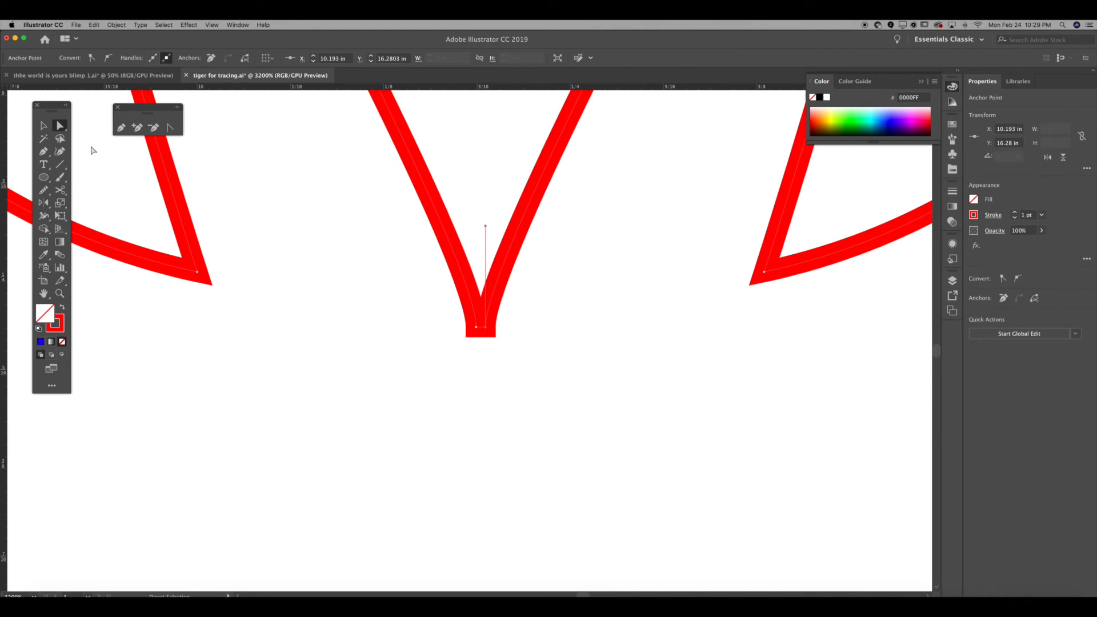
click(152, 128)
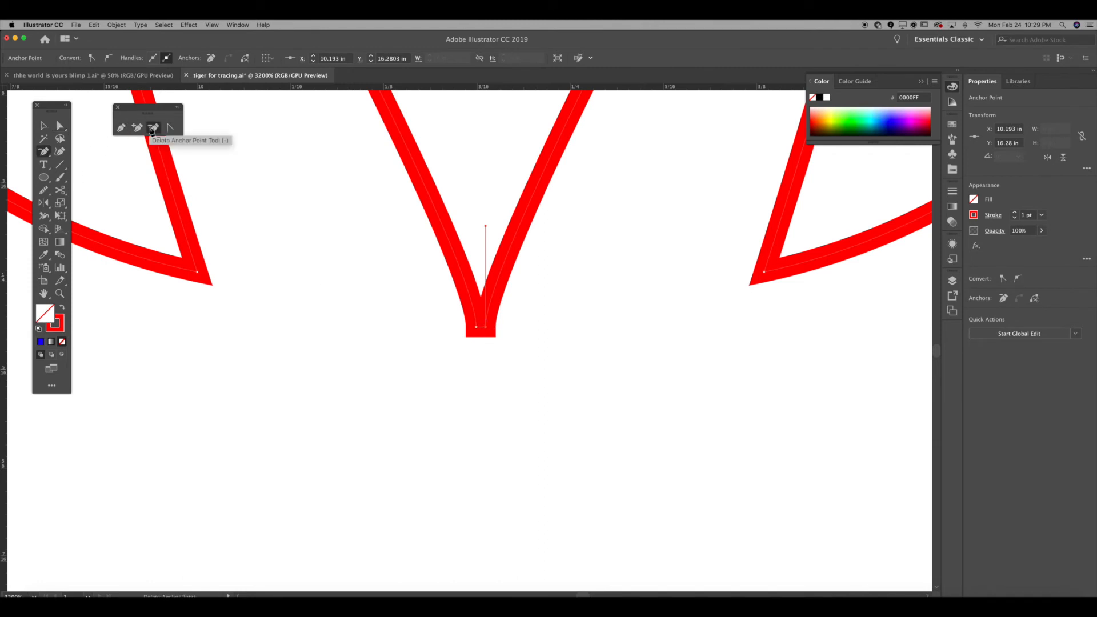
click(485, 327)
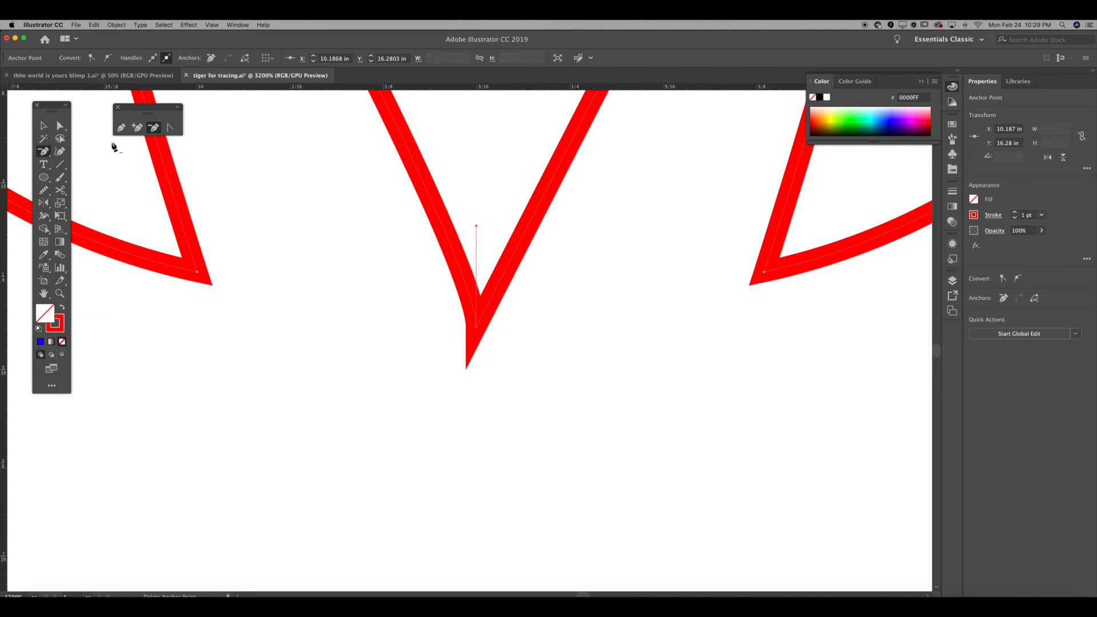
Convert the remaining anchor of the red bottom tip to a corner point and move it to about X 10.19 in, Y 16.247 in
click(170, 128)
click(475, 327)
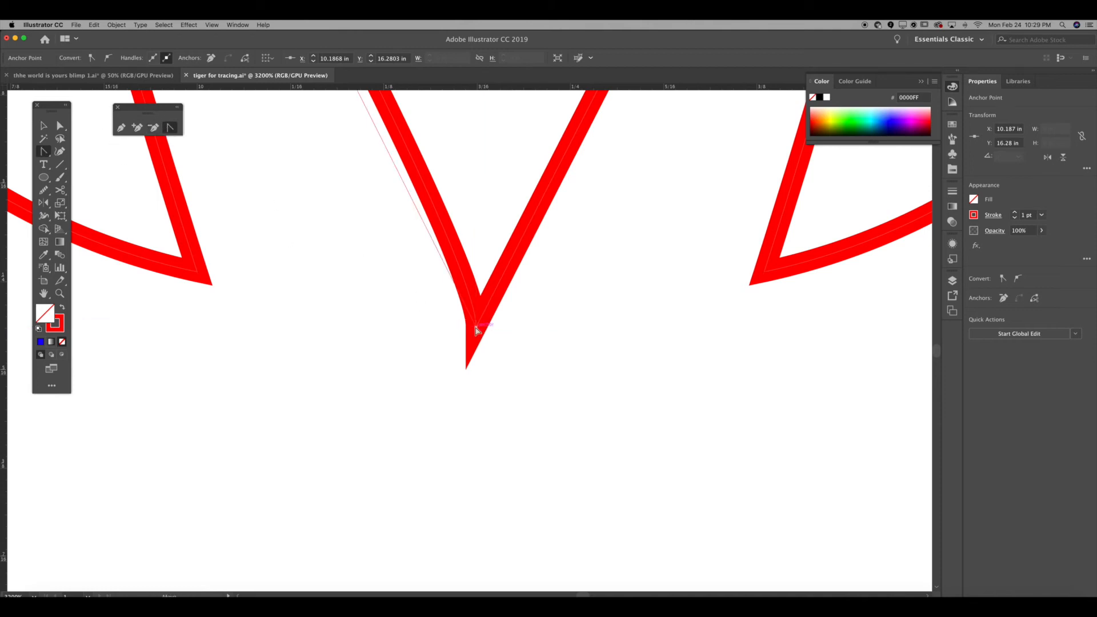
drag(477, 330, 484, 283)
Join the cyan jaw halves at their bottom centre tip and delete the extra anchor point there
scroll(557, 287, up, 8)
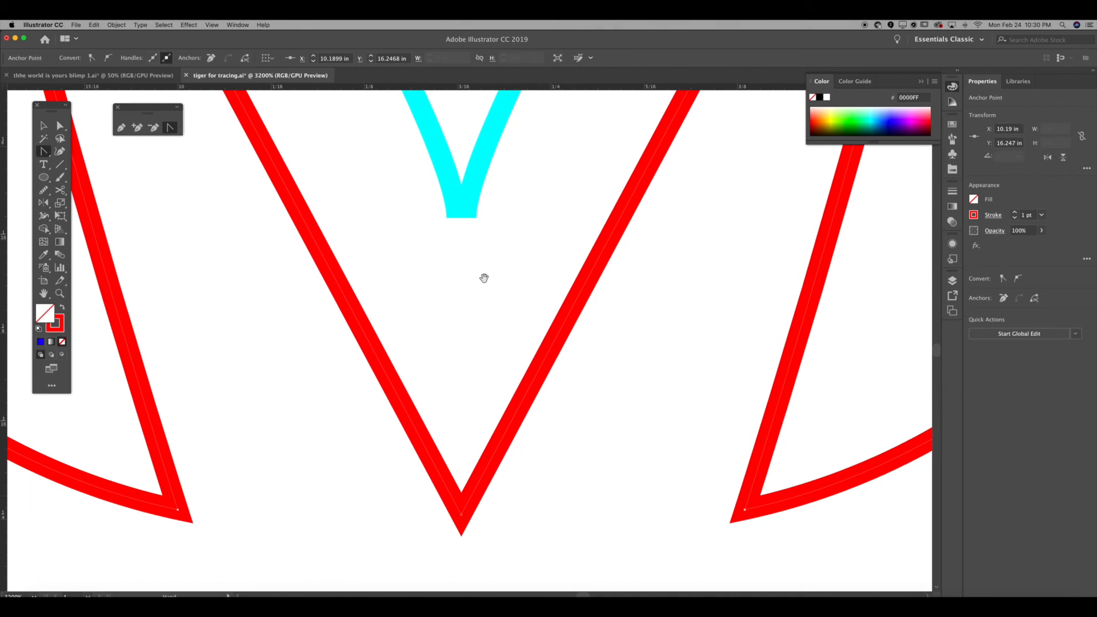
scroll(465, 297, up, 4)
key(a)
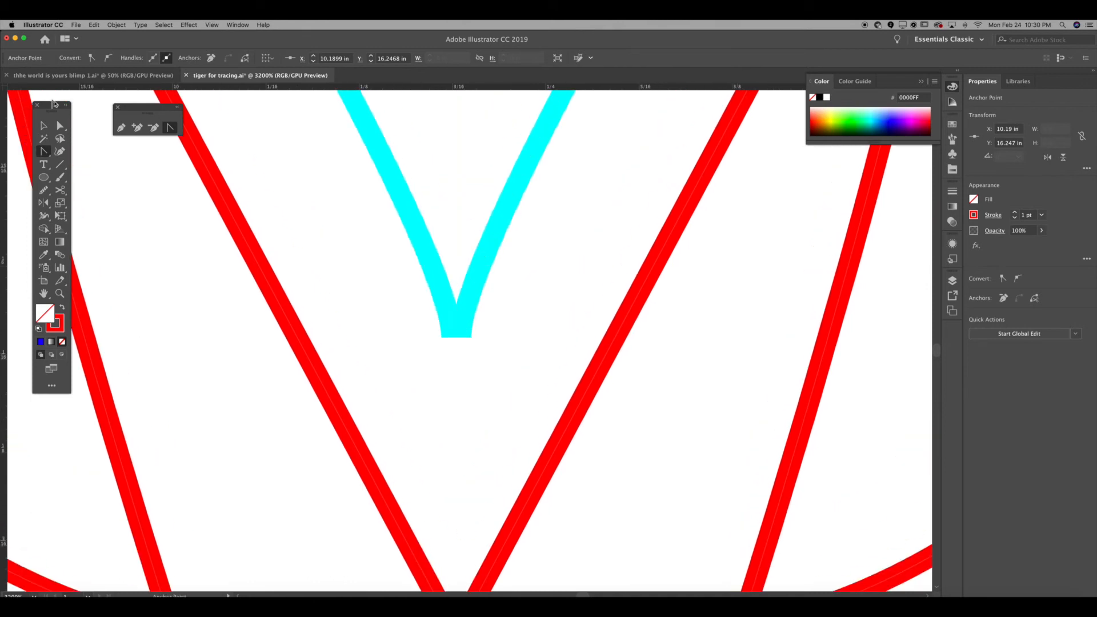
click(463, 334)
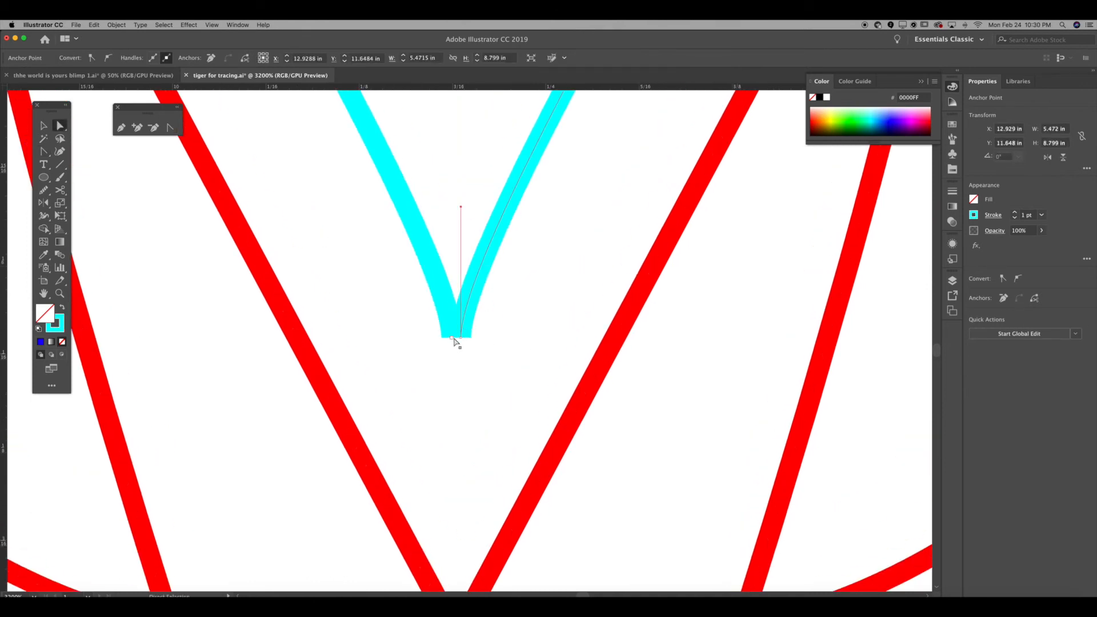
click(451, 338)
shift+click(464, 338)
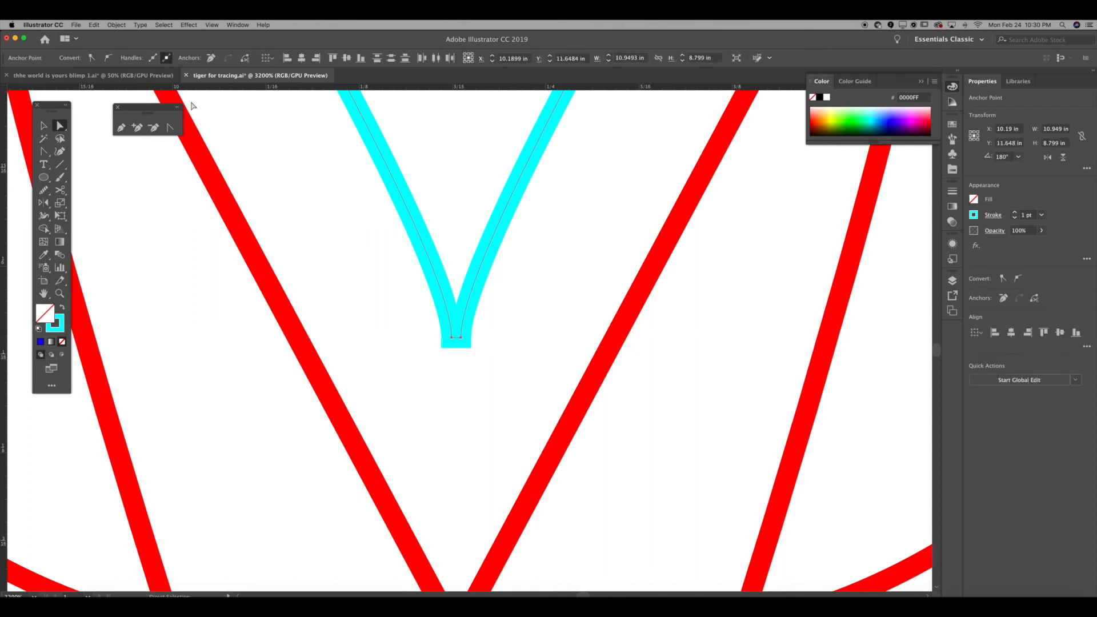
click(154, 129)
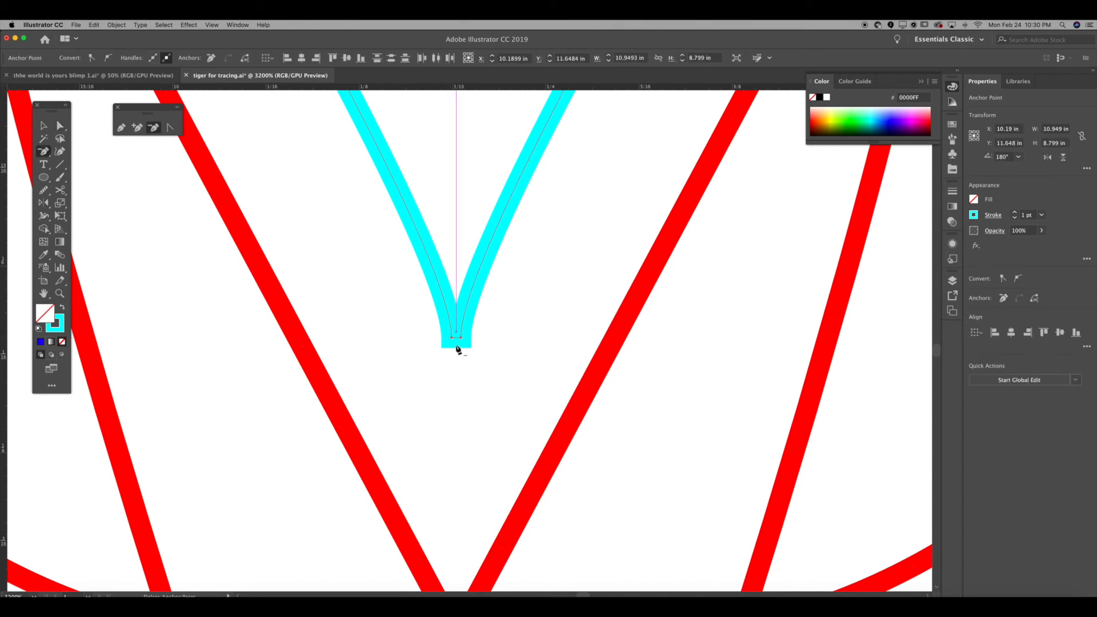
click(462, 339)
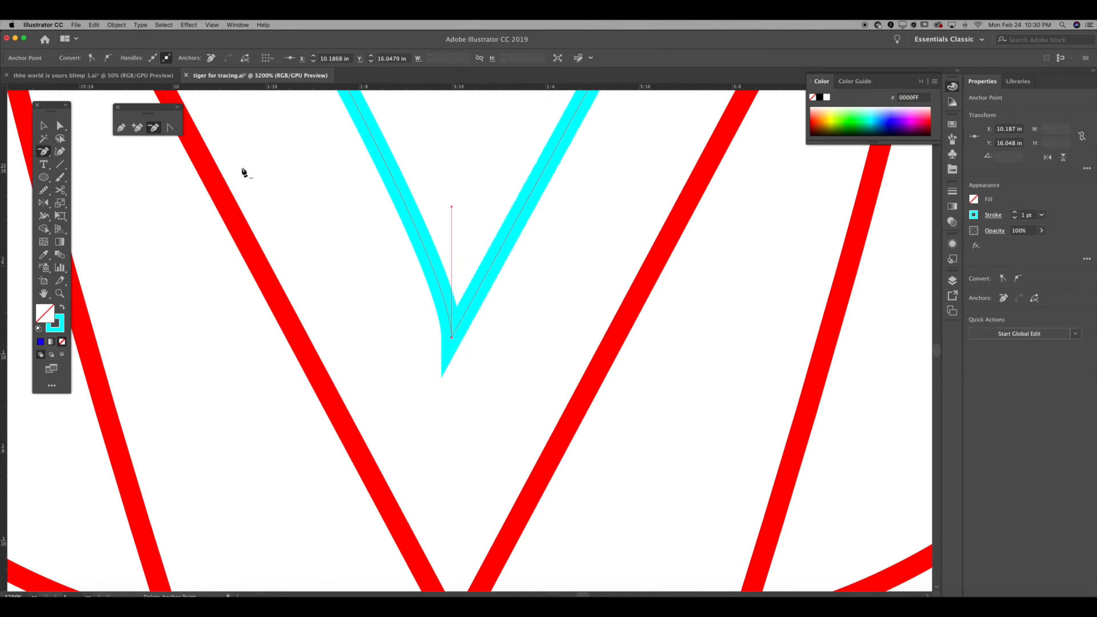
Convert the remaining anchor of the cyan bottom tip to a corner point and centre it at about X 10.19 in, Y 16.05 in
click(170, 128)
click(452, 339)
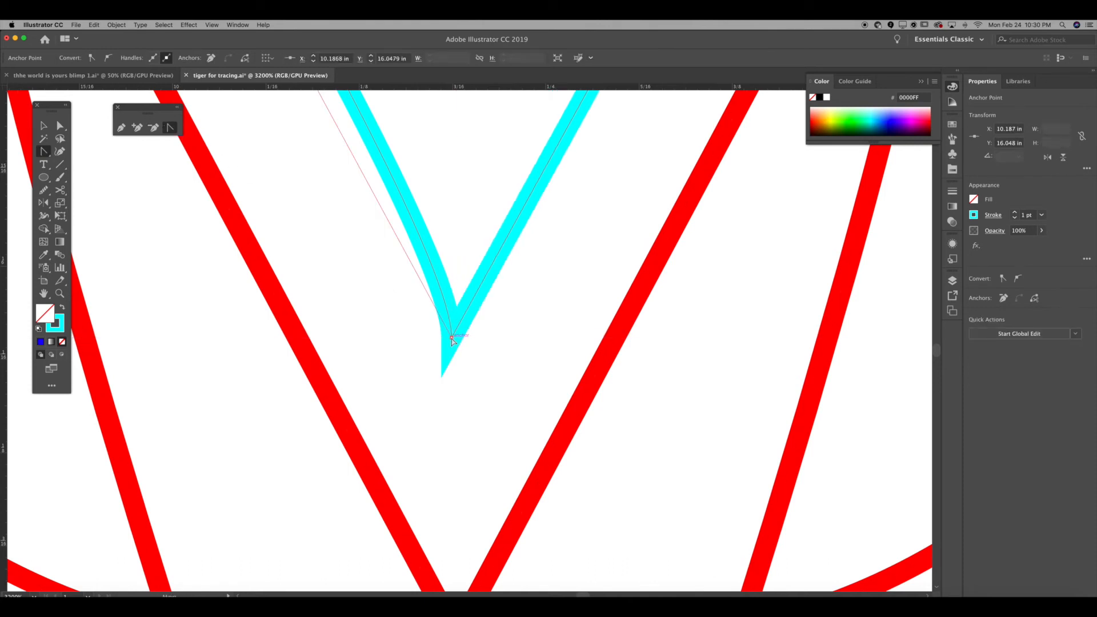
drag(452, 339, 456, 342)
Close the cyan jaw shape by joining its curve at the centre below the yellow teeth, and deselect it
drag(474, 261, 482, 422)
key(super+minus)
key(super+minus)
key(super+minus)
key(super+minus)
key(super+minus)
drag(514, 100, 513, 350)
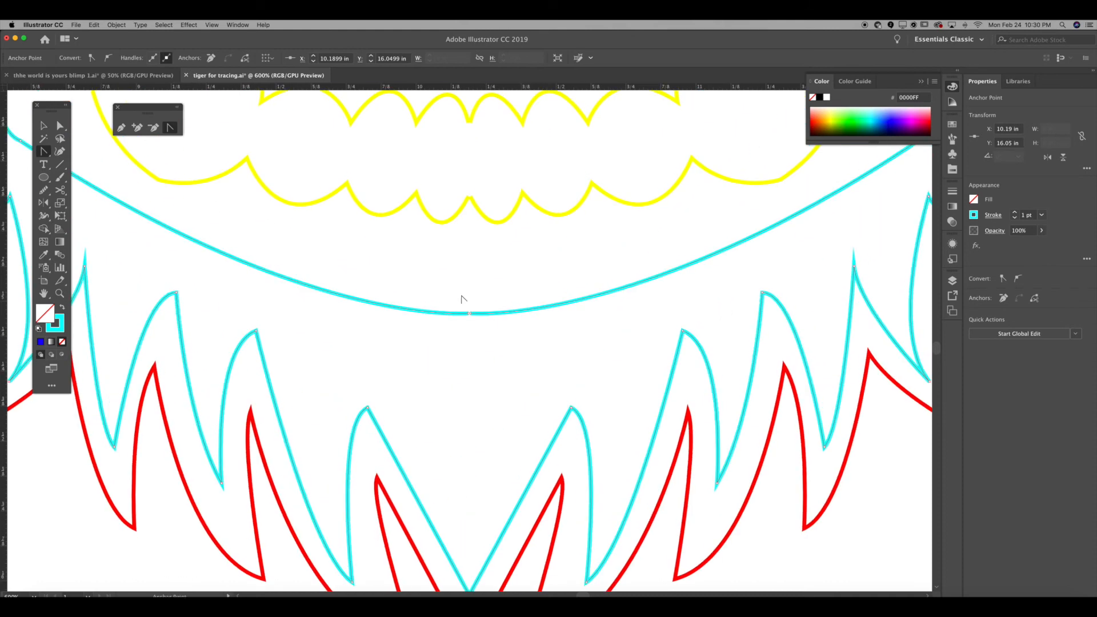
key(v)
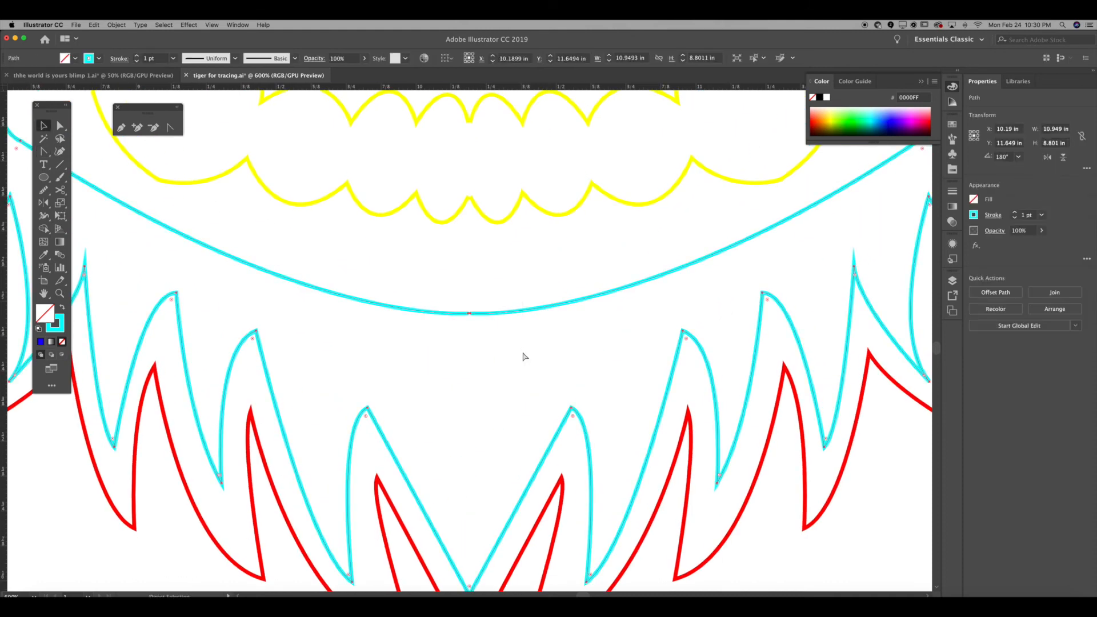
click(521, 357)
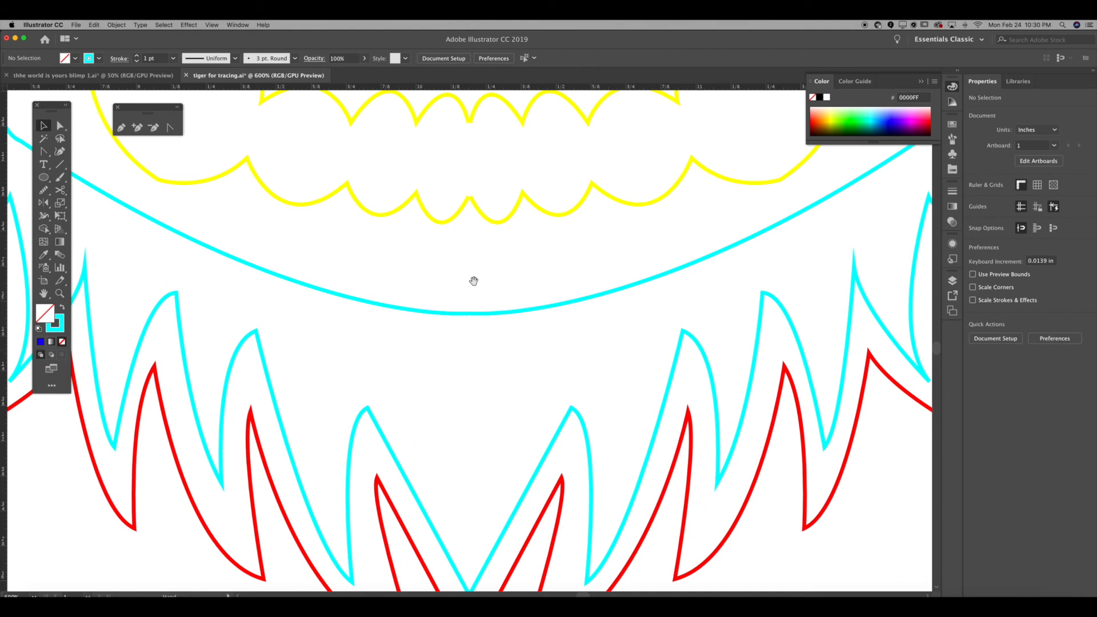
Select both halves of the yellow lower teeth shape, join them into a single path and deselect it
scroll(472, 282, up, 5)
drag(453, 249, 507, 436)
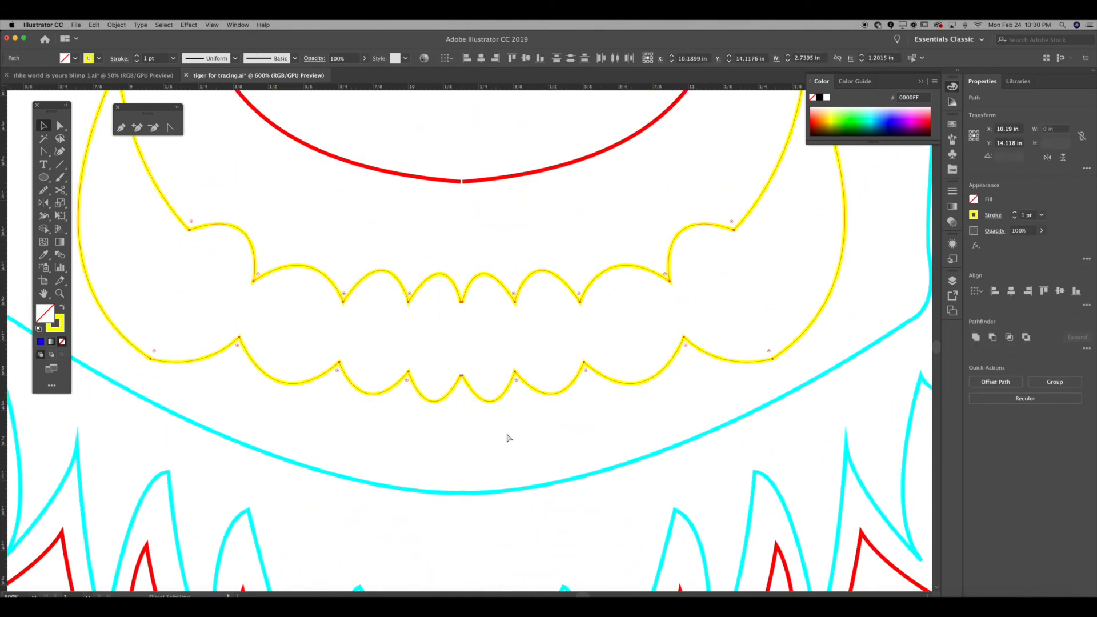
click(451, 215)
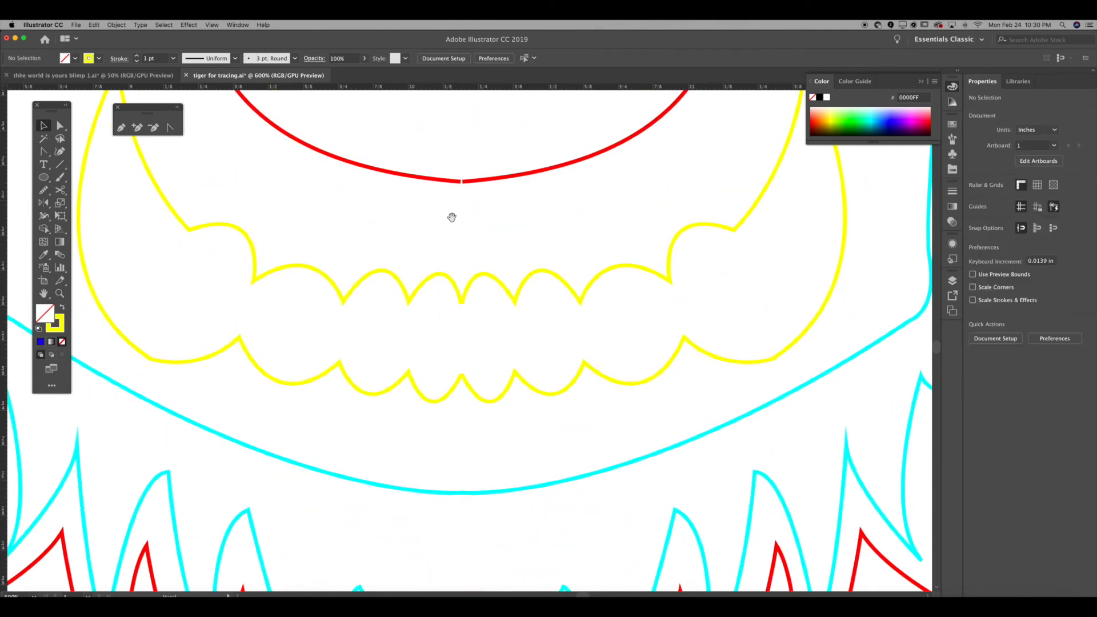
Join the two halves of the red tongue and the two halves of the red upper mouth shape into closed paths
scroll(453, 324, up, 5)
drag(453, 324, 512, 430)
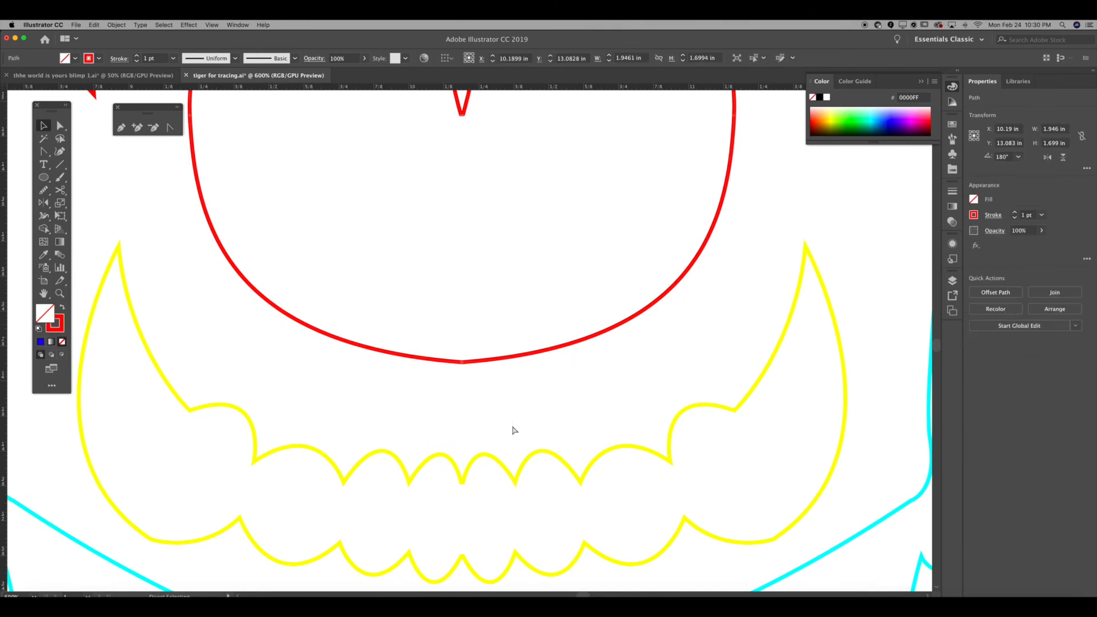
scroll(492, 307, up, 10)
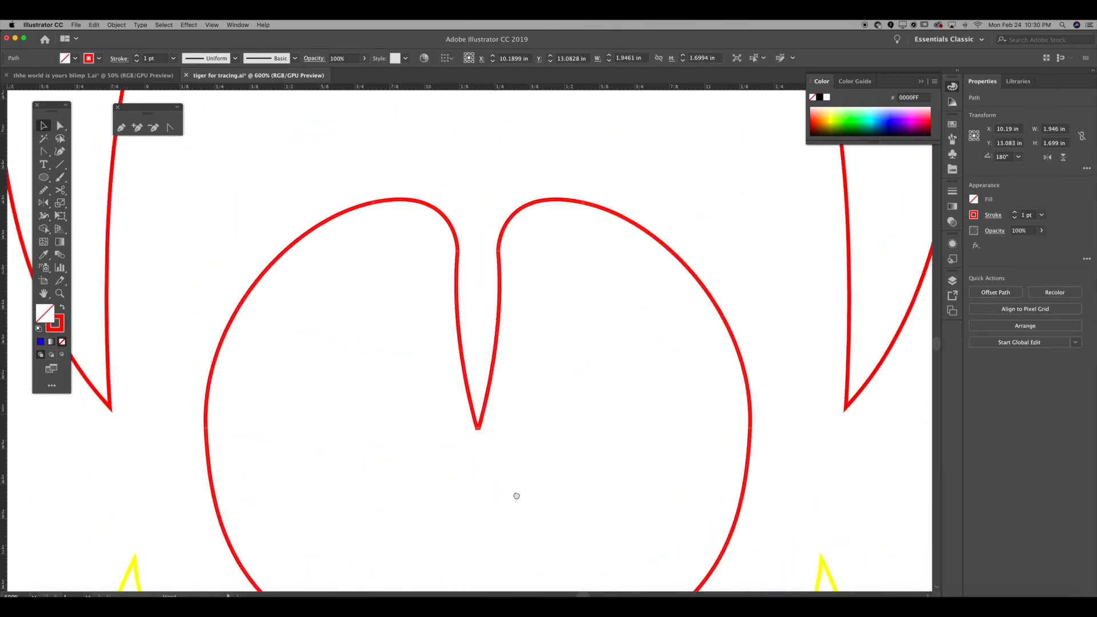
scroll(536, 322, up, 3)
click(511, 284)
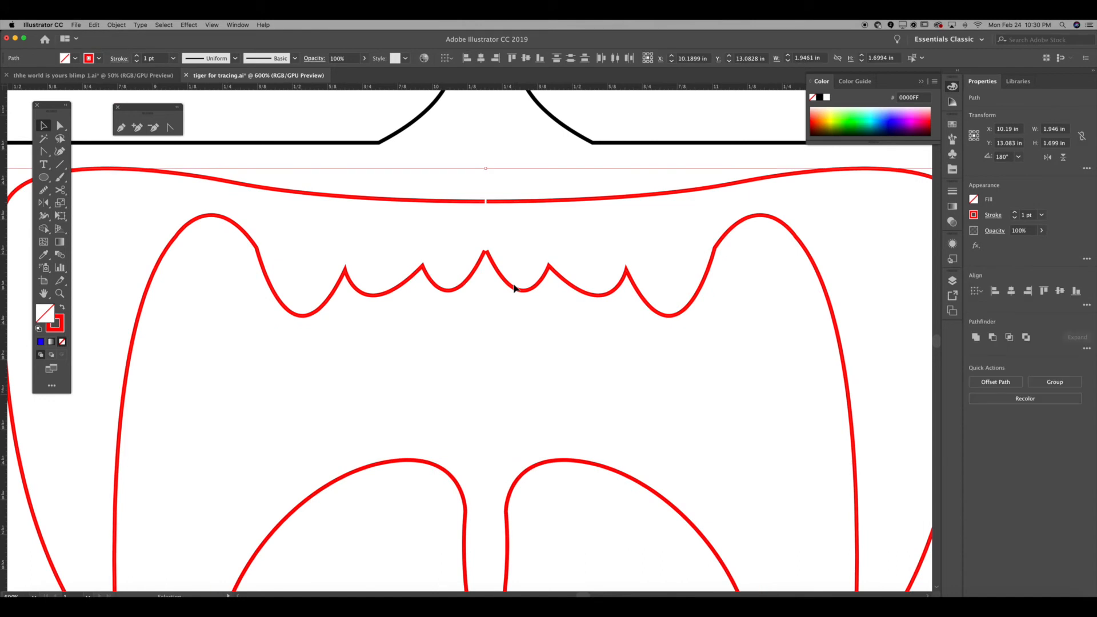
click(550, 192)
scroll(532, 240, up, 8)
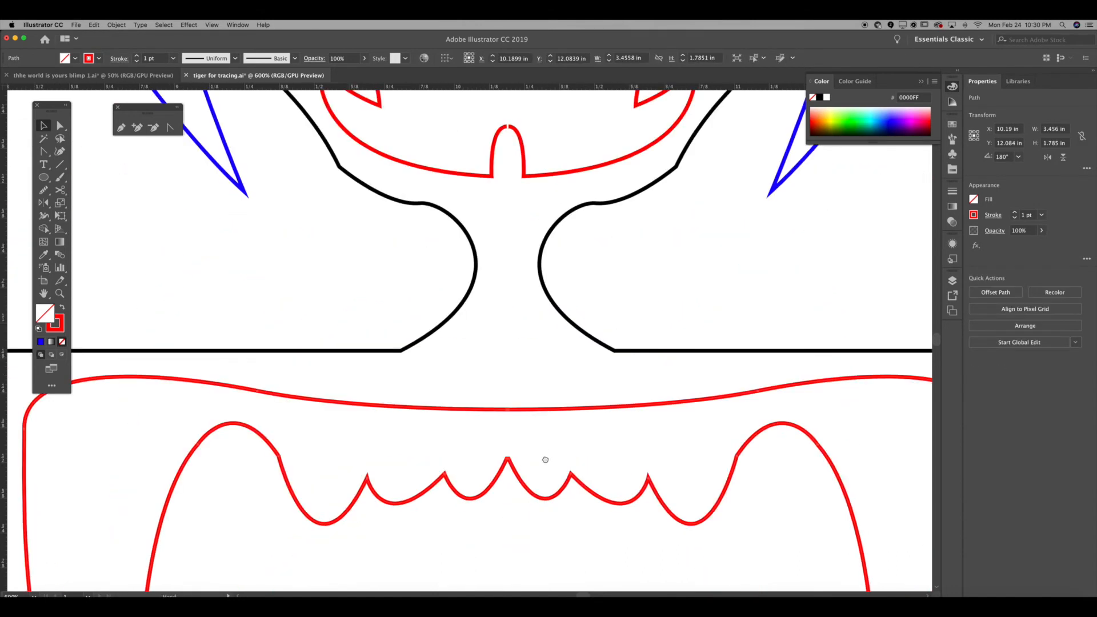
Join the two halves of the red nose and close the blue upper face shape across the nose bridge
click(508, 214)
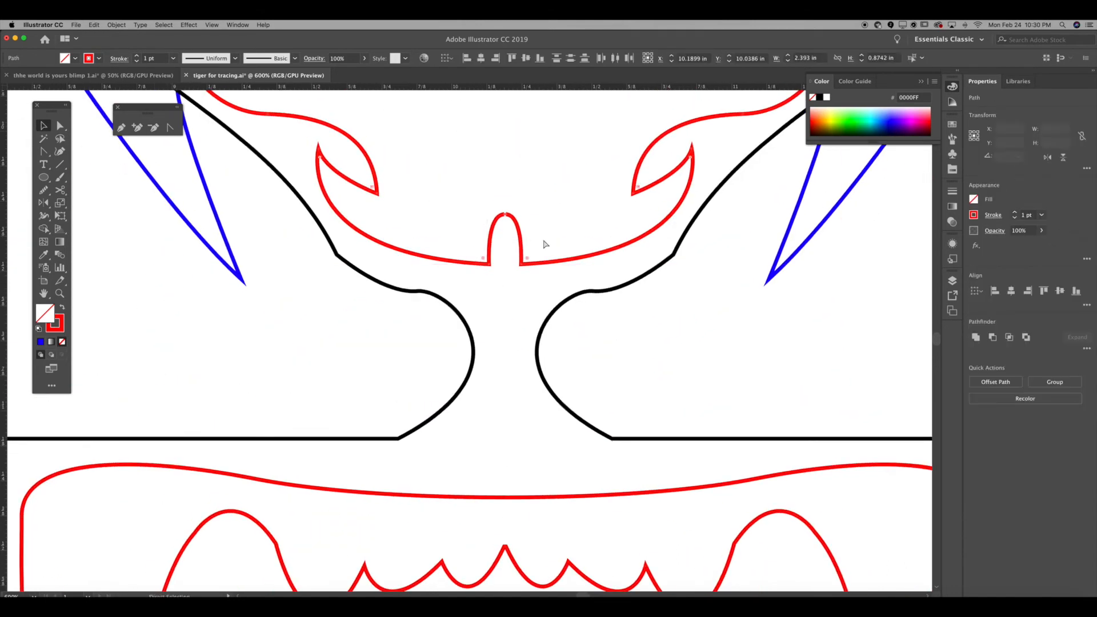
scroll(544, 242, up, 4)
scroll(544, 455, up, 6)
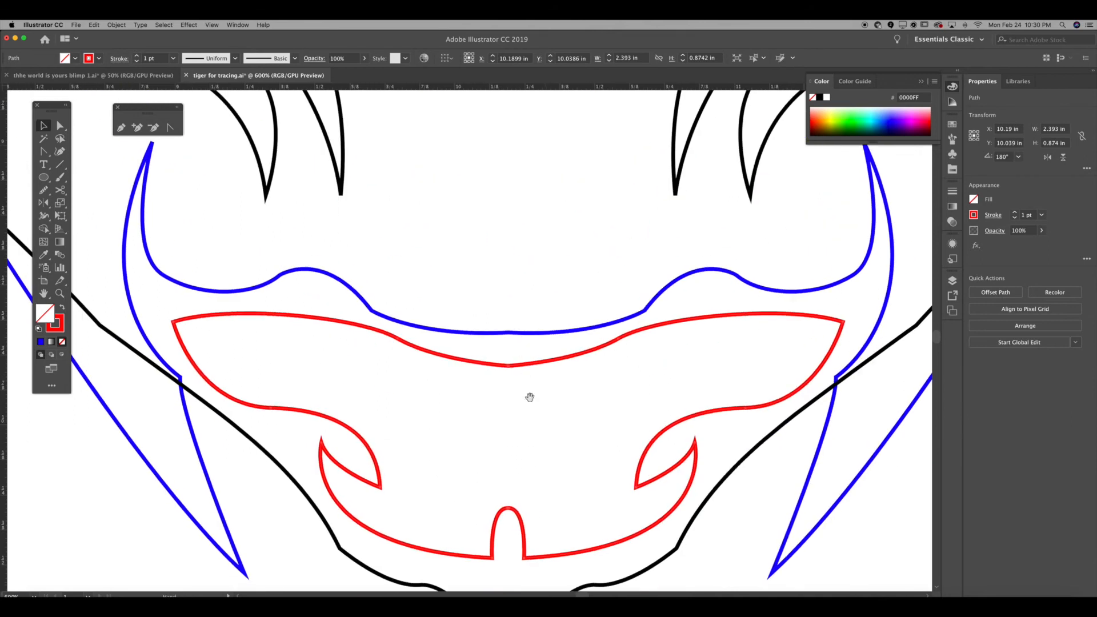
click(536, 410)
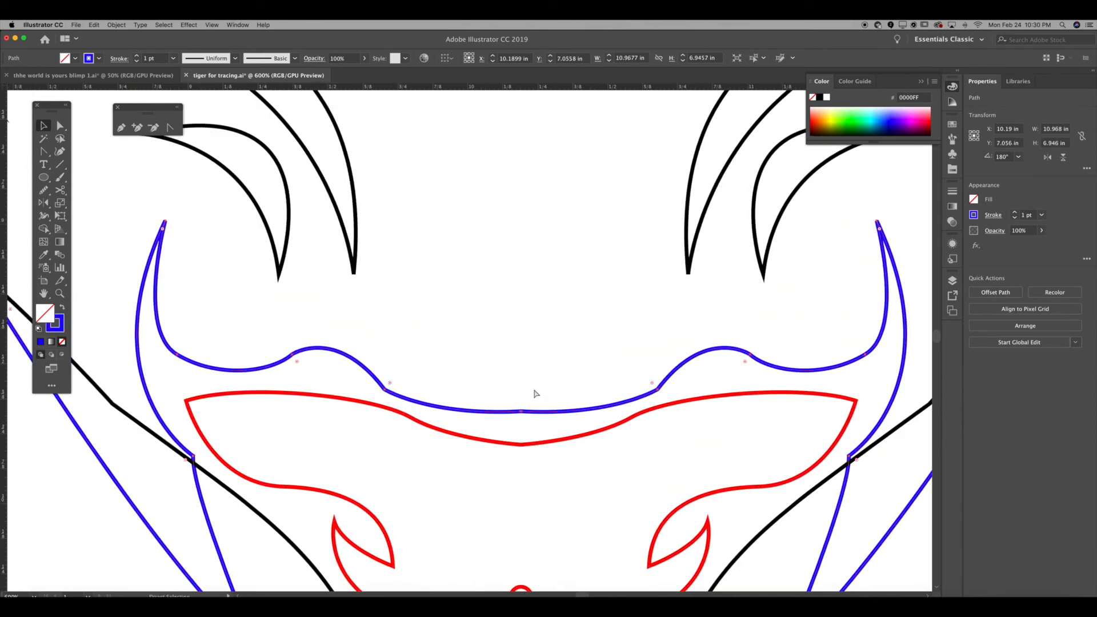
Check the centre joins of the black forehead stripes, and view the whole tiger head on the artboard
scroll(613, 247, up, 20)
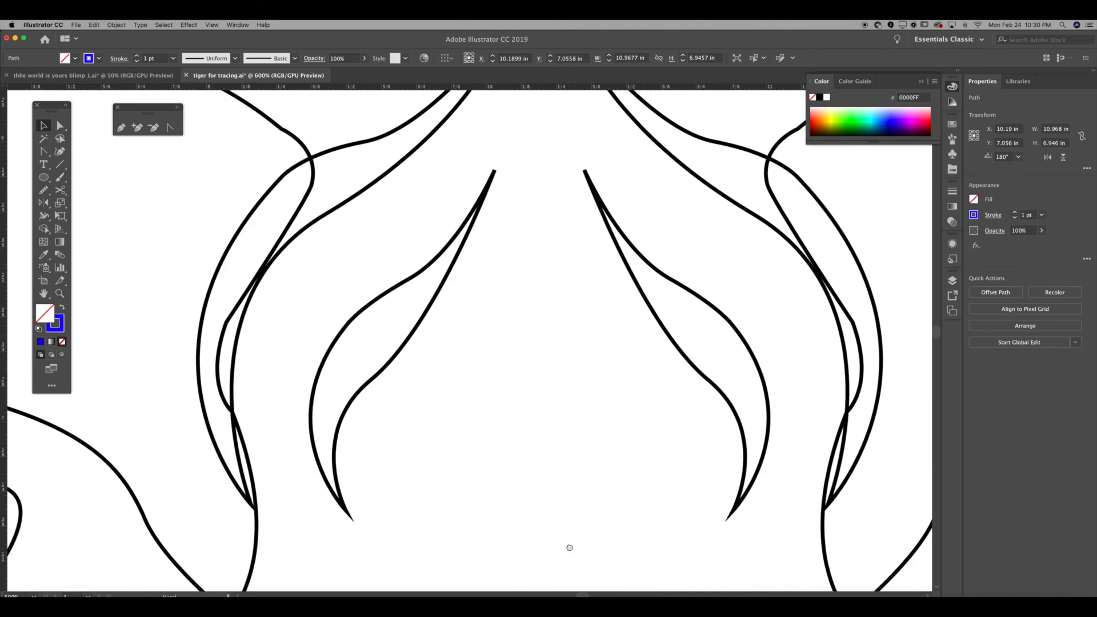
scroll(549, 353, up, 15)
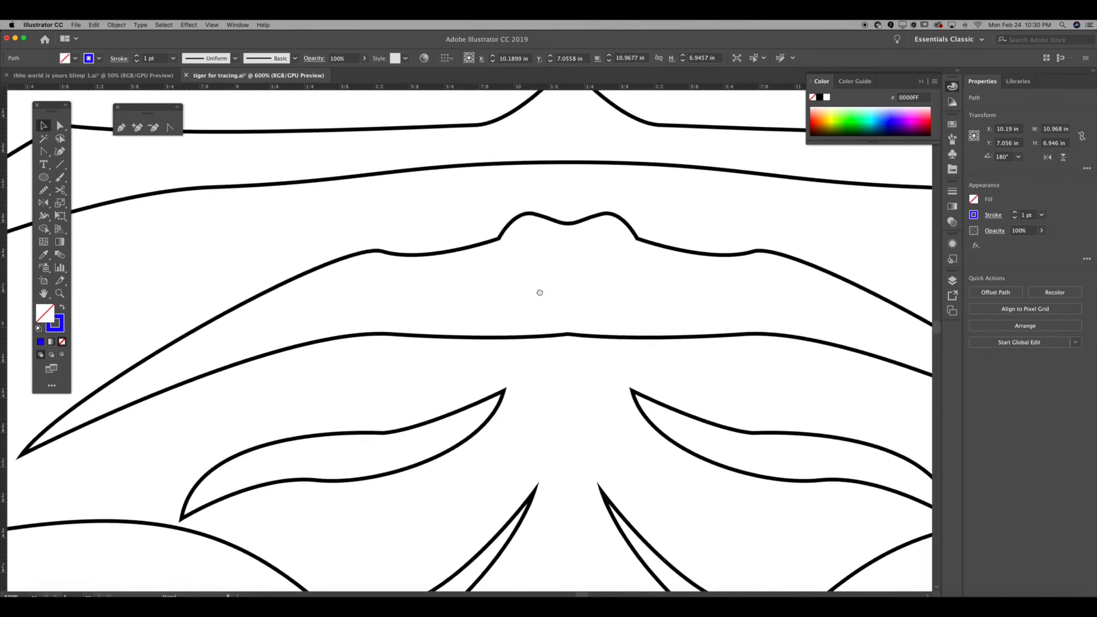
click(572, 217)
click(564, 238)
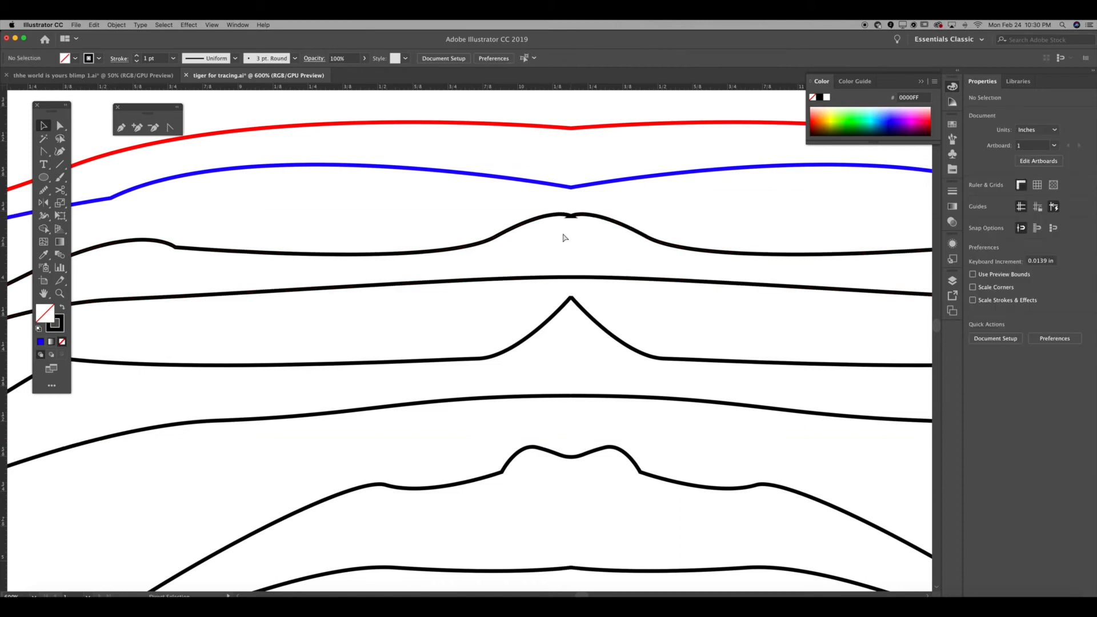
key(ctrl+minus)
key(ctrl+minus)
key(ctrl+minus)
key(ctrl+minus)
key(ctrl+minus)
key(ctrl+minus)
key(ctrl+minus)
key(ctrl+minus)
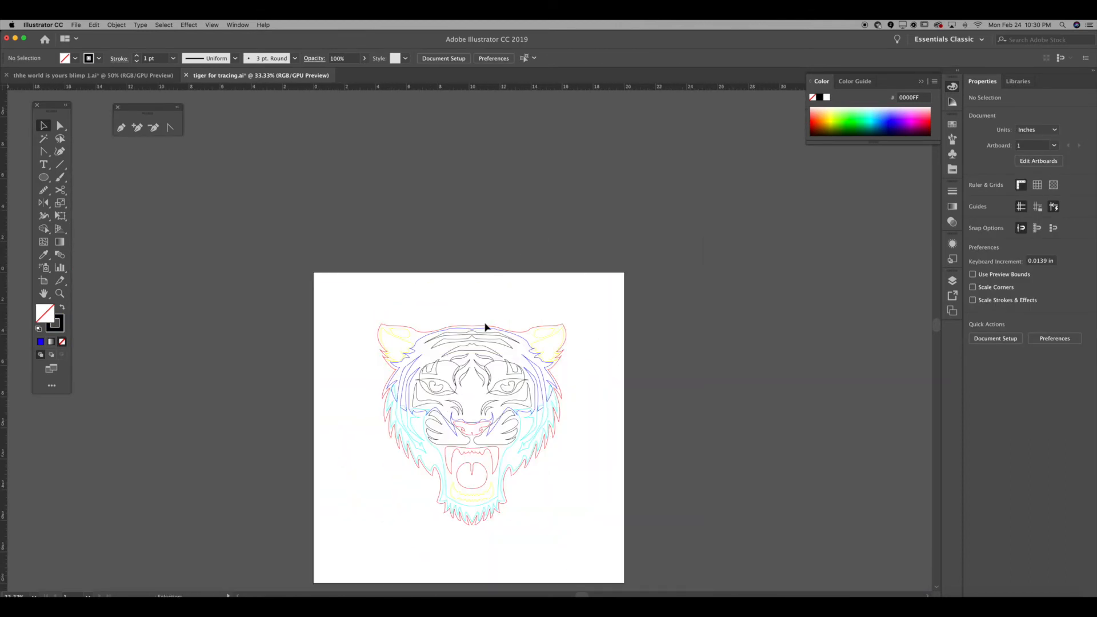
Give the red outer head outline a black fill and a black stroke, and deselect it
key(ctrl+plus)
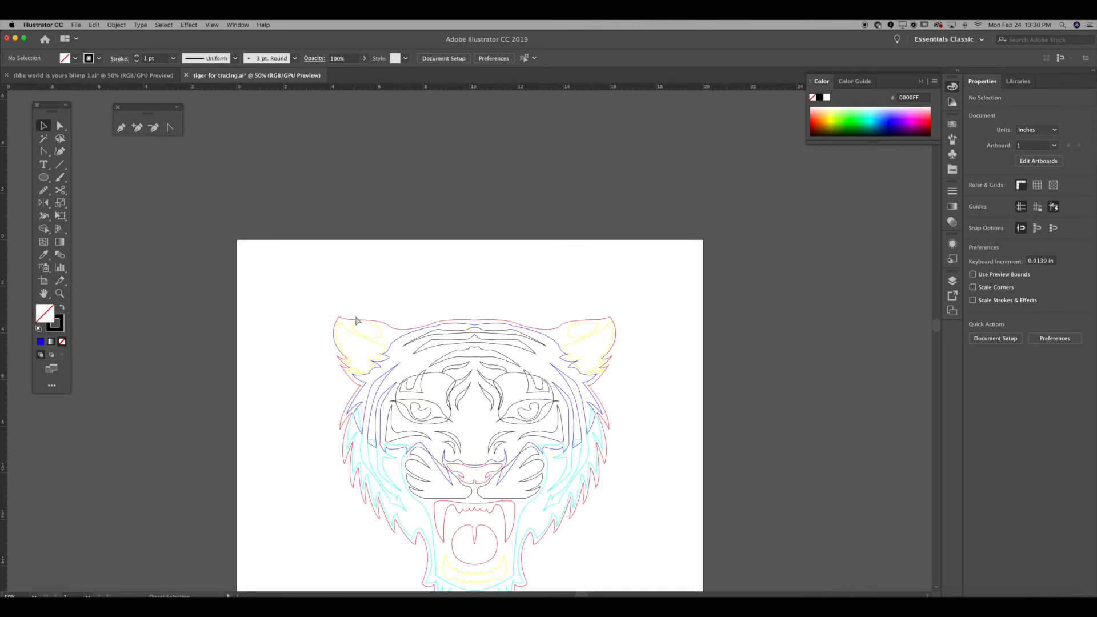
drag(354, 318, 367, 196)
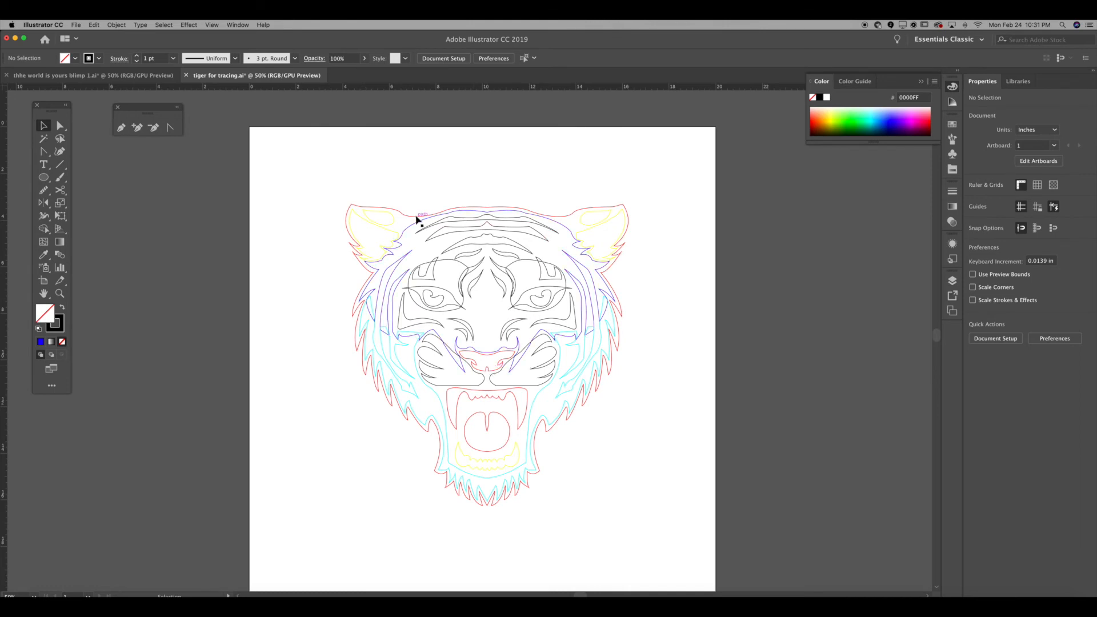
click(419, 218)
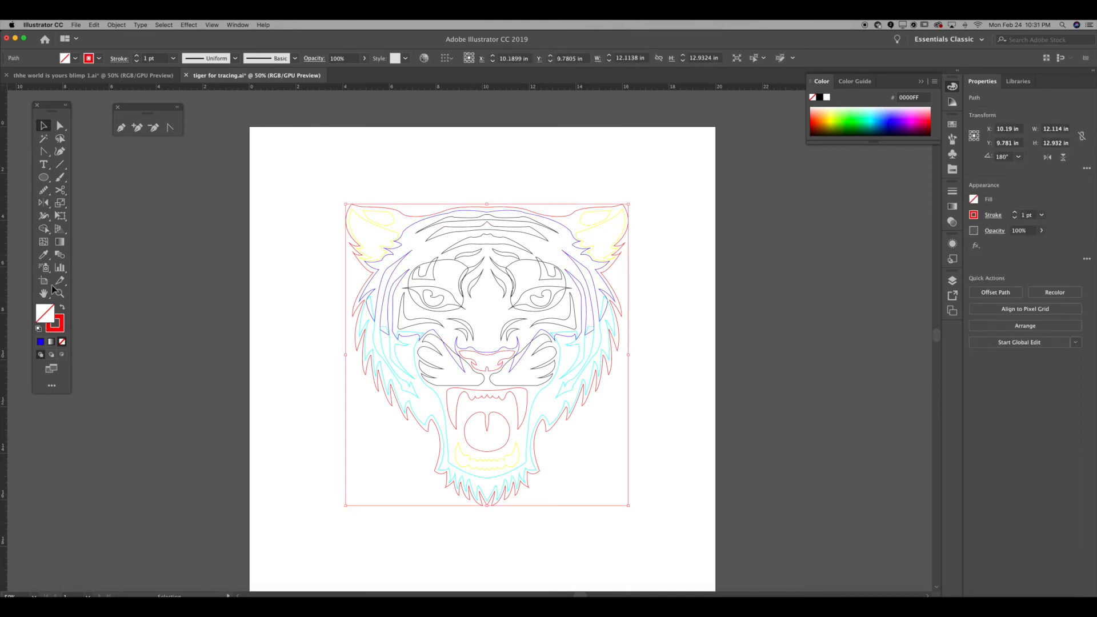
click(952, 124)
click(839, 152)
drag(824, 140, 825, 141)
click(728, 153)
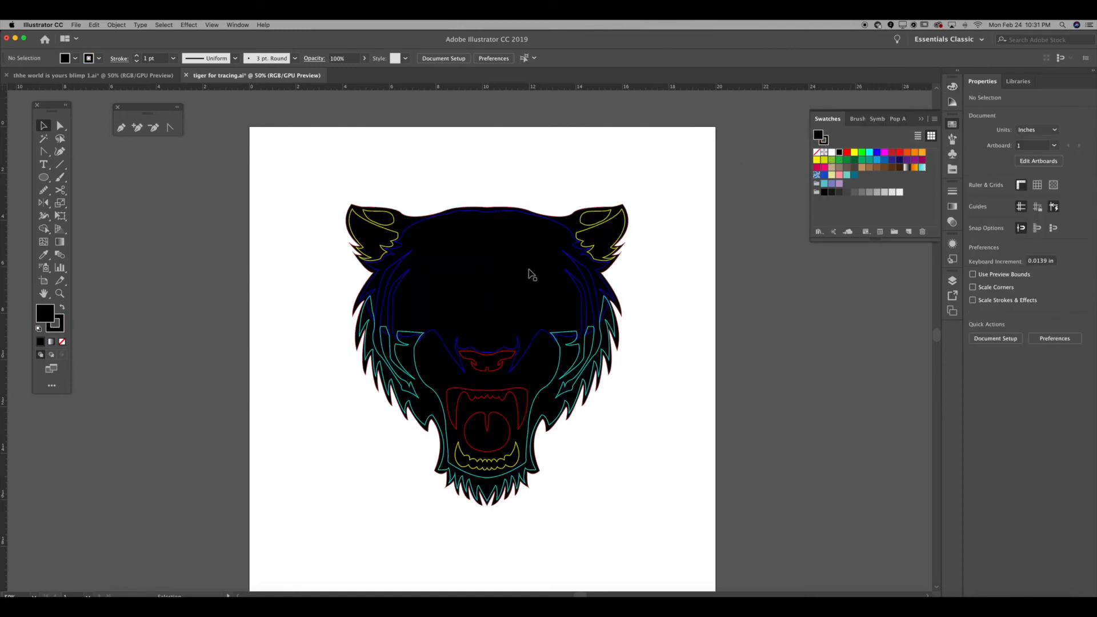
Undo the black fill and black stroke on the outer head outline, and deselect it
click(510, 217)
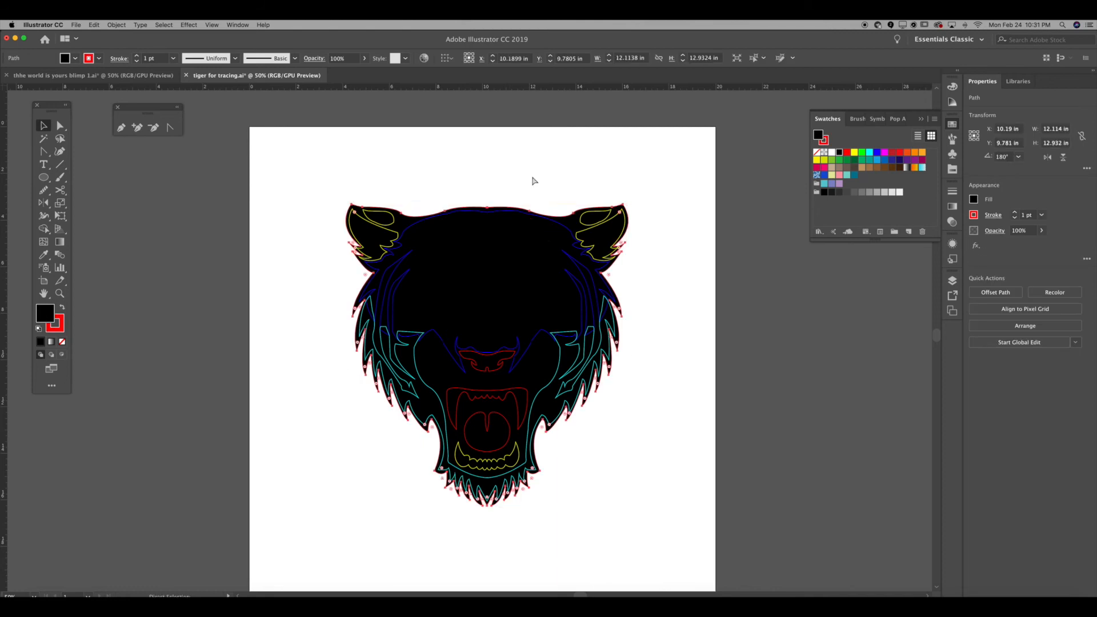
key(super+z)
click(522, 196)
key(super+=)
key(super+=)
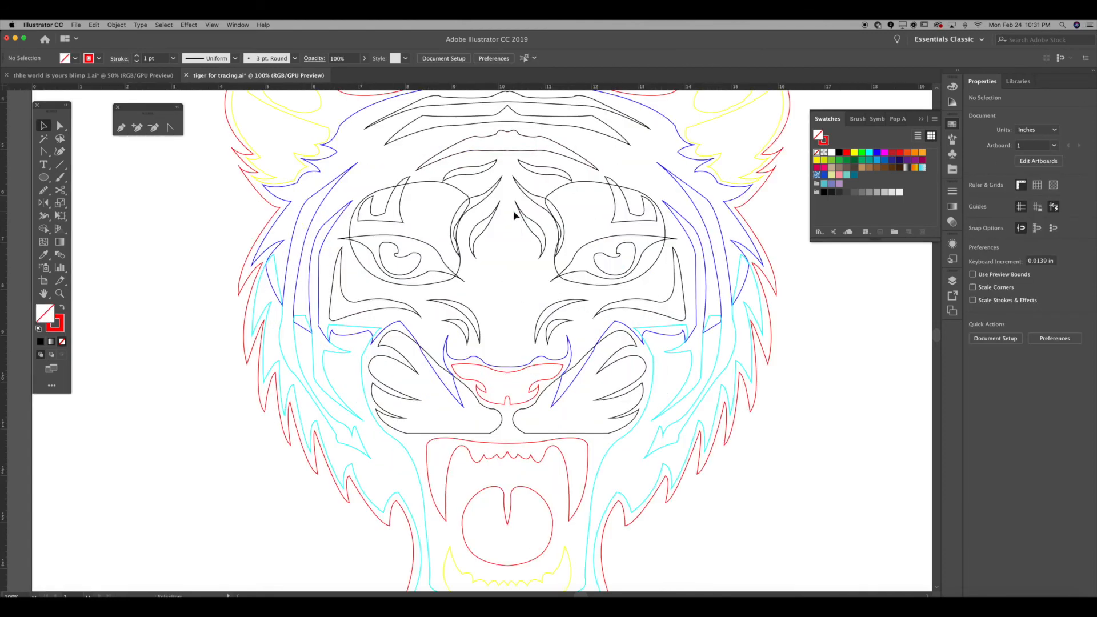
Group the black-outlined stripes on the forehead, brows, cheeks and nose bridge on both sides of the face
click(457, 338)
shift+click(553, 336)
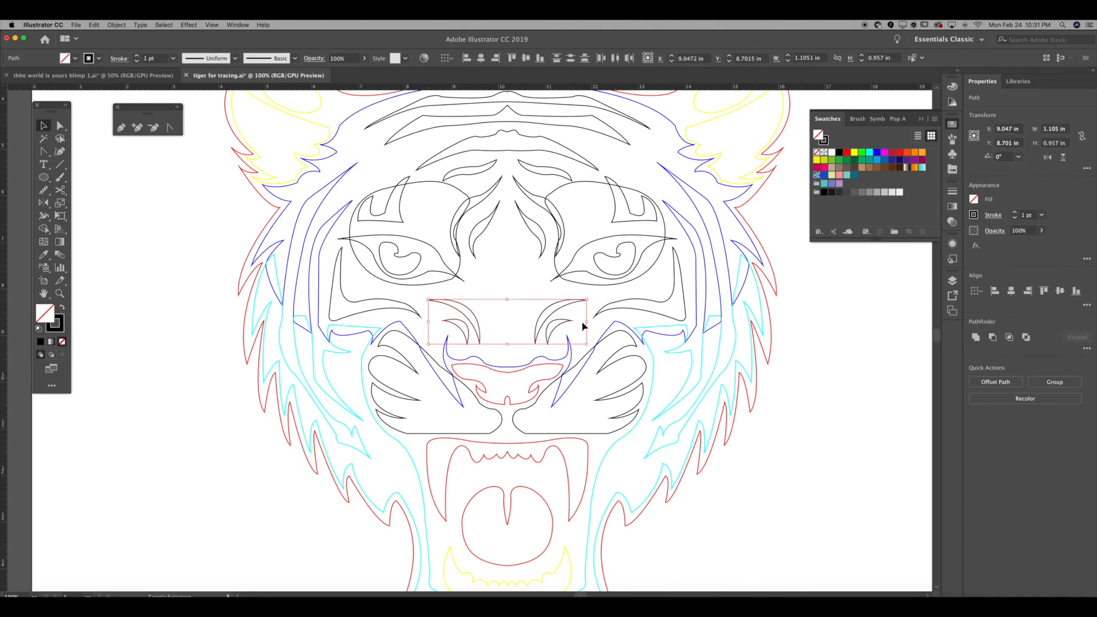
shift+click(607, 309)
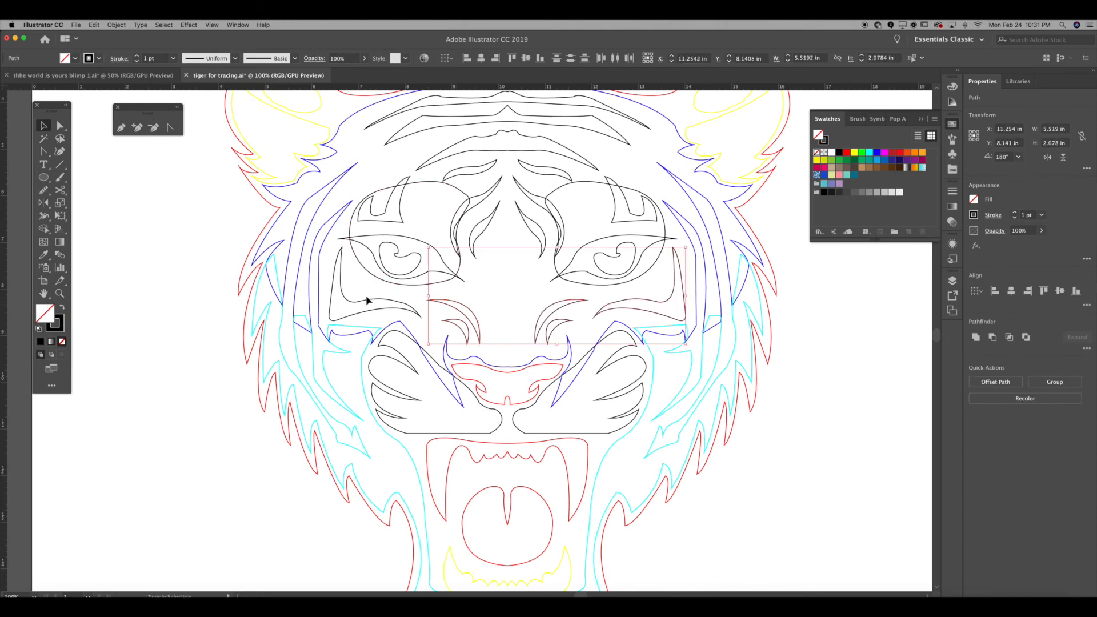
shift+click(369, 303)
shift+click(494, 217)
shift+click(487, 195)
shift+click(529, 194)
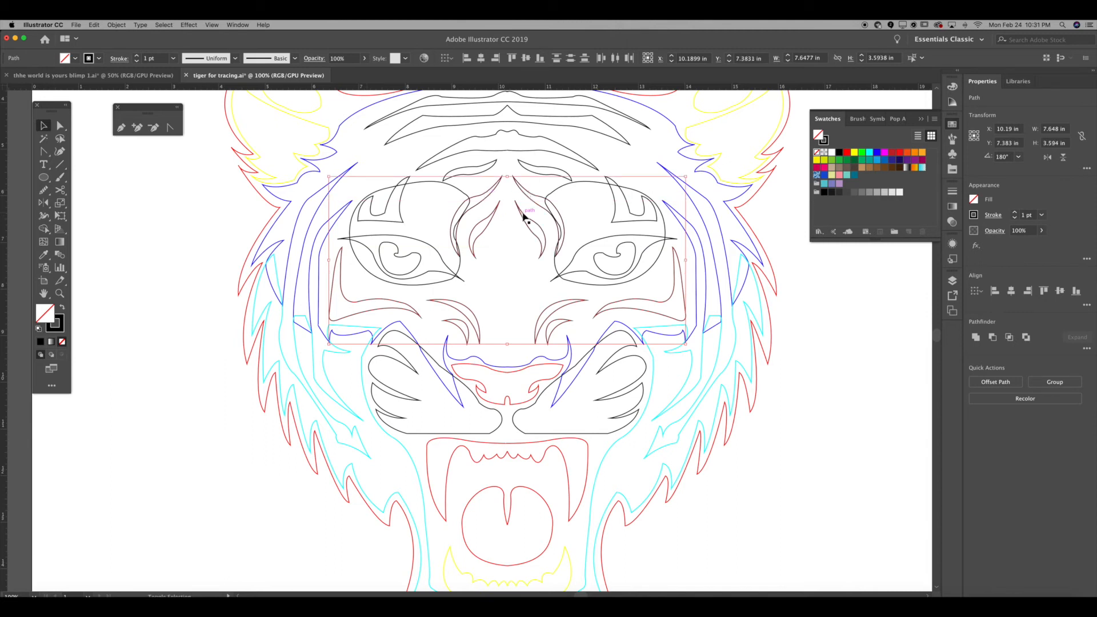
shift+click(541, 167)
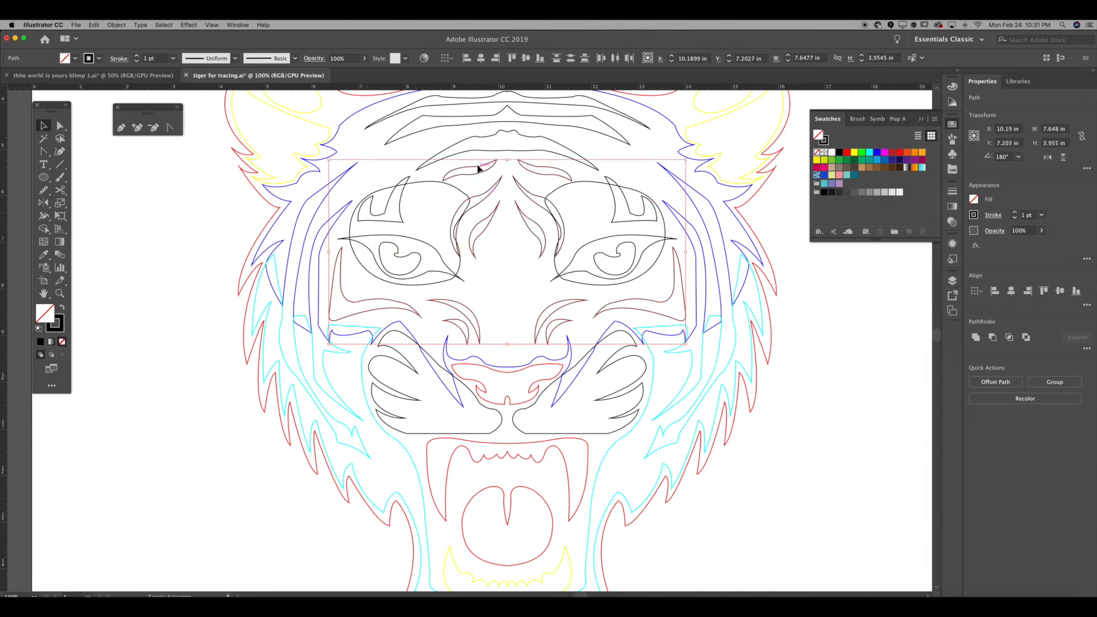
shift+click(479, 137)
shift+click(480, 125)
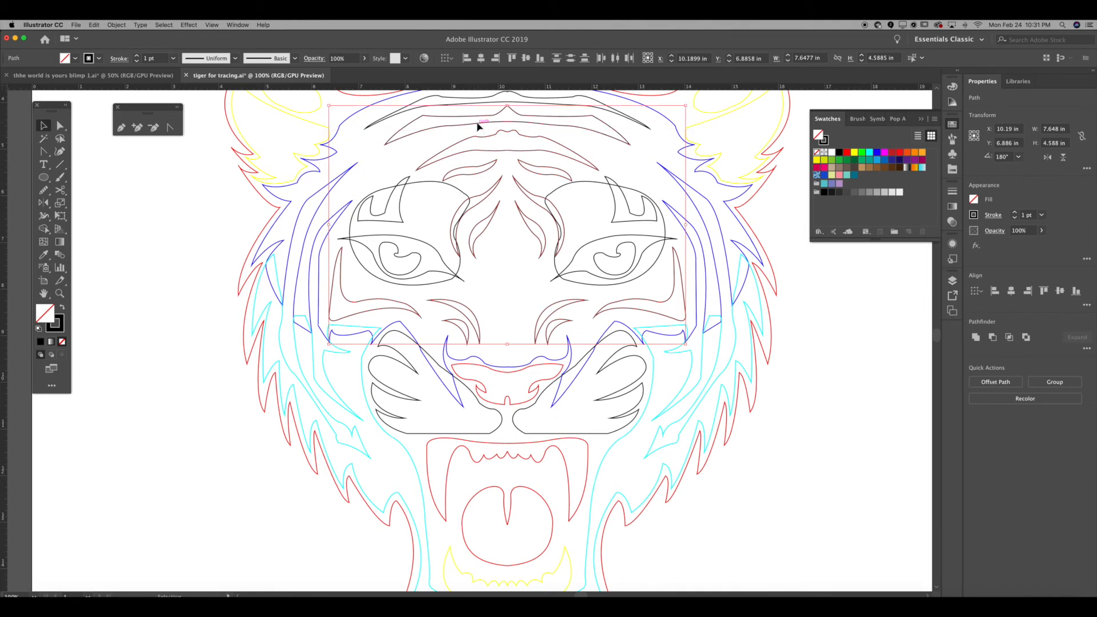
shift+click(479, 106)
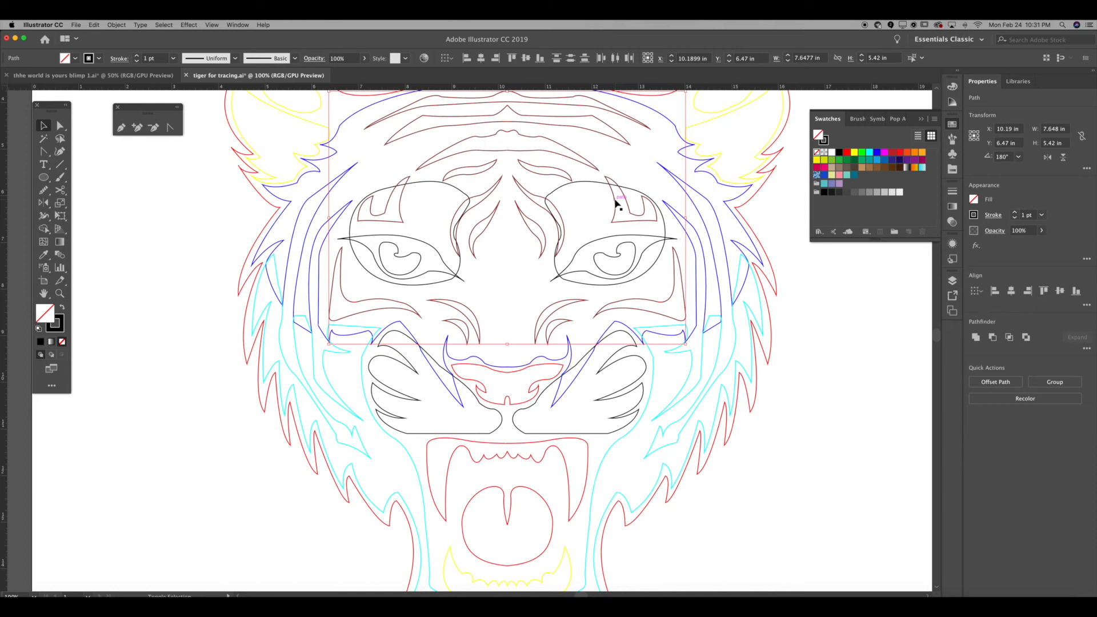
scroll(522, 274, up, 3)
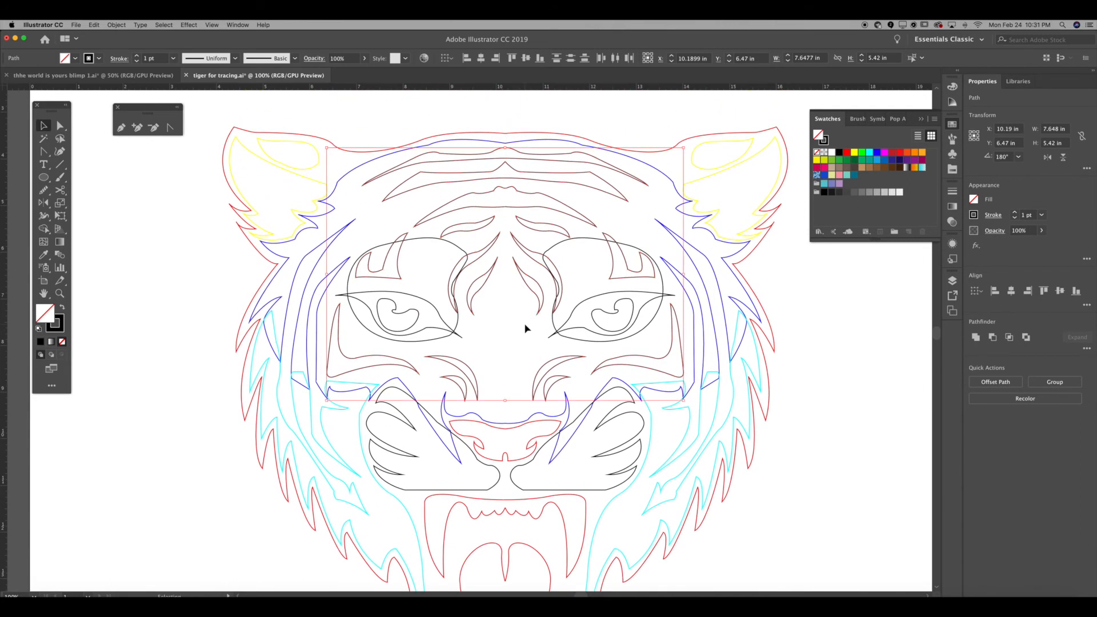
key(super+g)
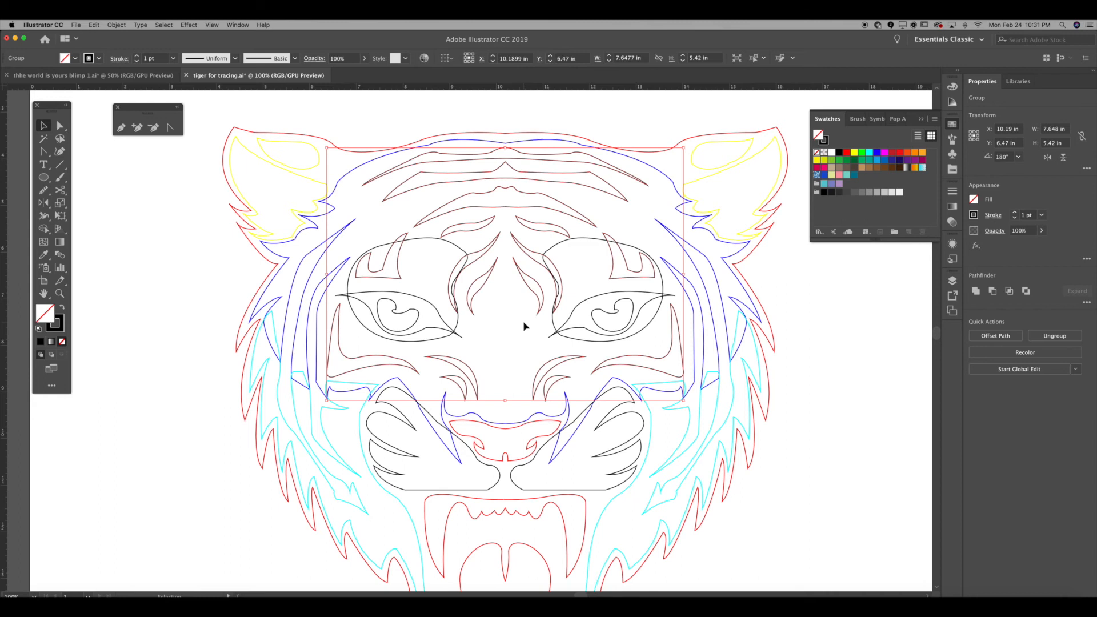
Undo the stripe grouping and group the selected stripes again
right_click(515, 319)
right_click(502, 317)
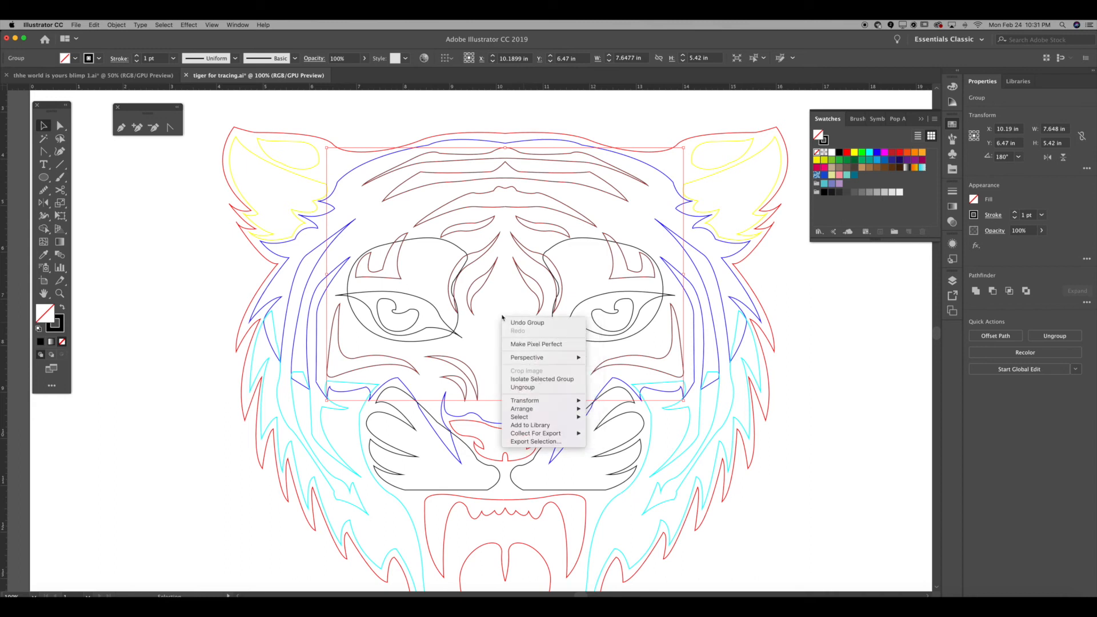
click(494, 318)
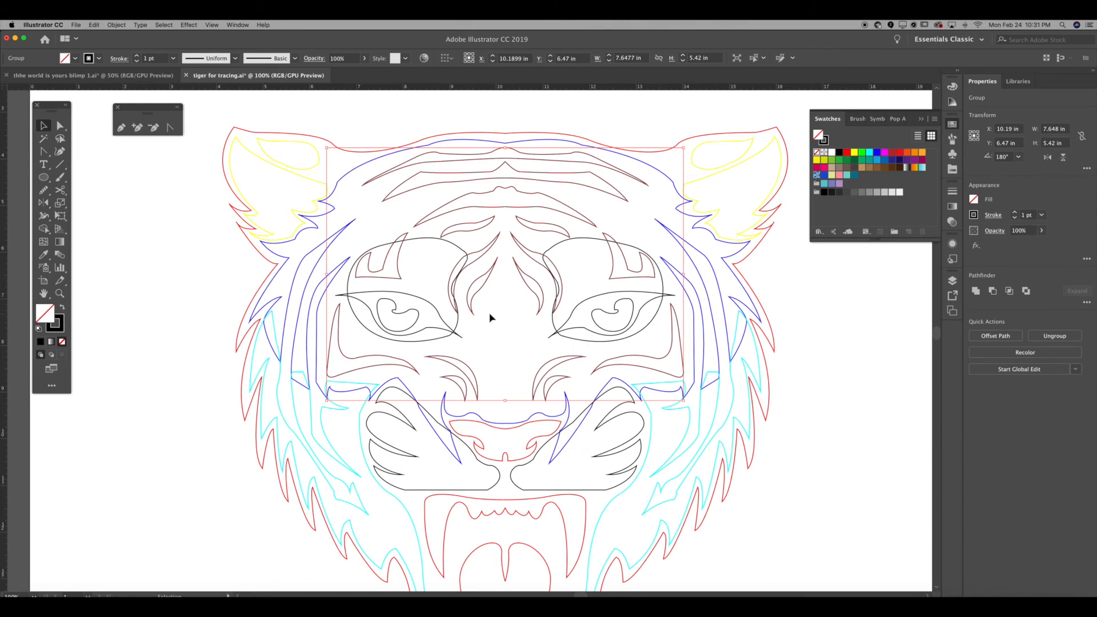
right_click(501, 315)
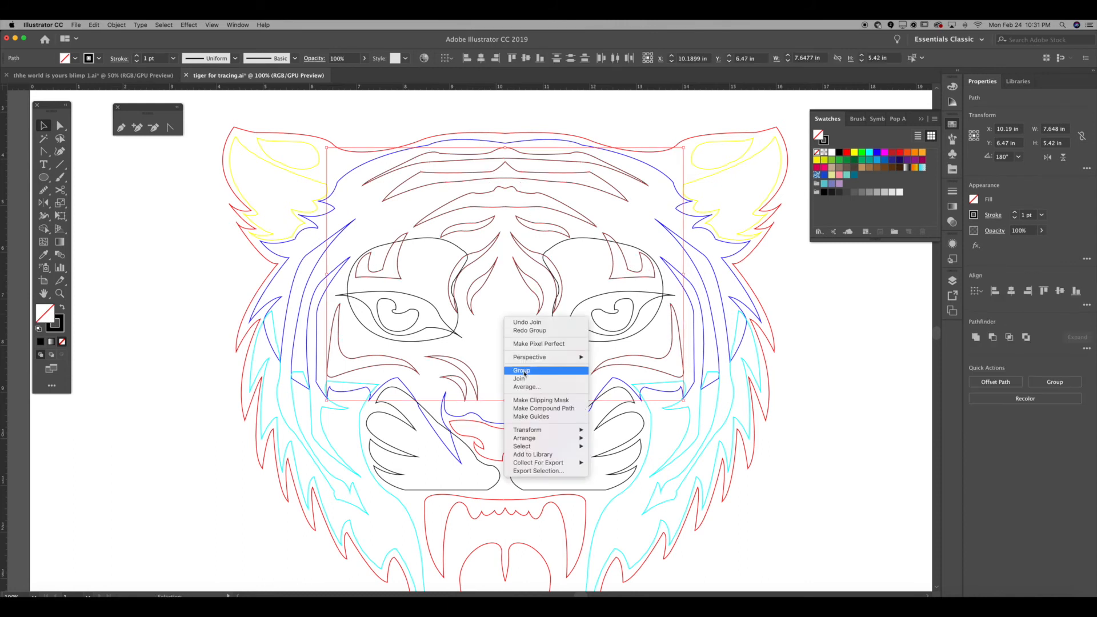
click(526, 373)
drag(534, 294, 432, 296)
key(ctrl+z)
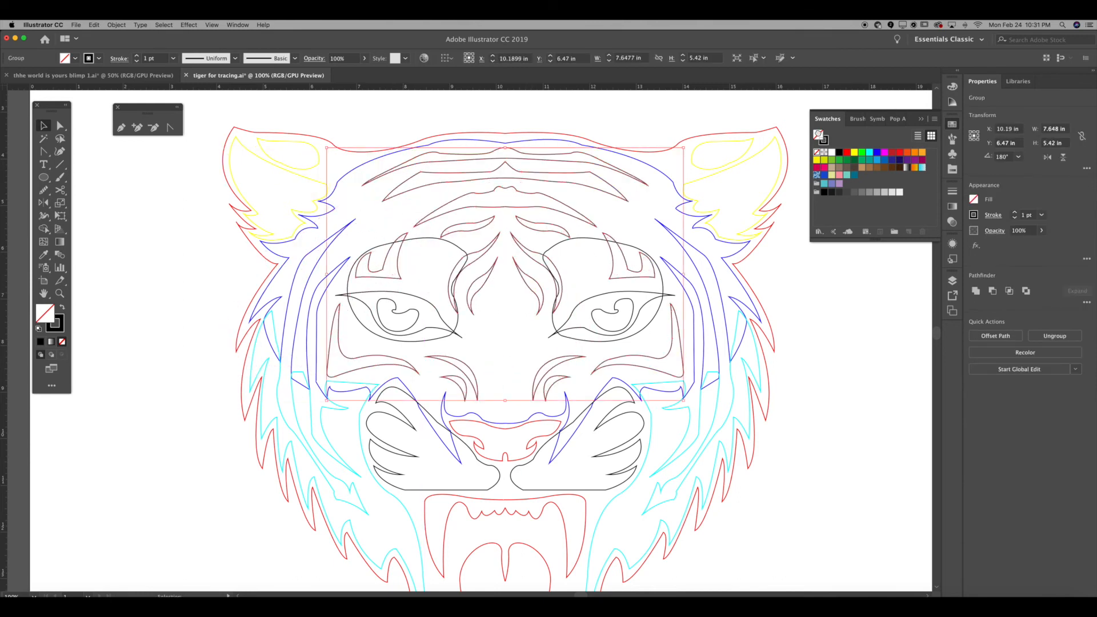
Fill the grouped face stripes with black and deselect the group
click(819, 134)
click(607, 125)
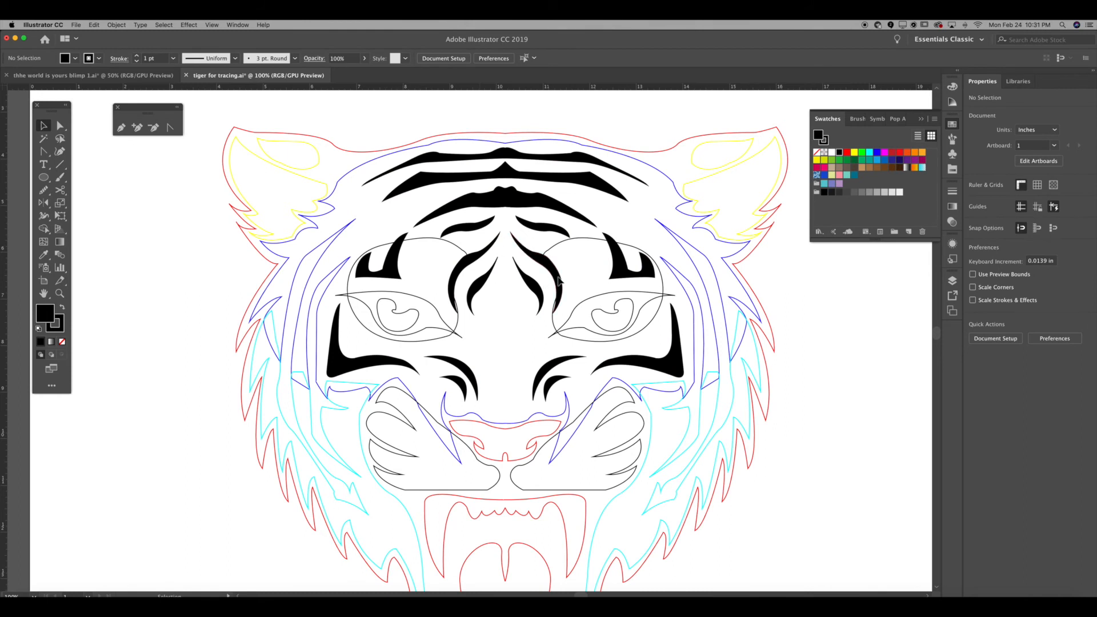
click(475, 257)
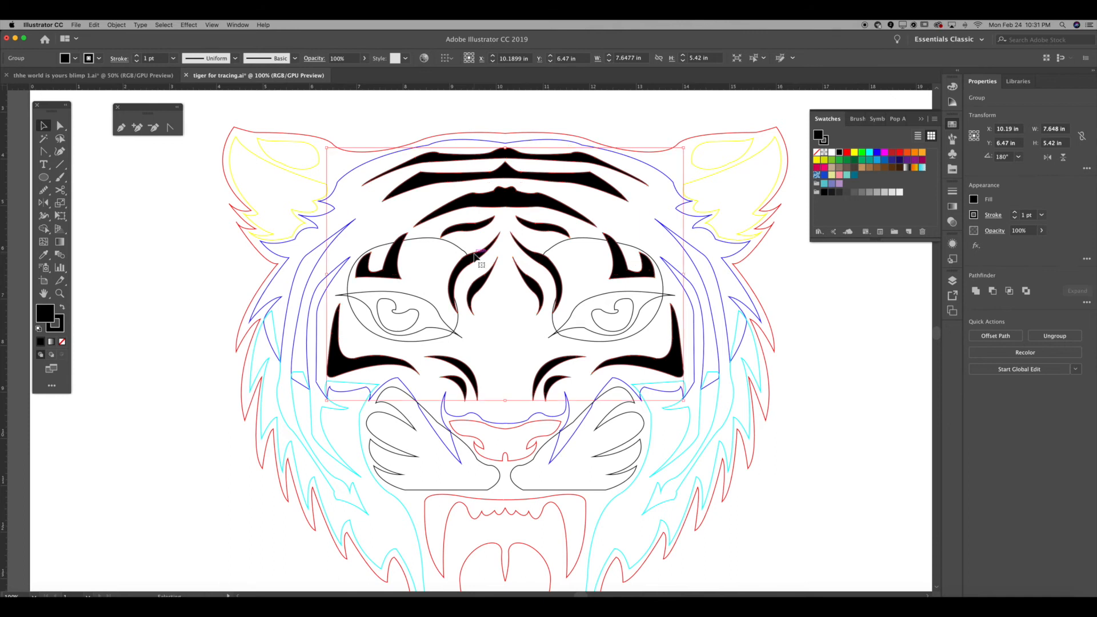
click(485, 265)
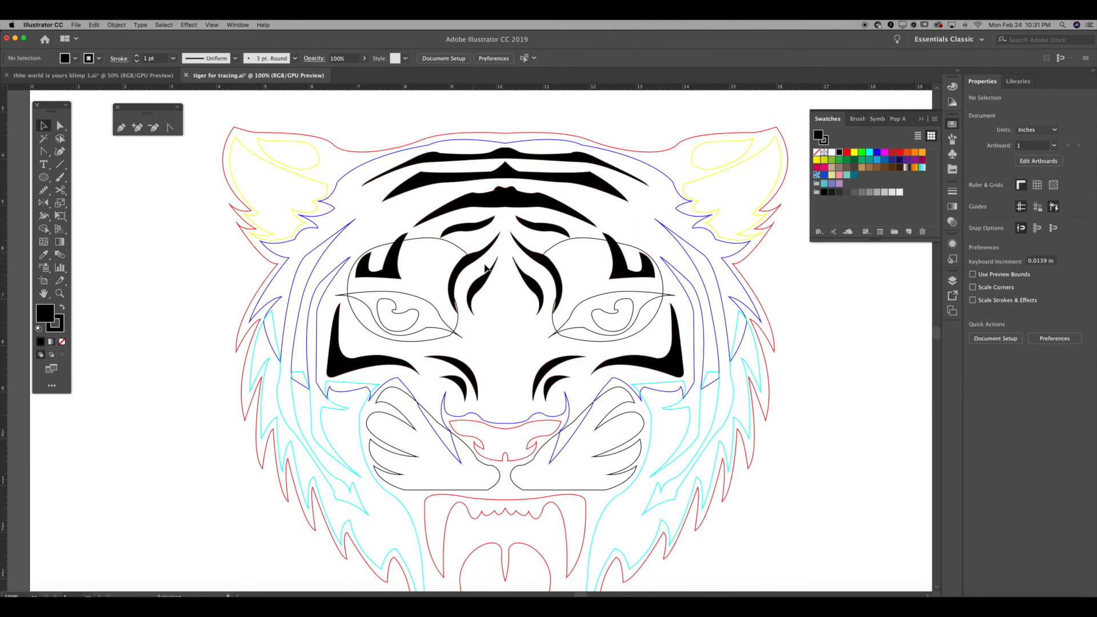
Give the blue upper face shape an orange fill and a matching orange stroke, and deselect it
click(476, 141)
click(912, 154)
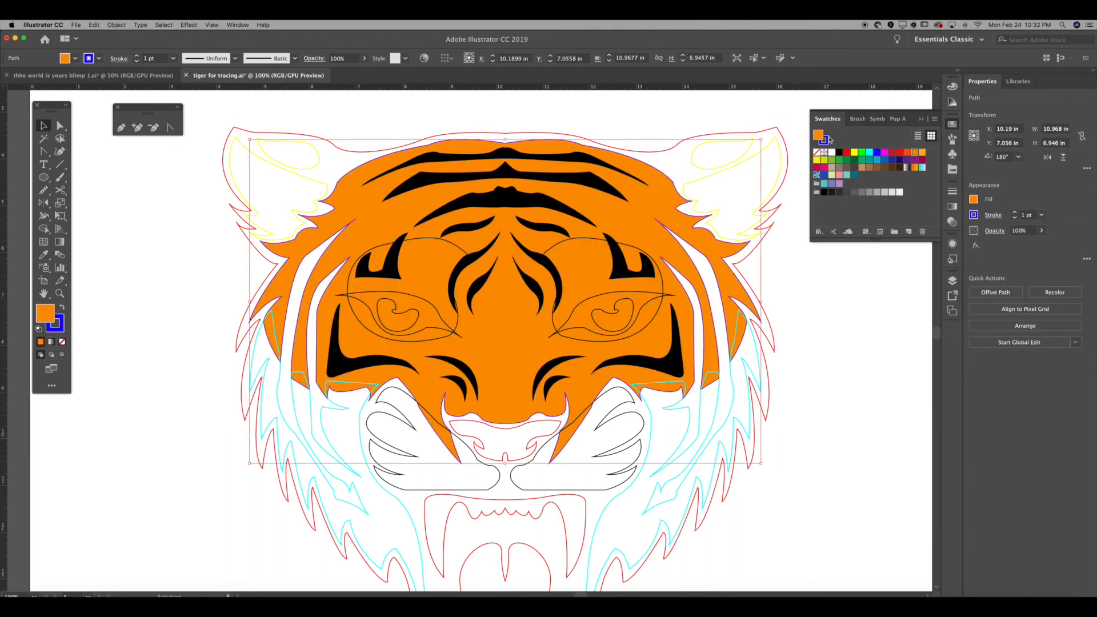
drag(824, 140, 826, 146)
click(600, 134)
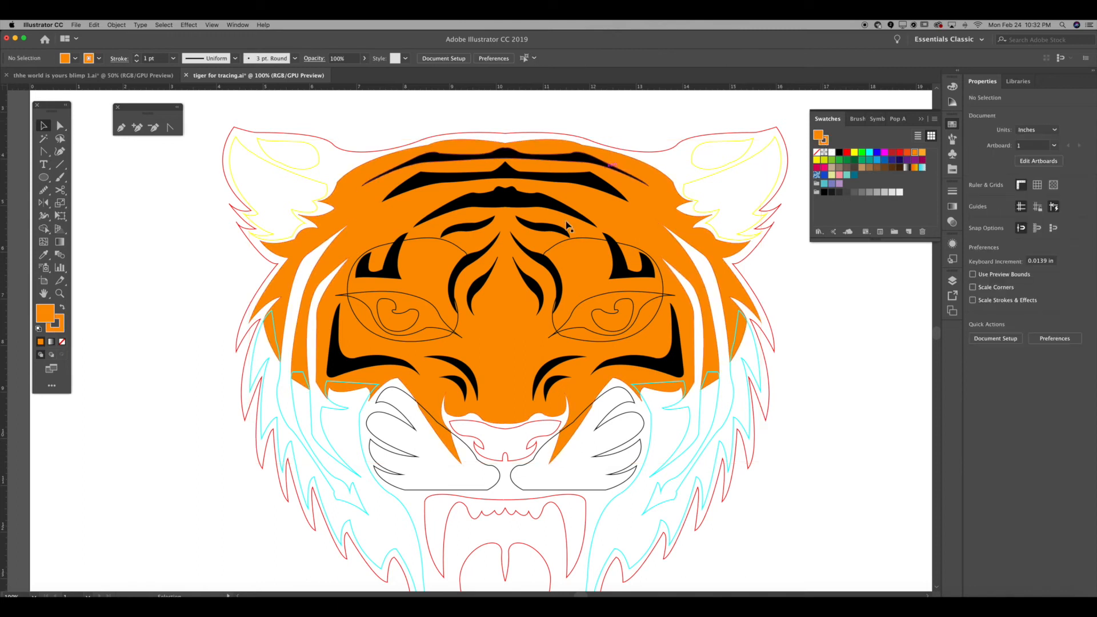
Give the red outer head outline a black fill and a black stroke behind the orange face, and deselect it
click(623, 154)
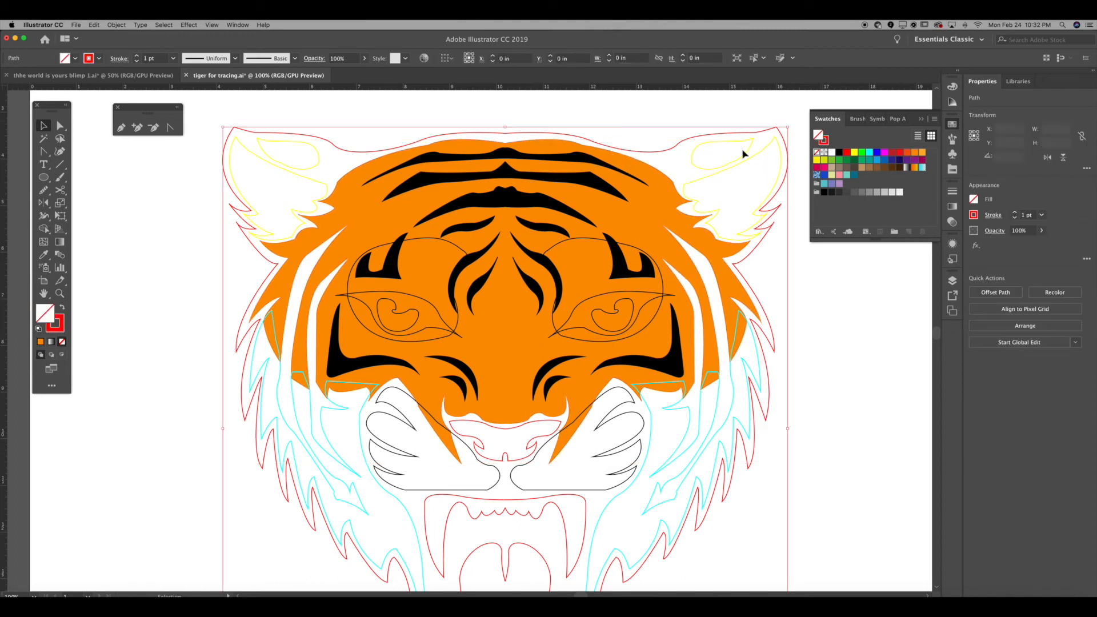
click(839, 152)
drag(823, 143, 825, 143)
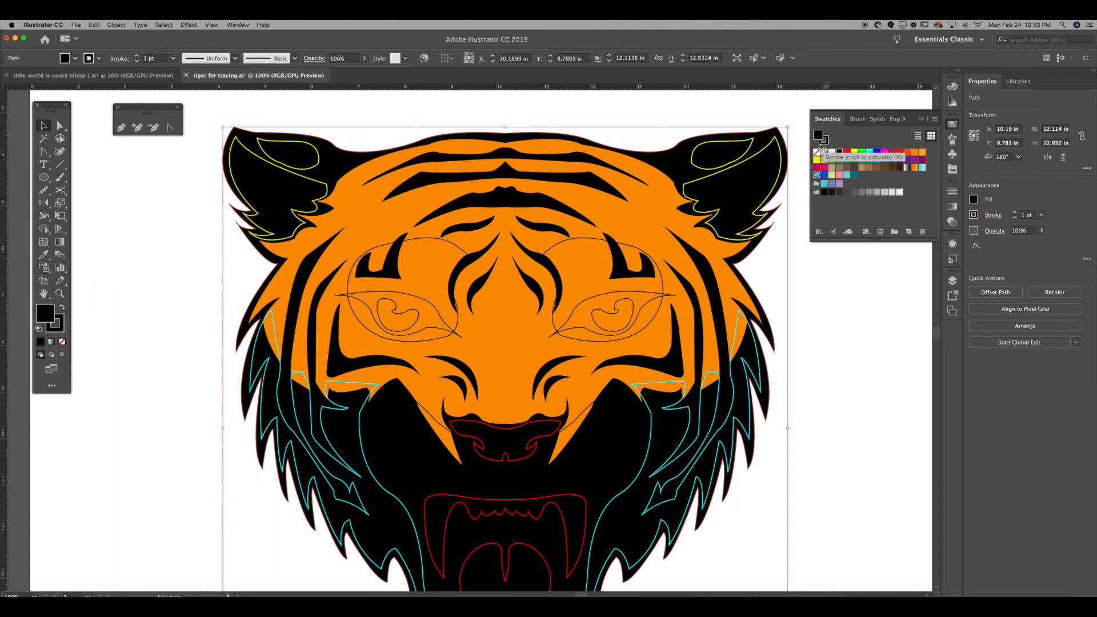
click(687, 123)
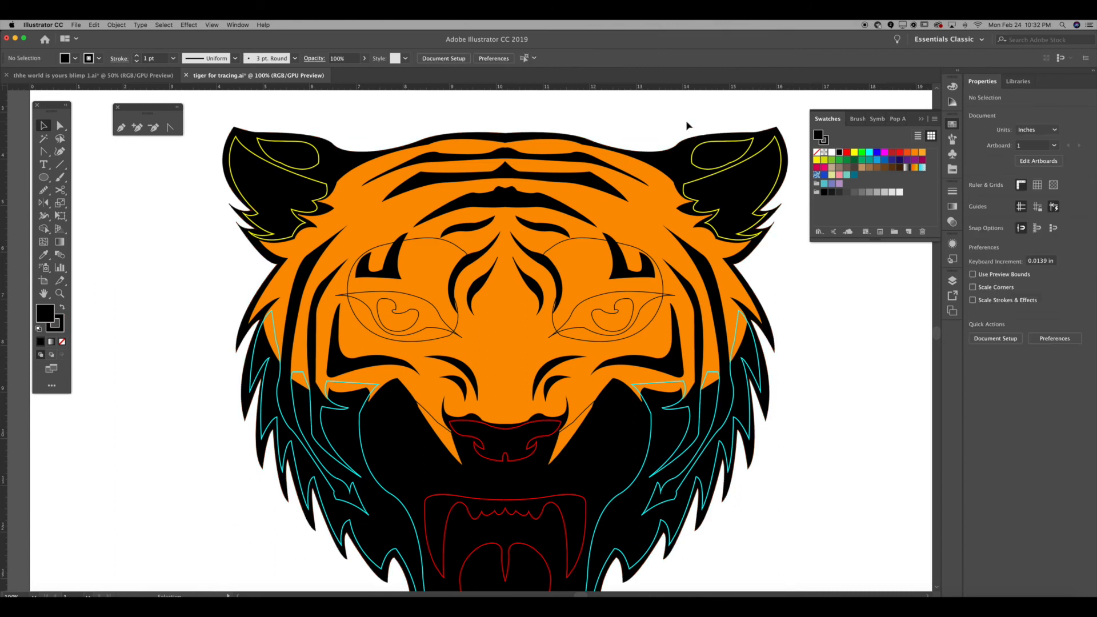
Try an orange fill on the two rounded patches around the eyes, and undo it
click(580, 240)
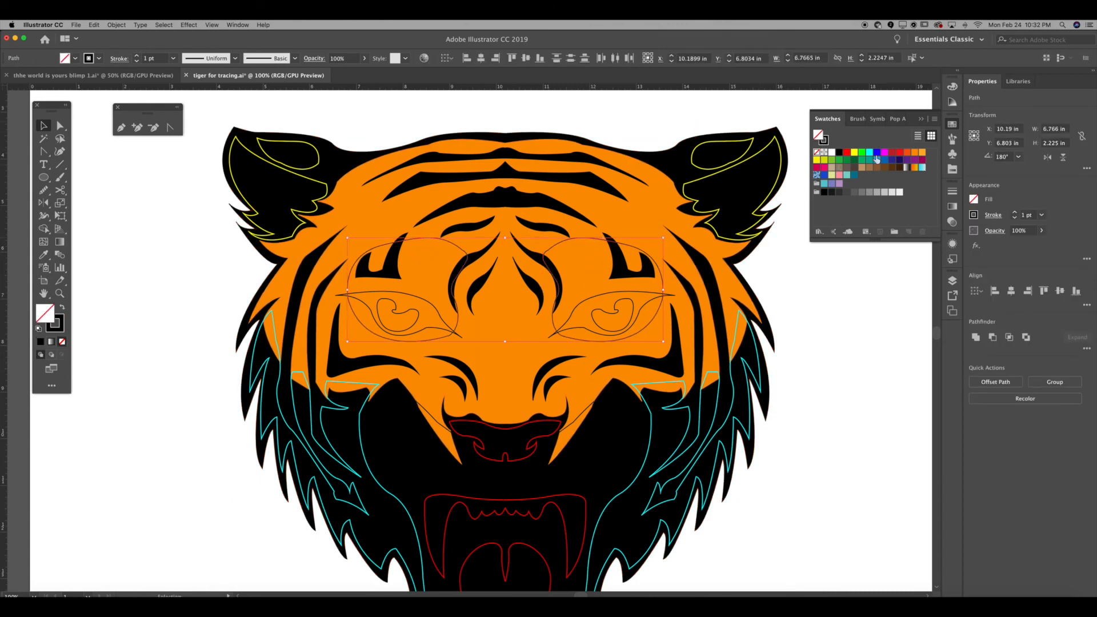
click(915, 153)
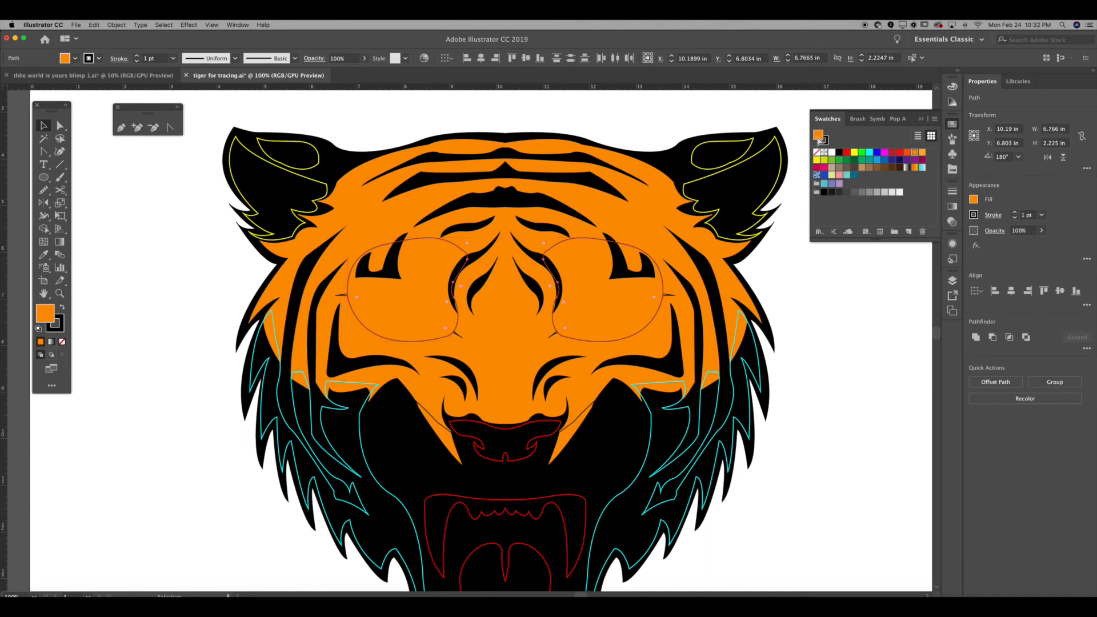
key(super+z)
click(652, 123)
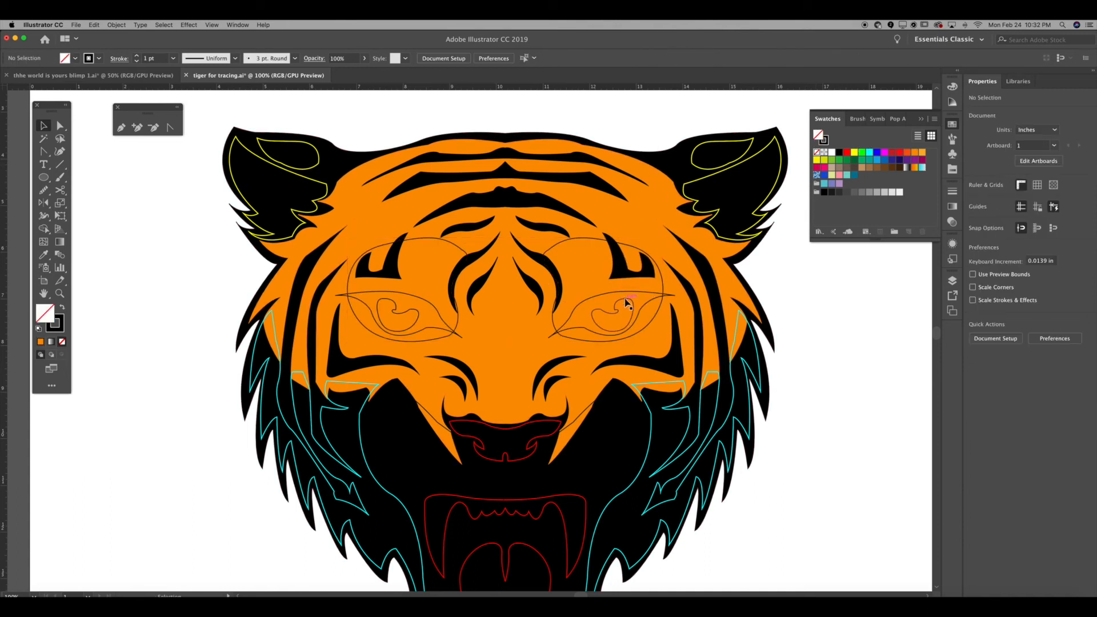
click(627, 303)
shift+click(407, 308)
shift+click(416, 298)
shift+click(609, 295)
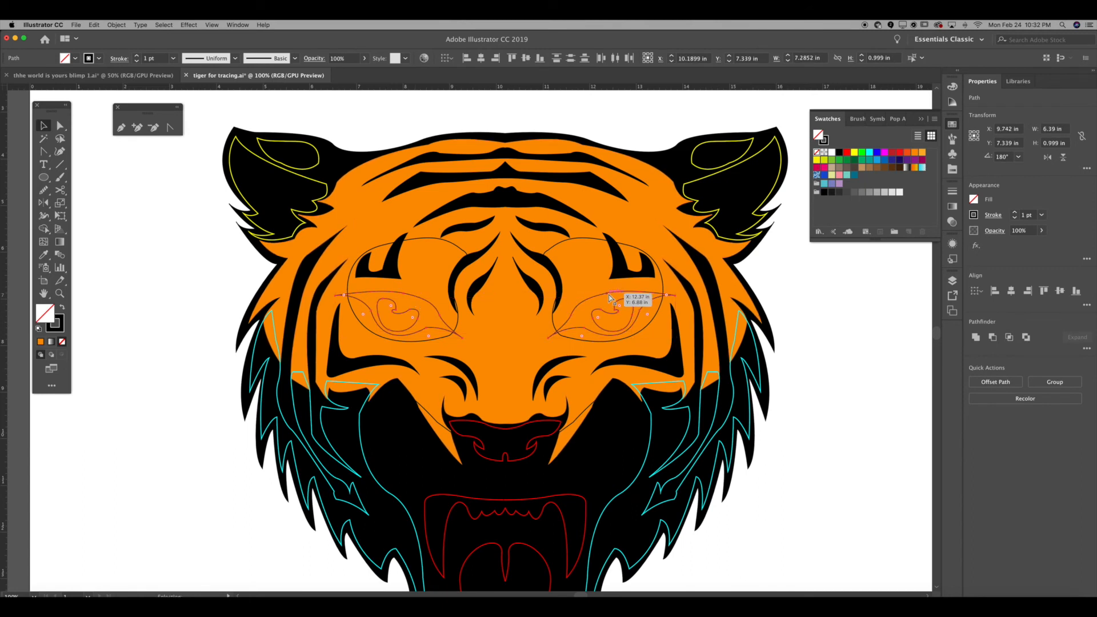
click(833, 345)
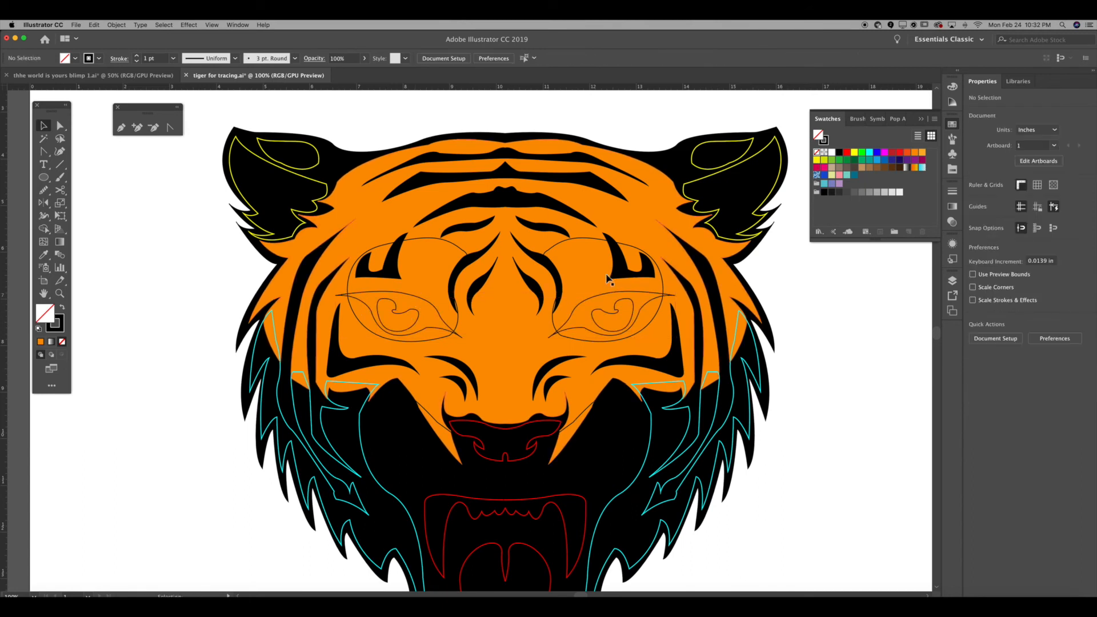
Give both rounded eye patches a lighter orange fill and a matching stroke, and deselect them
click(601, 240)
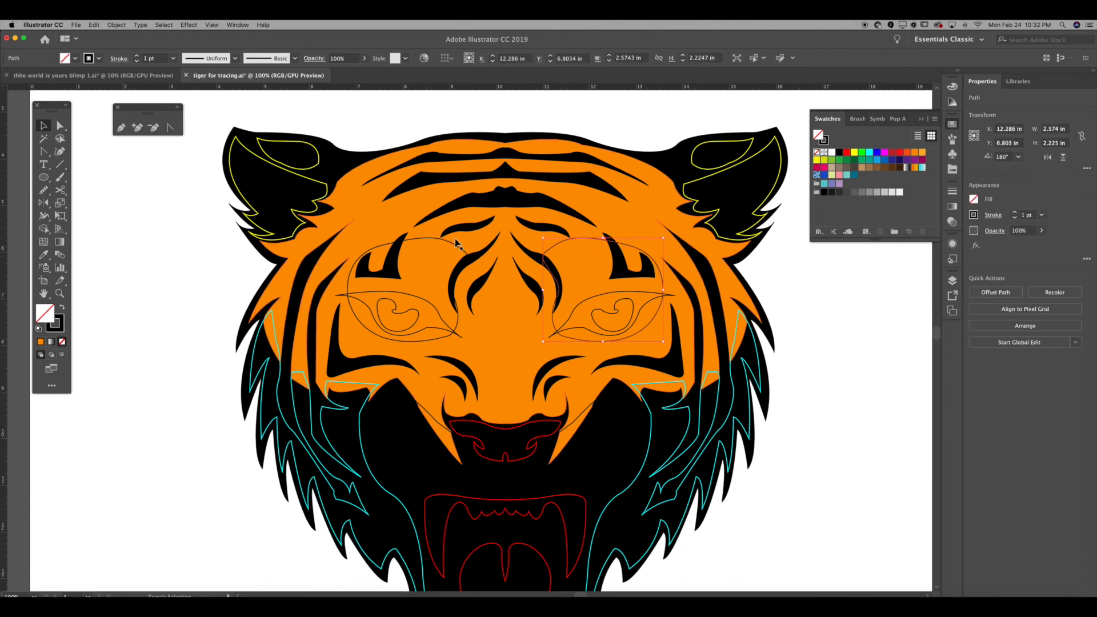
shift+click(457, 244)
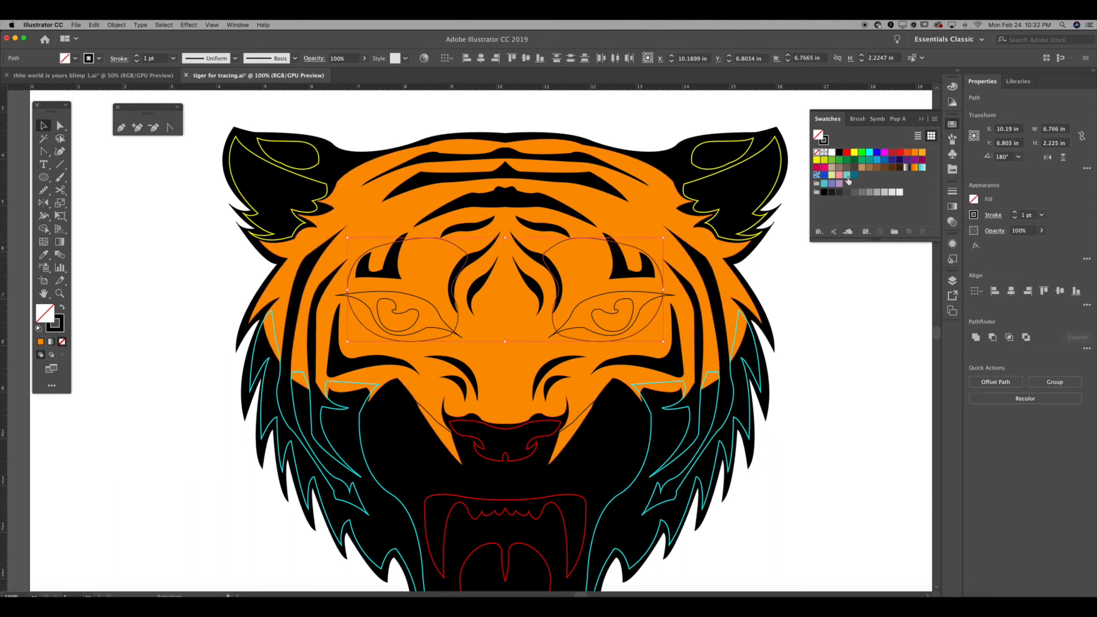
click(916, 154)
drag(819, 135, 824, 141)
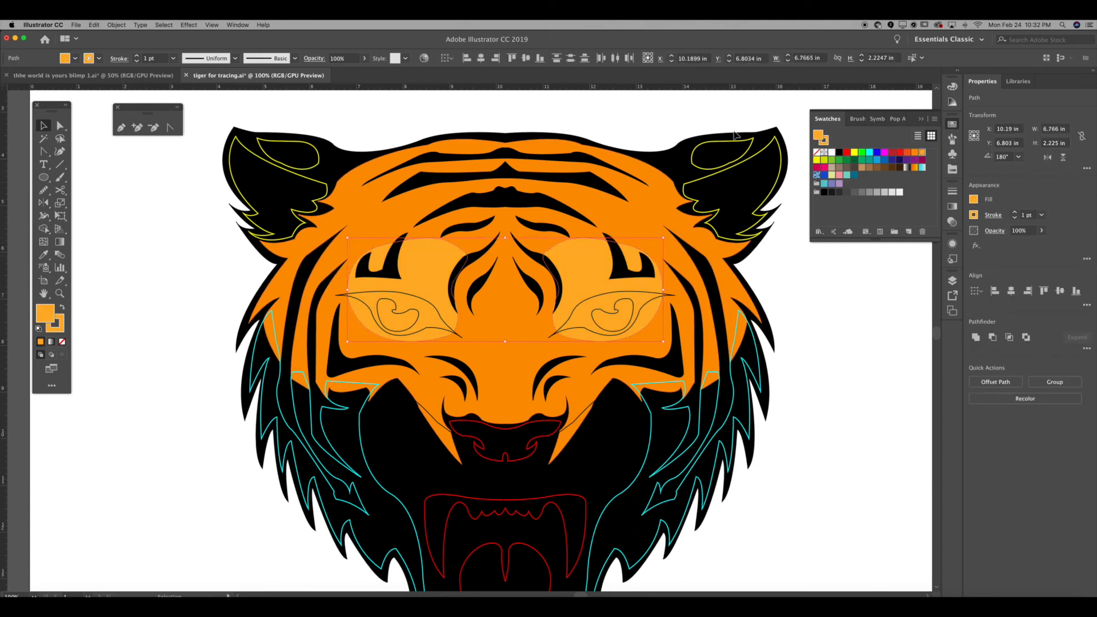
click(733, 130)
Fill both outer eye shapes with black, keeping a black stroke, and deselect them
click(629, 293)
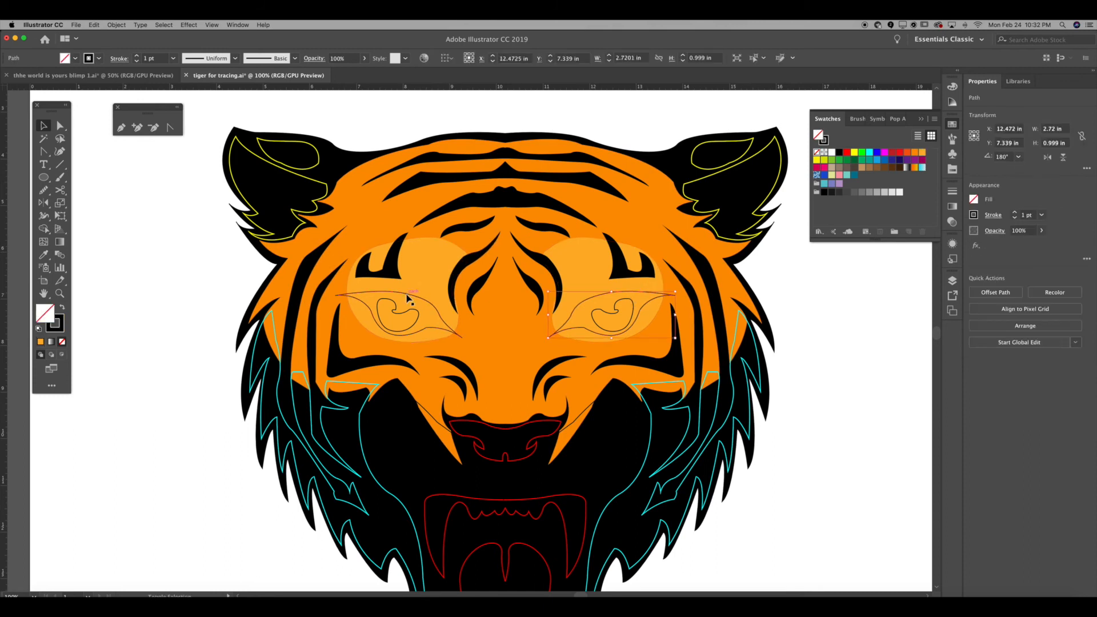
shift+click(406, 294)
drag(824, 140, 818, 134)
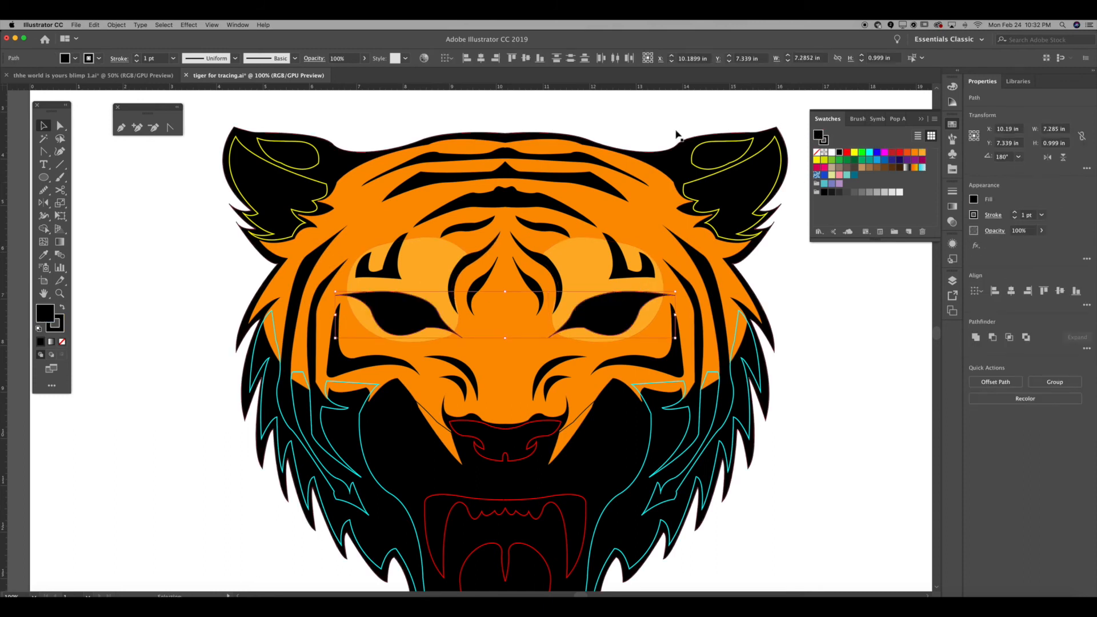
click(676, 132)
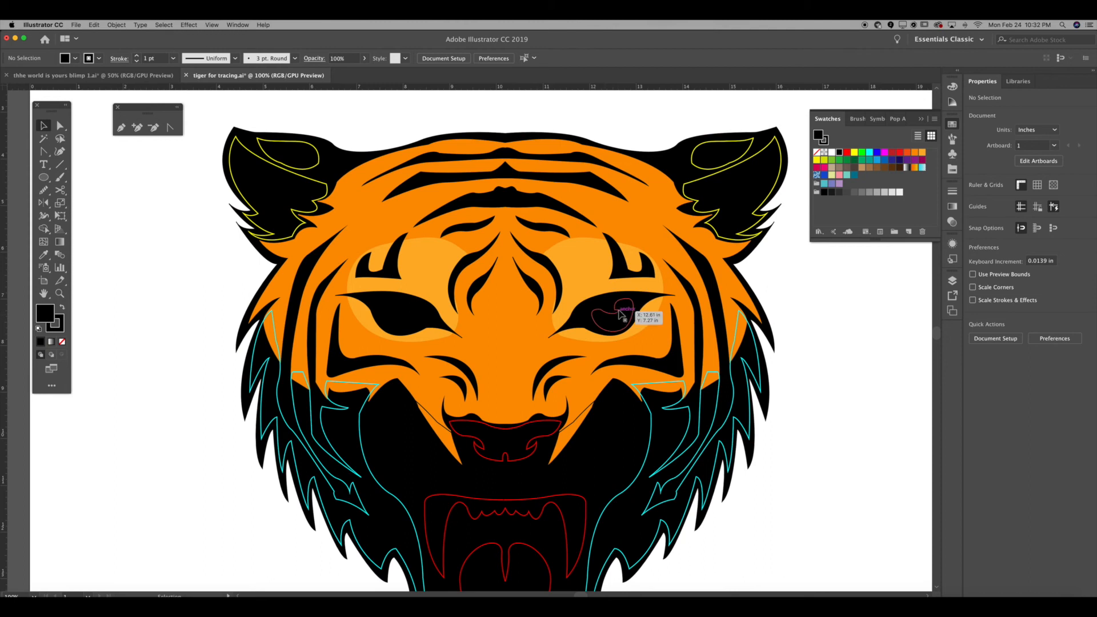
Give both inner eye shapes a white fill and a matching white stroke, and deselect them
click(623, 311)
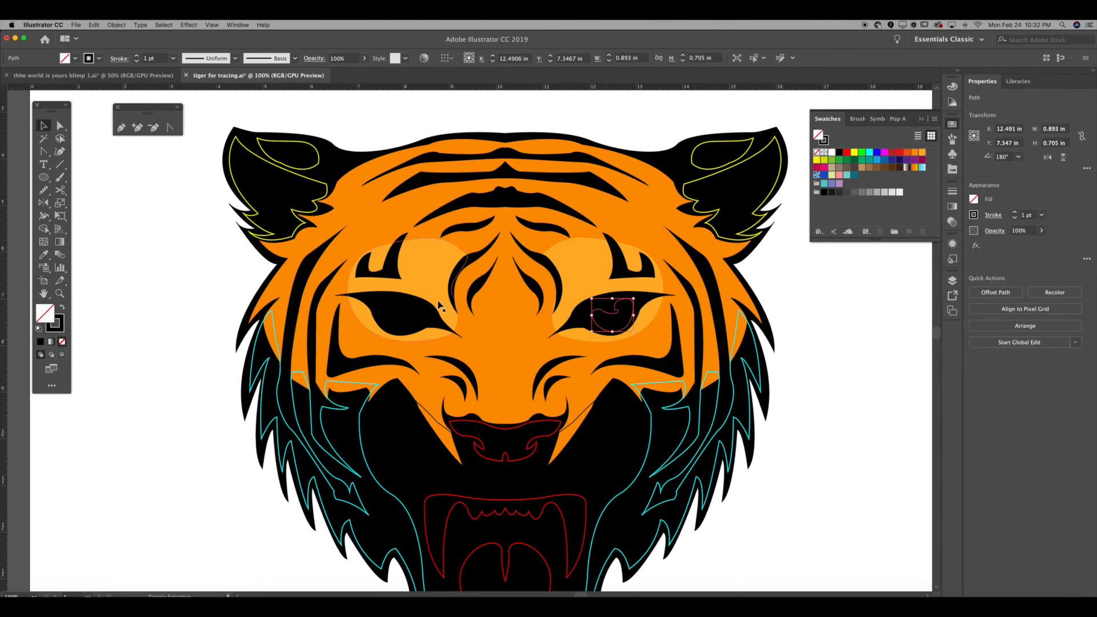
shift+click(397, 314)
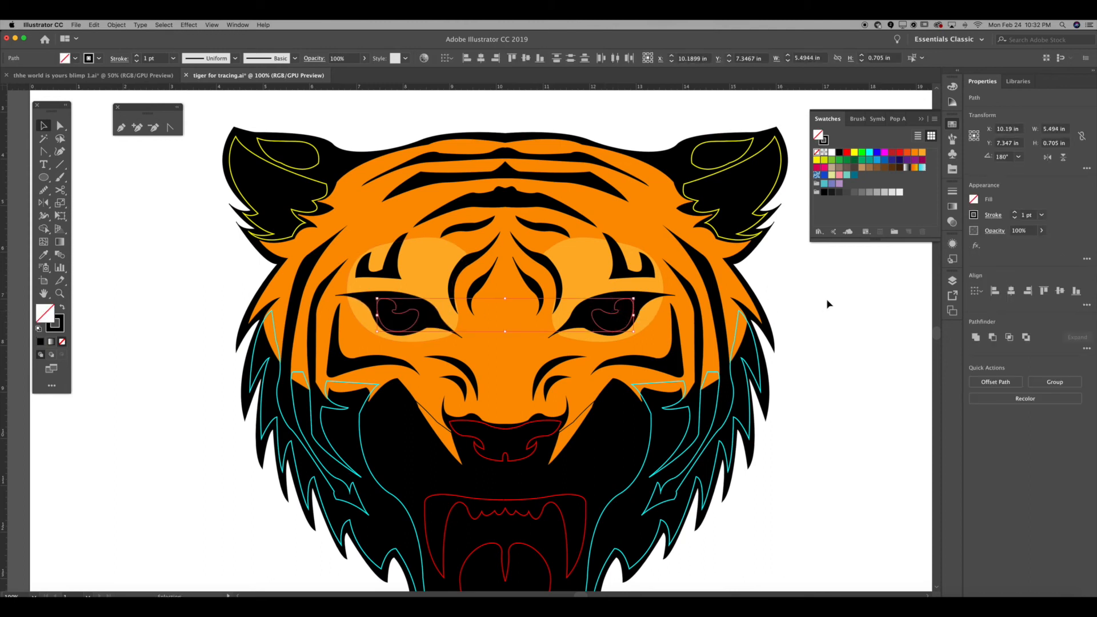
scroll(833, 302, down, 1)
click(832, 152)
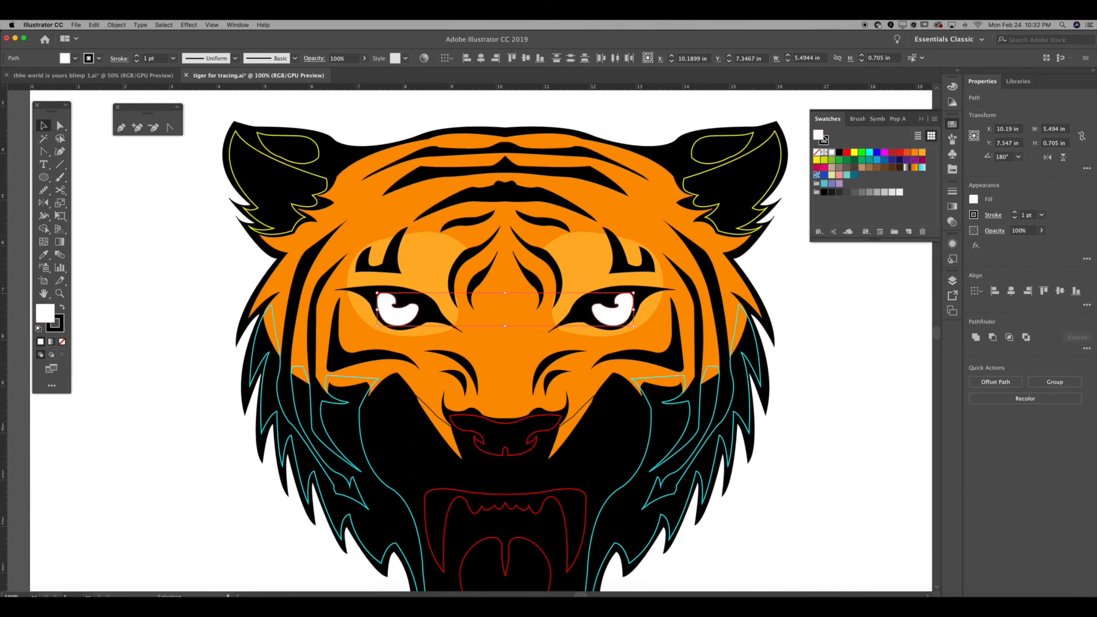
click(836, 272)
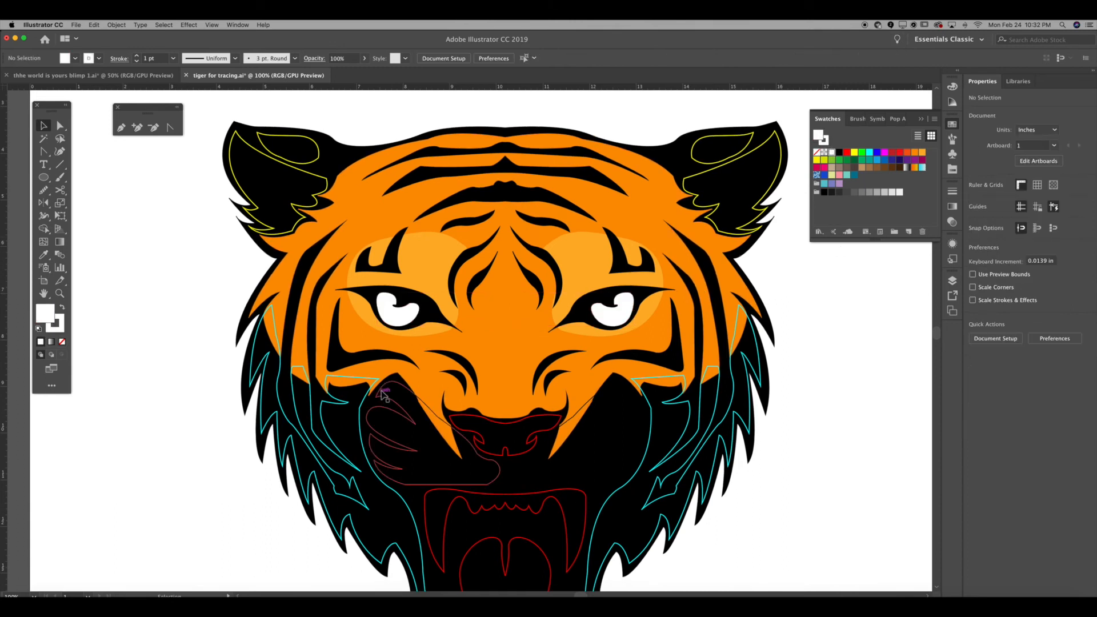
Give the two muzzle patches on either side of the nose a white fill and a matching white stroke, and deselect them
click(433, 416)
shift+click(616, 391)
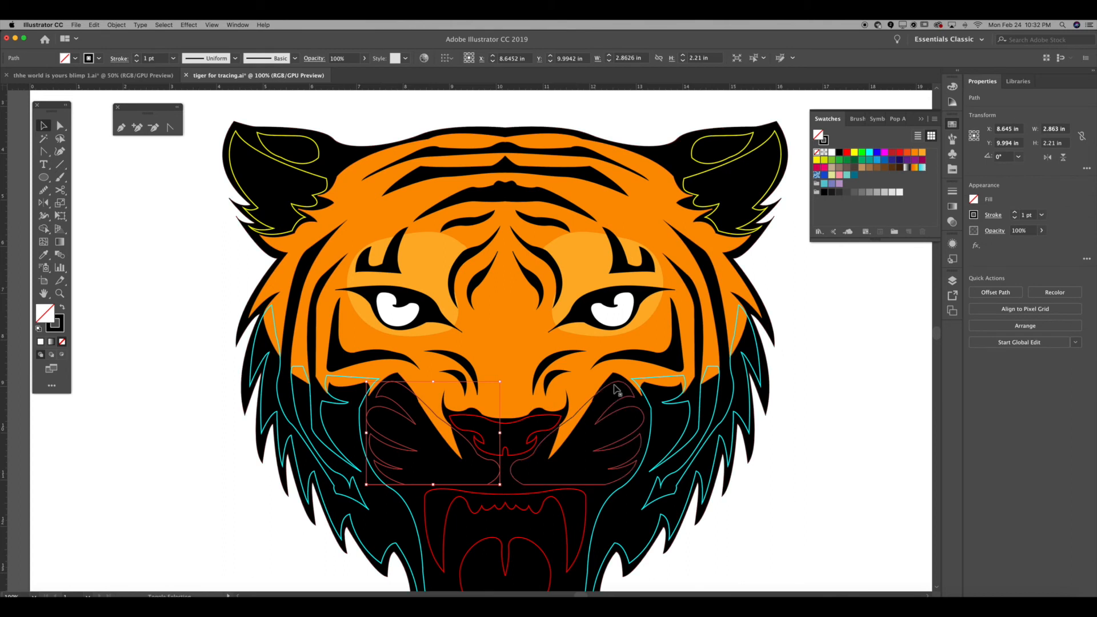
click(834, 153)
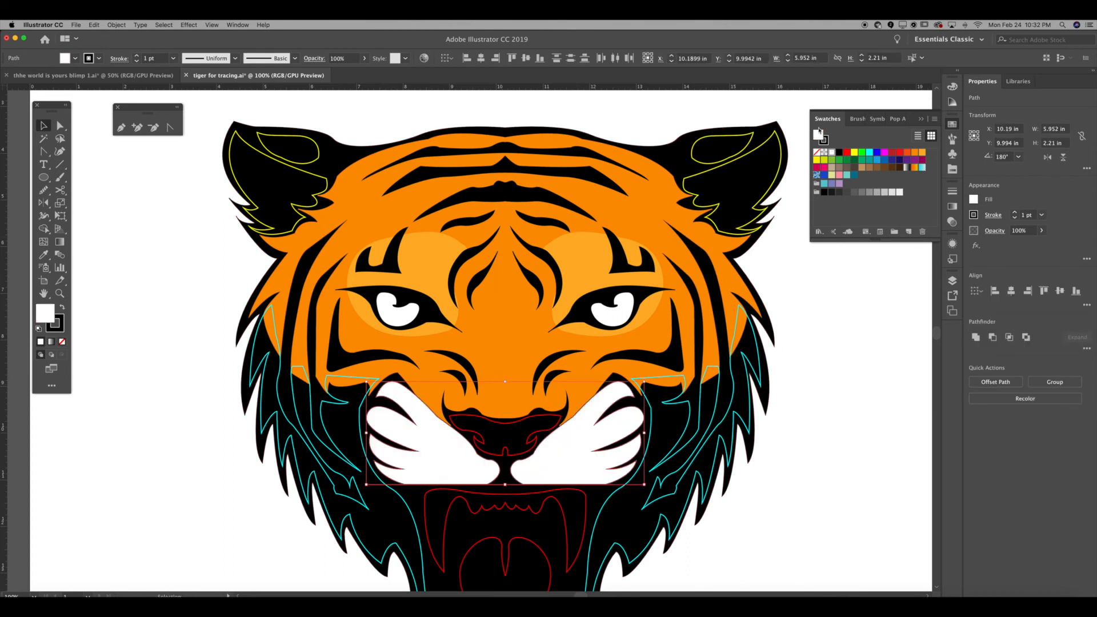
click(846, 331)
key(super+z)
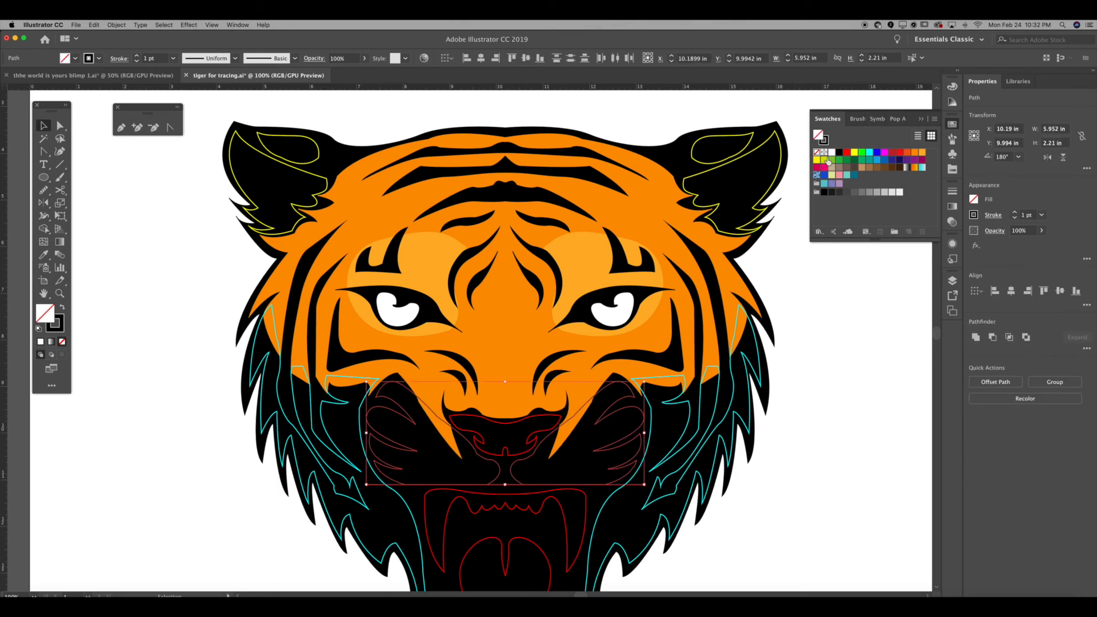
click(832, 153)
drag(822, 136, 825, 141)
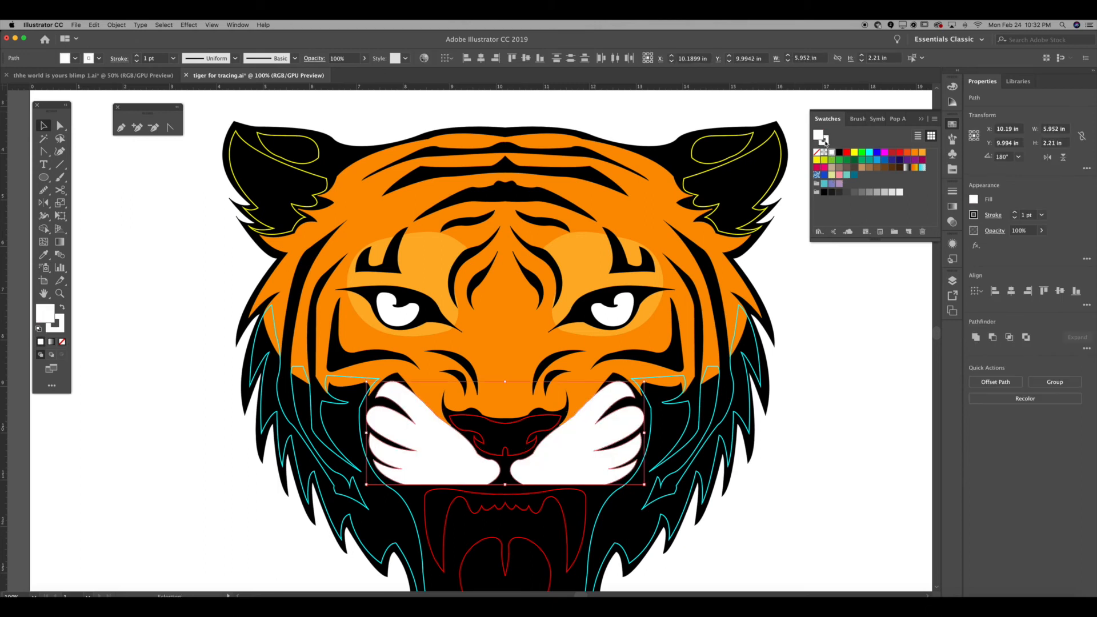
click(876, 439)
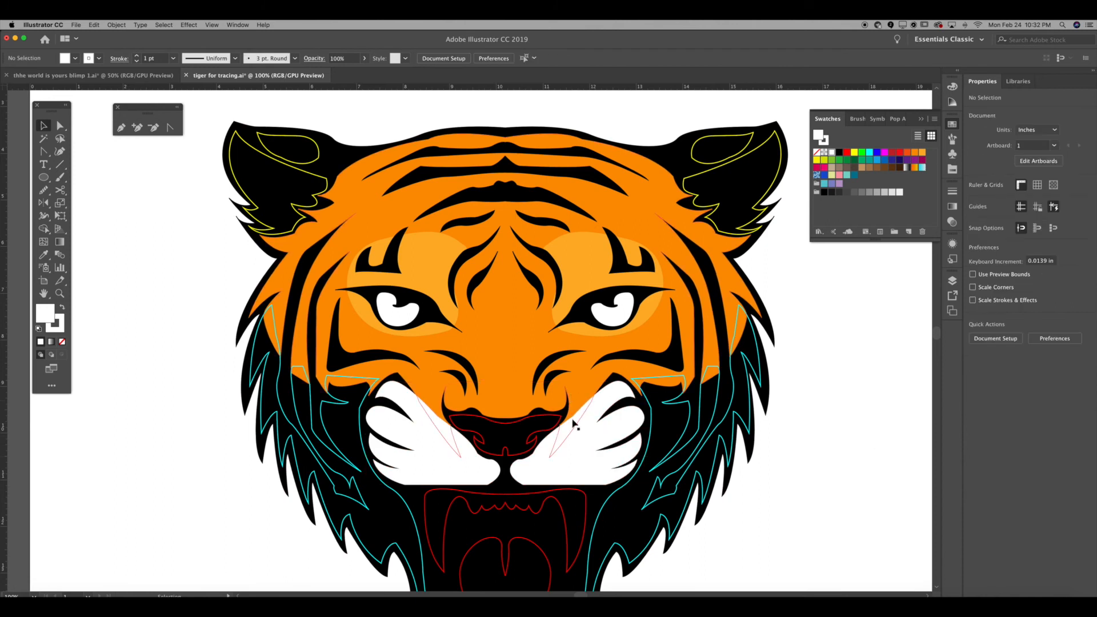
Try sending both white muzzle patches to the back of the stack, undo it, and deselect them
key(space)
drag(576, 393, 574, 340)
click(584, 391)
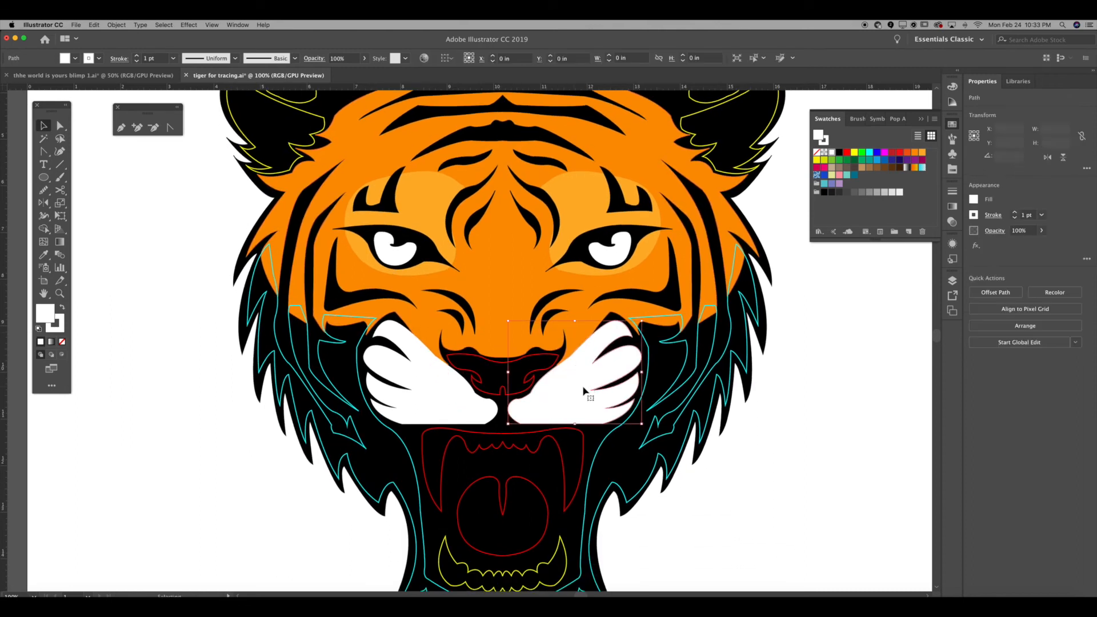
shift+click(438, 386)
key(super+shift+bracketleft)
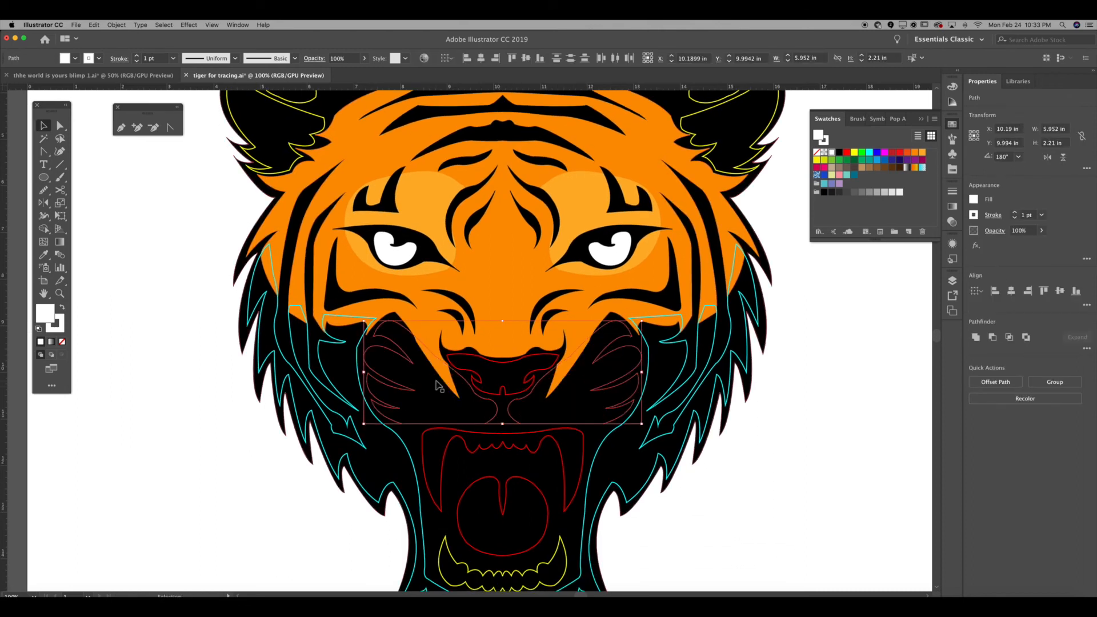
key(super+z)
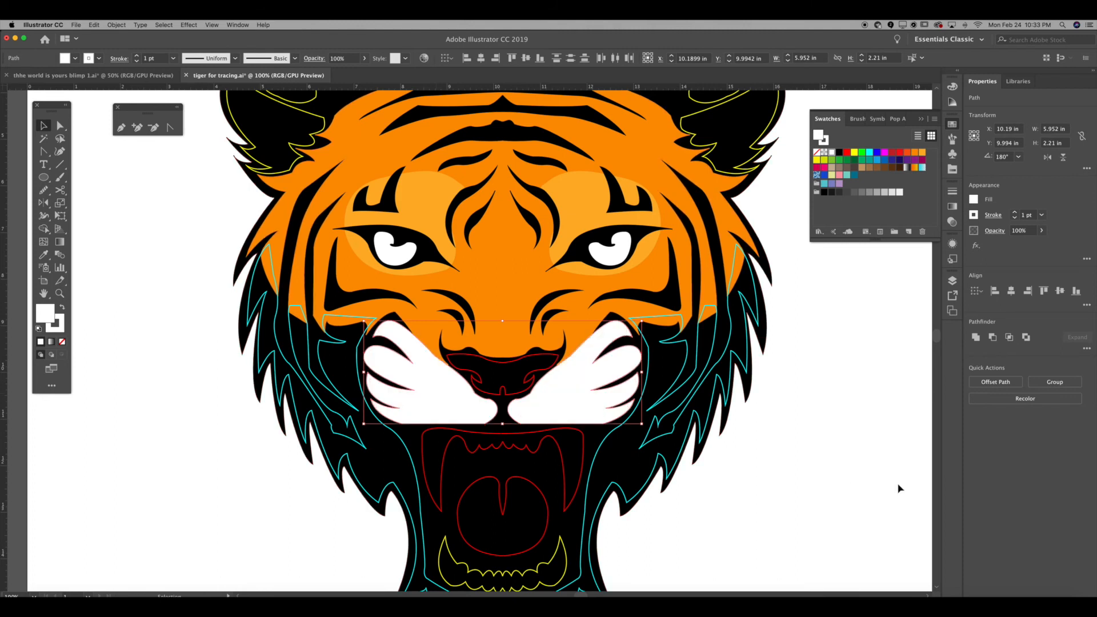
click(878, 381)
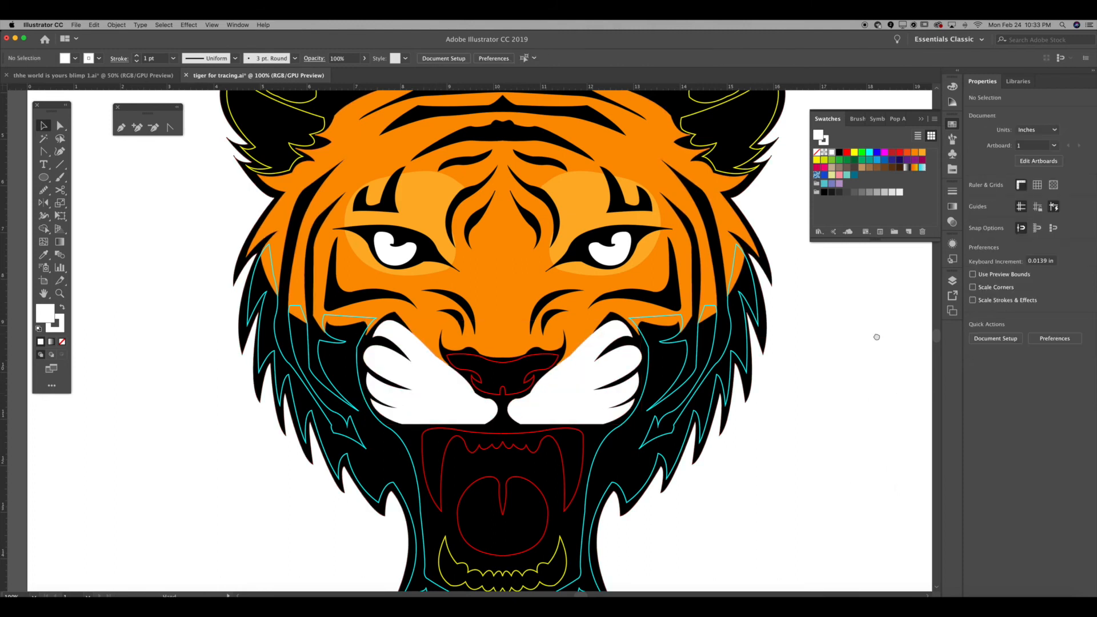
Bring the orange face with its black stripes, eye patches and eye shapes in front of the white muzzle patches, and deselect everything
scroll(863, 369, up, 2)
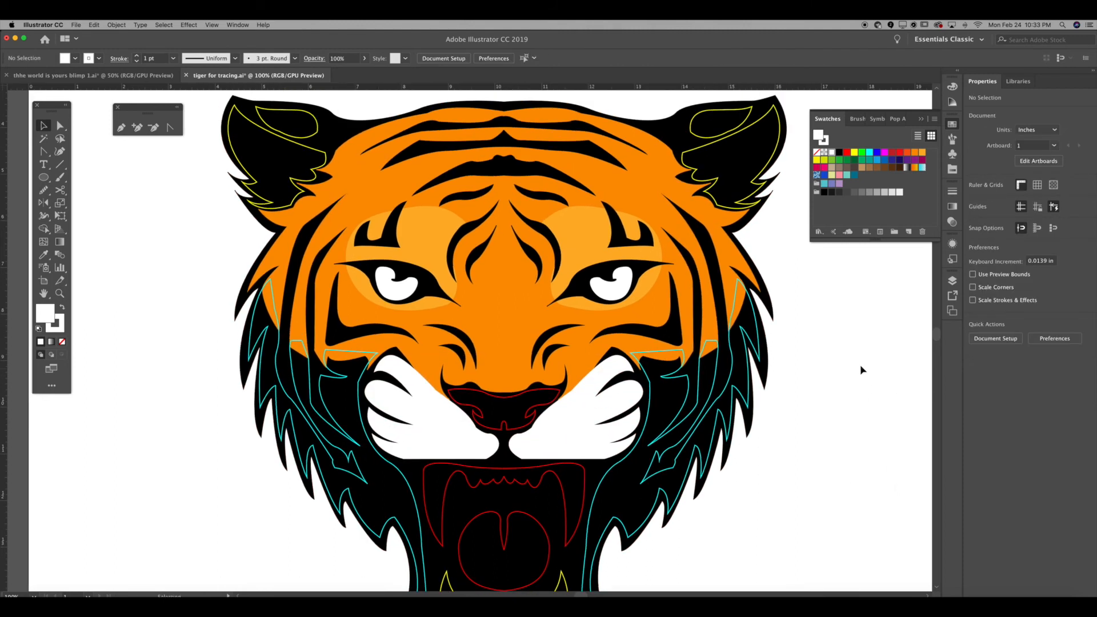
click(516, 316)
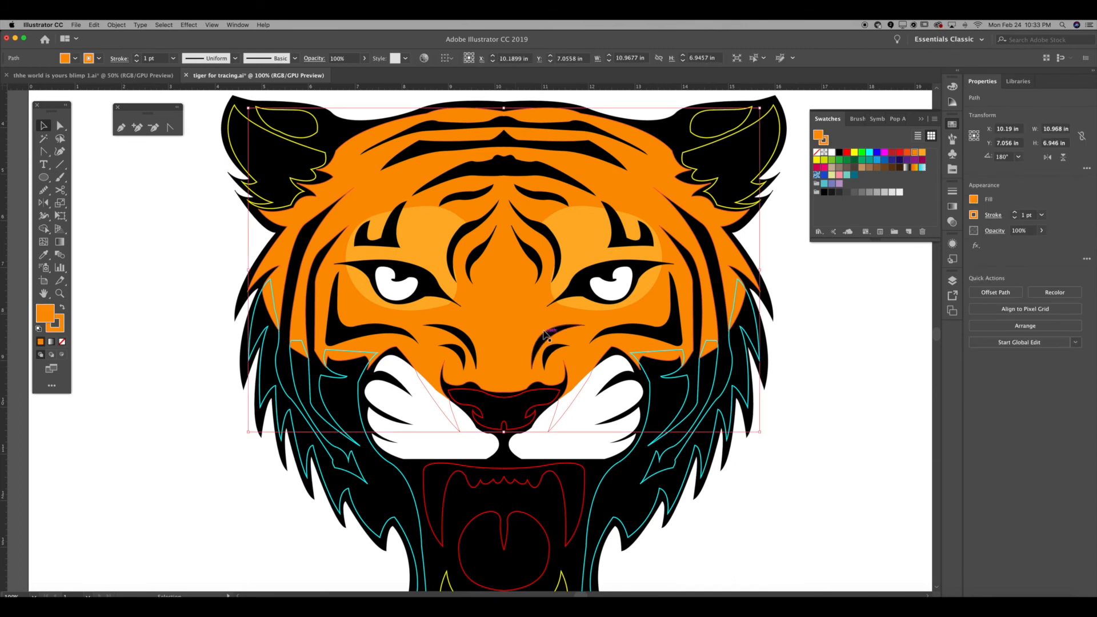
key(shift+super+])
key(super+z)
shift+click(547, 334)
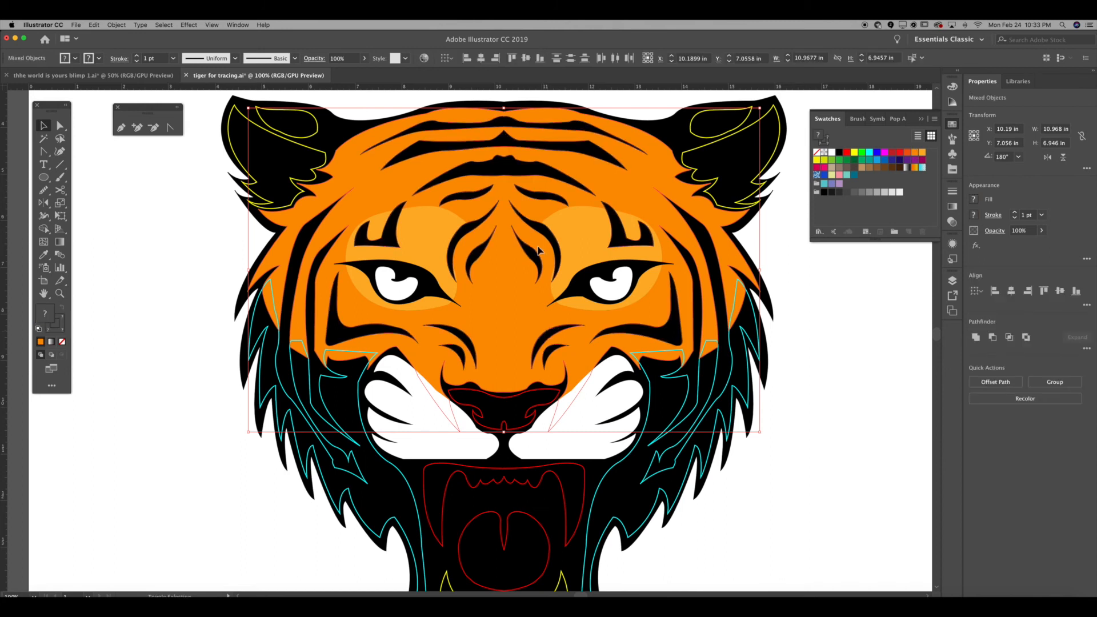
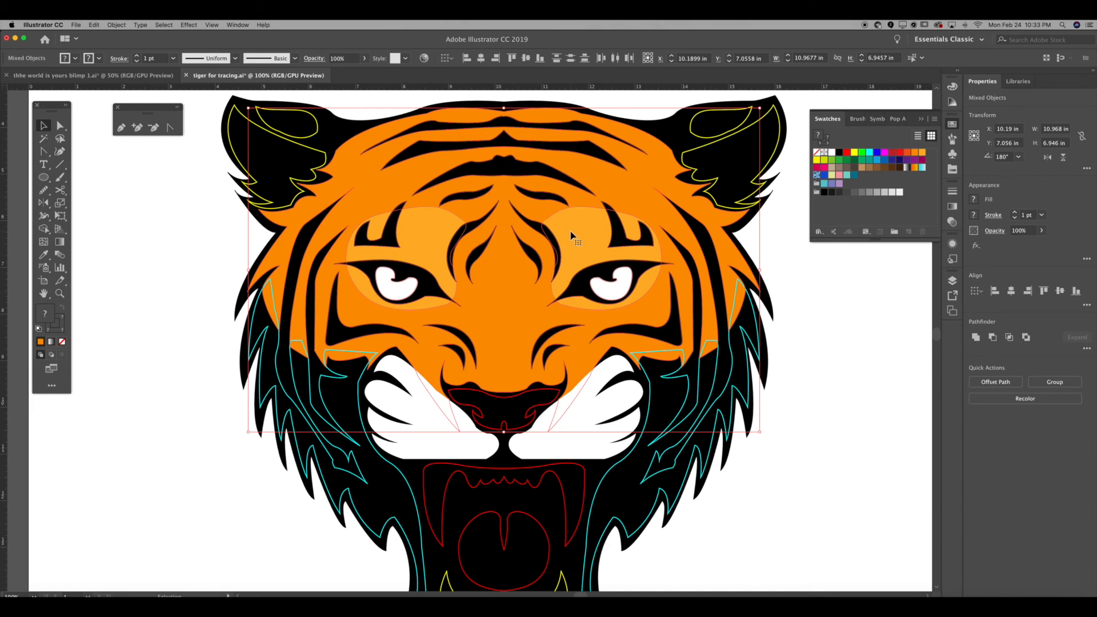
drag(571, 233, 790, 348)
key(super+z)
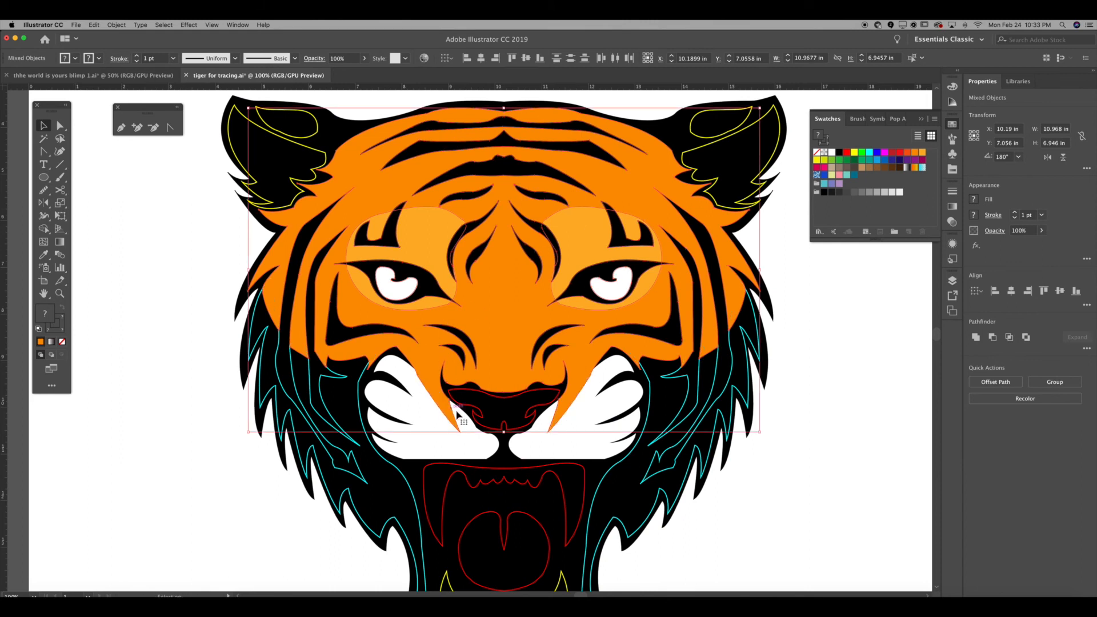
click(878, 476)
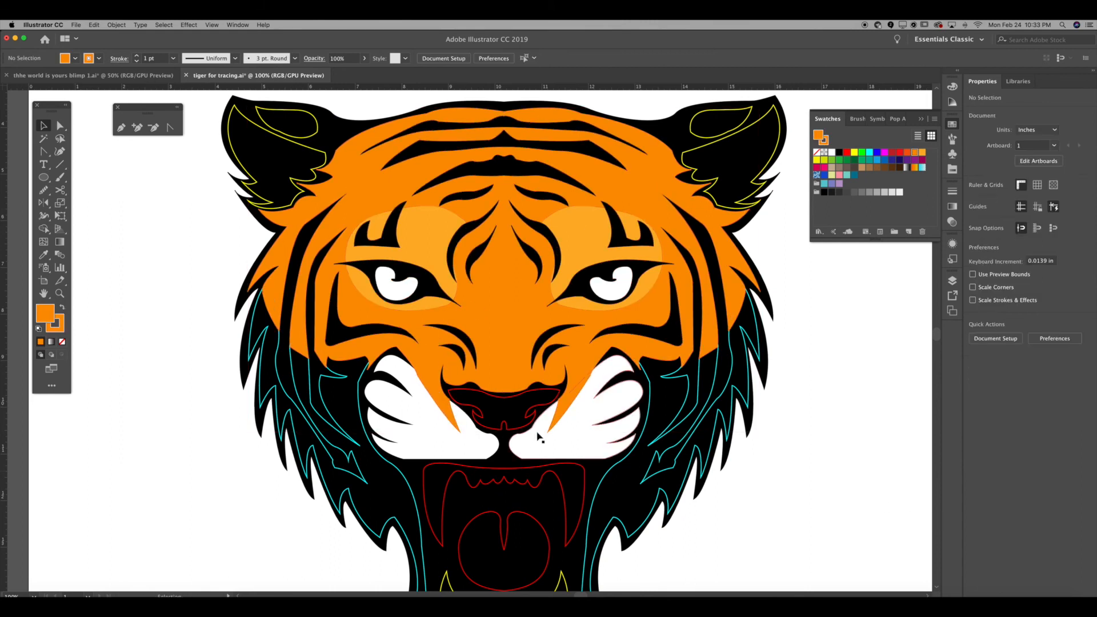
Examine up close the edges where the orange face meets the white muzzle patches beside the nose
scroll(520, 343, down, 5)
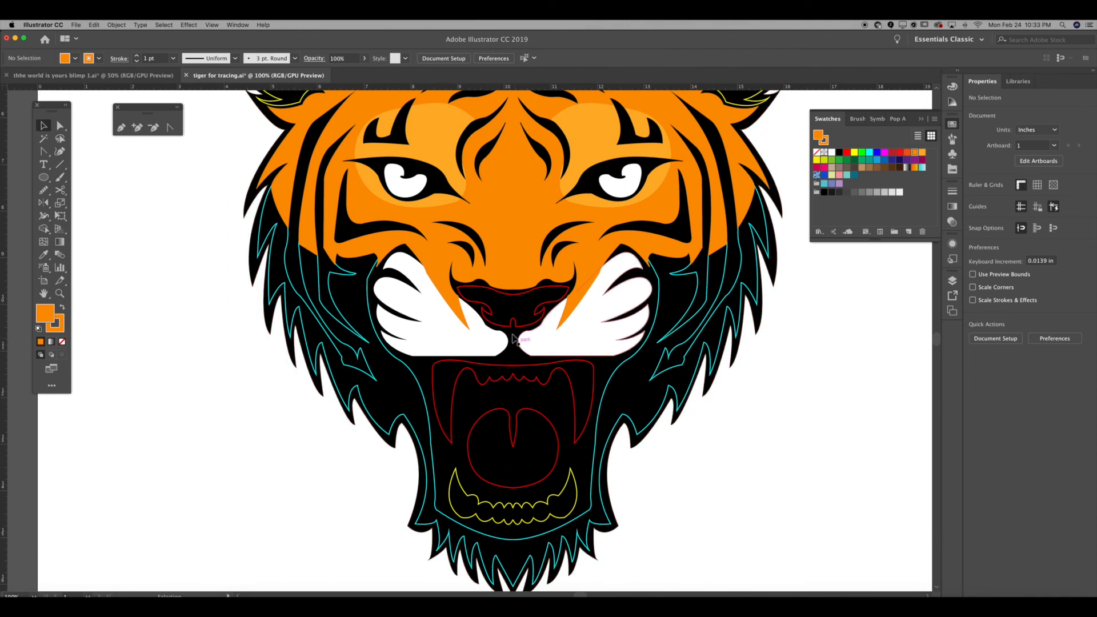
click(516, 300)
key(super+equal)
key(super+equal)
key(super+equal)
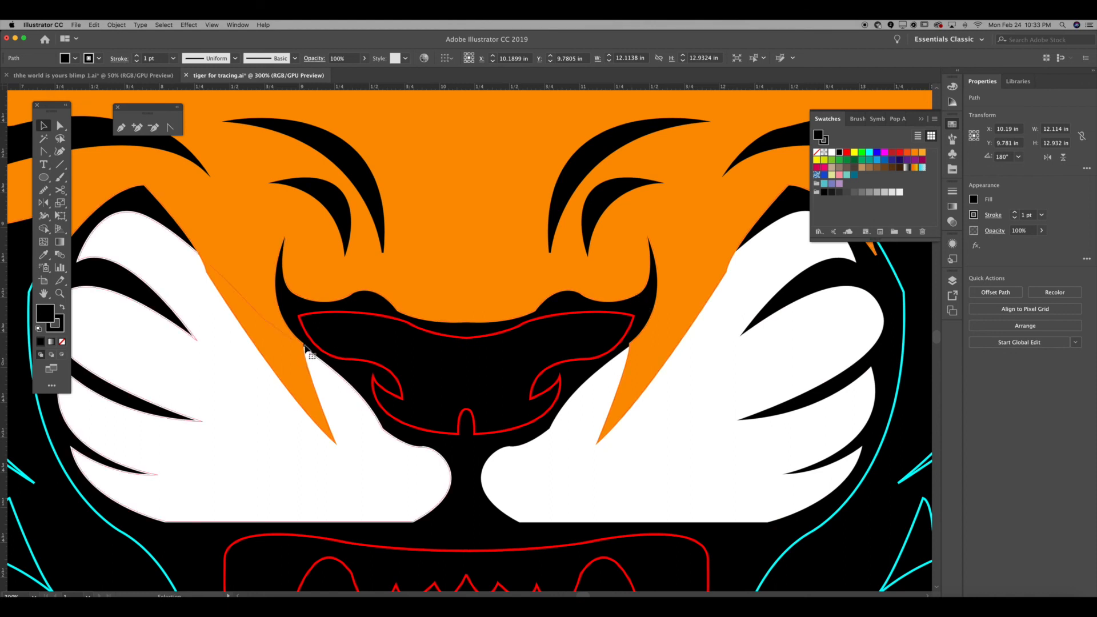
key(a)
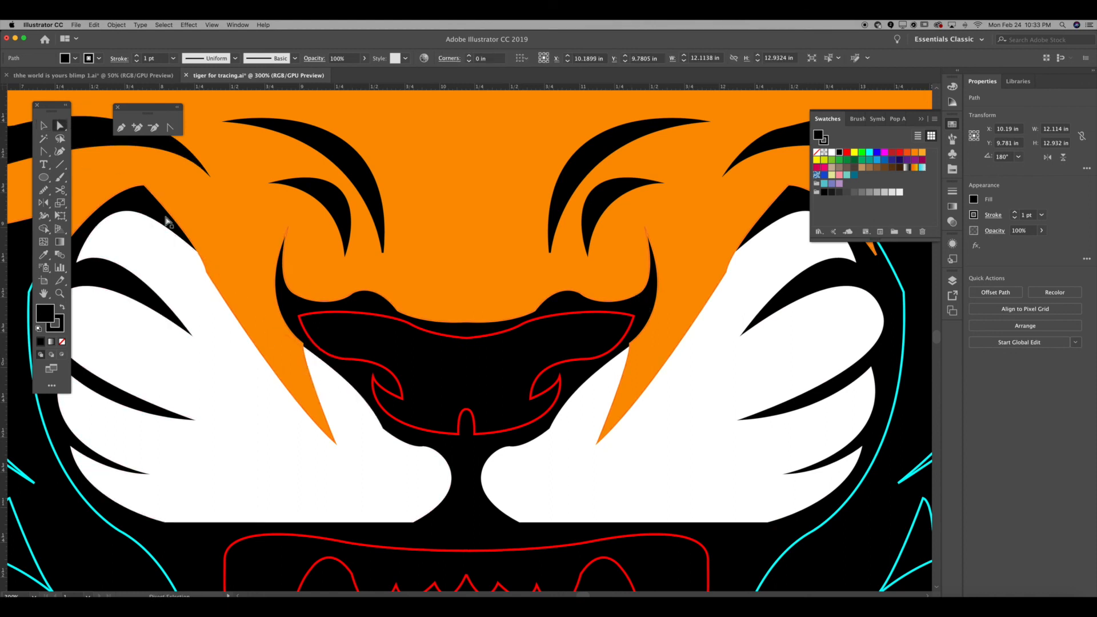
click(303, 346)
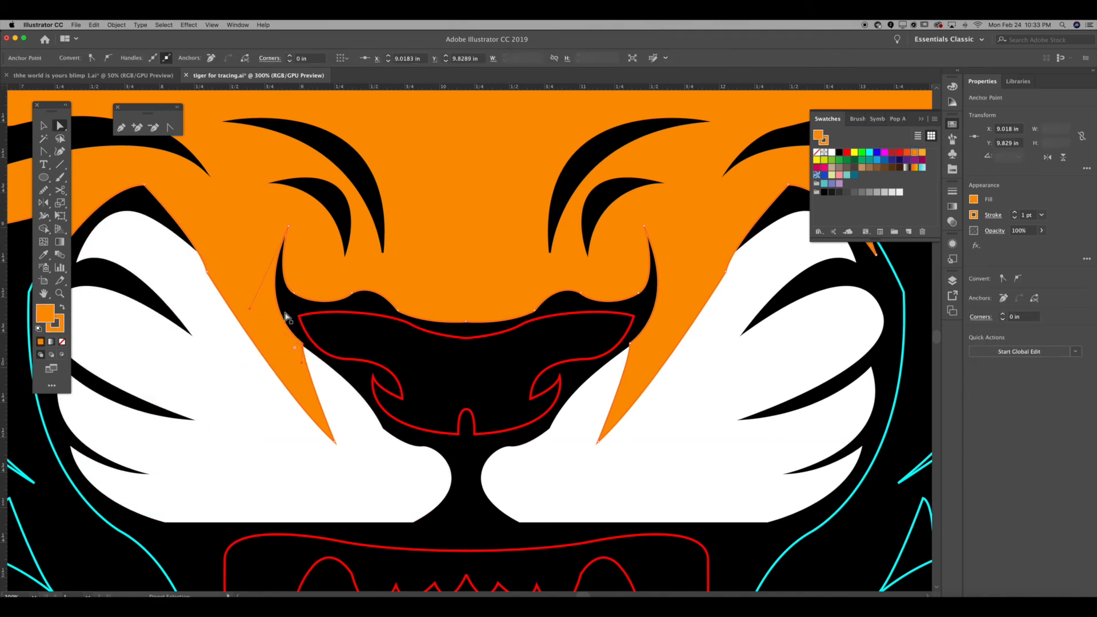
super+click(290, 315)
key(super+minus)
key(super+1)
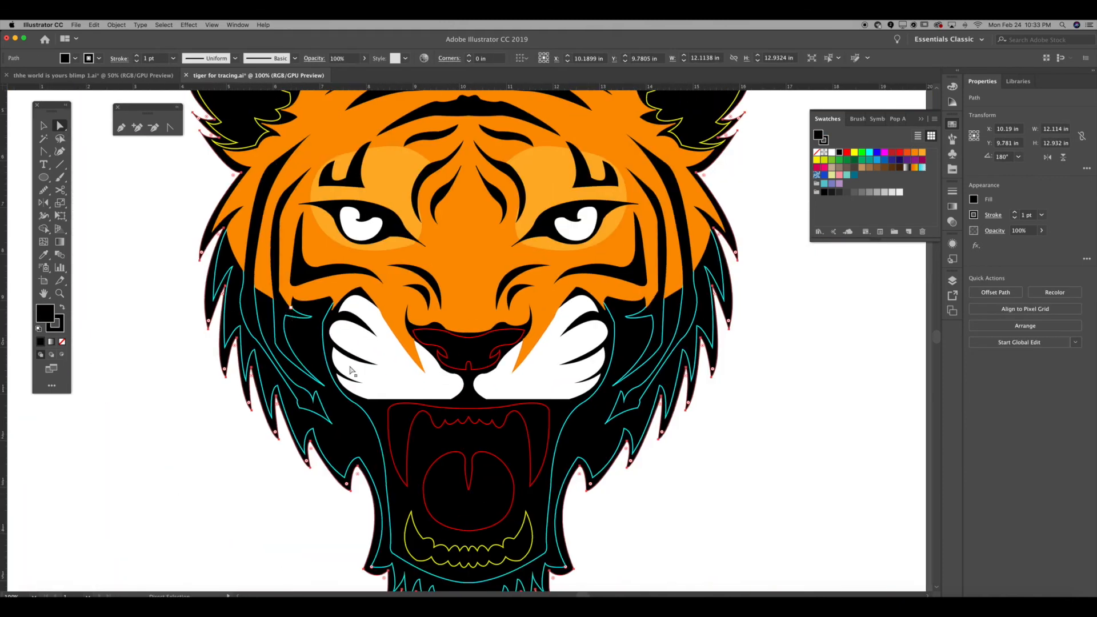
Fill the nose shape with dark red, keeping its red stroke, and deselect it
click(475, 343)
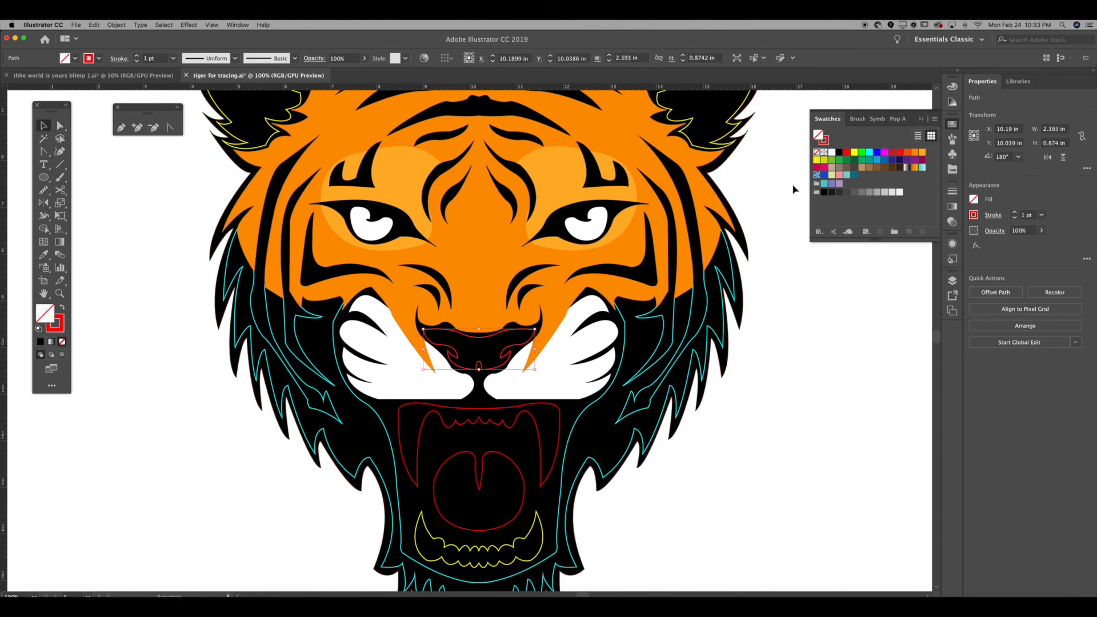
click(893, 153)
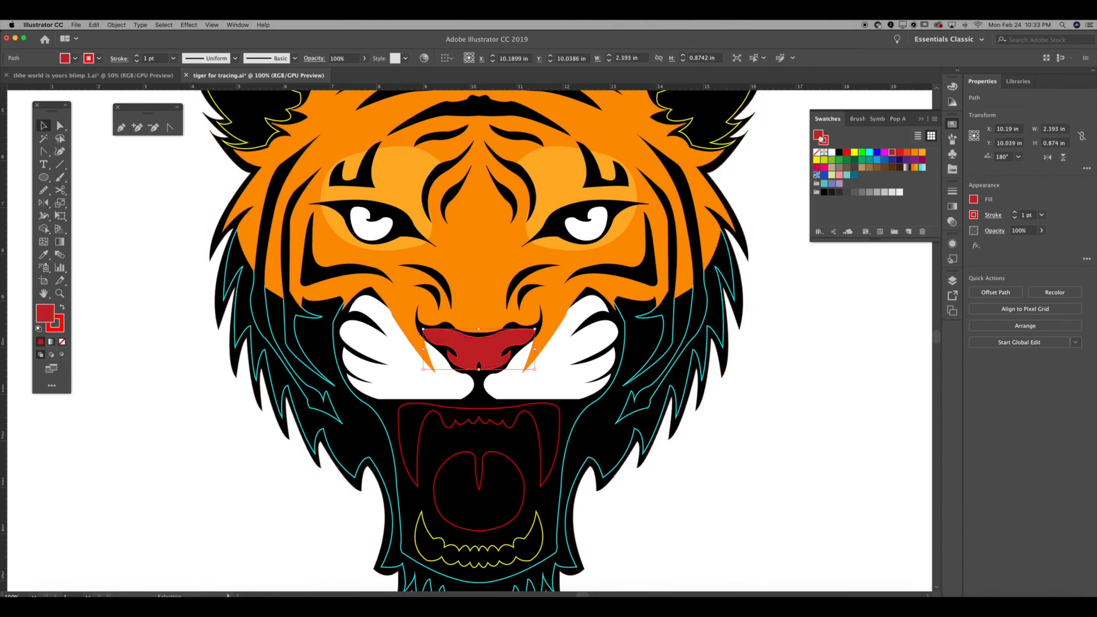
click(751, 189)
Give the large inner shapes of both ears a lighter orange fill and a matching stroke, and deselect them
drag(752, 188, 748, 312)
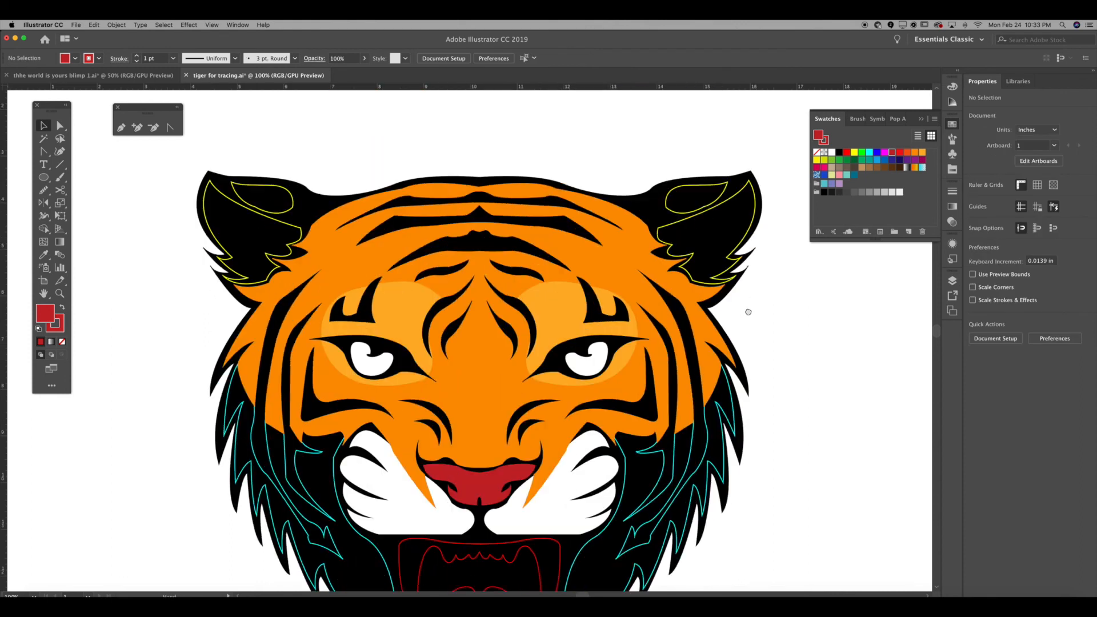
click(704, 243)
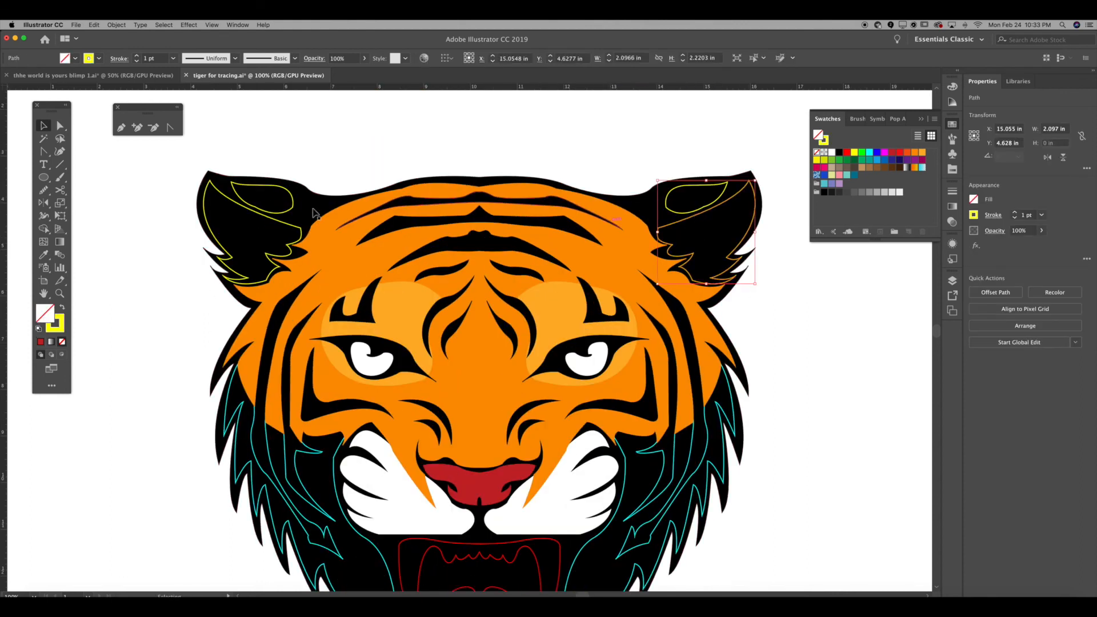
shift+click(203, 217)
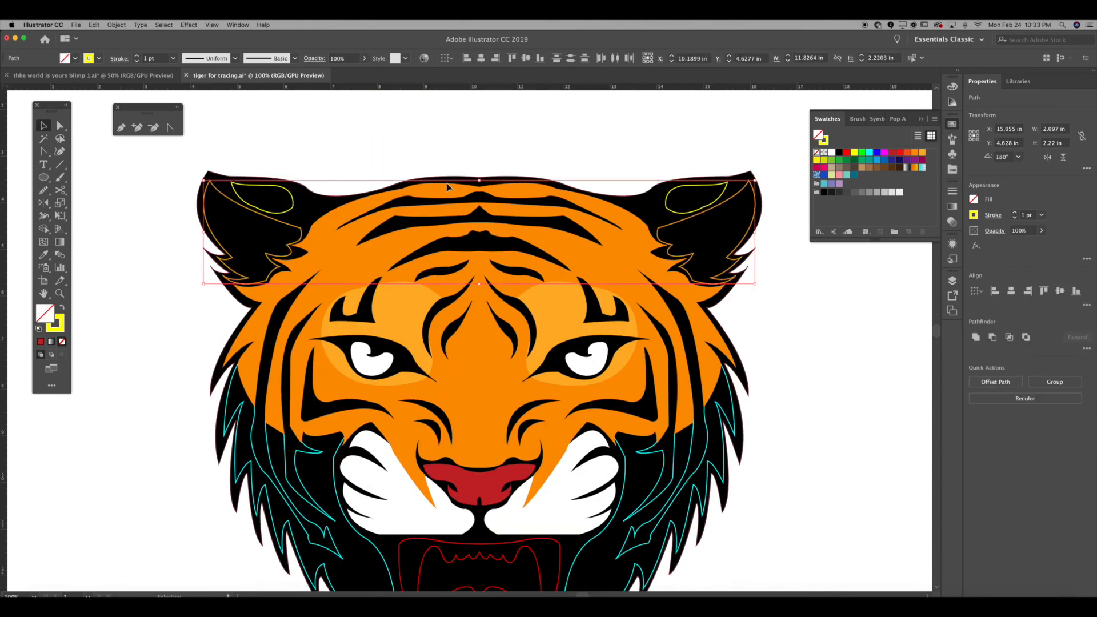
click(922, 152)
drag(824, 142, 826, 143)
click(691, 147)
Give the small rounded upper shapes of both ears an orange fill and a matching stroke, and deselect them
click(693, 186)
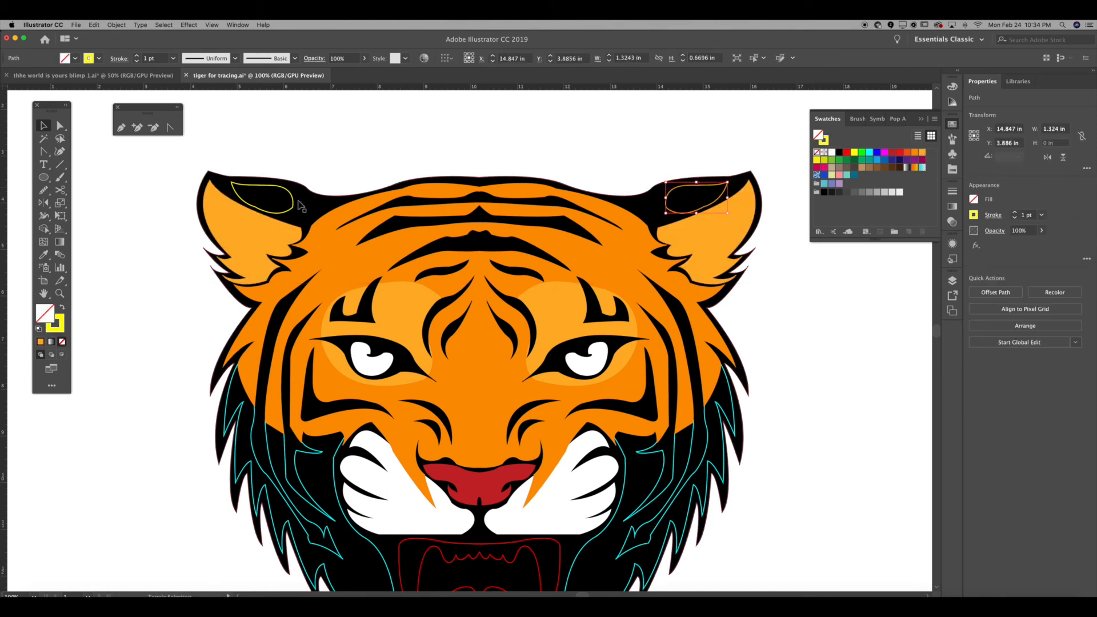
shift+click(293, 201)
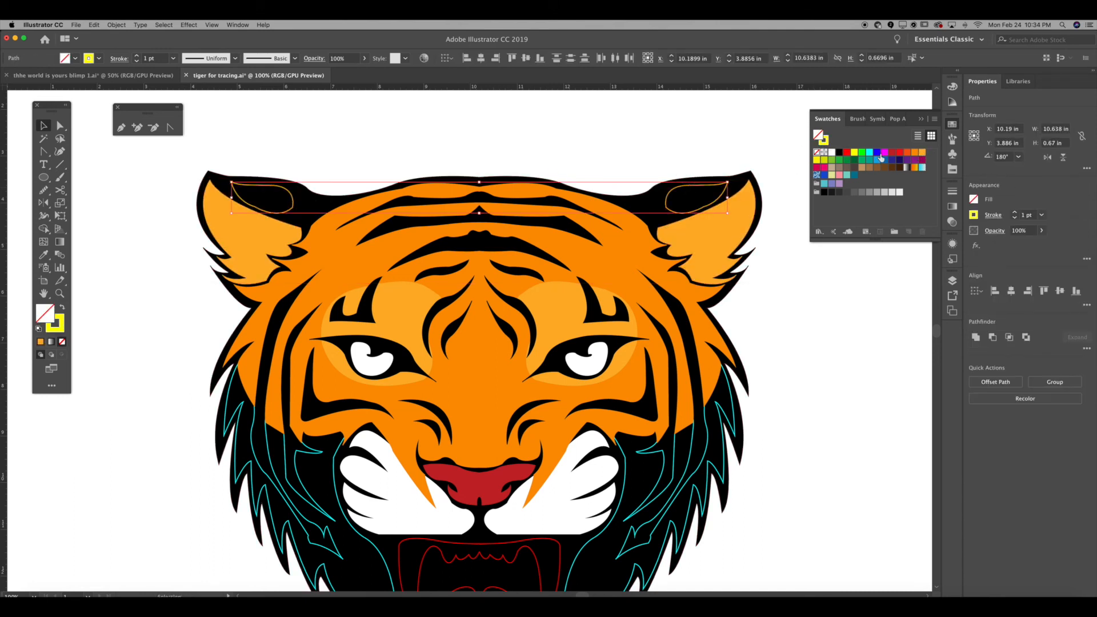
click(914, 153)
drag(824, 139, 826, 142)
click(725, 137)
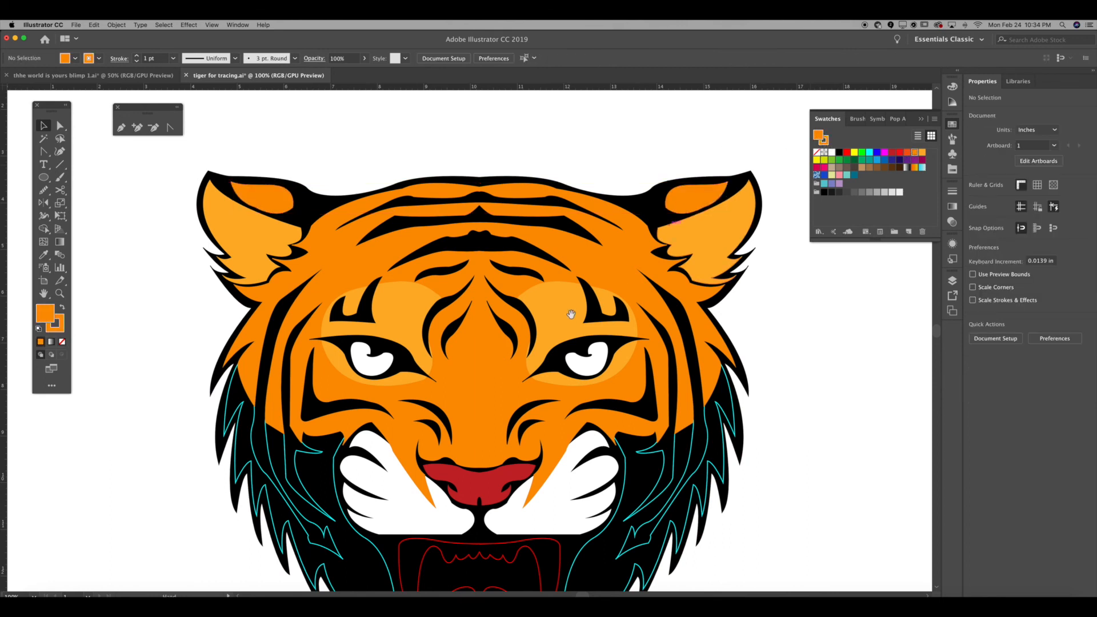
Give the upper and lower teeth shapes in the open mouth a white fill and a matching white stroke, and deselect them
scroll(568, 311, down, 6)
click(511, 424)
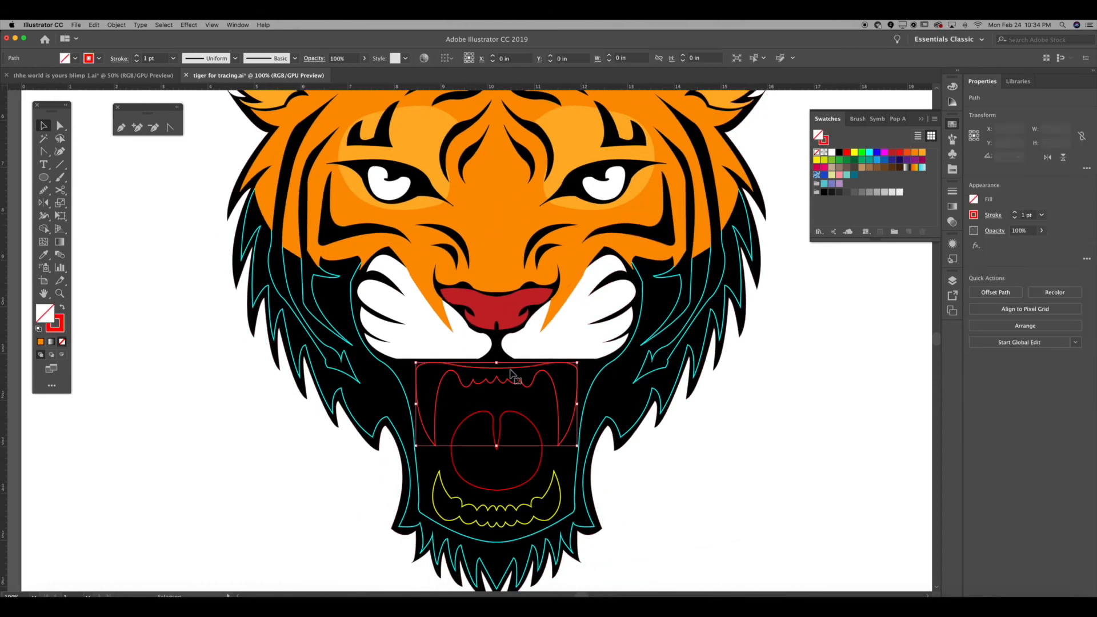
shift+click(571, 492)
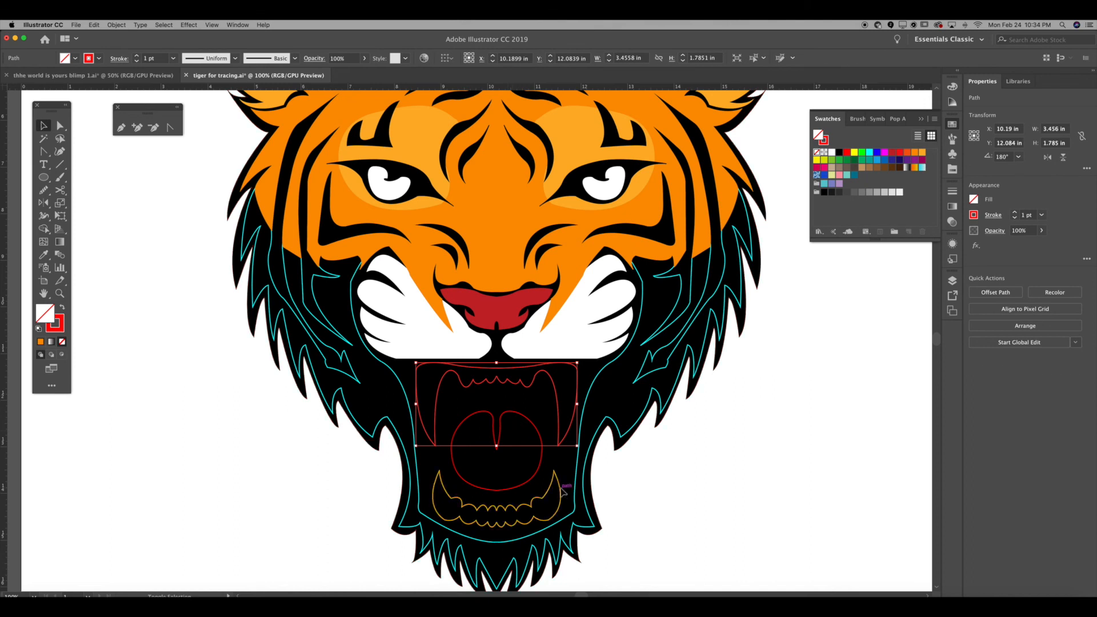
click(832, 152)
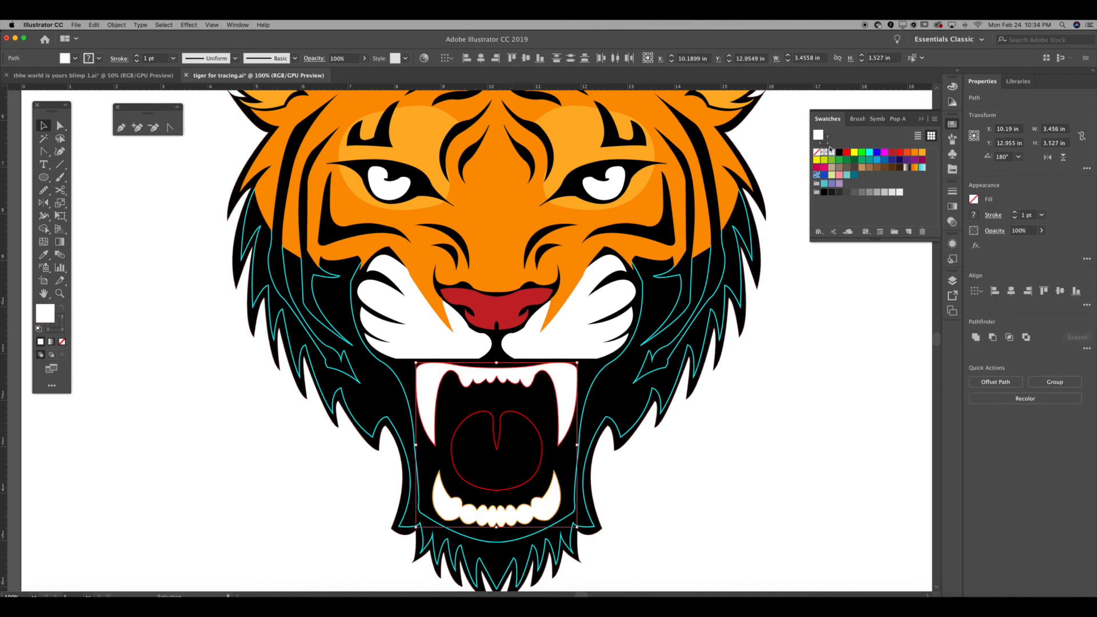
click(814, 266)
key(super+z)
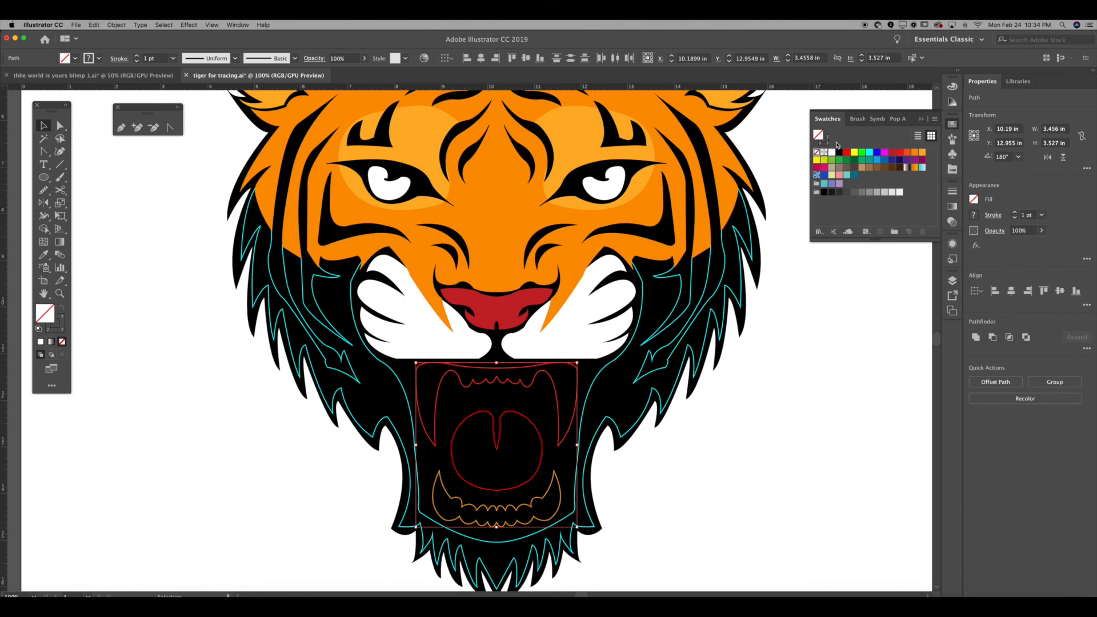
click(832, 153)
click(818, 291)
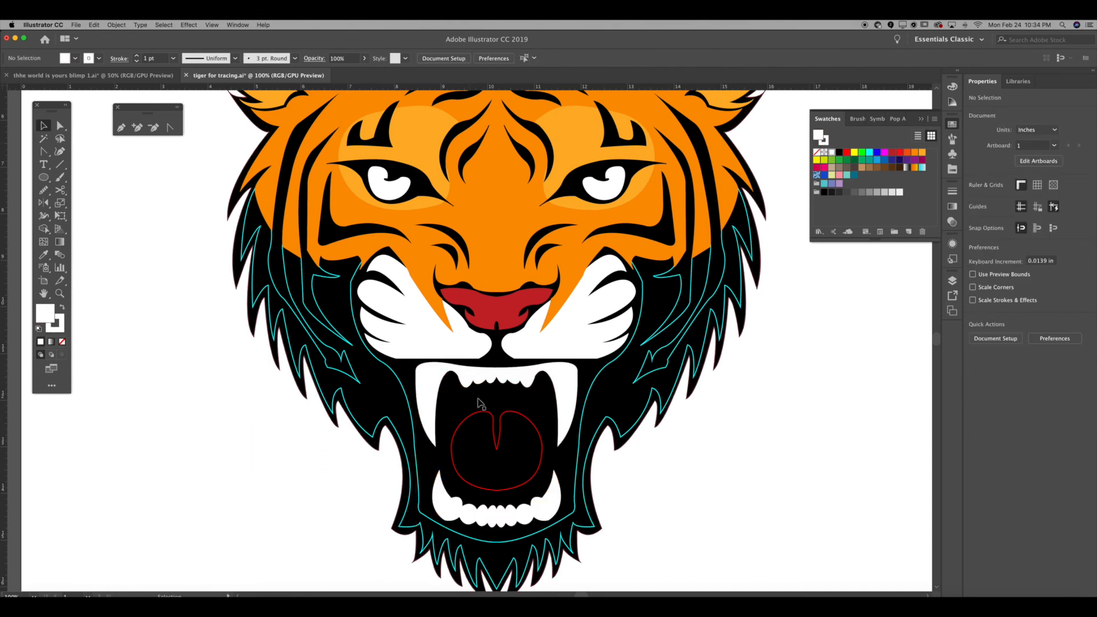
Fill the tongue shape with bright red, keeping its red stroke, and deselect it
click(487, 415)
click(488, 415)
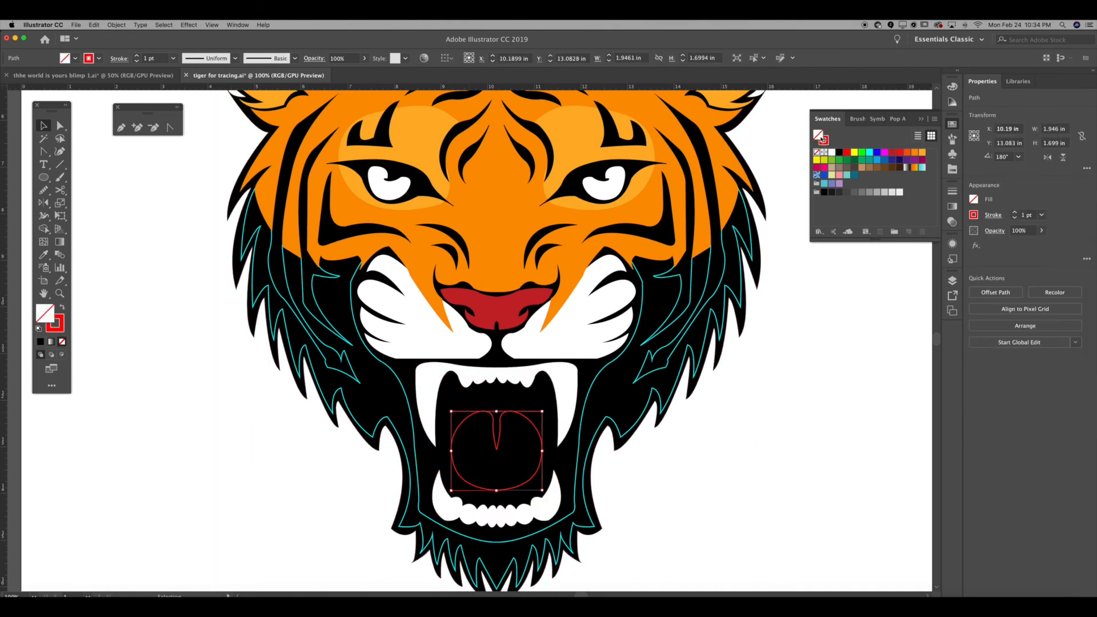
click(846, 152)
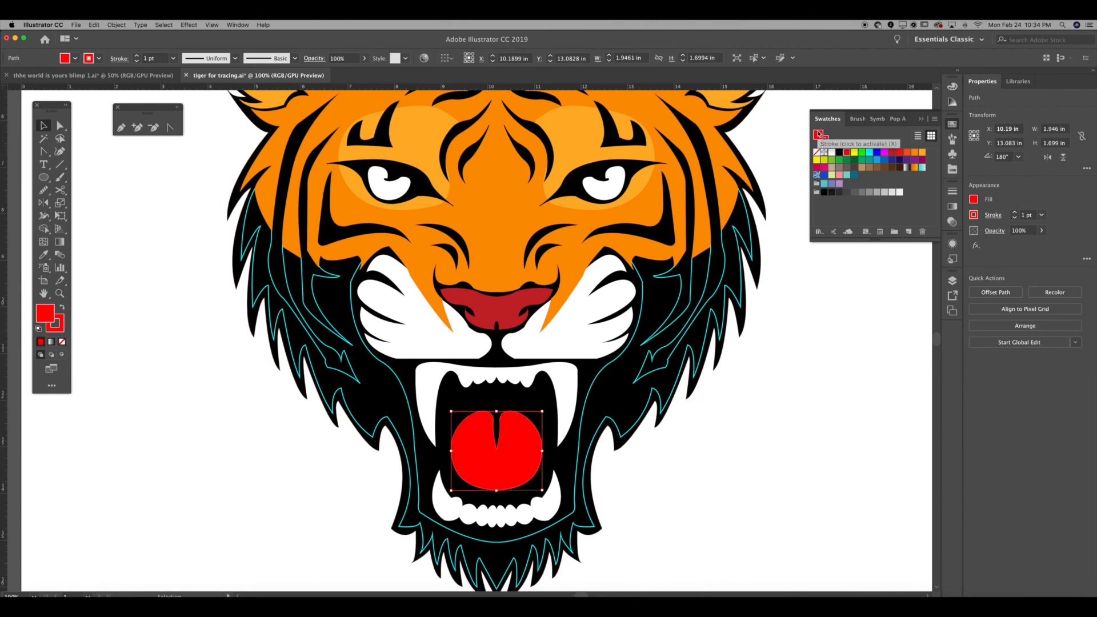
click(761, 375)
Give the large cheek and chin fur shape a white fill and a matching white stroke, and deselect it
click(690, 271)
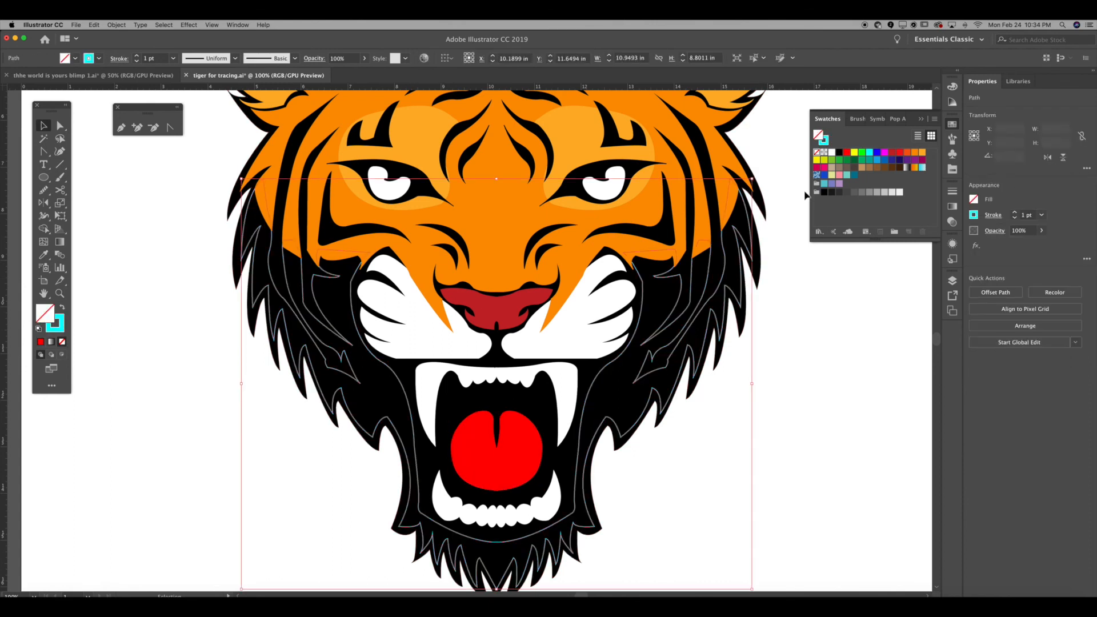
click(833, 152)
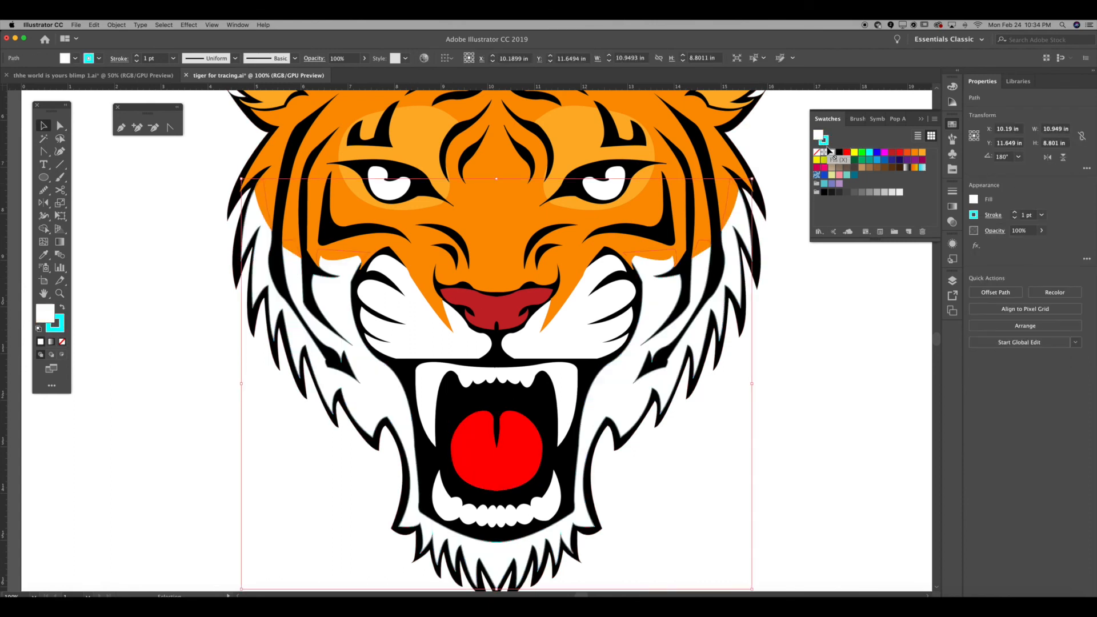
drag(820, 136, 827, 143)
click(825, 301)
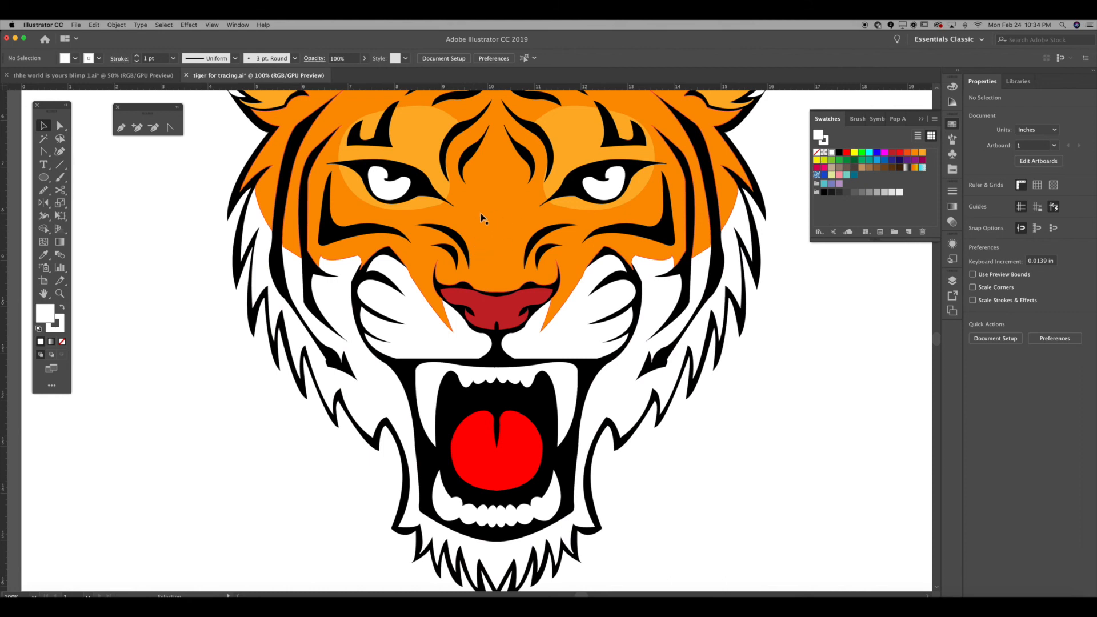
Examine where the white cheek fur meets the orange face, and check the whole tiger in both outline and preview display
scroll(481, 223, up, 3)
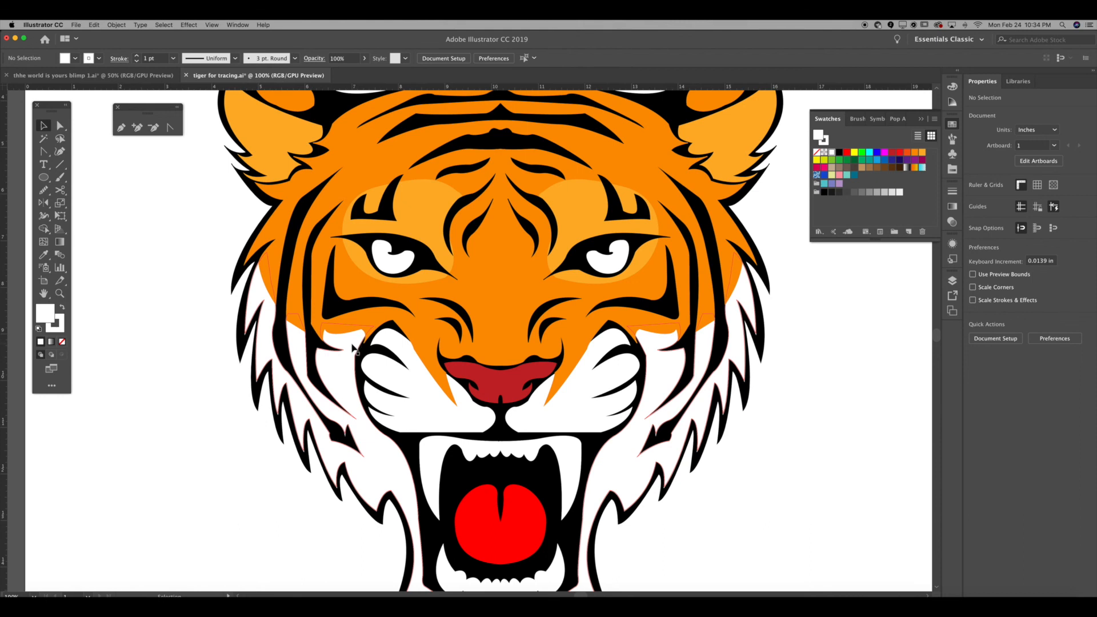
click(353, 348)
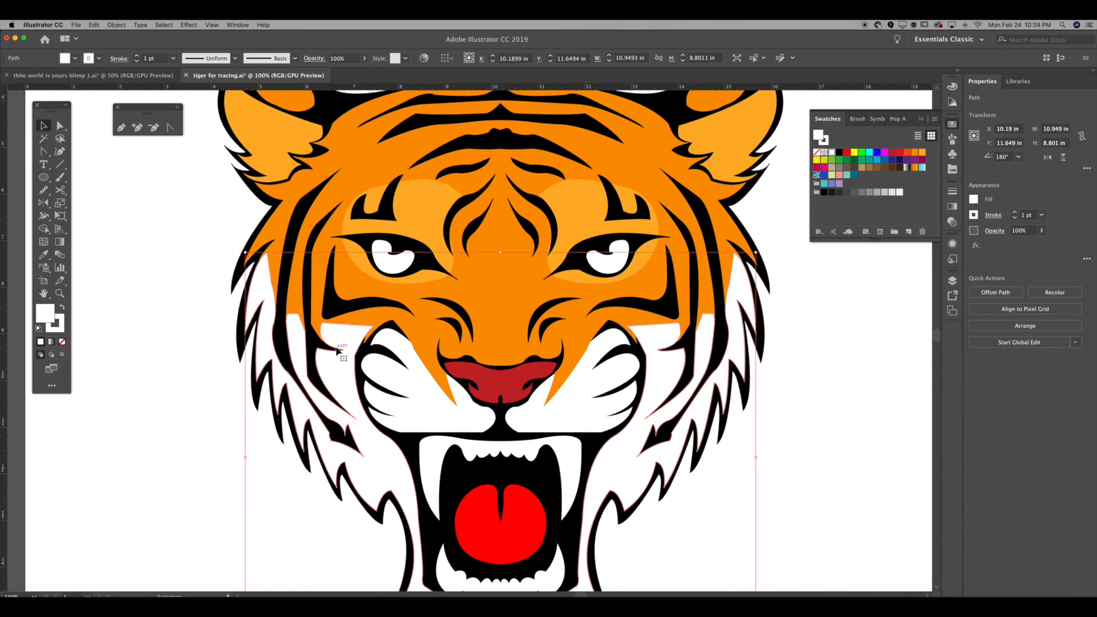
key(a)
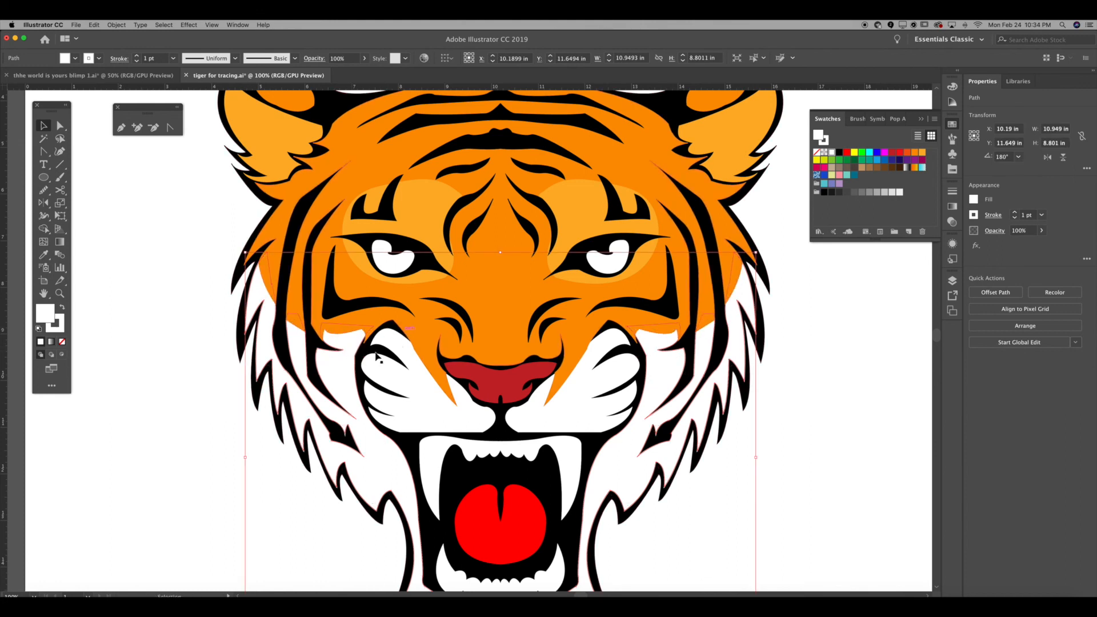
key(v)
click(174, 369)
key(super+minus)
key(super+minus)
key(super+equal)
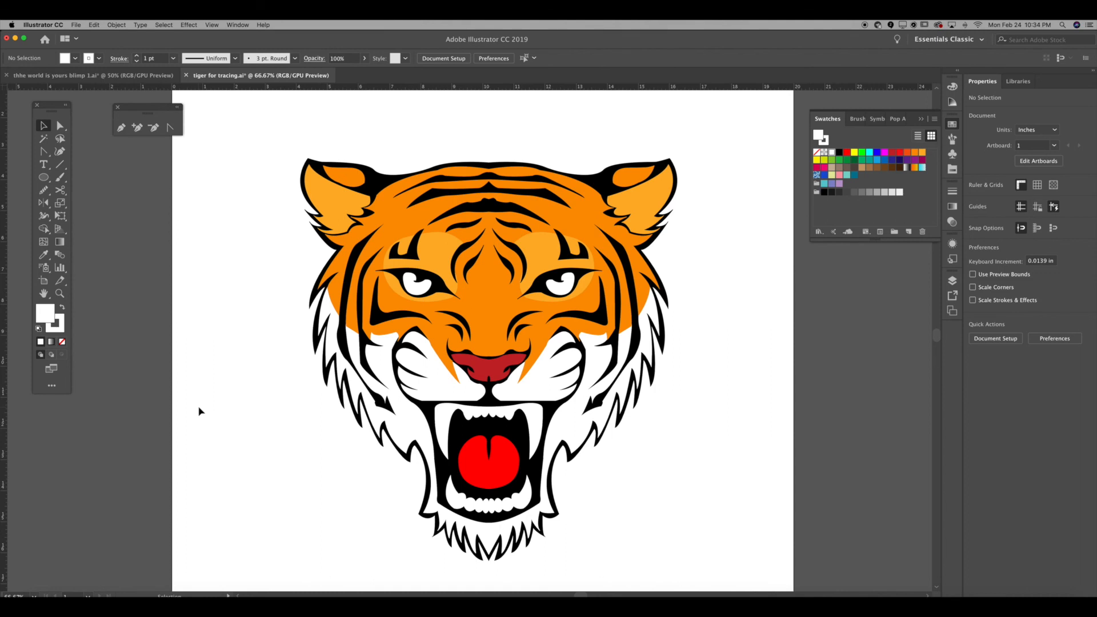
key(super+y)
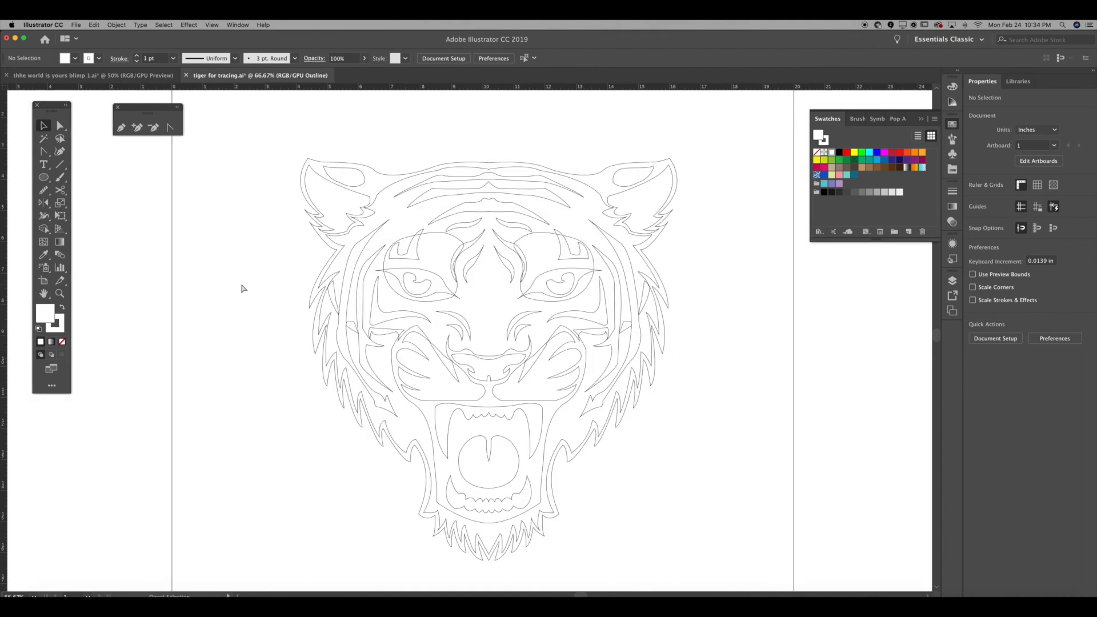
key(super+y)
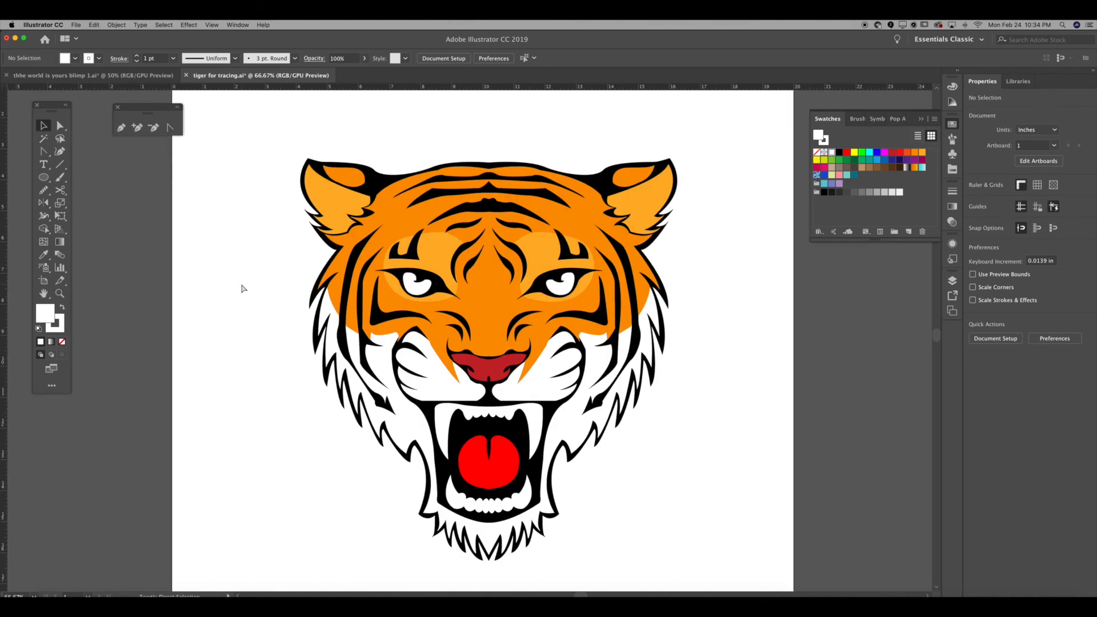
Save the artwork to the Desktop as a new Adobe Illustrator file named tiger boy.ai, with the Illustrator CC version and default options
key(super+shift+s)
text(tiger boy.ai)
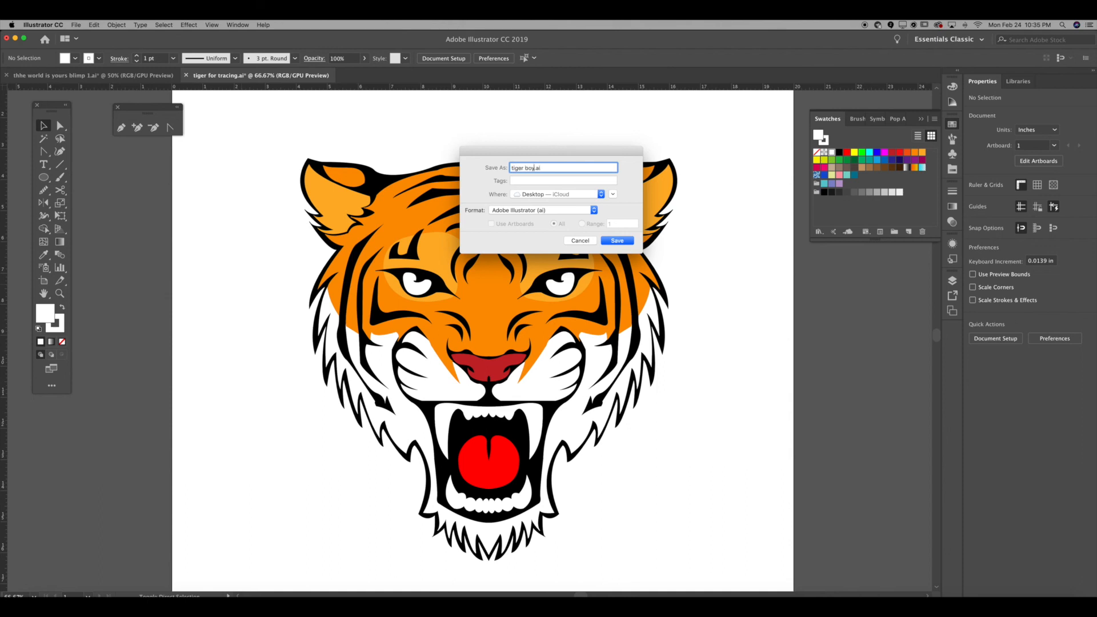
key(Return)
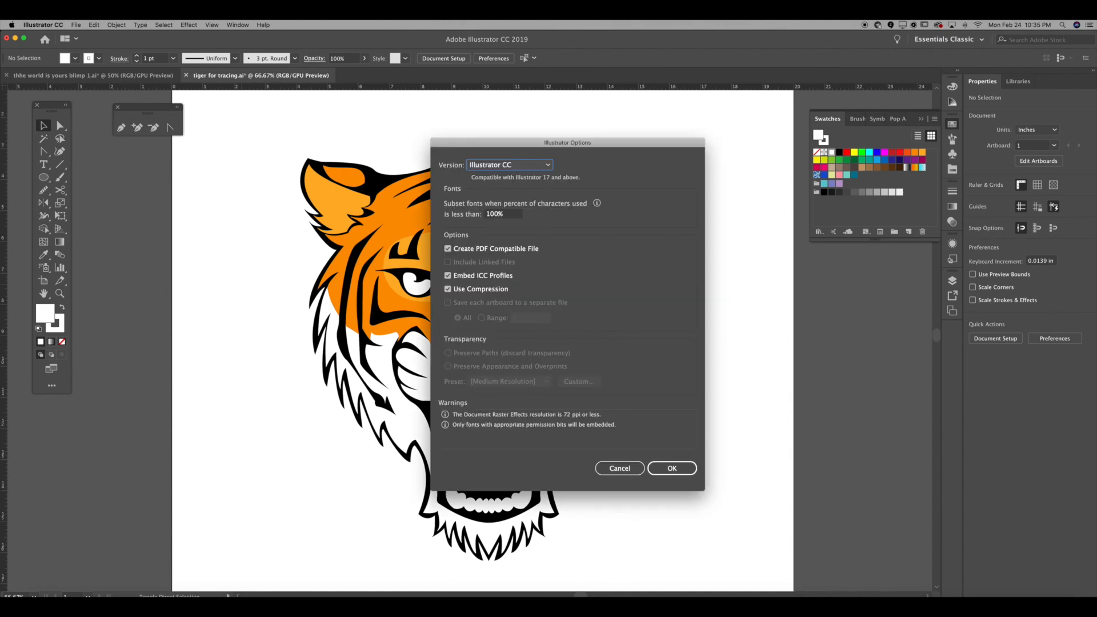
click(676, 467)
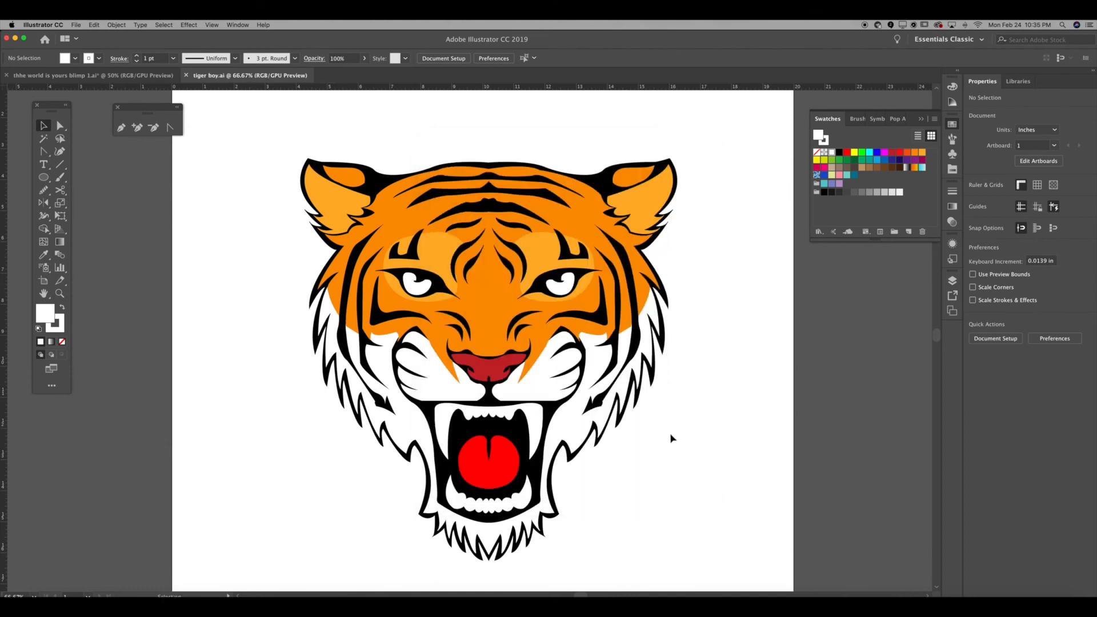
click(489, 460)
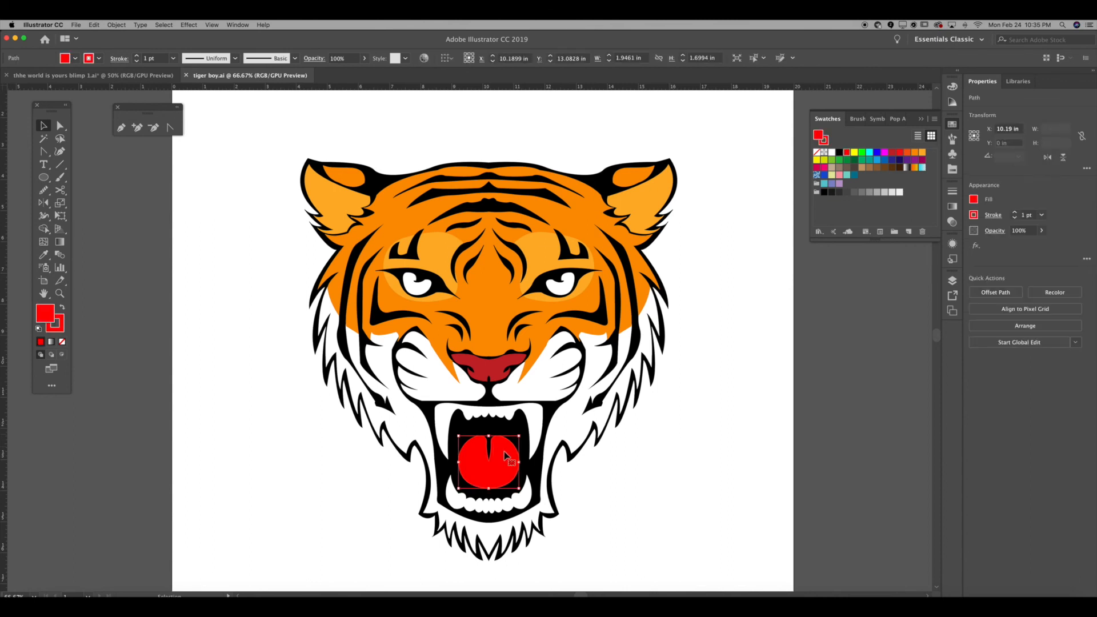
click(606, 471)
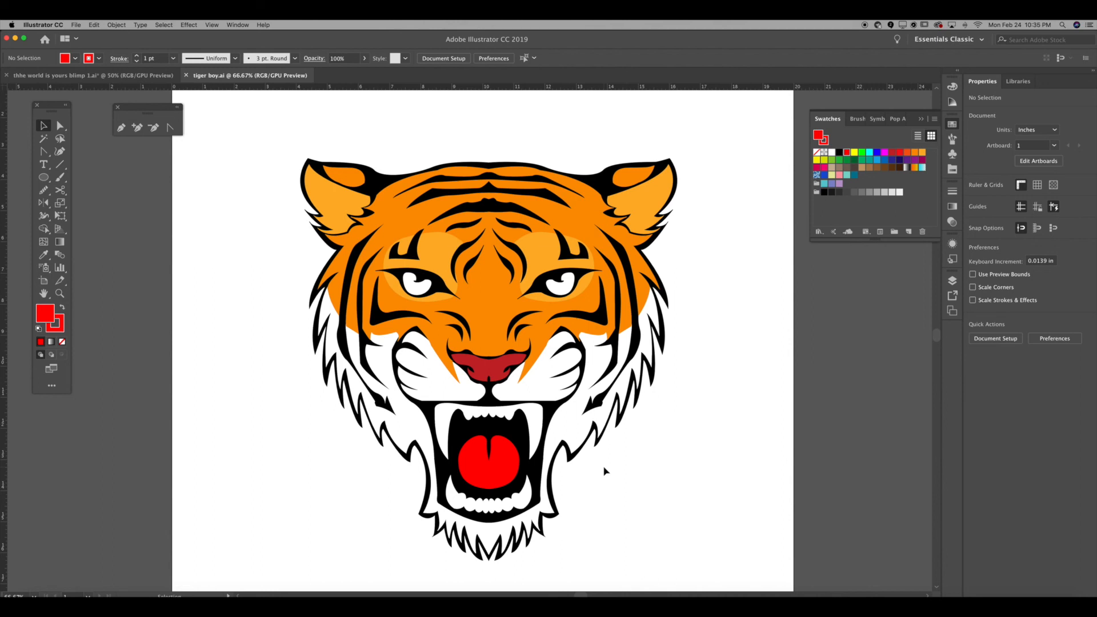
drag(557, 217, 614, 209)
key(super+z)
click(710, 254)
mouse_move(710, 254)
mouse_down()
mouse_move(342, 265)
mouse_move(678, 240)
mouse_move(705, 228)
mouse_move(706, 239)
mouse_up()
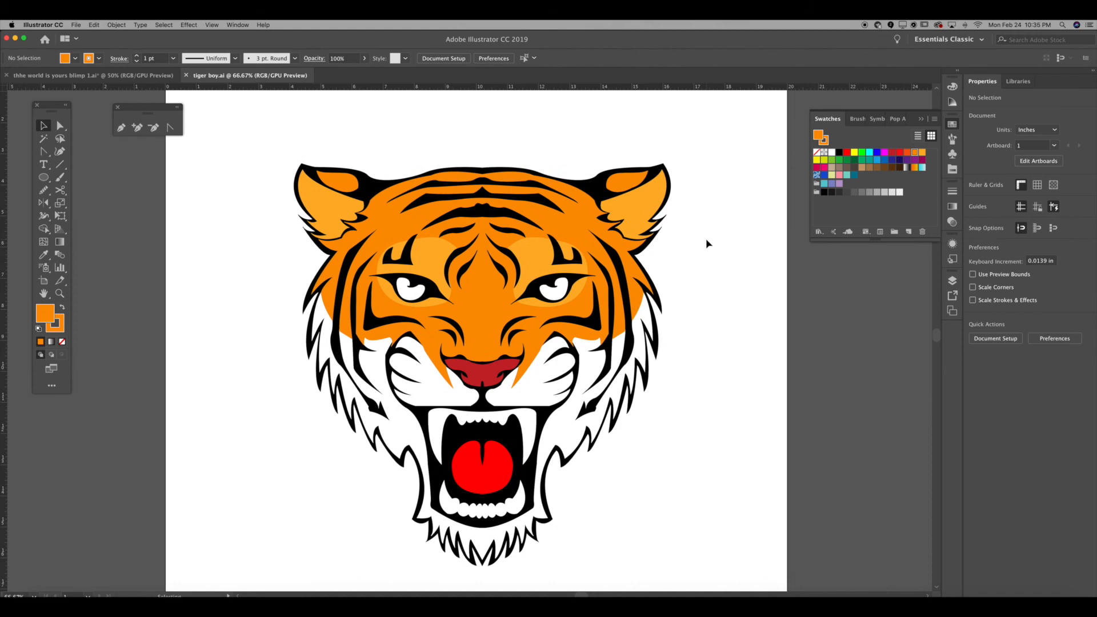